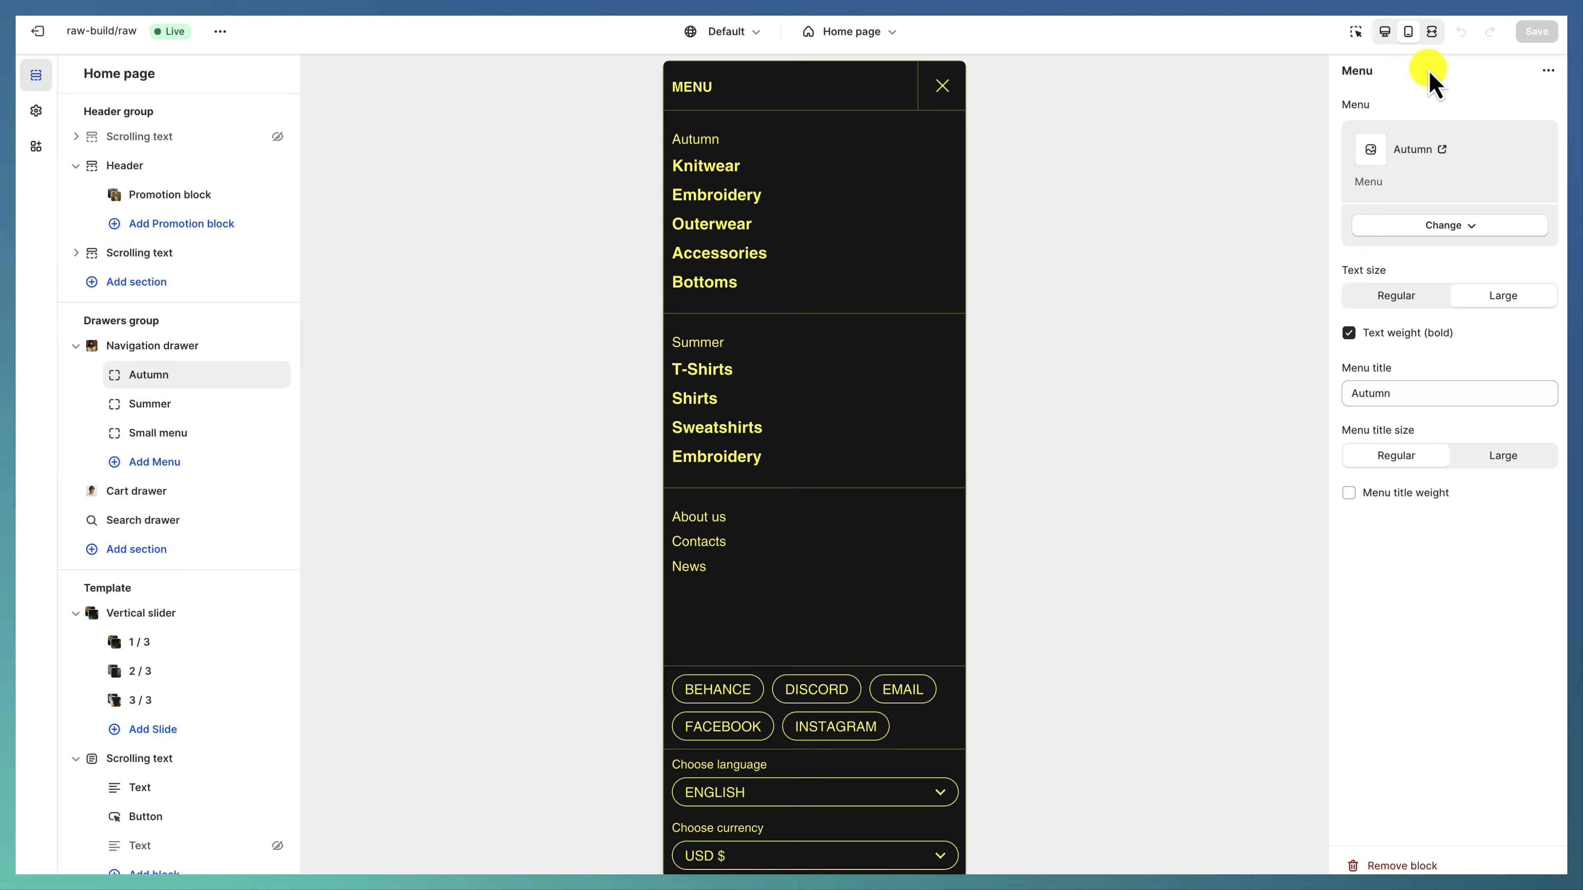
Step: Switch the preview to desktop view and open the Baggy Casual Trouser product page with the header group's lower Scrolling text section
{"action": "left_click", "coordinate": [1385, 32]}
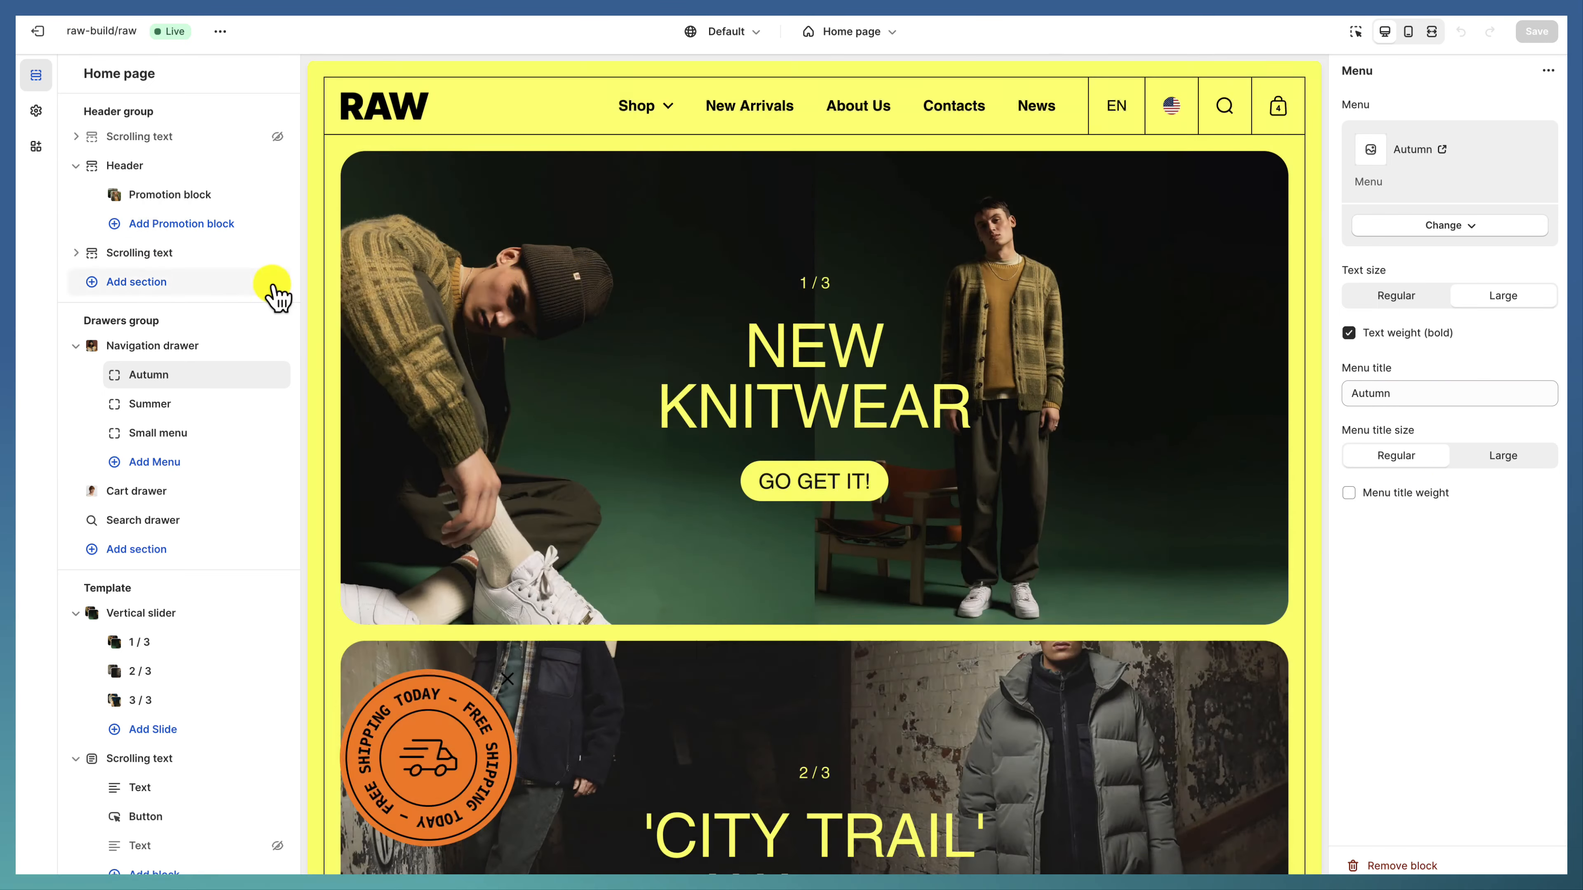
{"action": "left_click", "coordinate": [152, 257]}
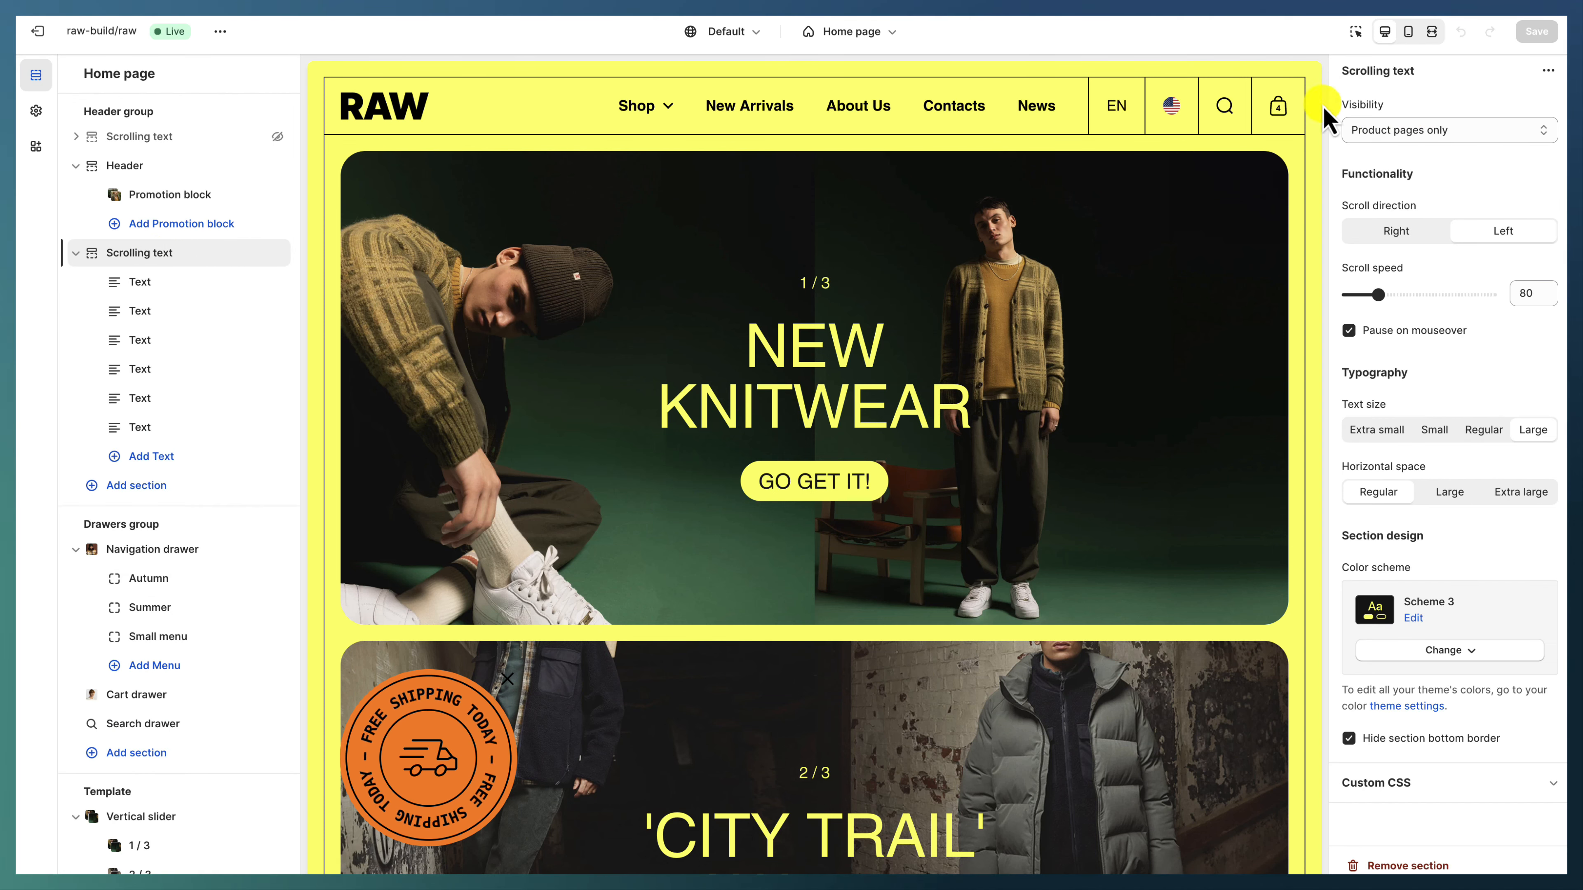
{"action": "left_click", "coordinate": [748, 112]}
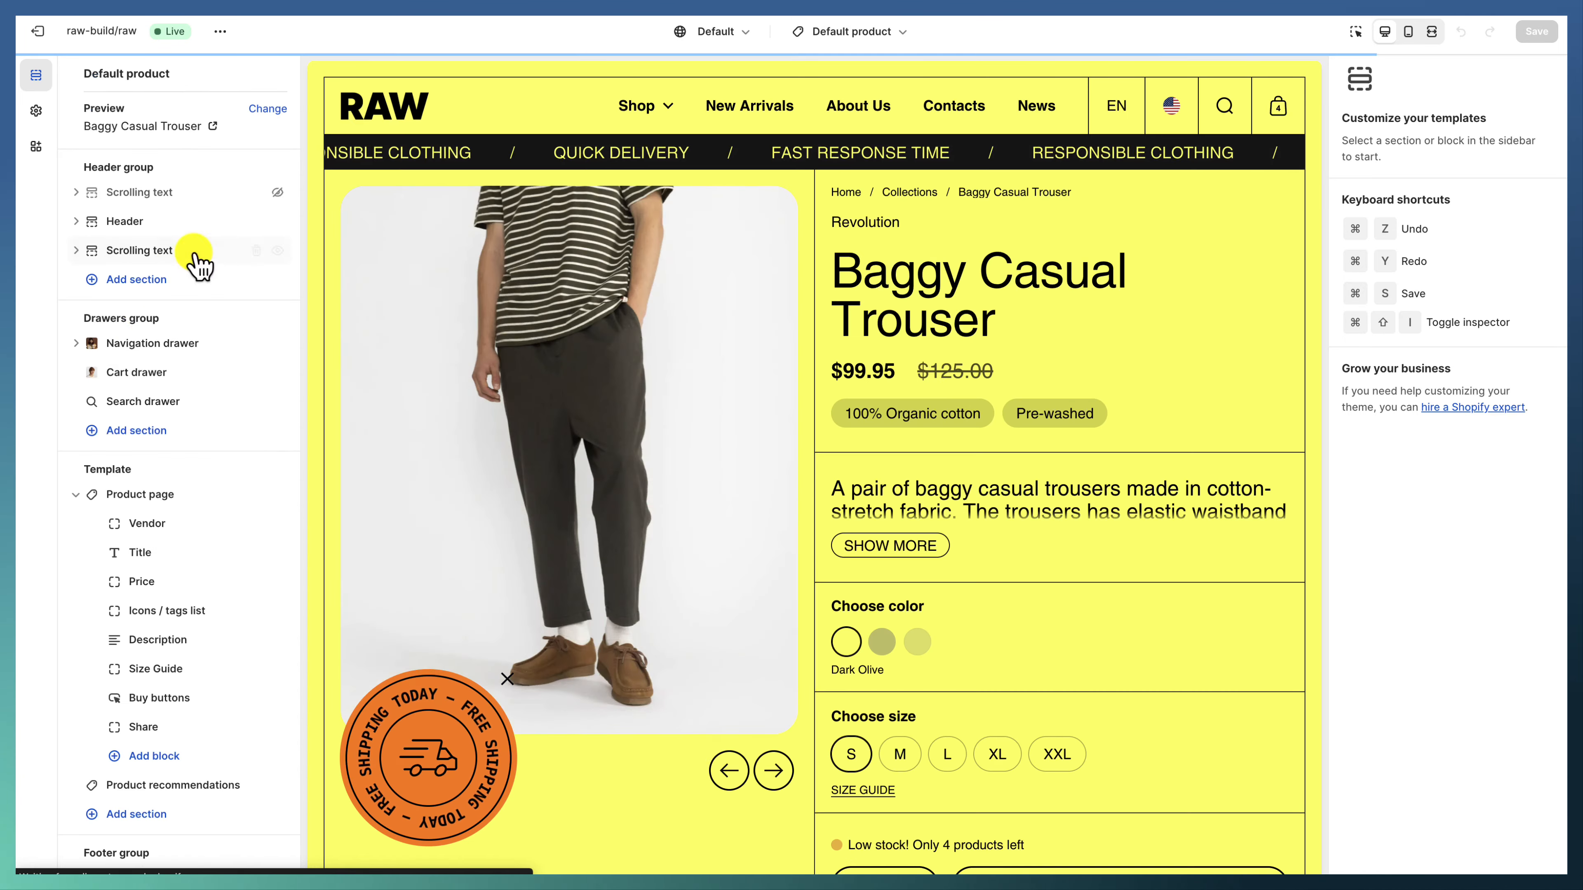
Step: Examine the Visibility options of the header group's lower Scrolling text section, leaving it on Product pages only
{"action": "left_click", "coordinate": [153, 253]}
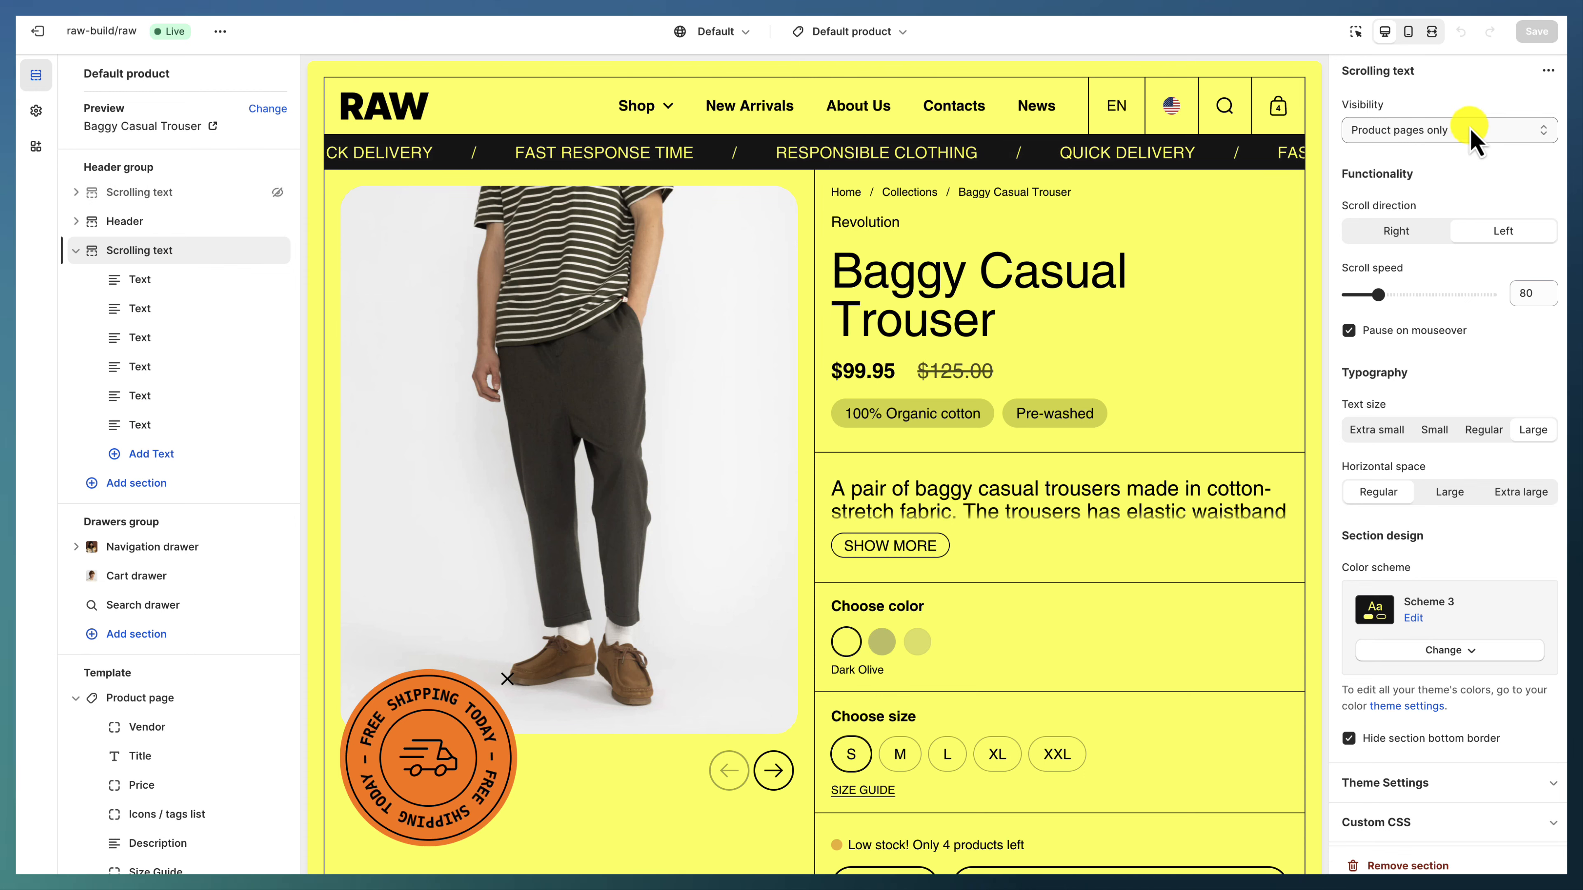
{"action": "left_click", "coordinate": [1433, 131]}
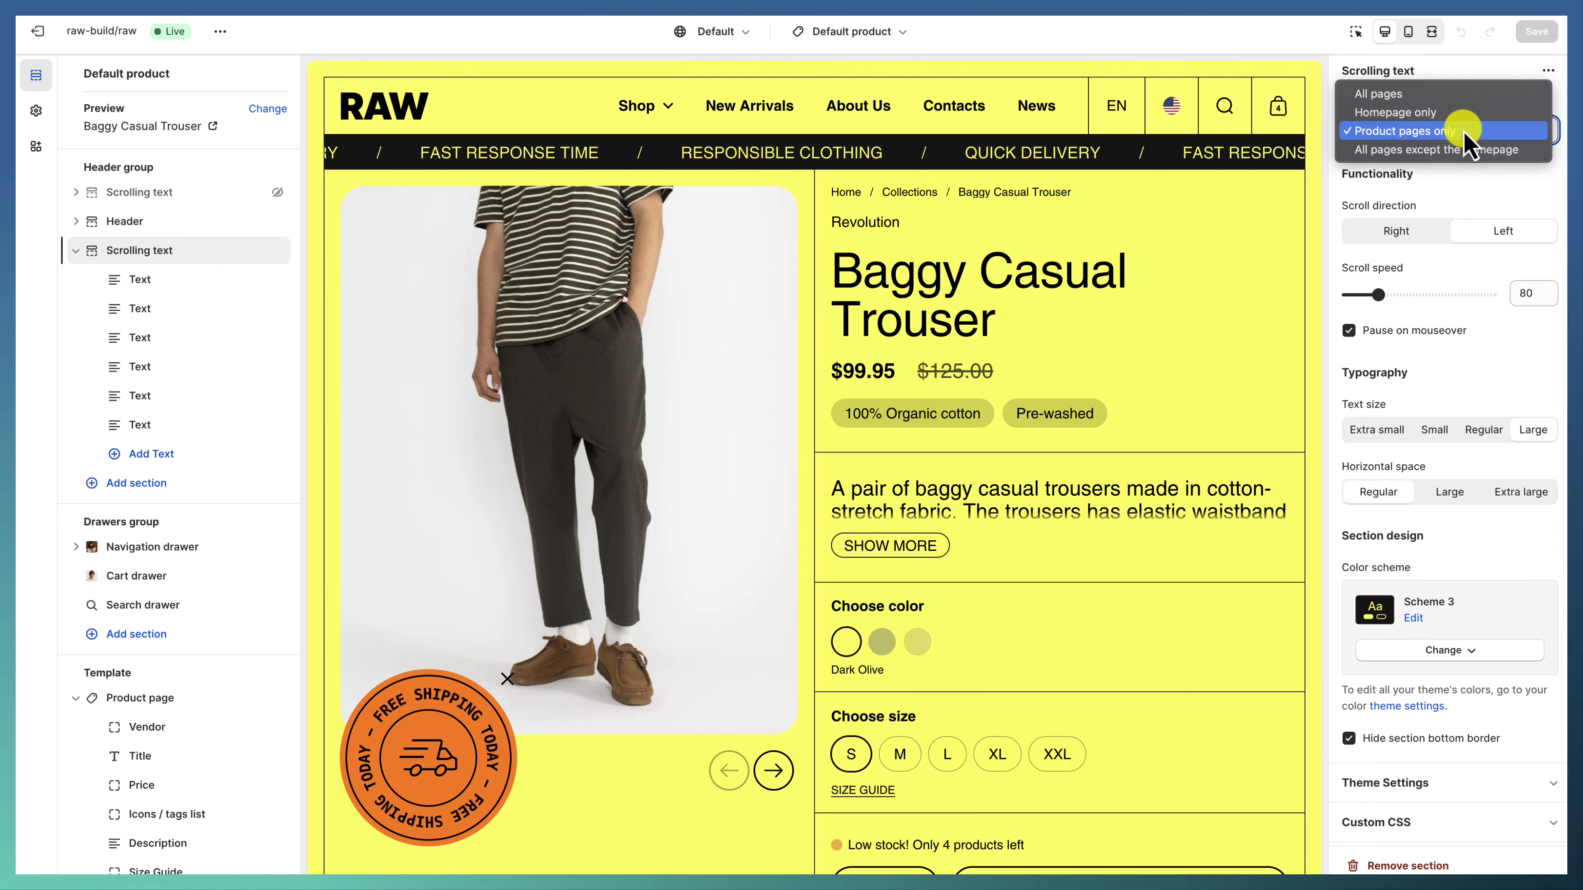
{"action": "left_click", "coordinate": [1433, 131]}
{"action": "left_click", "coordinate": [1366, 106]}
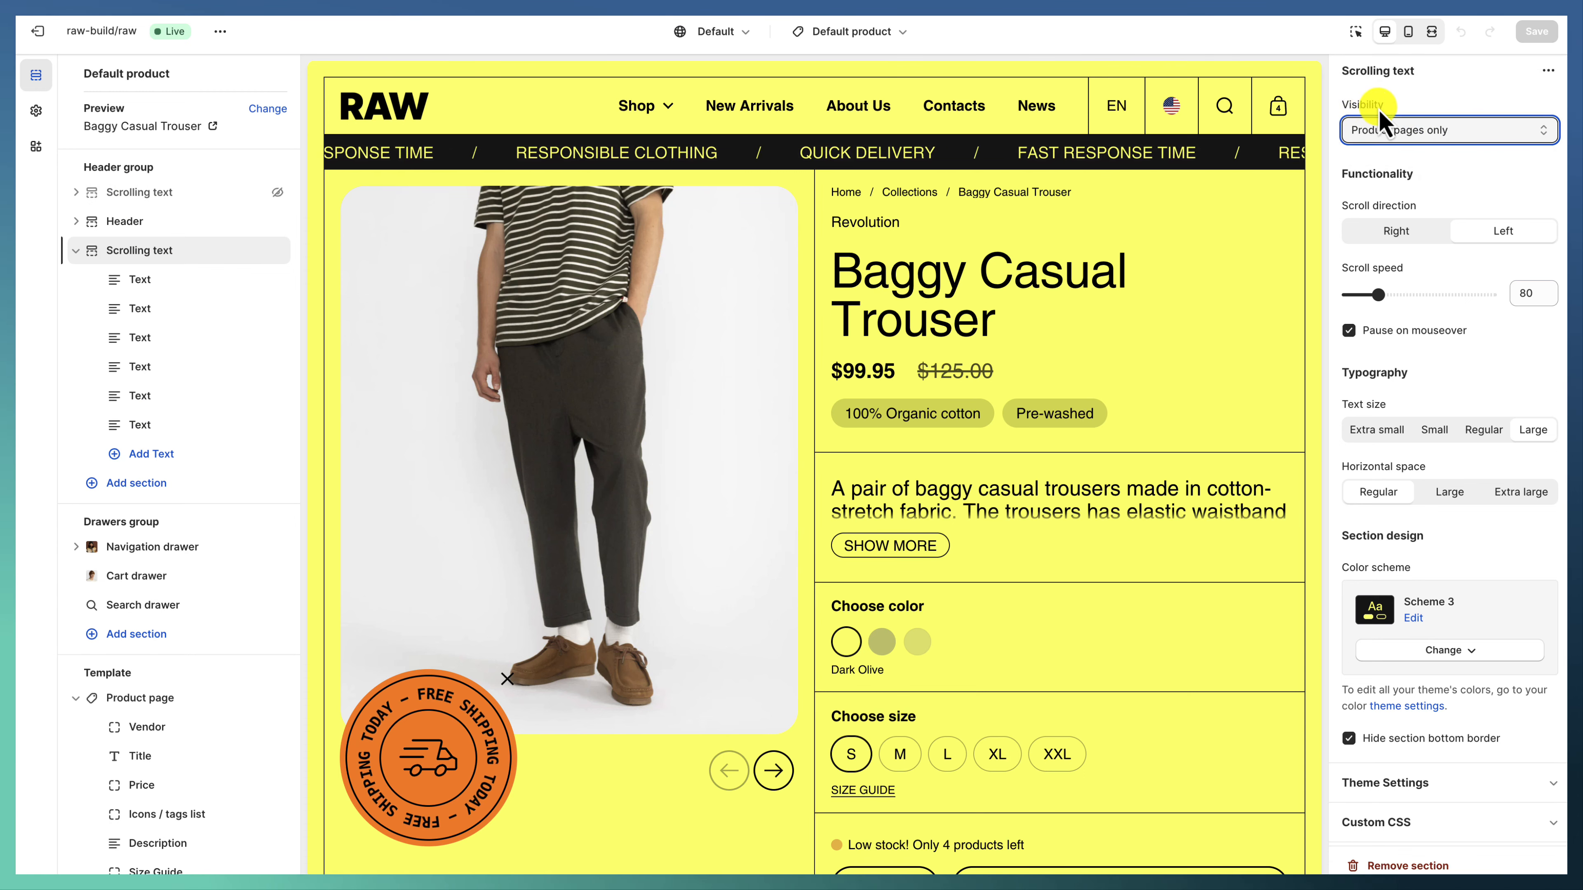
{"action": "left_click", "coordinate": [1381, 127]}
{"action": "left_click", "coordinate": [1407, 132]}
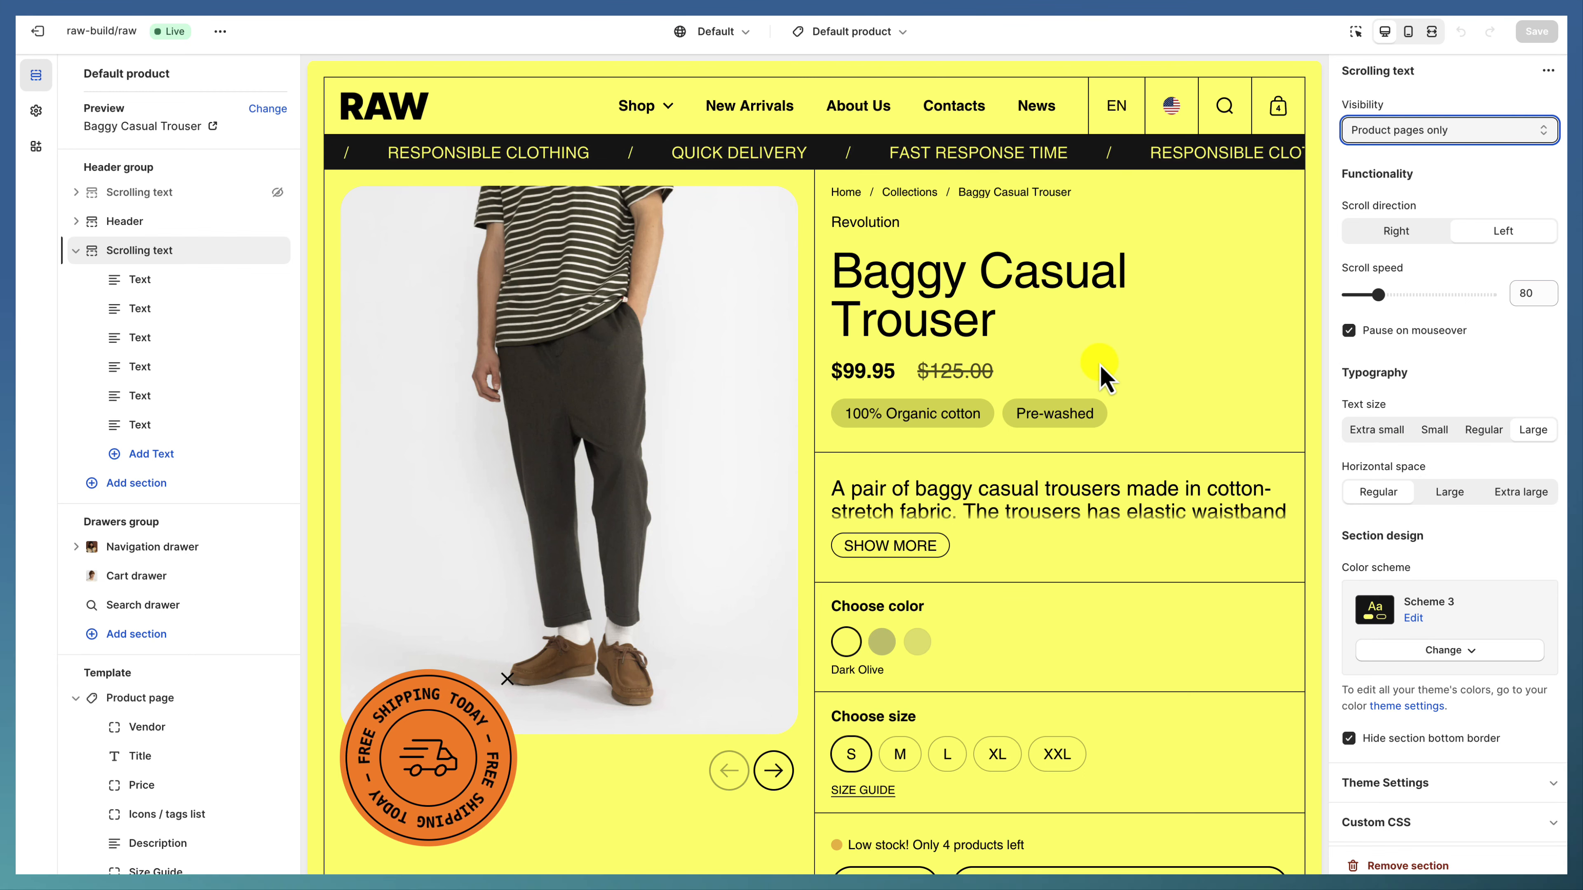
{"action": "left_click", "coordinate": [951, 241]}
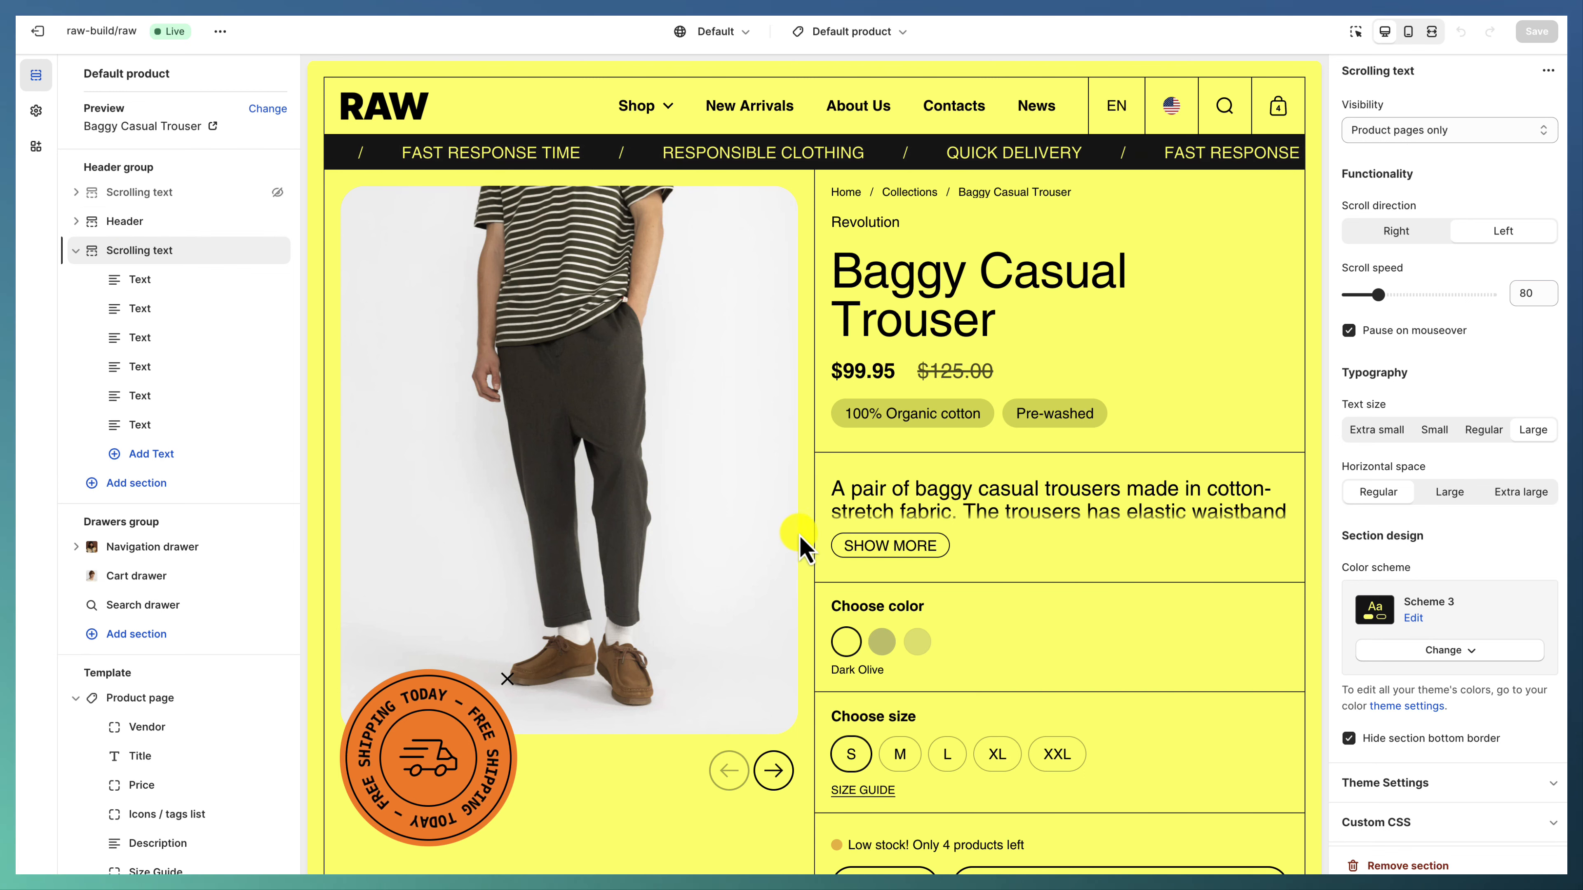
Step: Return to the home page and compare the Vertical slider section in mobile and desktop views
{"action": "left_click", "coordinate": [358, 116]}
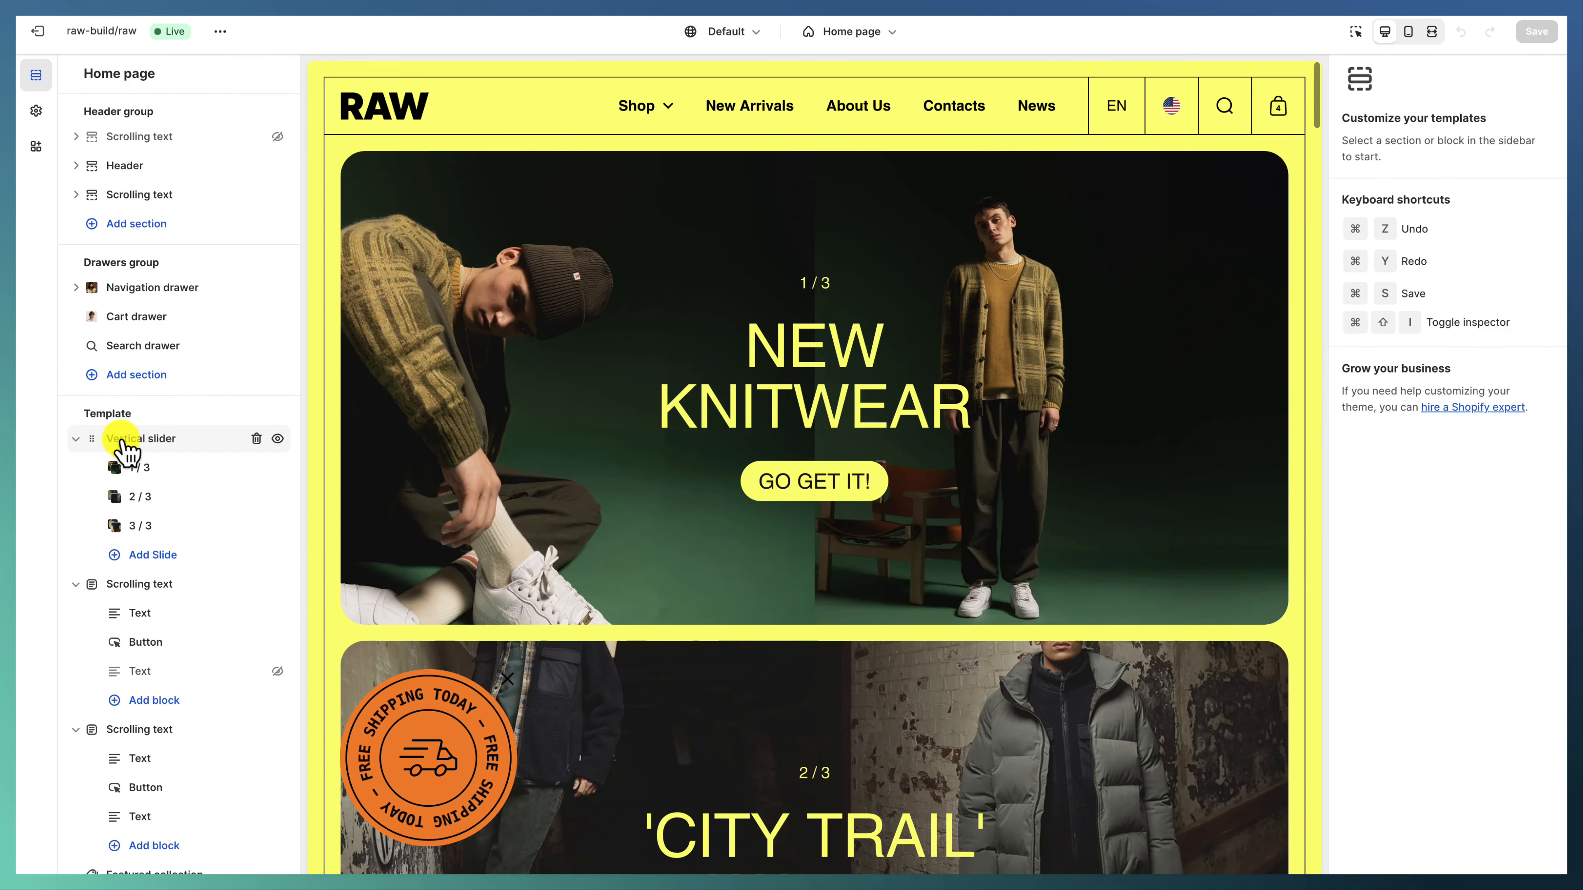
{"action": "left_click", "coordinate": [123, 441]}
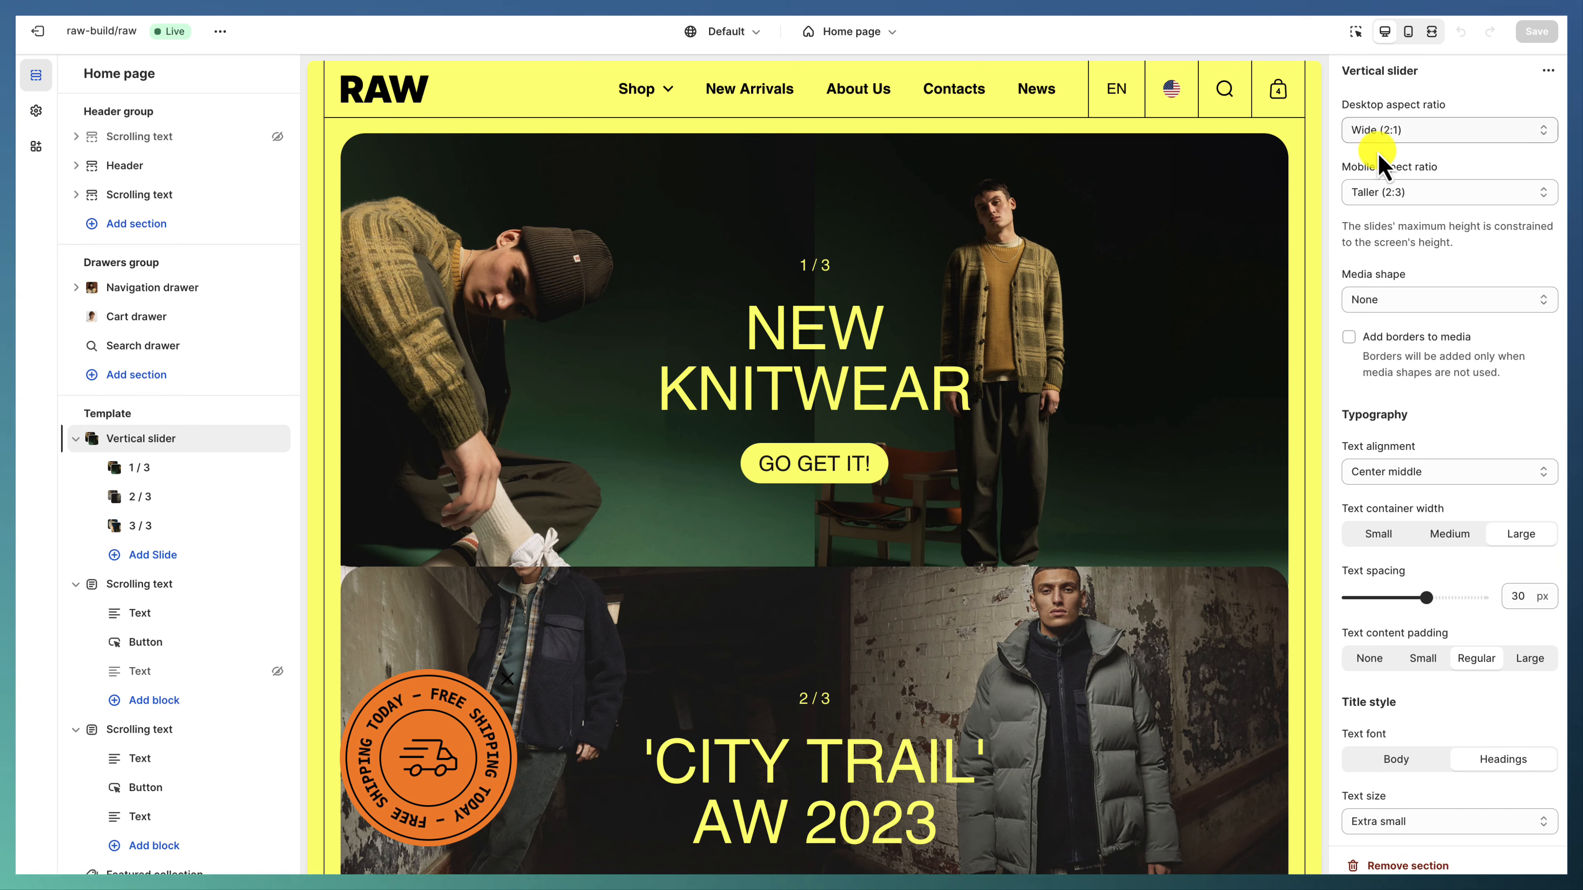
{"action": "left_click", "coordinate": [1408, 31]}
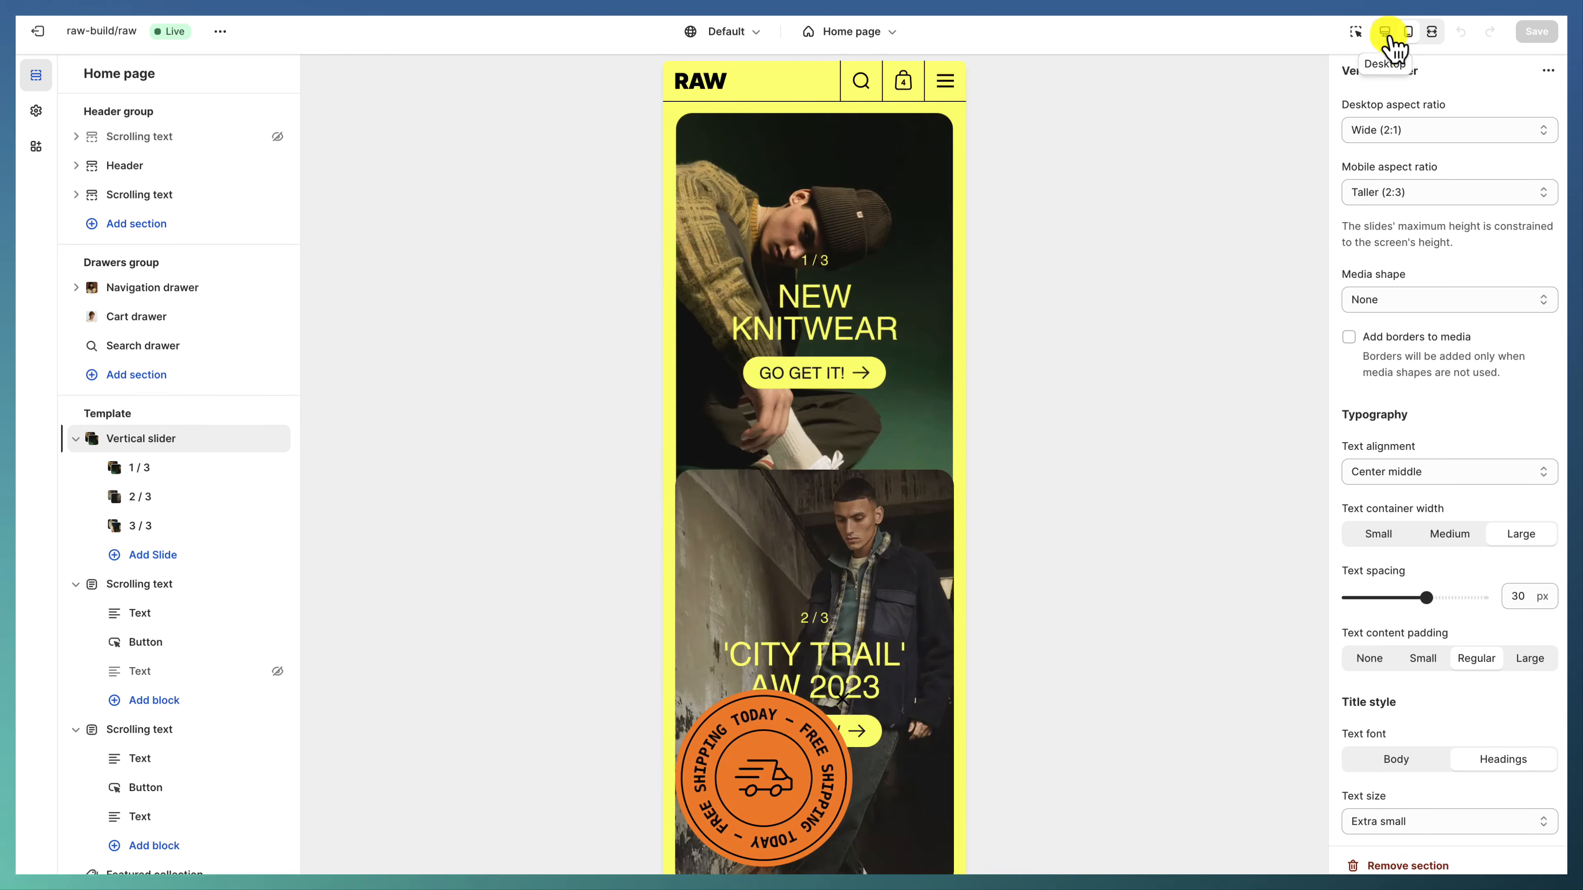
{"action": "left_click", "coordinate": [1385, 31]}
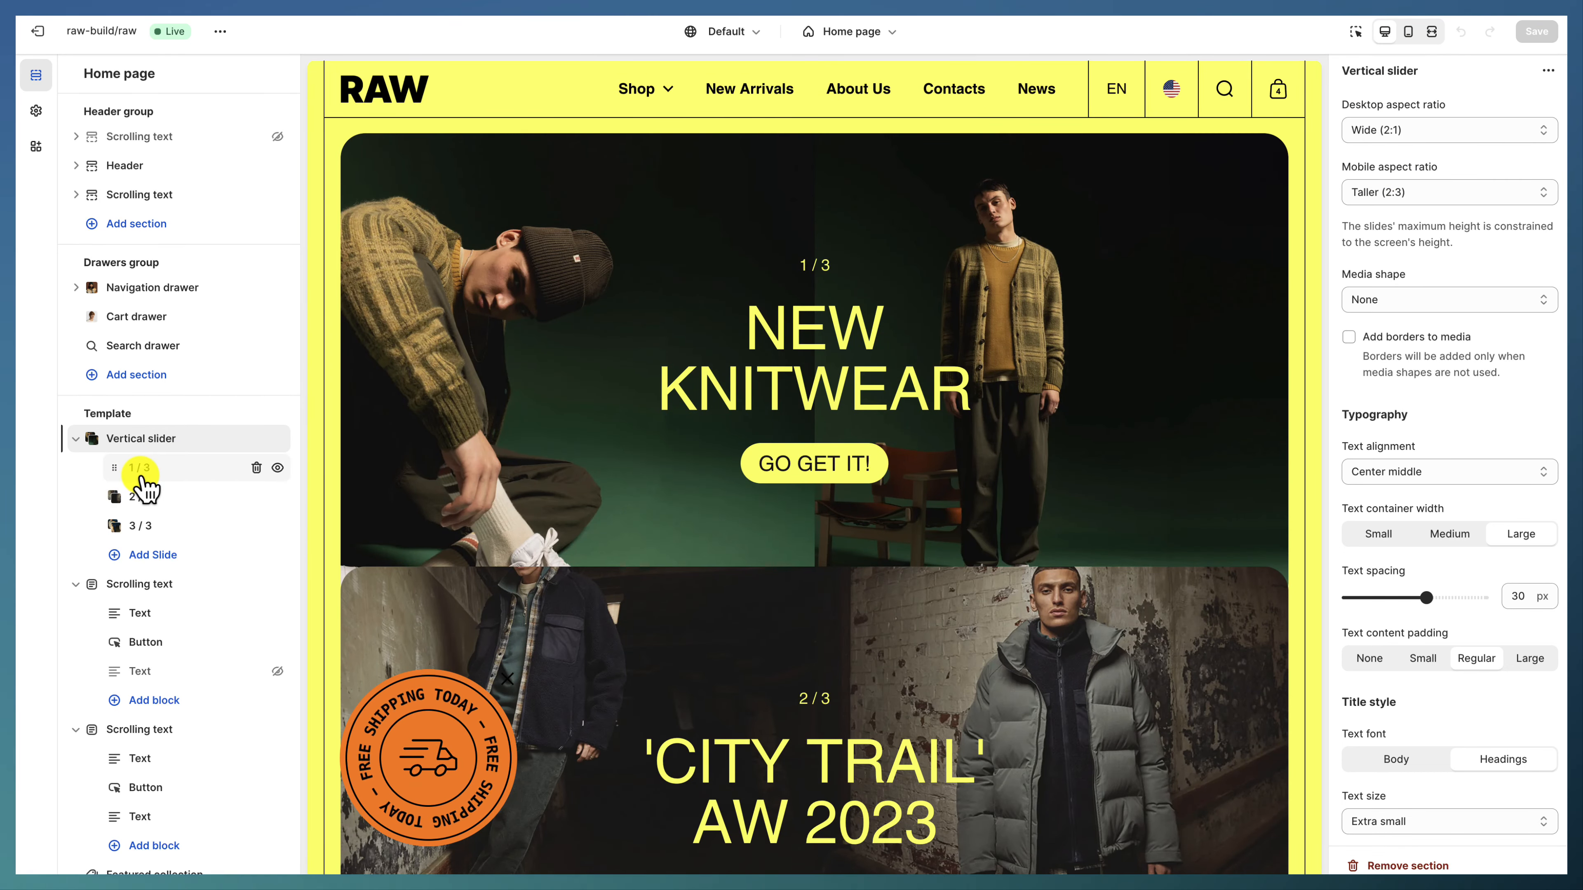
Step: Examine the image, mobile image, video and media overlay settings of the Vertical slider's 1 / 3 slide
{"action": "left_click", "coordinate": [140, 468]}
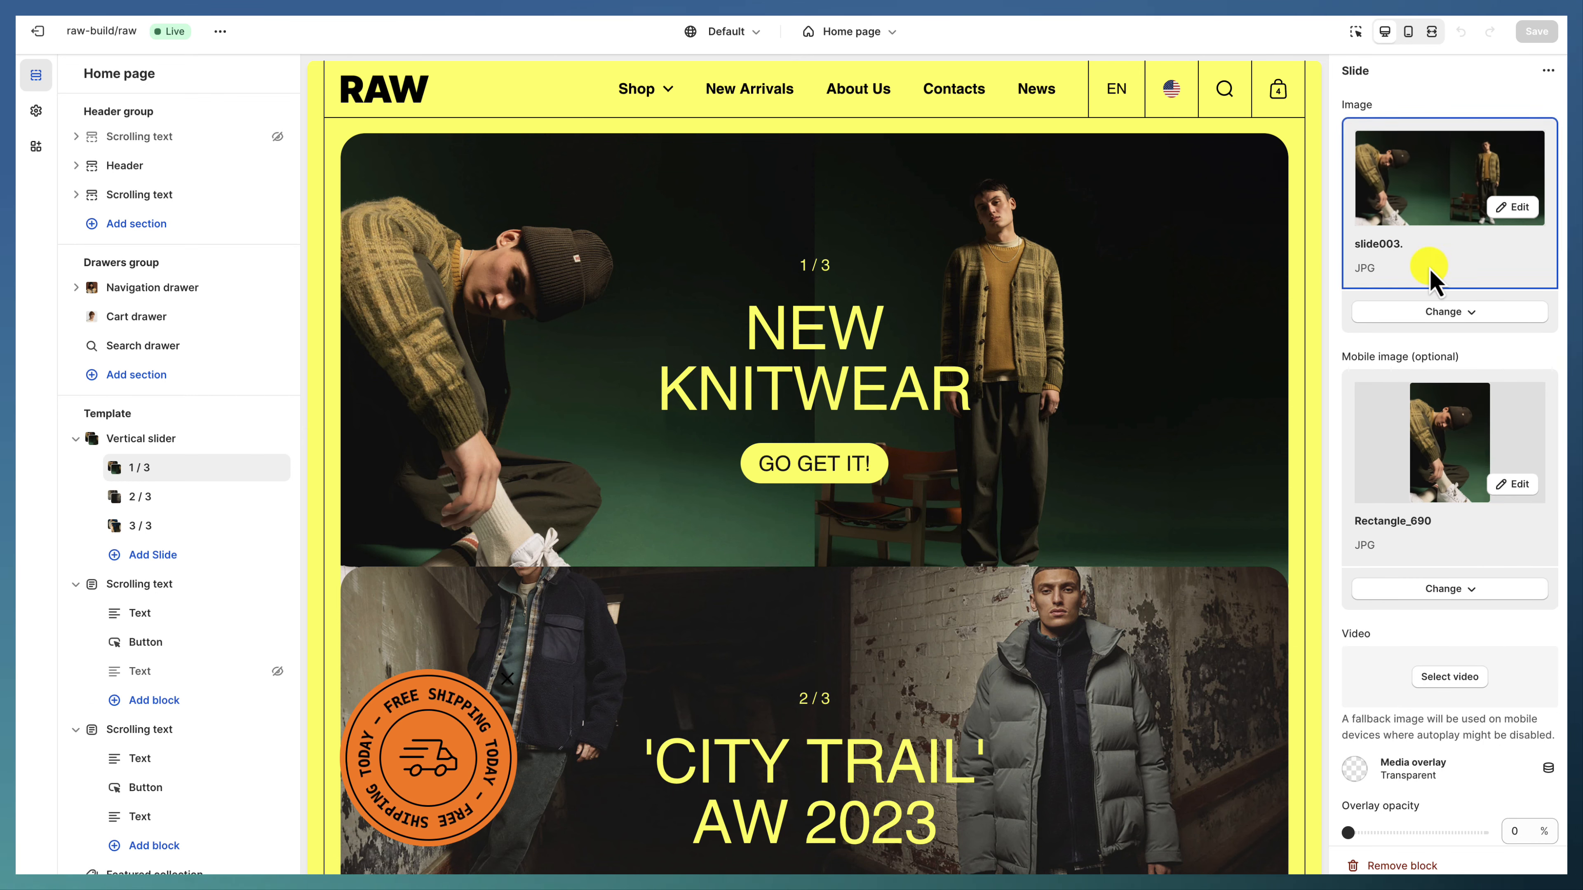
{"action": "scroll", "coordinate": [1415, 474], "scroll_direction": "down", "scroll_amount": 2}
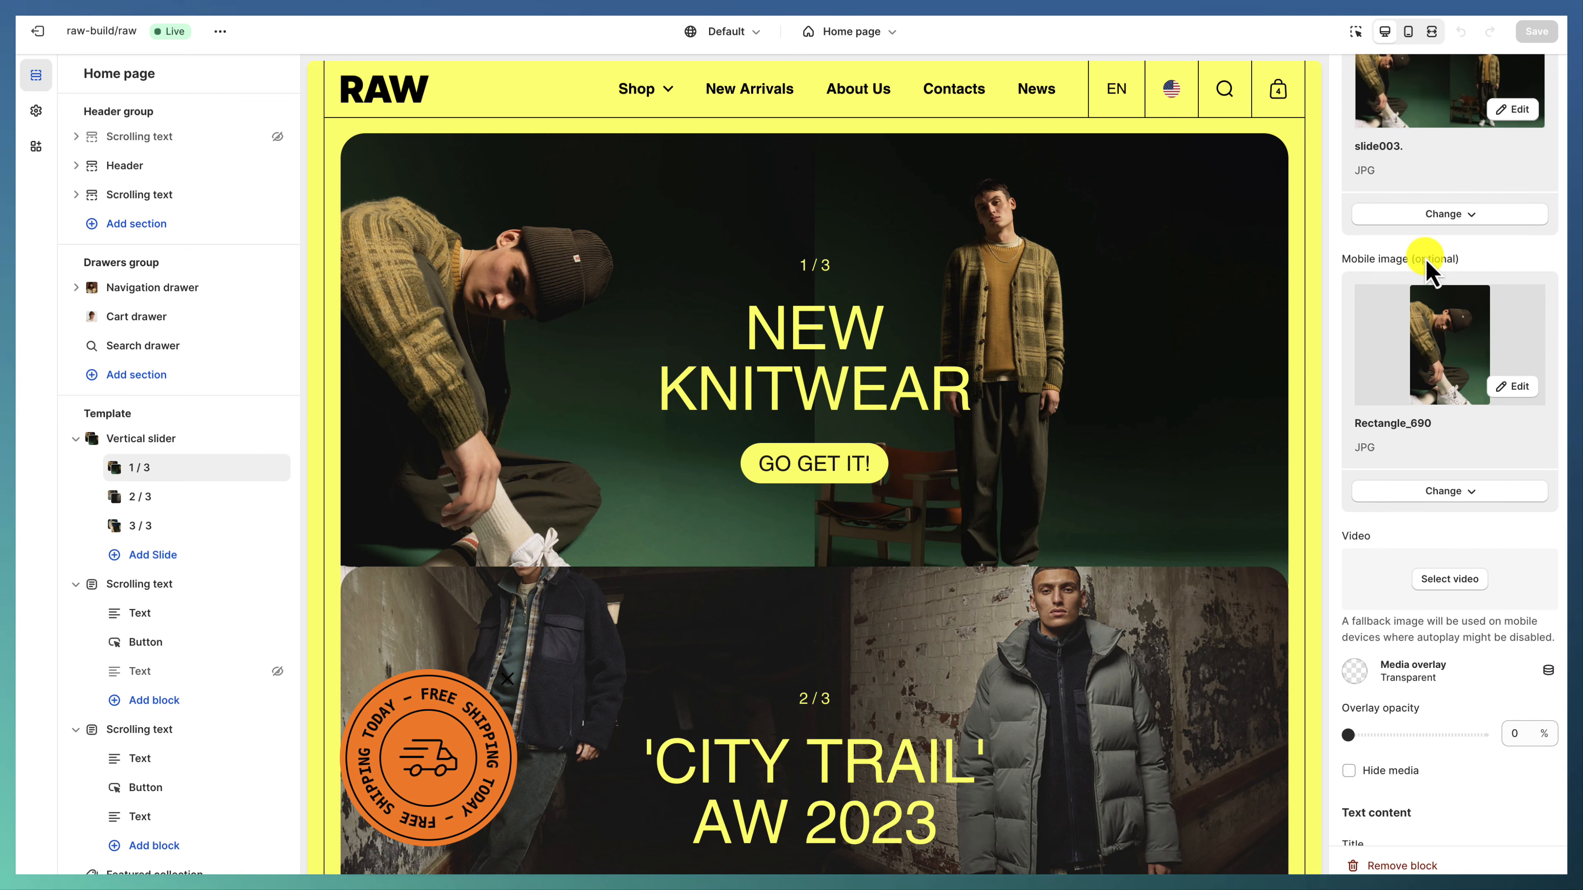
{"action": "scroll", "coordinate": [1431, 261], "scroll_direction": "up", "scroll_amount": 2}
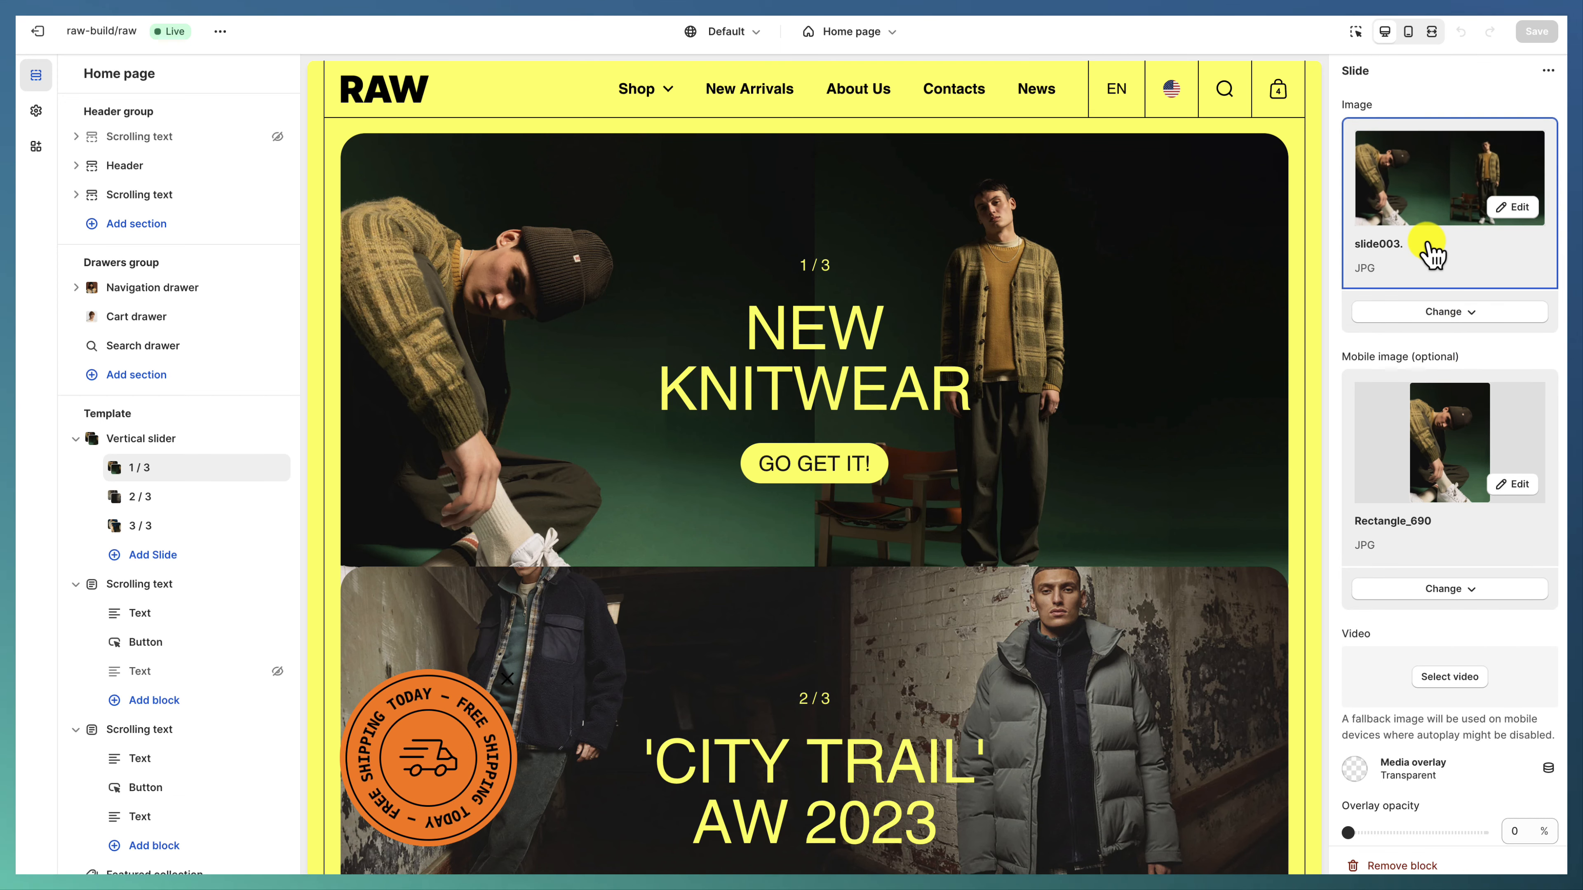
{"action": "scroll", "coordinate": [1431, 252], "scroll_direction": "down", "scroll_amount": 6}
{"action": "scroll", "coordinate": [1438, 182], "scroll_direction": "up", "scroll_amount": 1}
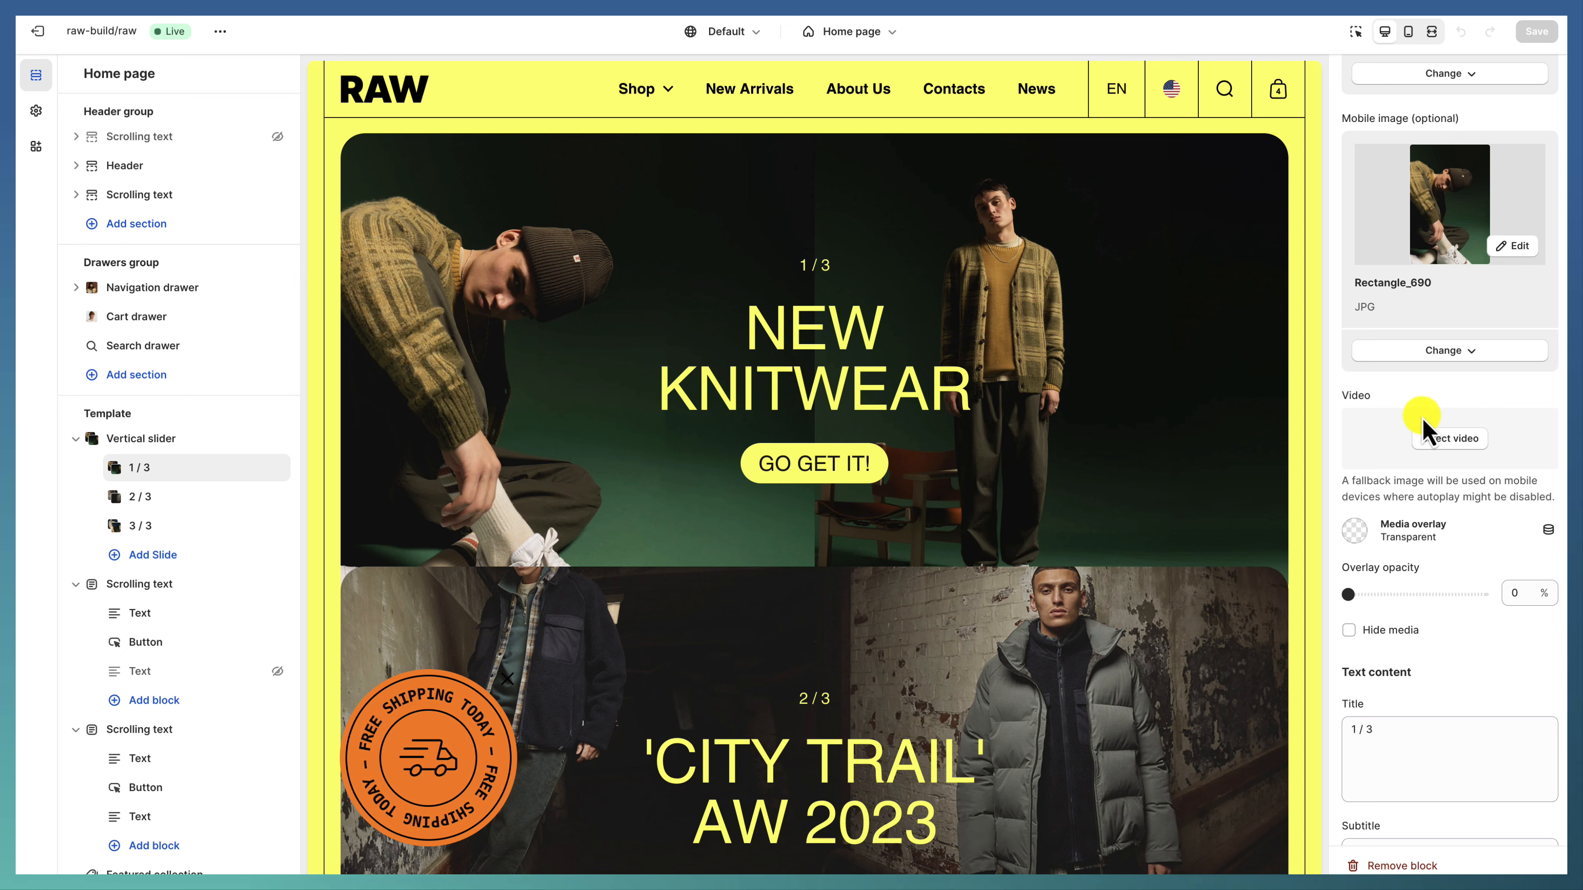
{"action": "scroll", "coordinate": [1427, 430], "scroll_direction": "down", "scroll_amount": 3}
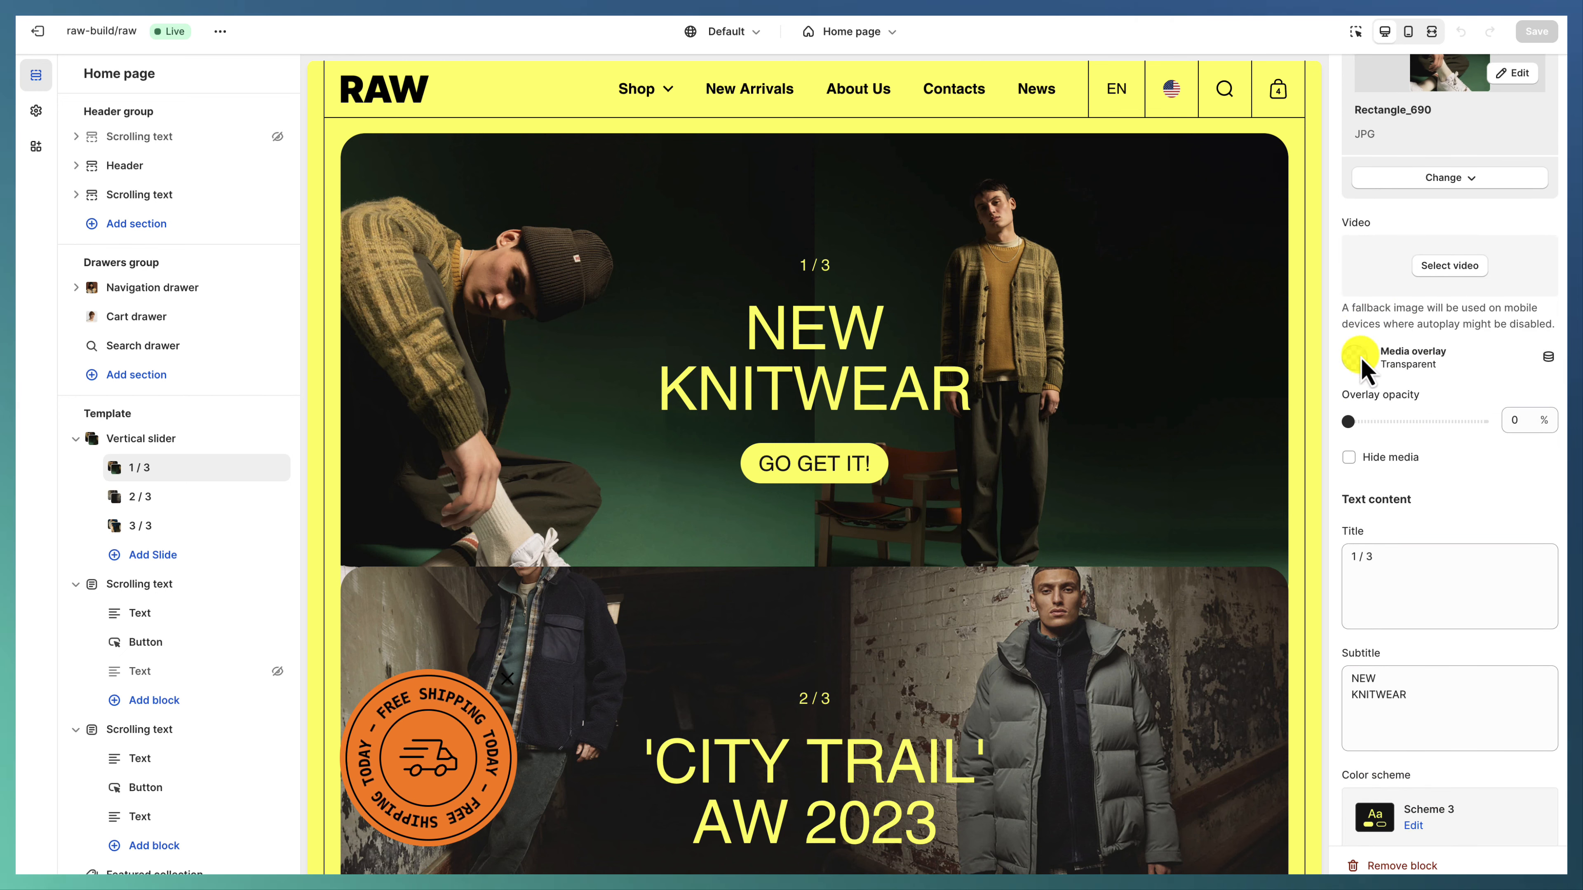
{"action": "scroll", "coordinate": [1359, 368], "scroll_direction": "down", "scroll_amount": 5}
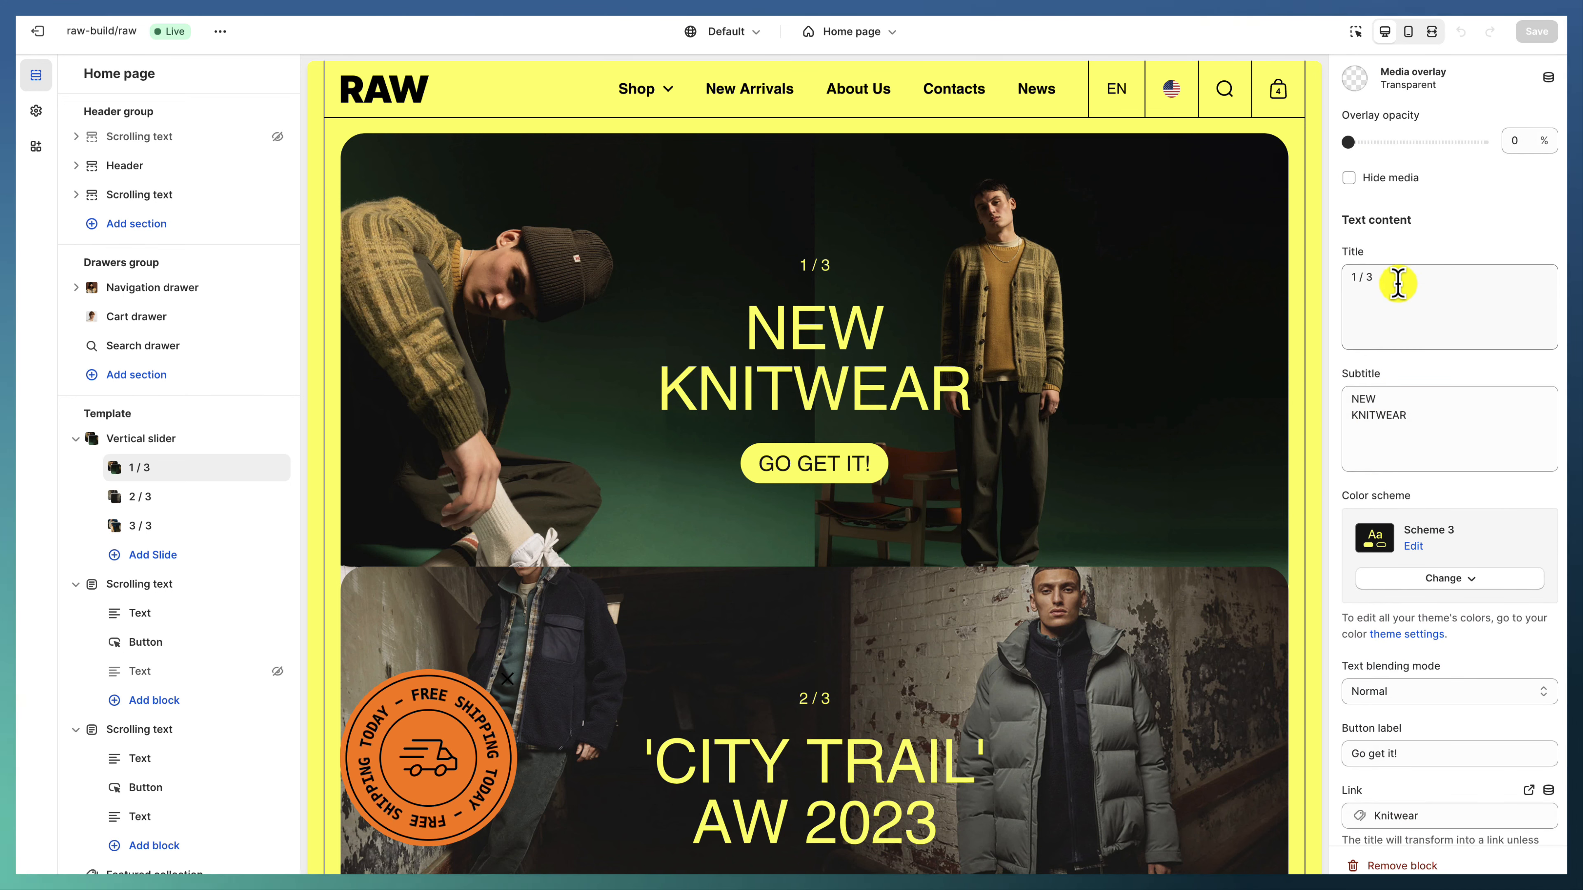
{"action": "scroll", "coordinate": [1407, 254], "scroll_direction": "down", "scroll_amount": 1}
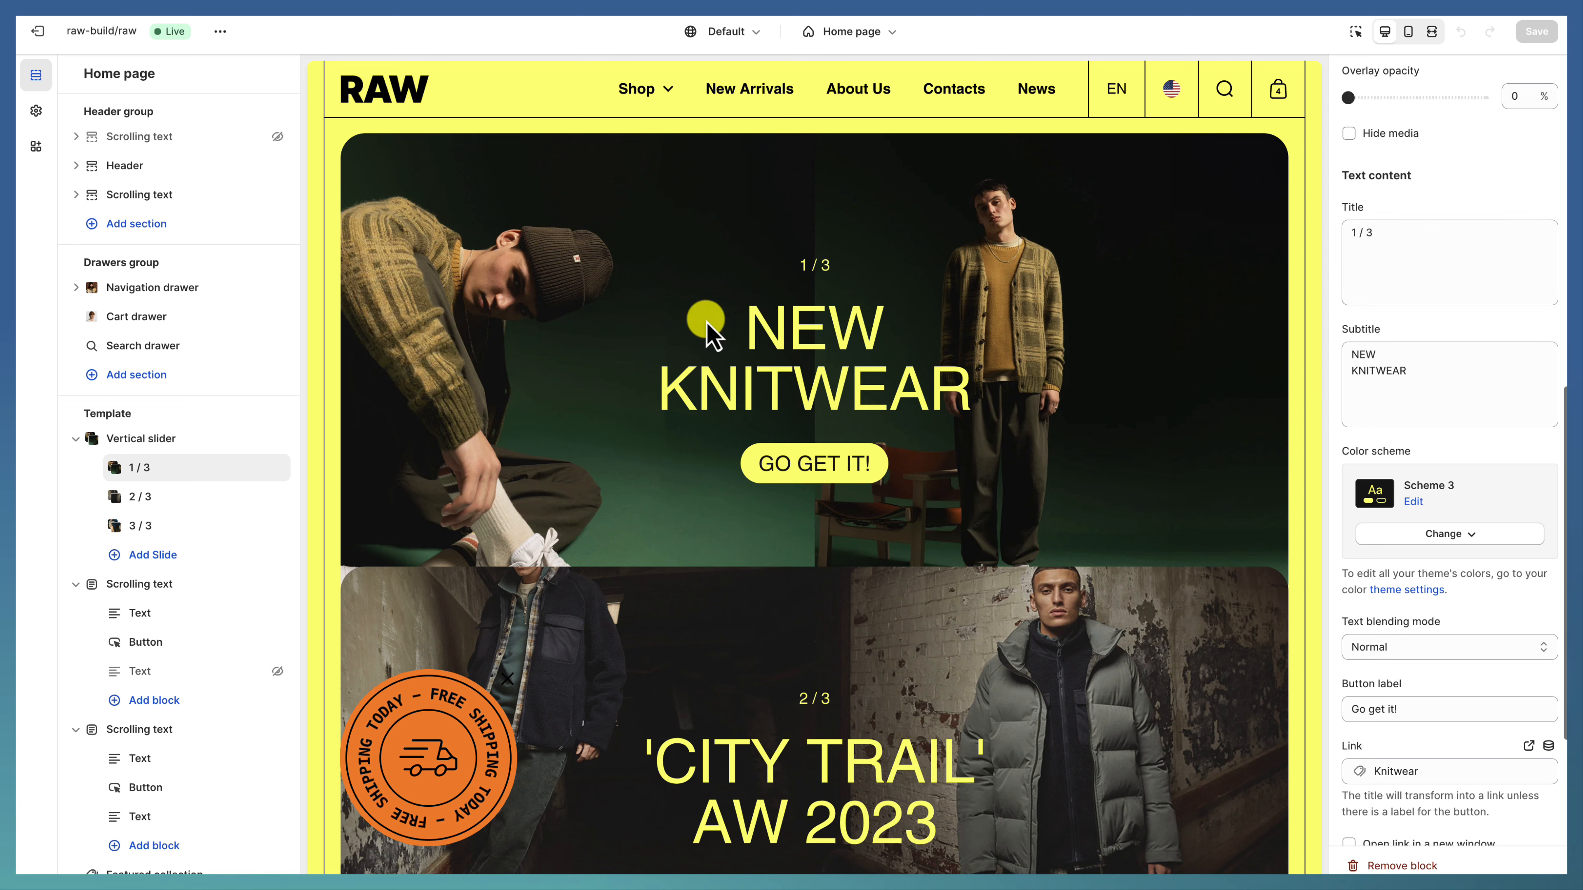
Step: Compare the 1 / 3 slide's title and subtitle fields with the preview, and examine its button, link and SEO heading settings
{"action": "left_click", "coordinate": [1371, 248]}
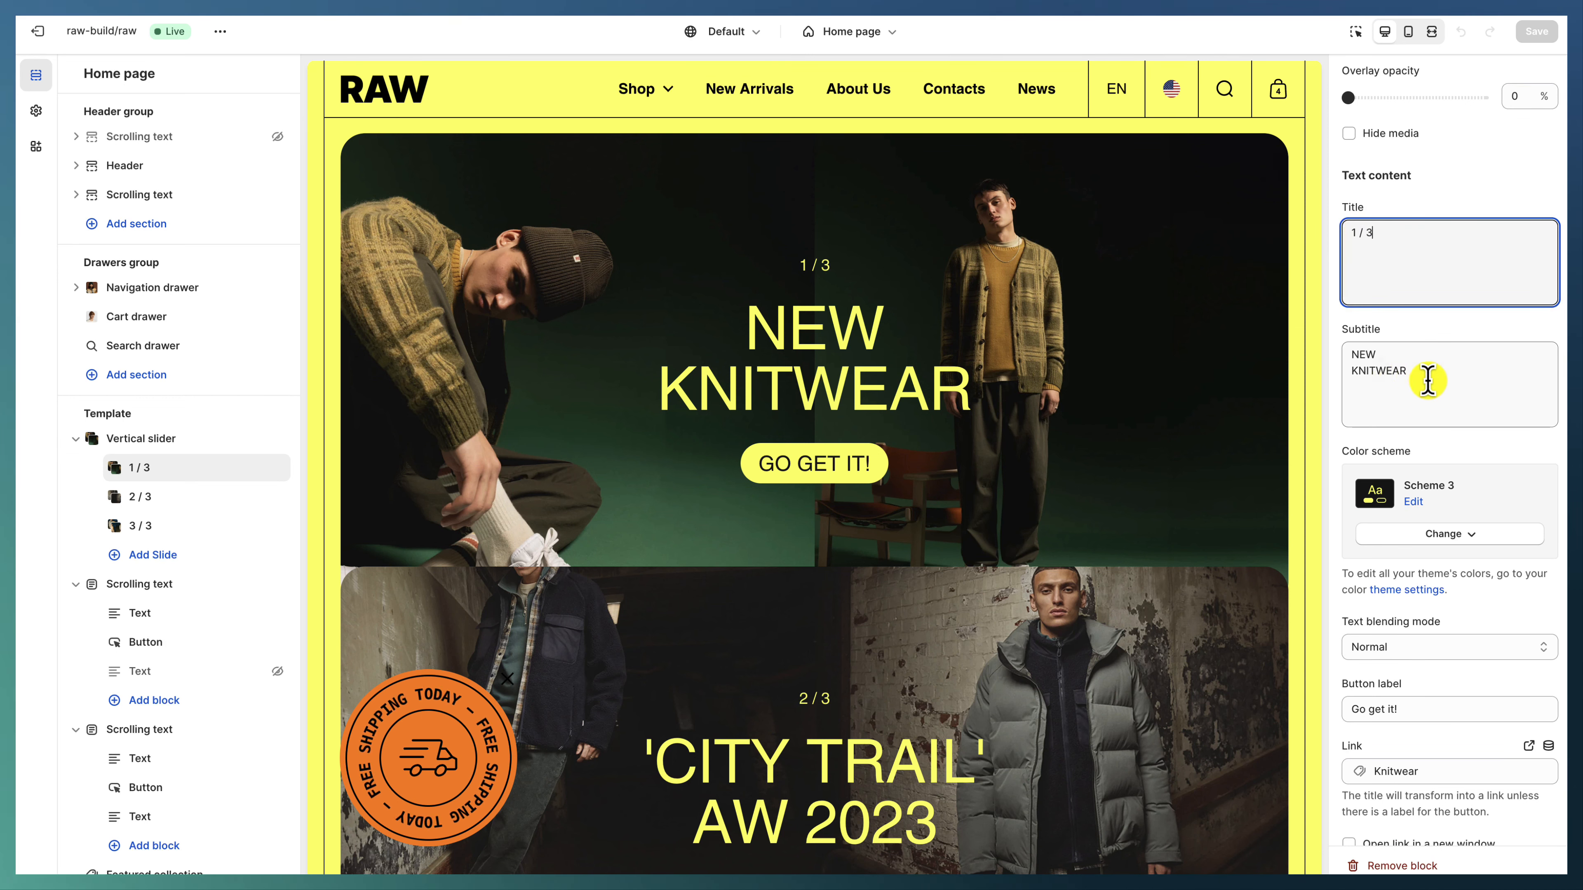
{"action": "left_click_drag", "start_coordinate": [1427, 381], "coordinate": [1343, 356]}
{"action": "left_click_drag", "start_coordinate": [742, 340], "coordinate": [1030, 399]}
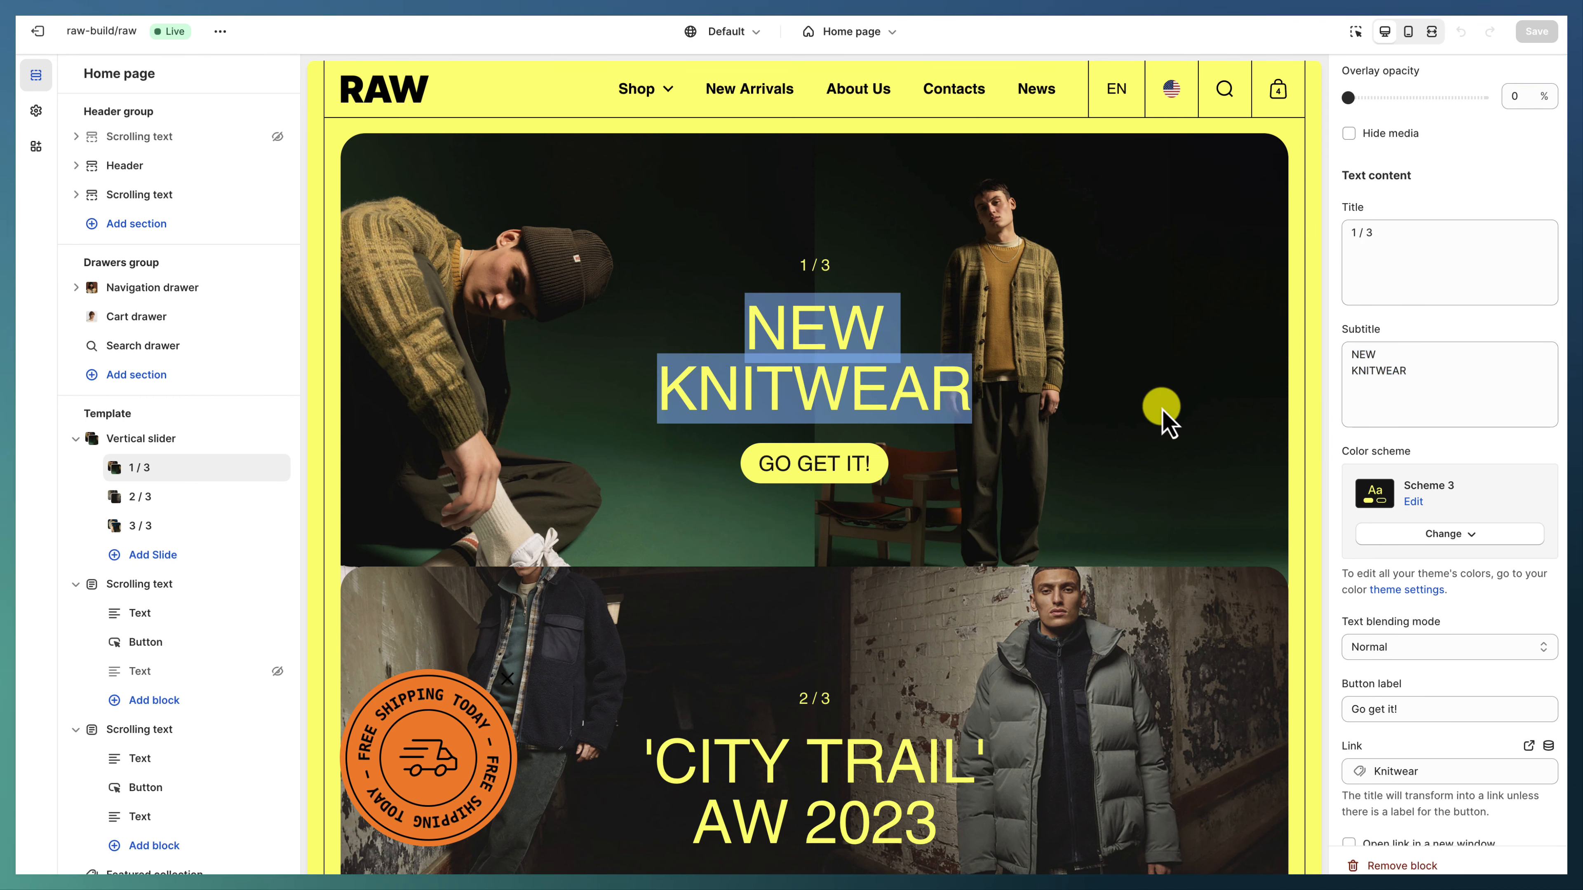
{"action": "left_click", "coordinate": [1431, 393]}
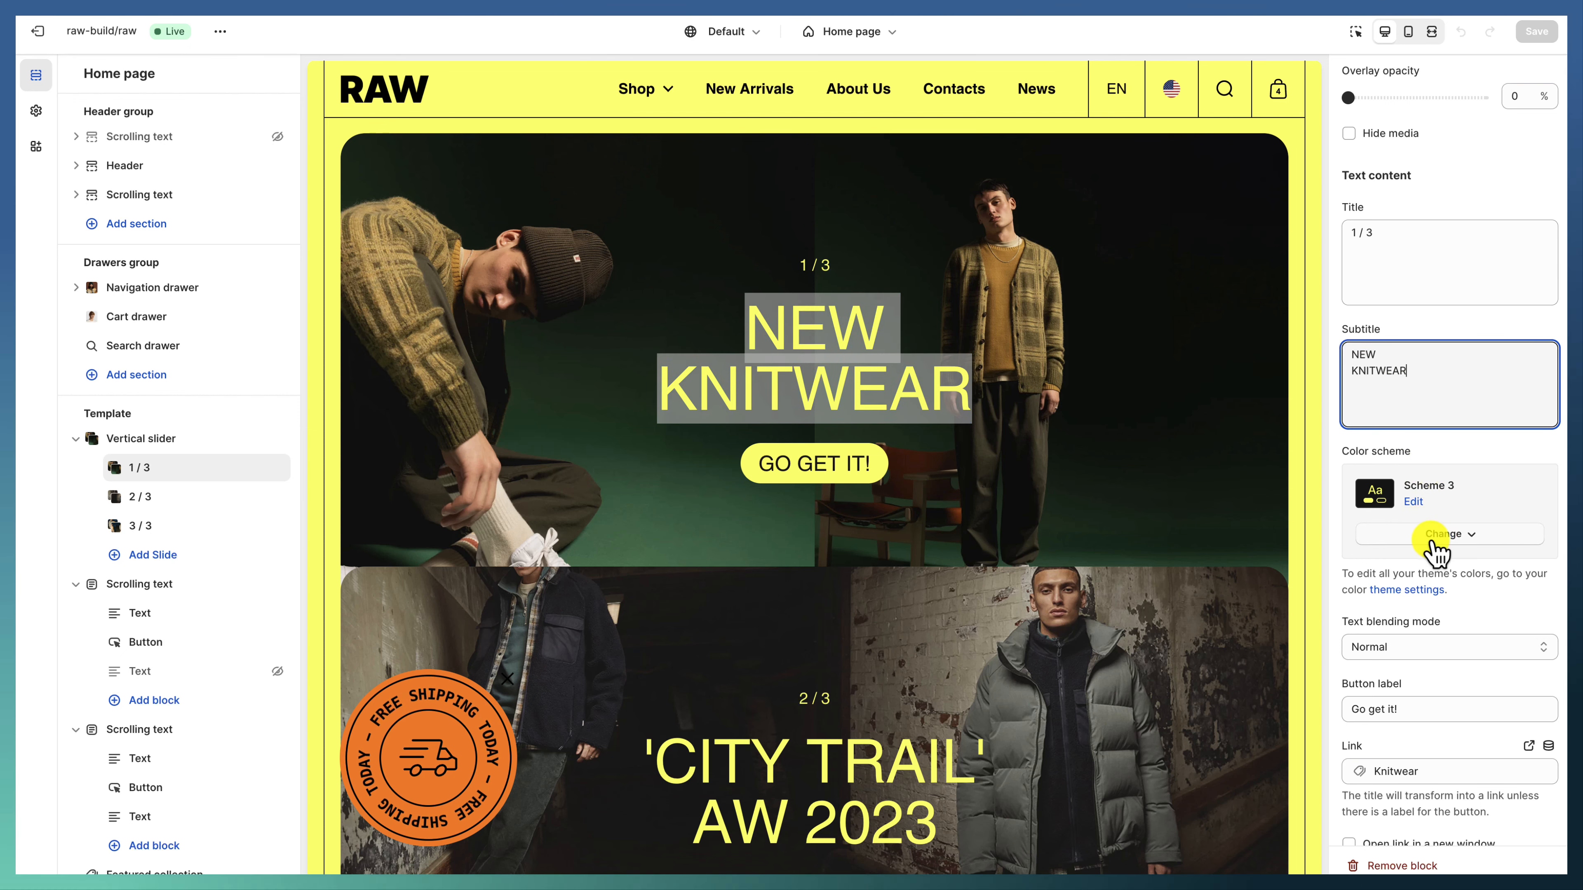
{"action": "left_click", "coordinate": [1169, 484]}
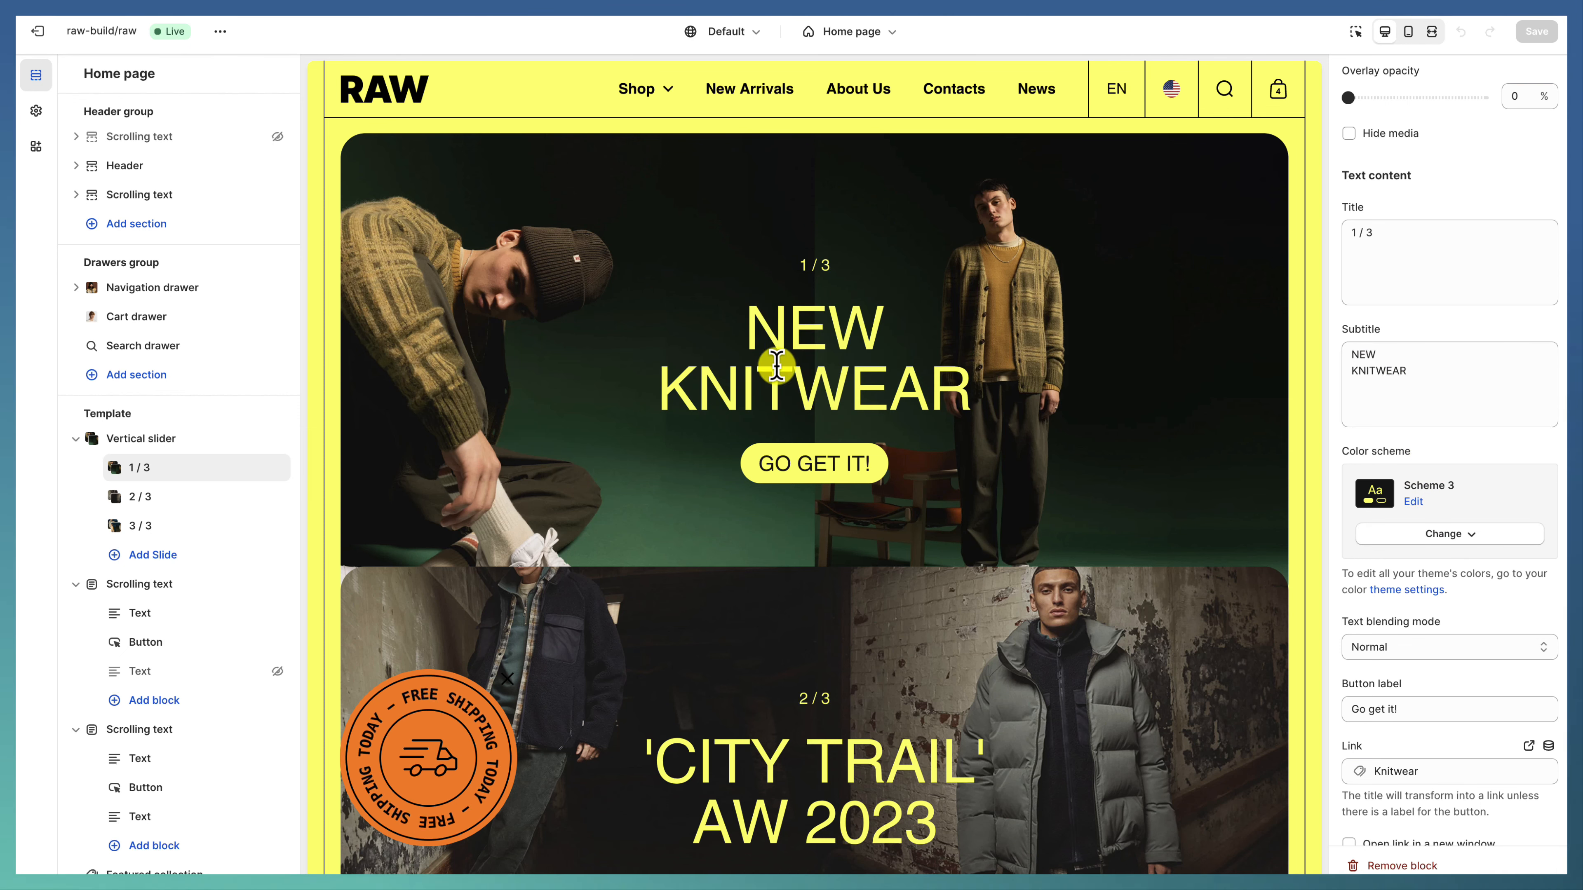
{"action": "scroll", "coordinate": [1490, 555], "scroll_direction": "down", "scroll_amount": 3}
{"action": "scroll", "coordinate": [1434, 530], "scroll_direction": "down", "scroll_amount": 2}
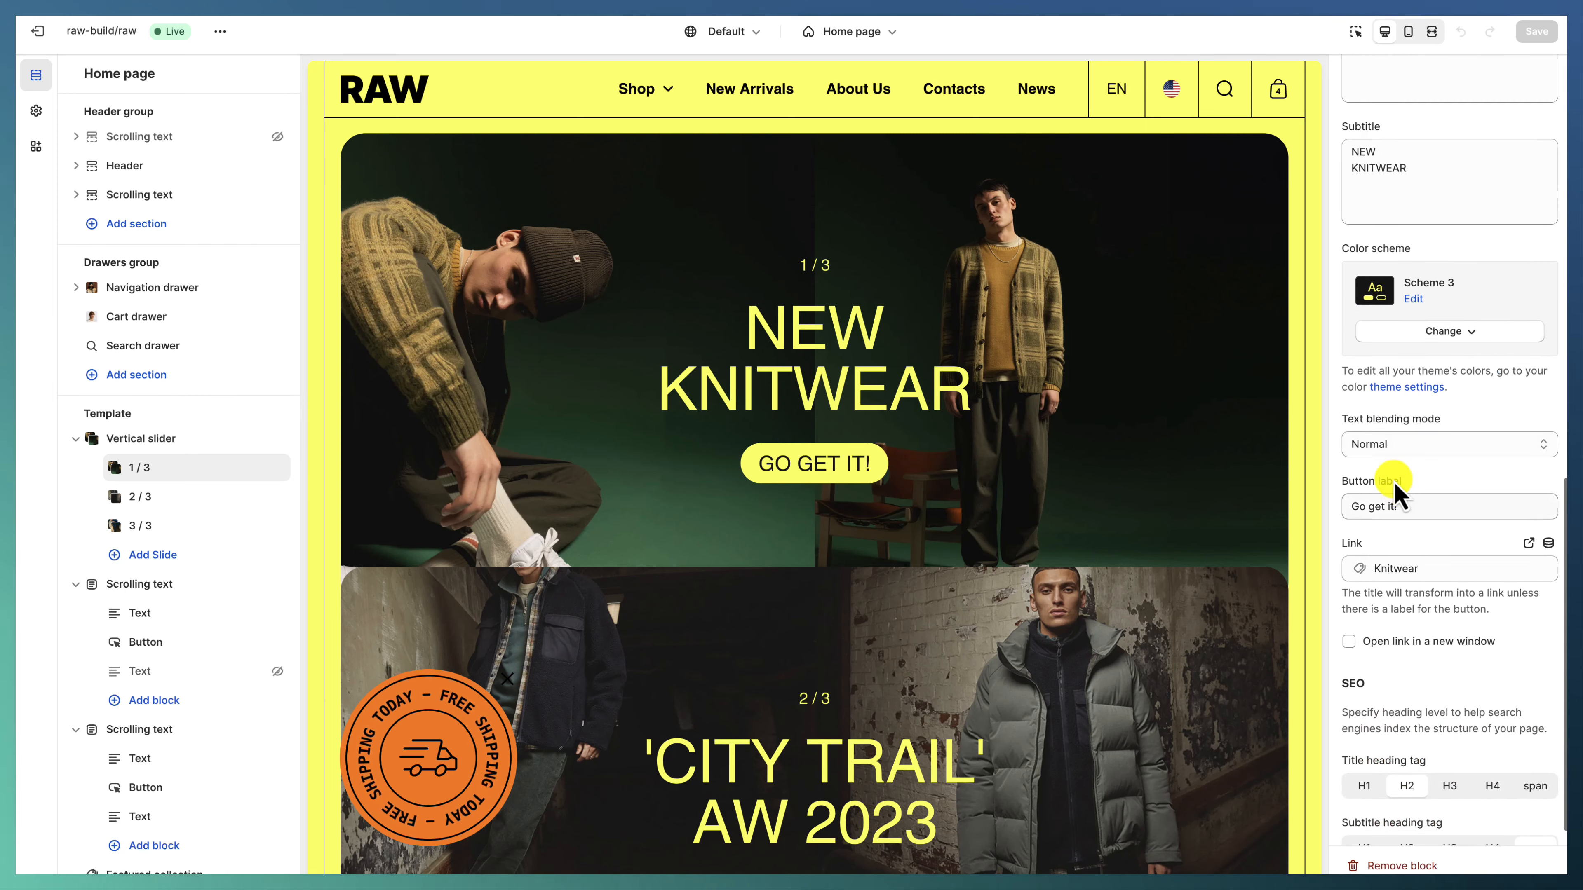
{"action": "scroll", "coordinate": [1371, 505], "scroll_direction": "down", "scroll_amount": 1}
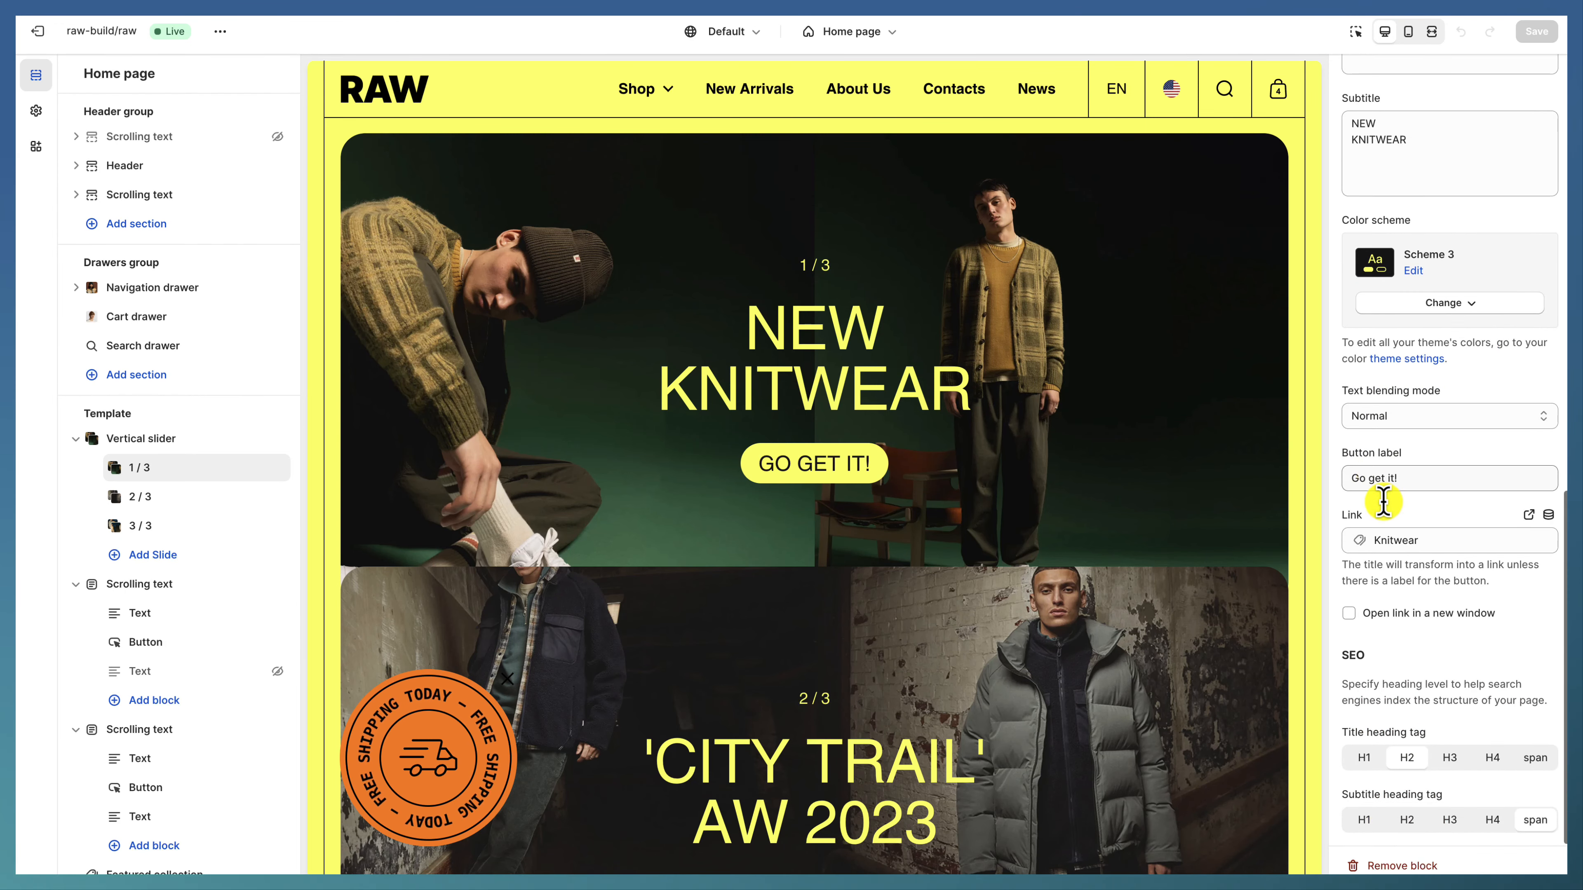
{"action": "left_click", "coordinate": [1407, 774]}
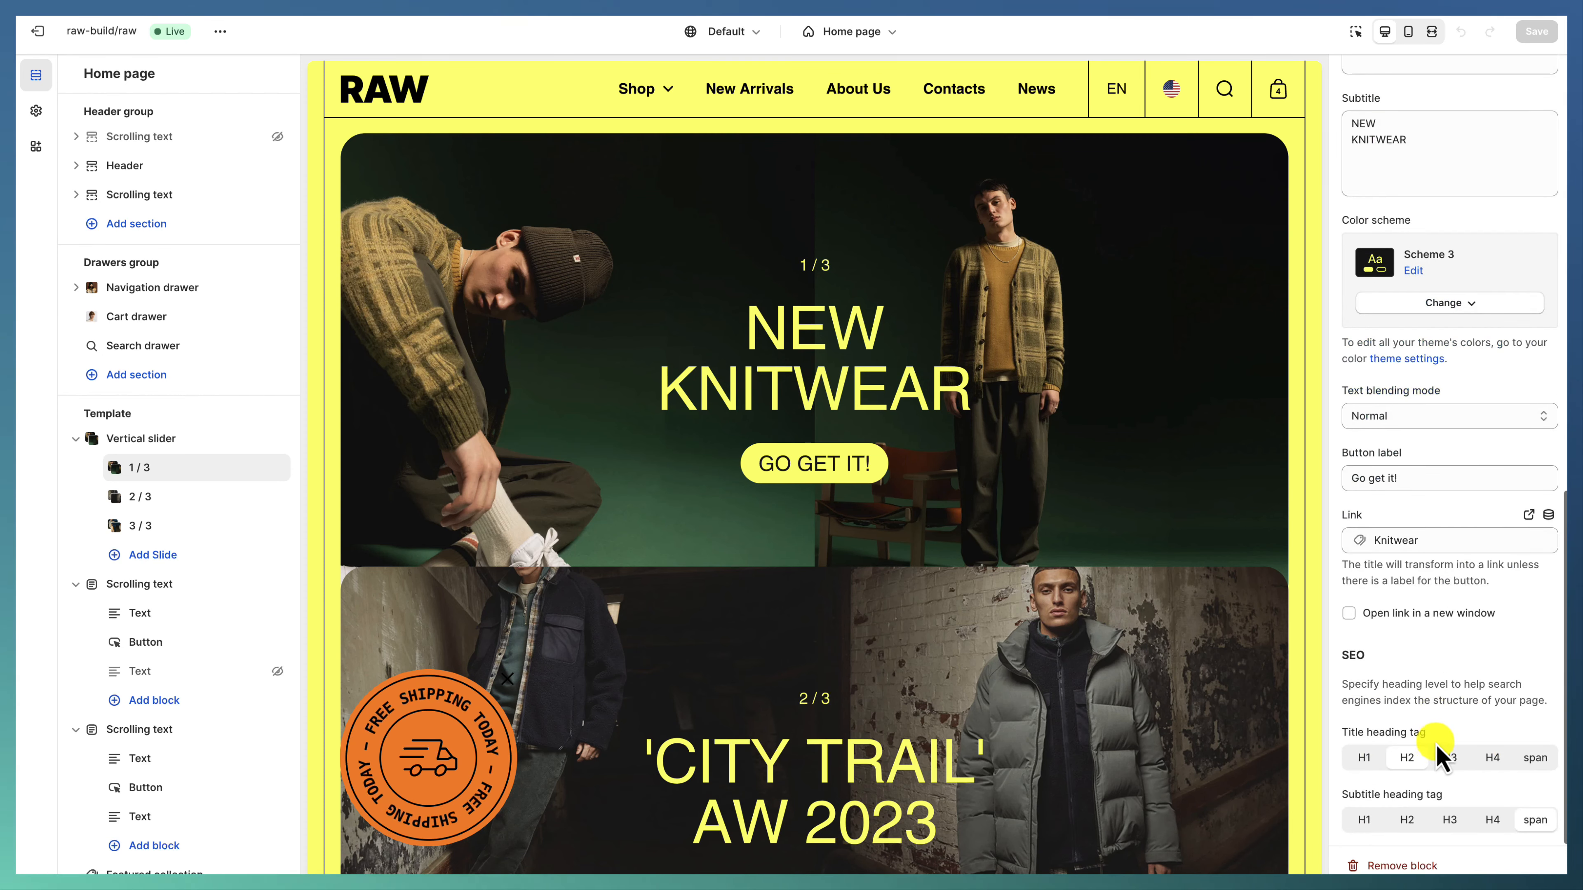
Step: Set the 1 / 3 slide's title heading tag to span and its subtitle heading tag to H2
{"action": "scroll", "coordinate": [1396, 736], "scroll_direction": "up", "scroll_amount": 10}
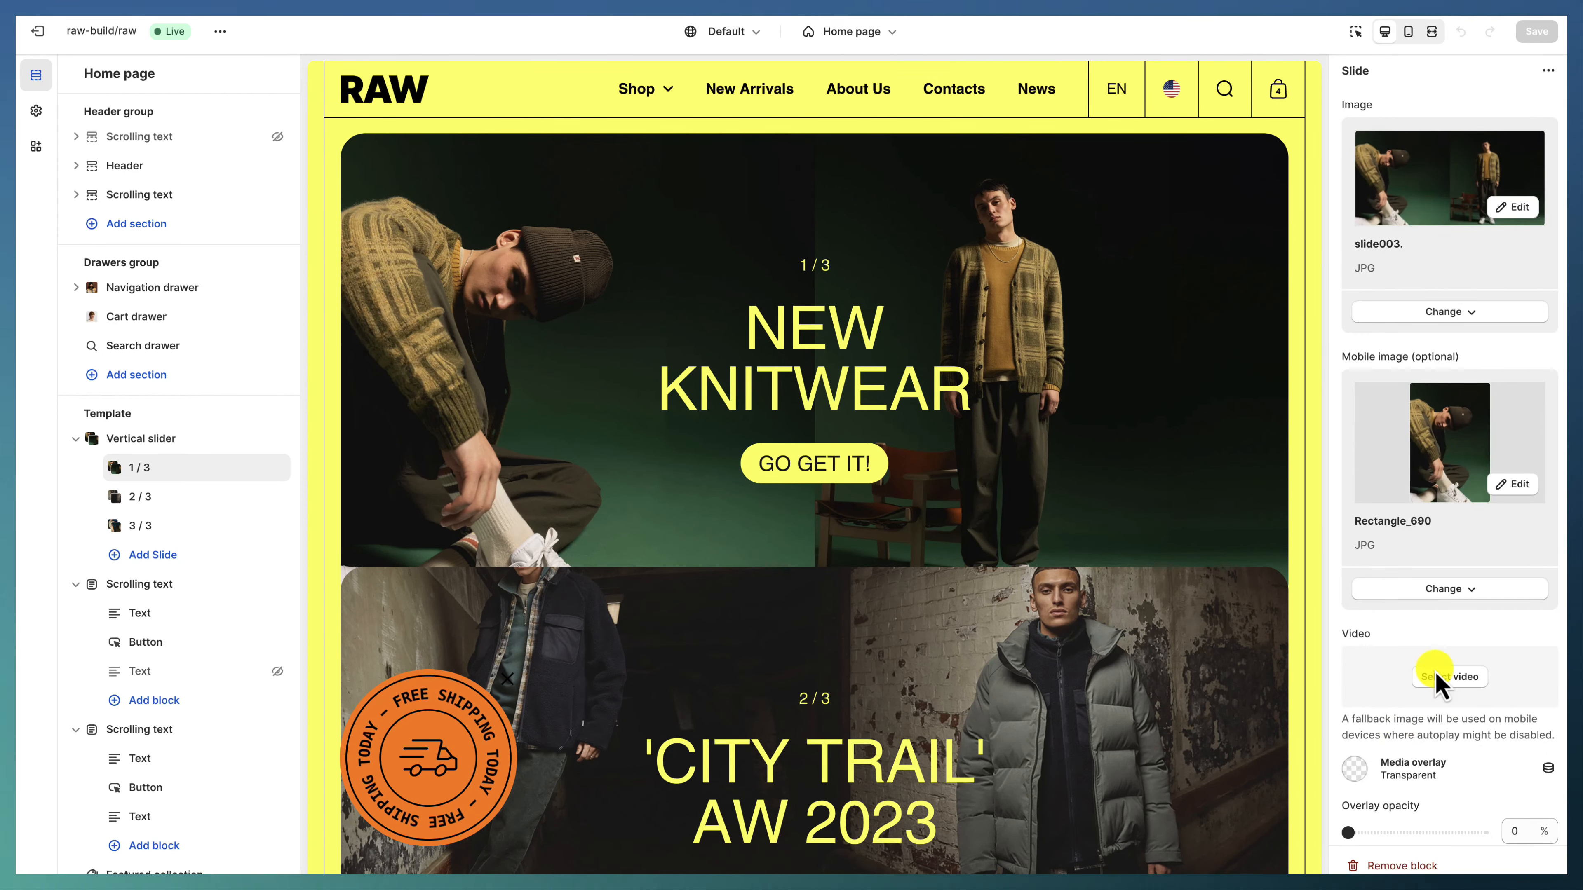
{"action": "scroll", "coordinate": [1424, 627], "scroll_direction": "down", "scroll_amount": 8}
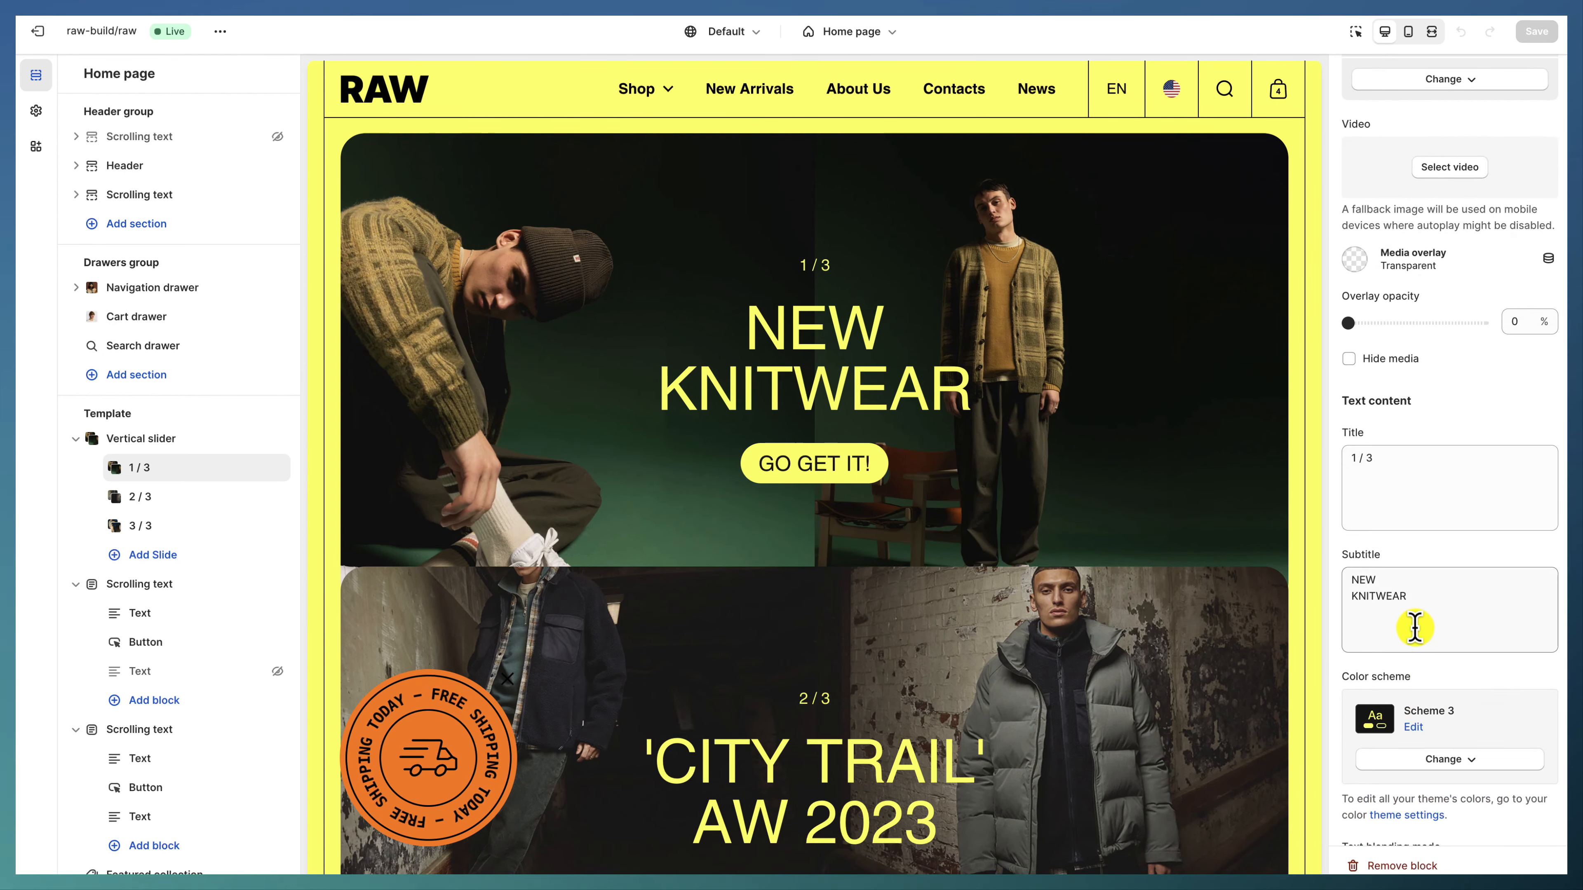
{"action": "scroll", "coordinate": [1415, 627], "scroll_direction": "down", "scroll_amount": 7}
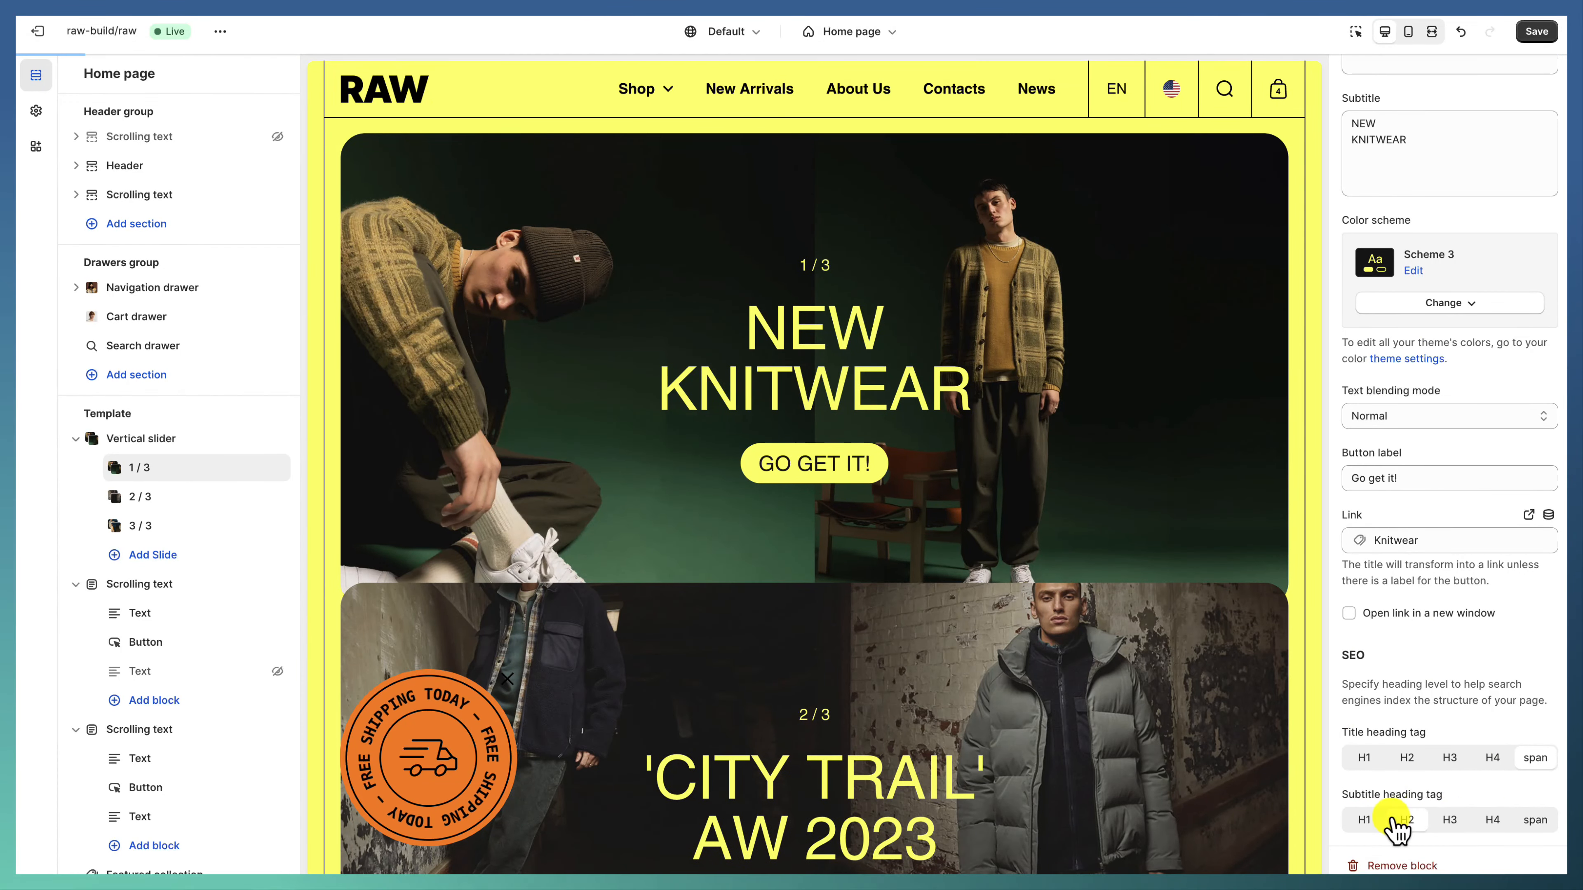
{"action": "left_click", "coordinate": [1391, 819]}
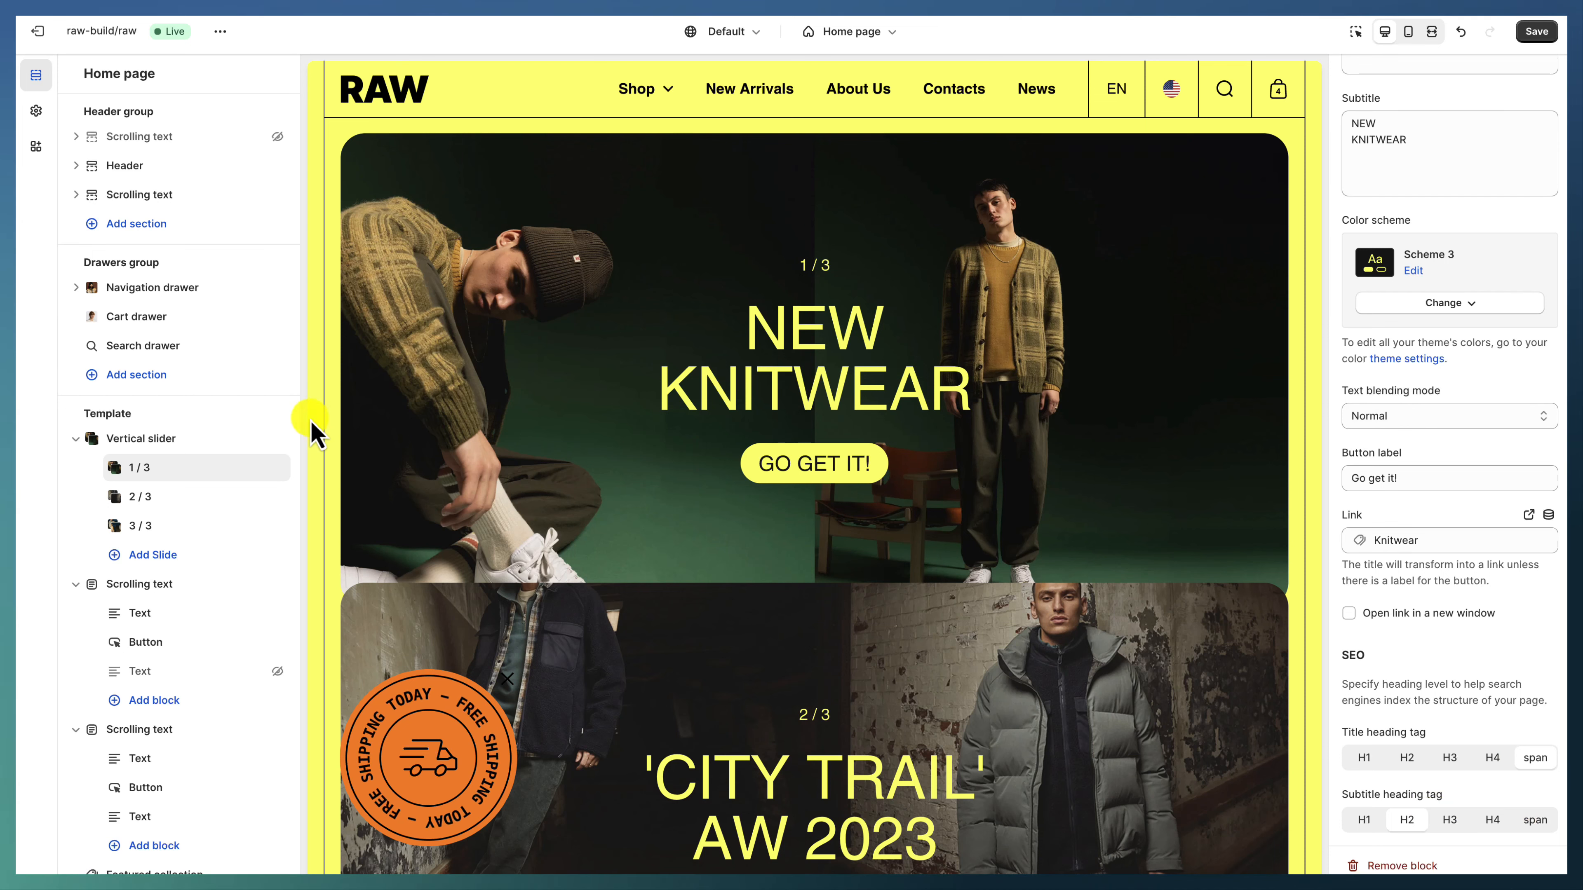
Step: Examine the Vertical slider section's aspect ratio, media shape, typography, title style and subtitle style settings
{"action": "left_click", "coordinate": [165, 440]}
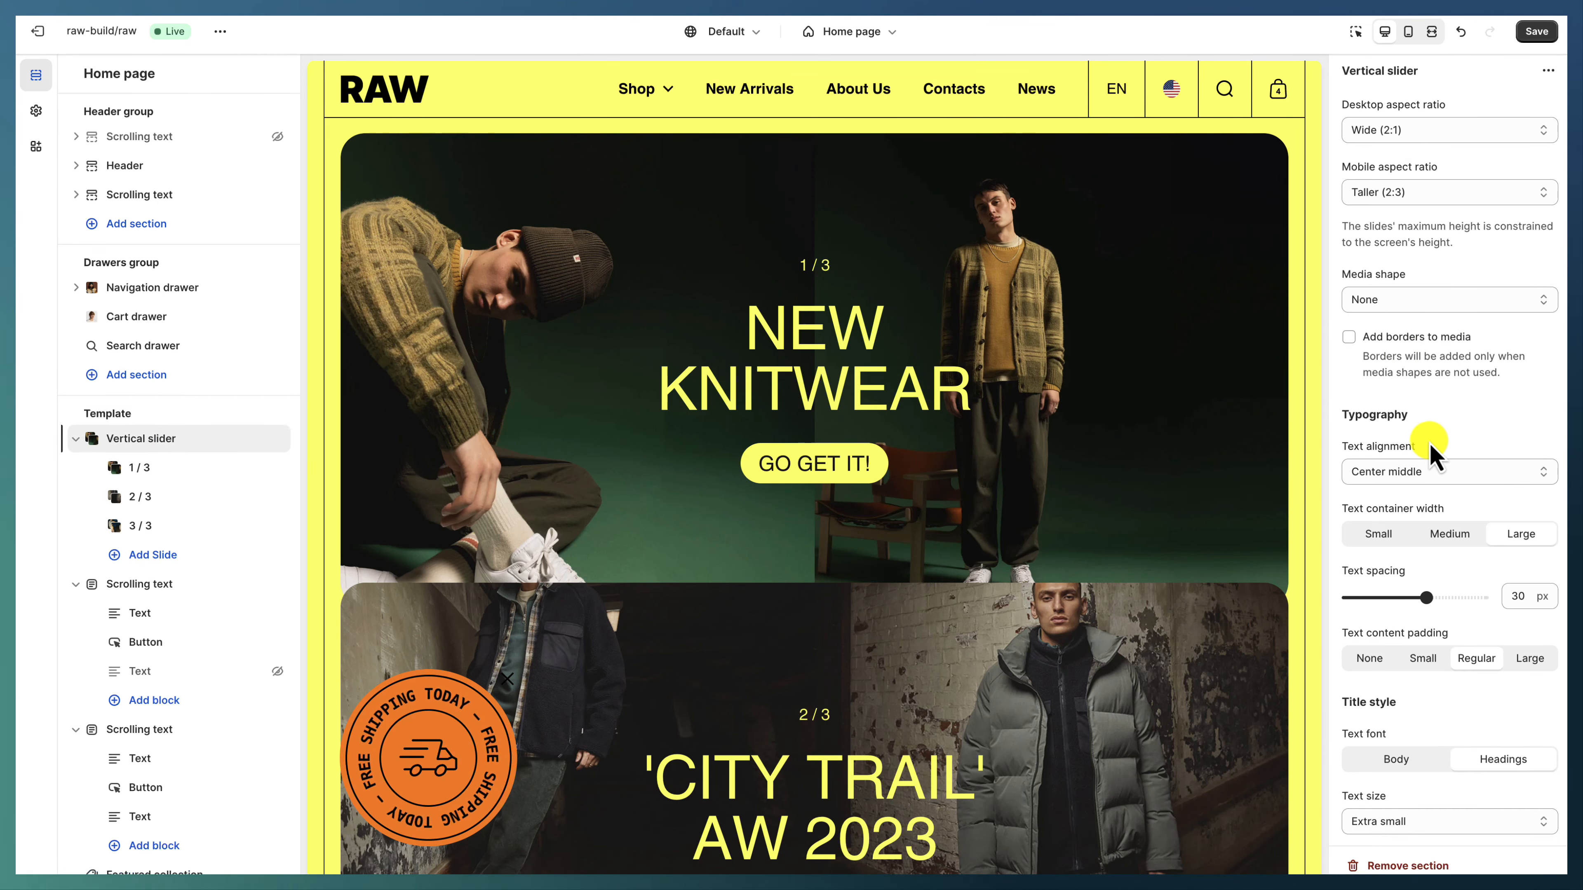
{"action": "scroll", "coordinate": [1432, 441], "scroll_direction": "down", "scroll_amount": 5}
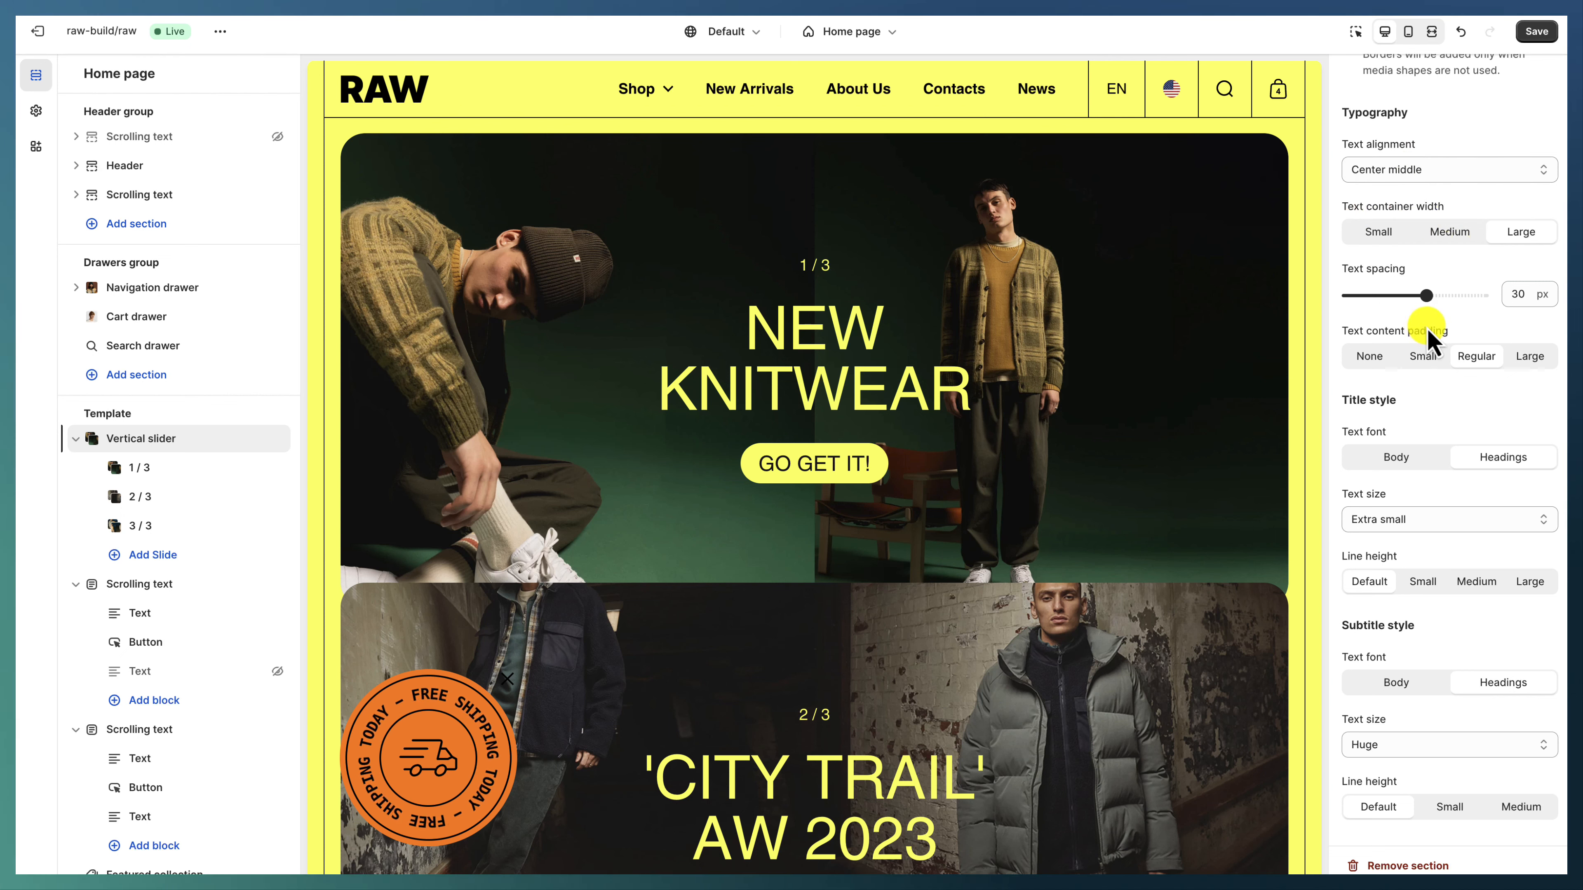
{"action": "scroll", "coordinate": [1462, 492], "scroll_direction": "down", "scroll_amount": 1}
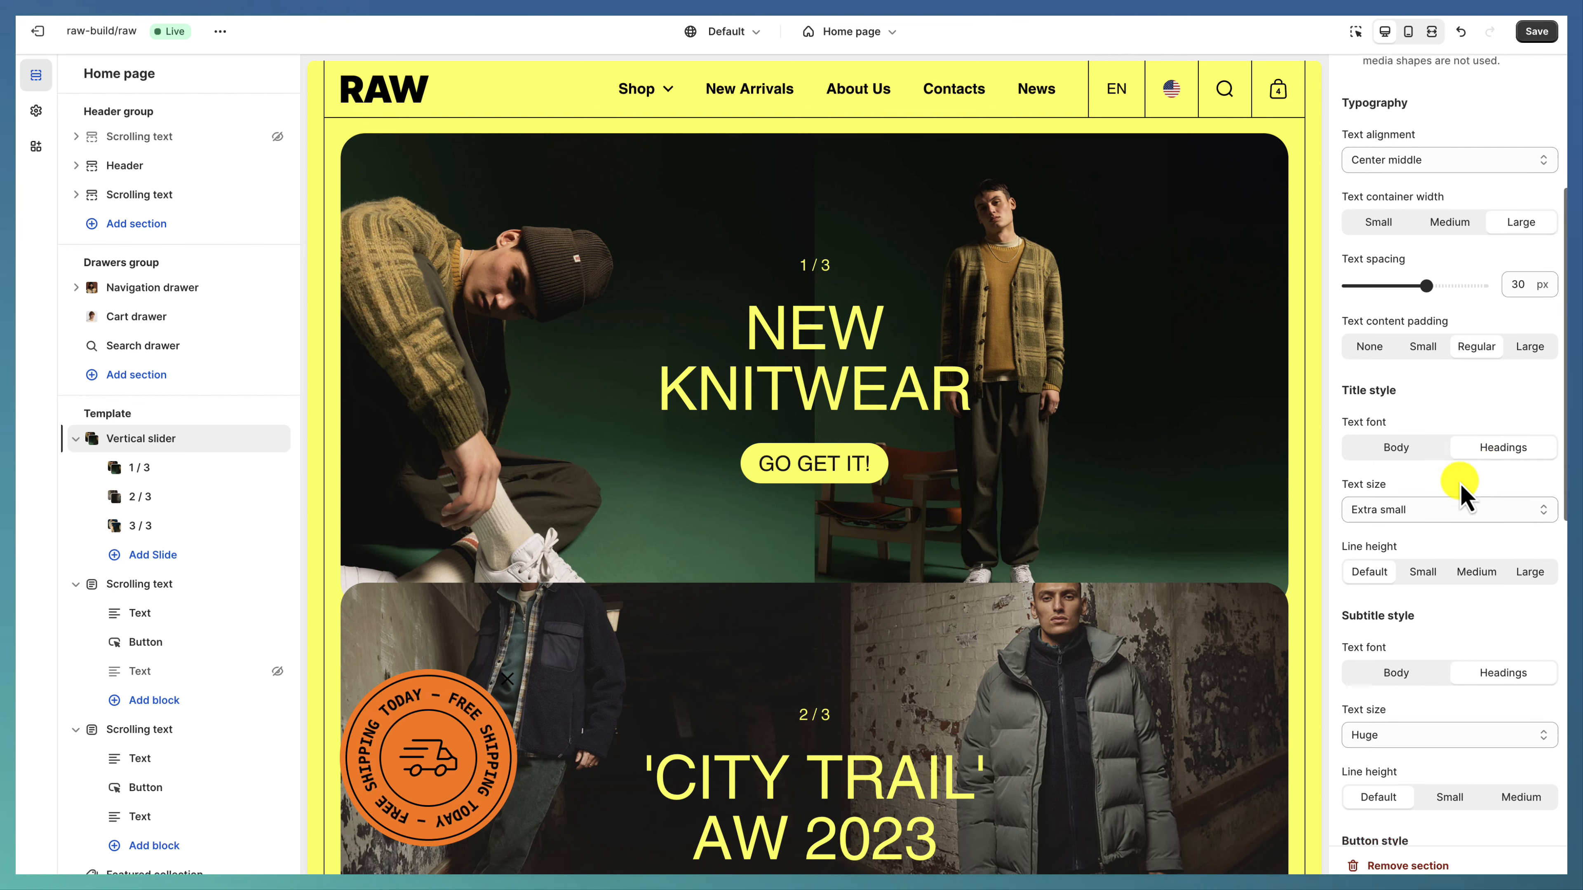
{"action": "scroll", "coordinate": [1461, 493], "scroll_direction": "down", "scroll_amount": 2}
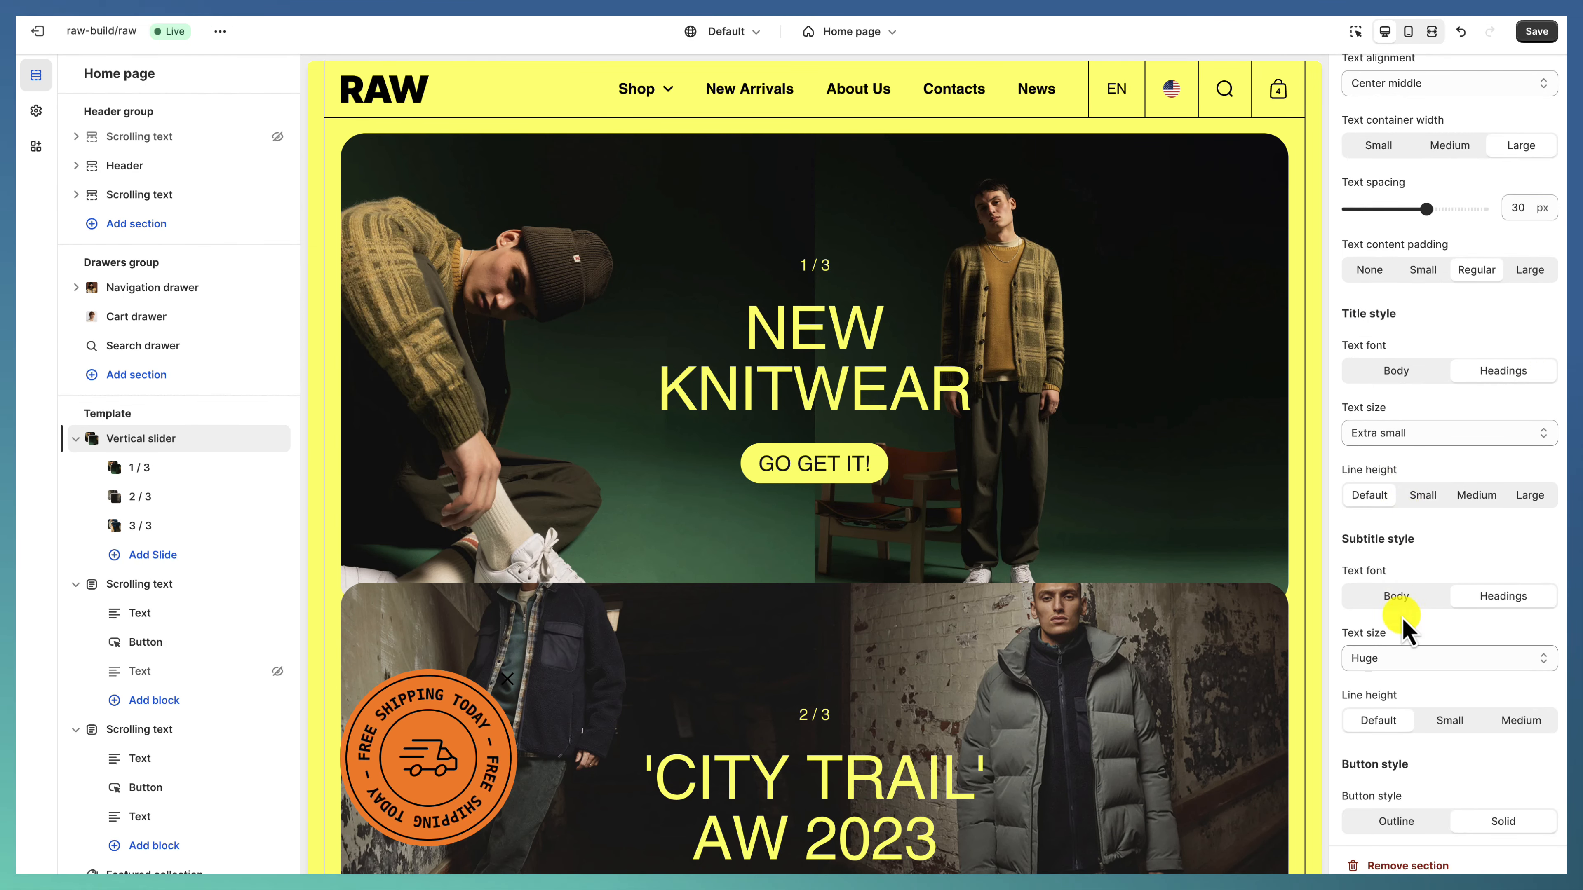
{"action": "scroll", "coordinate": [1498, 598], "scroll_direction": "down", "scroll_amount": 1}
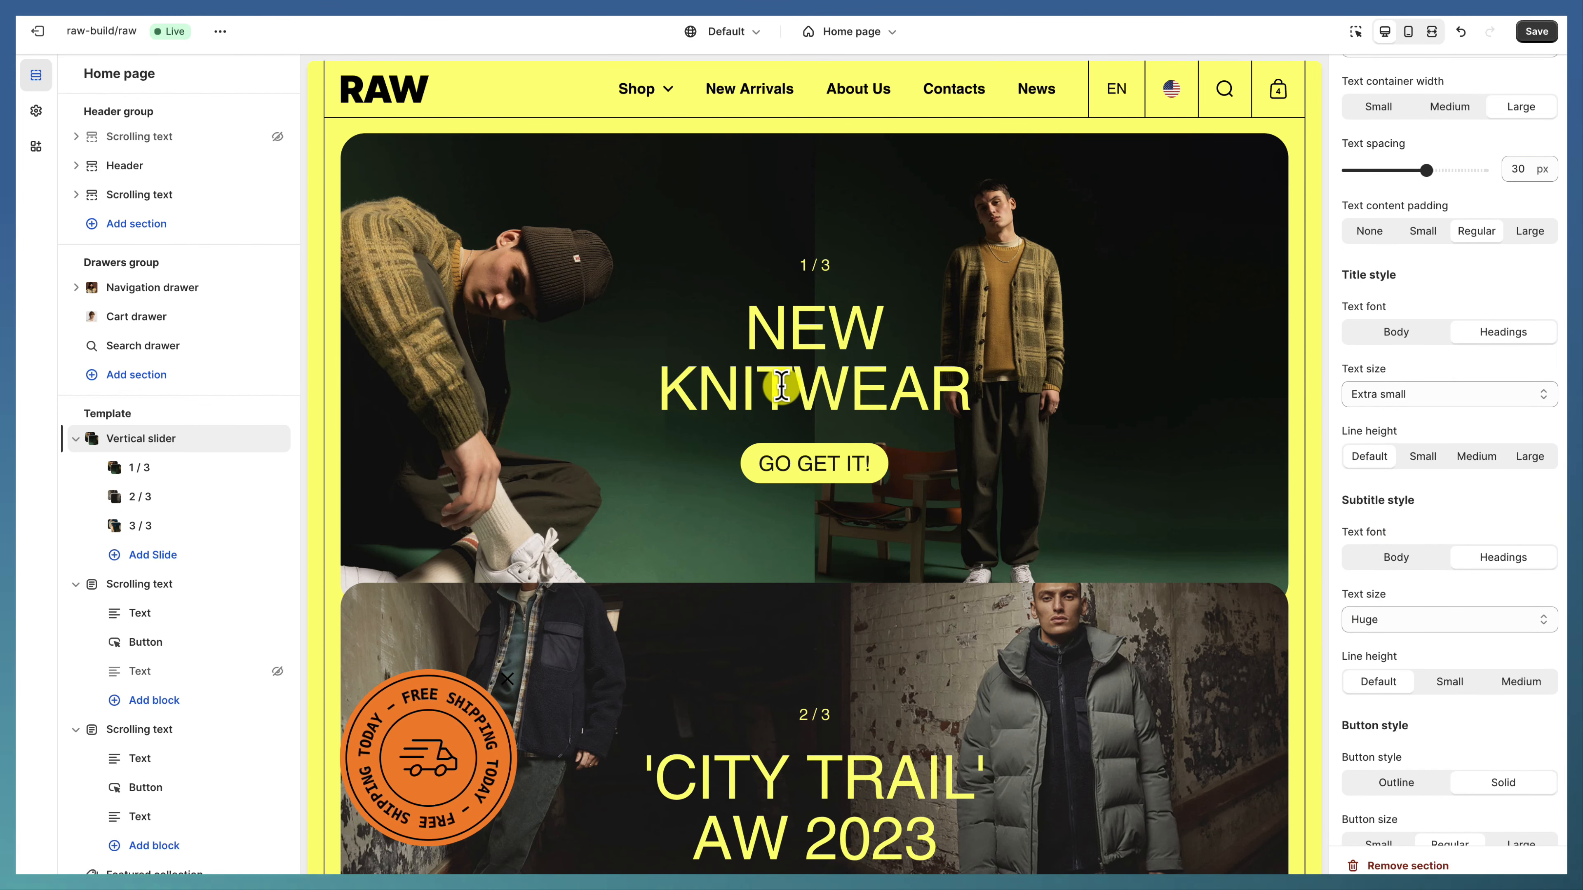
Step: Examine the Vertical slider section's button style, section design, inner content design and animation settings, comparing the slide effects in the preview
{"action": "scroll", "coordinate": [787, 377], "scroll_direction": "up", "scroll_amount": 1}
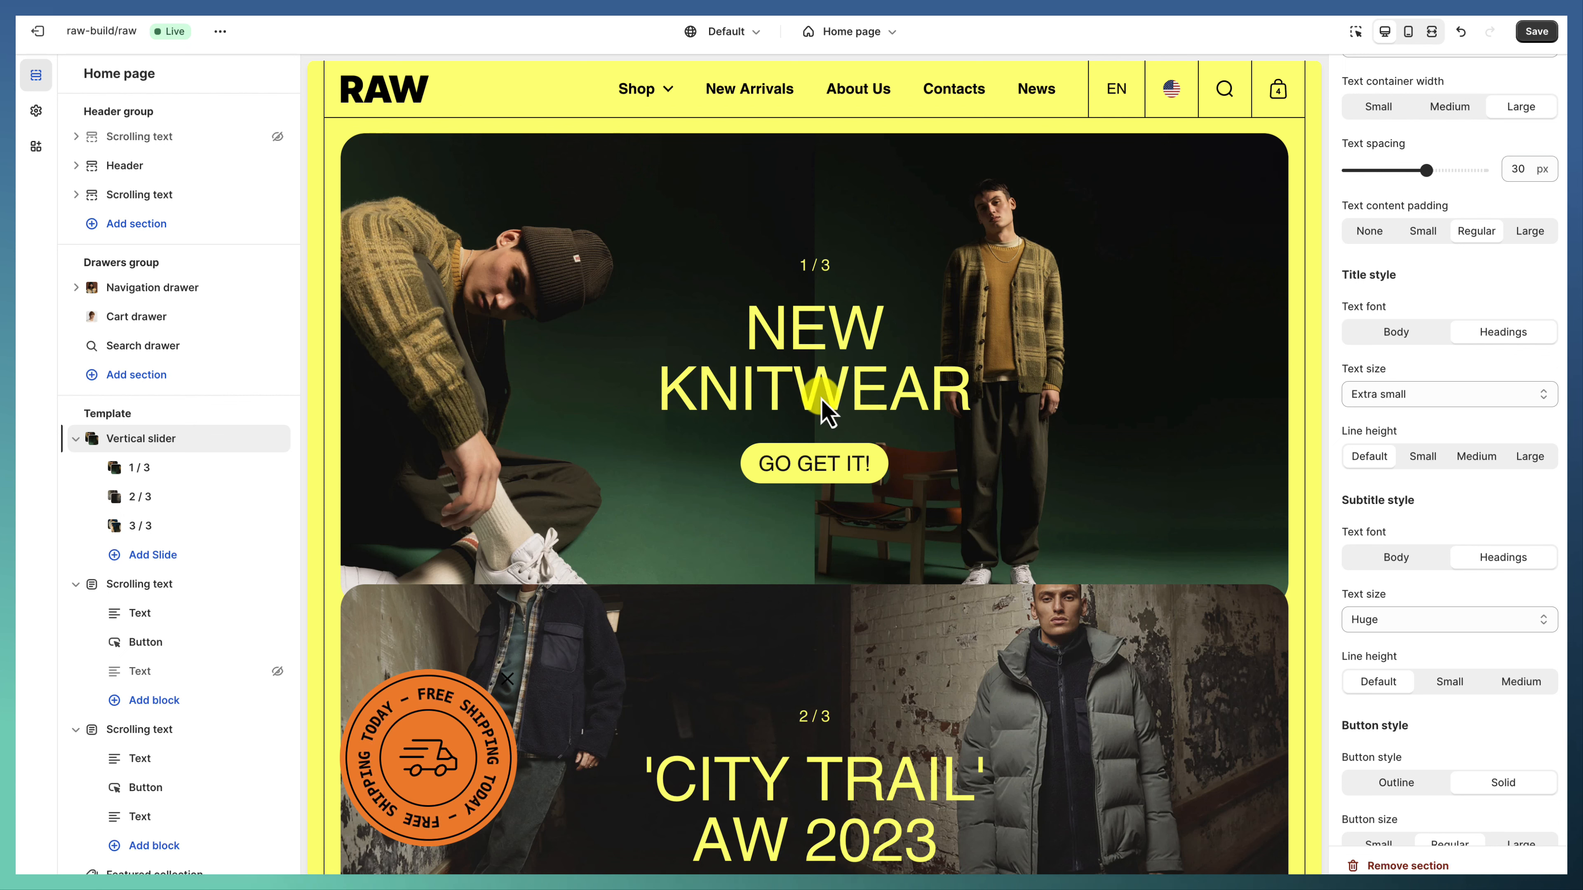
{"action": "scroll", "coordinate": [1434, 611], "scroll_direction": "down", "scroll_amount": 5}
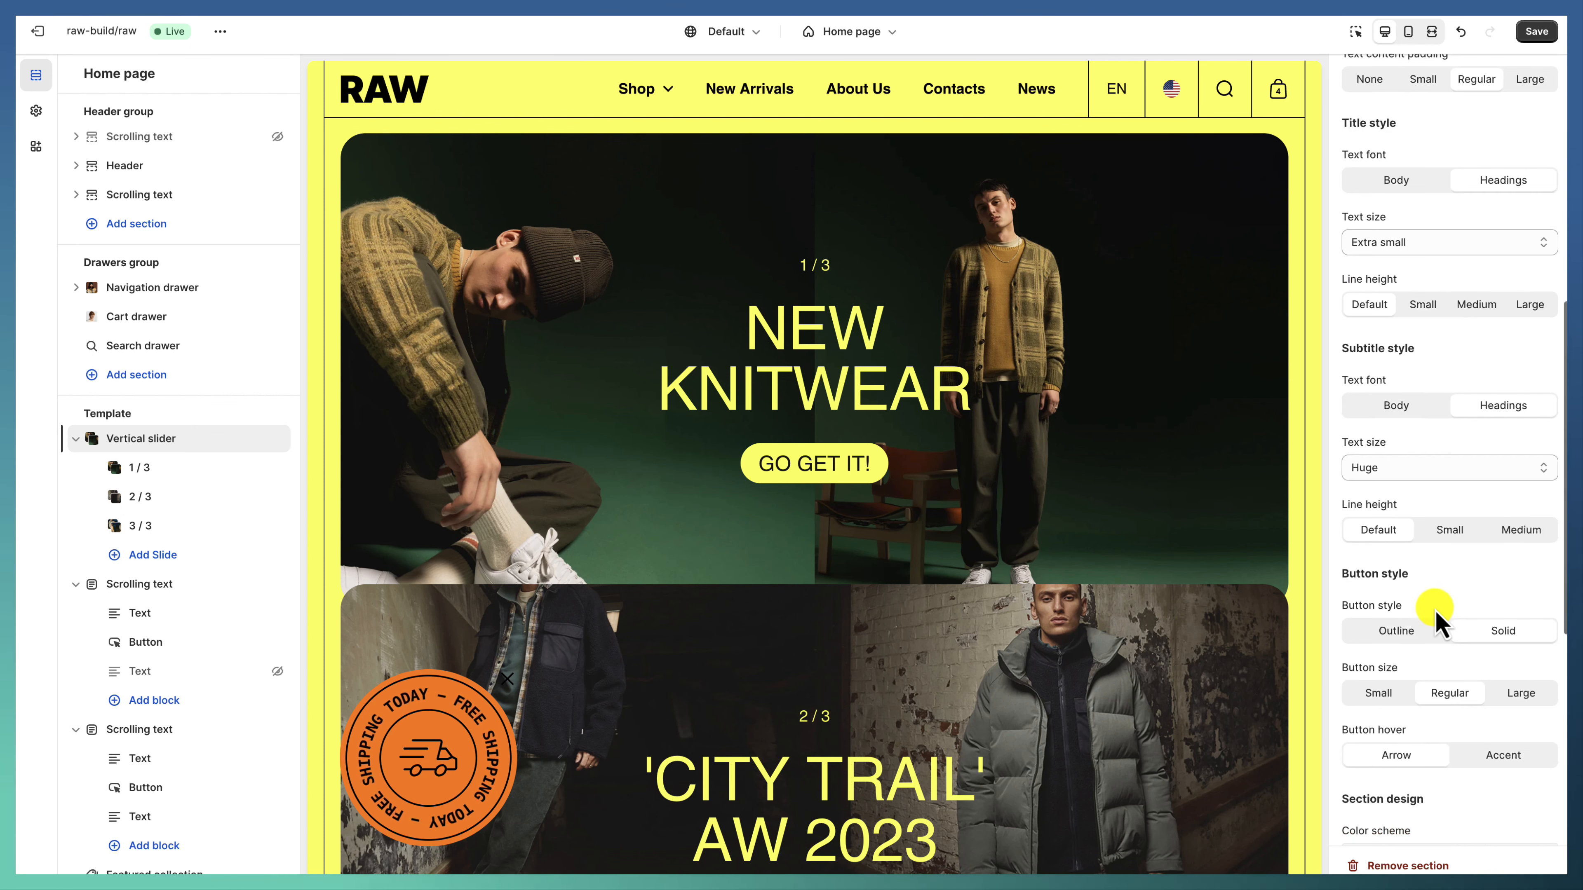
{"action": "scroll", "coordinate": [1466, 601], "scroll_direction": "down", "scroll_amount": 5}
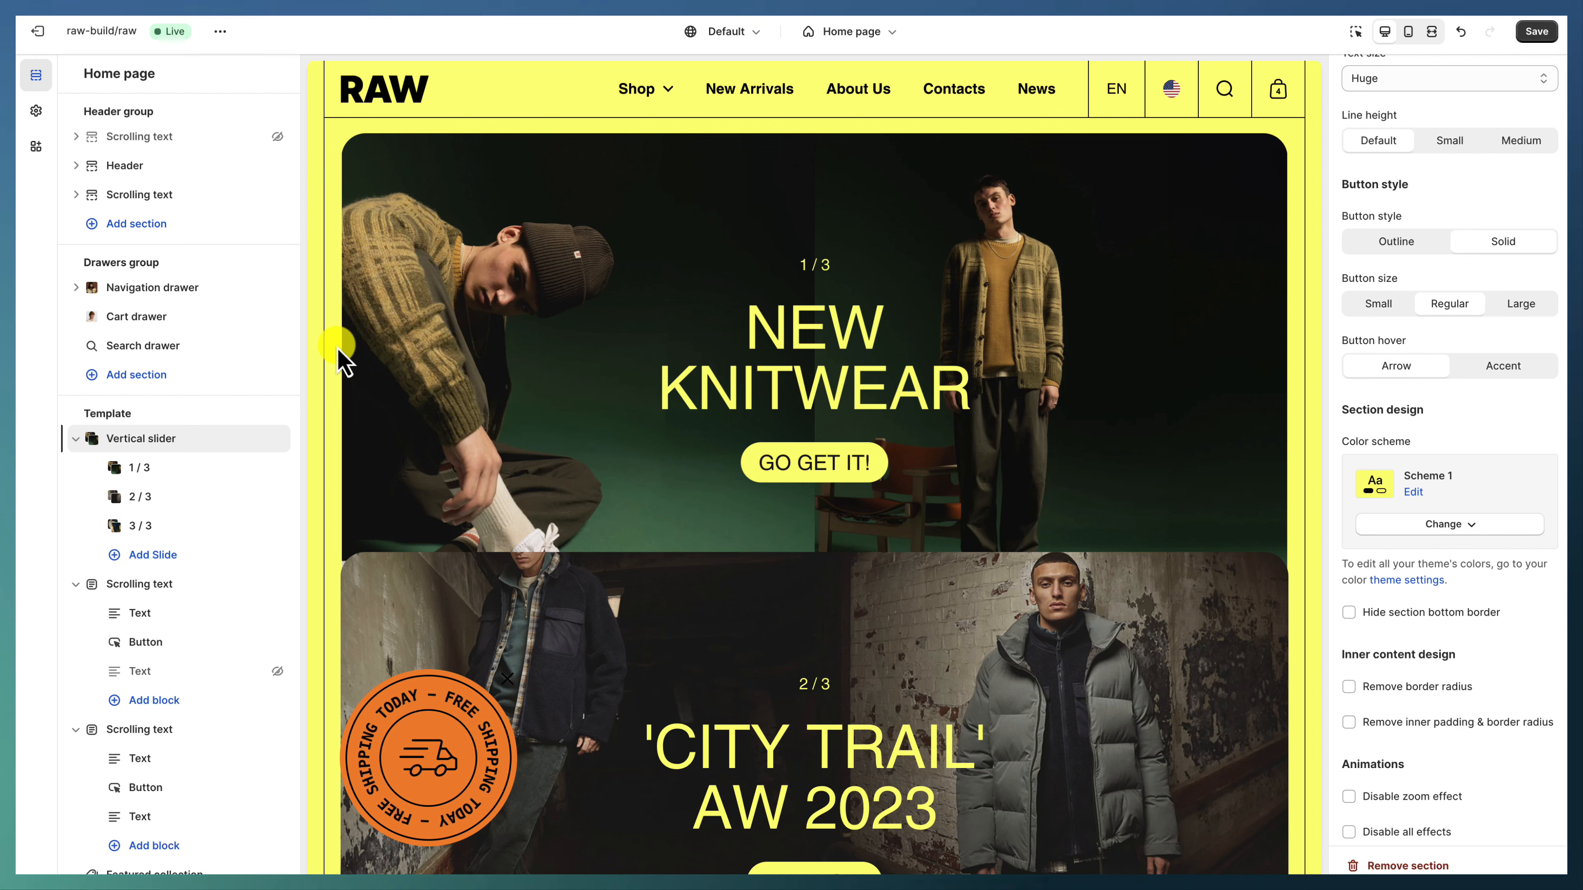
{"action": "scroll", "coordinate": [607, 432], "scroll_direction": "down", "scroll_amount": 3}
{"action": "scroll", "coordinate": [1461, 602], "scroll_direction": "down", "scroll_amount": 2}
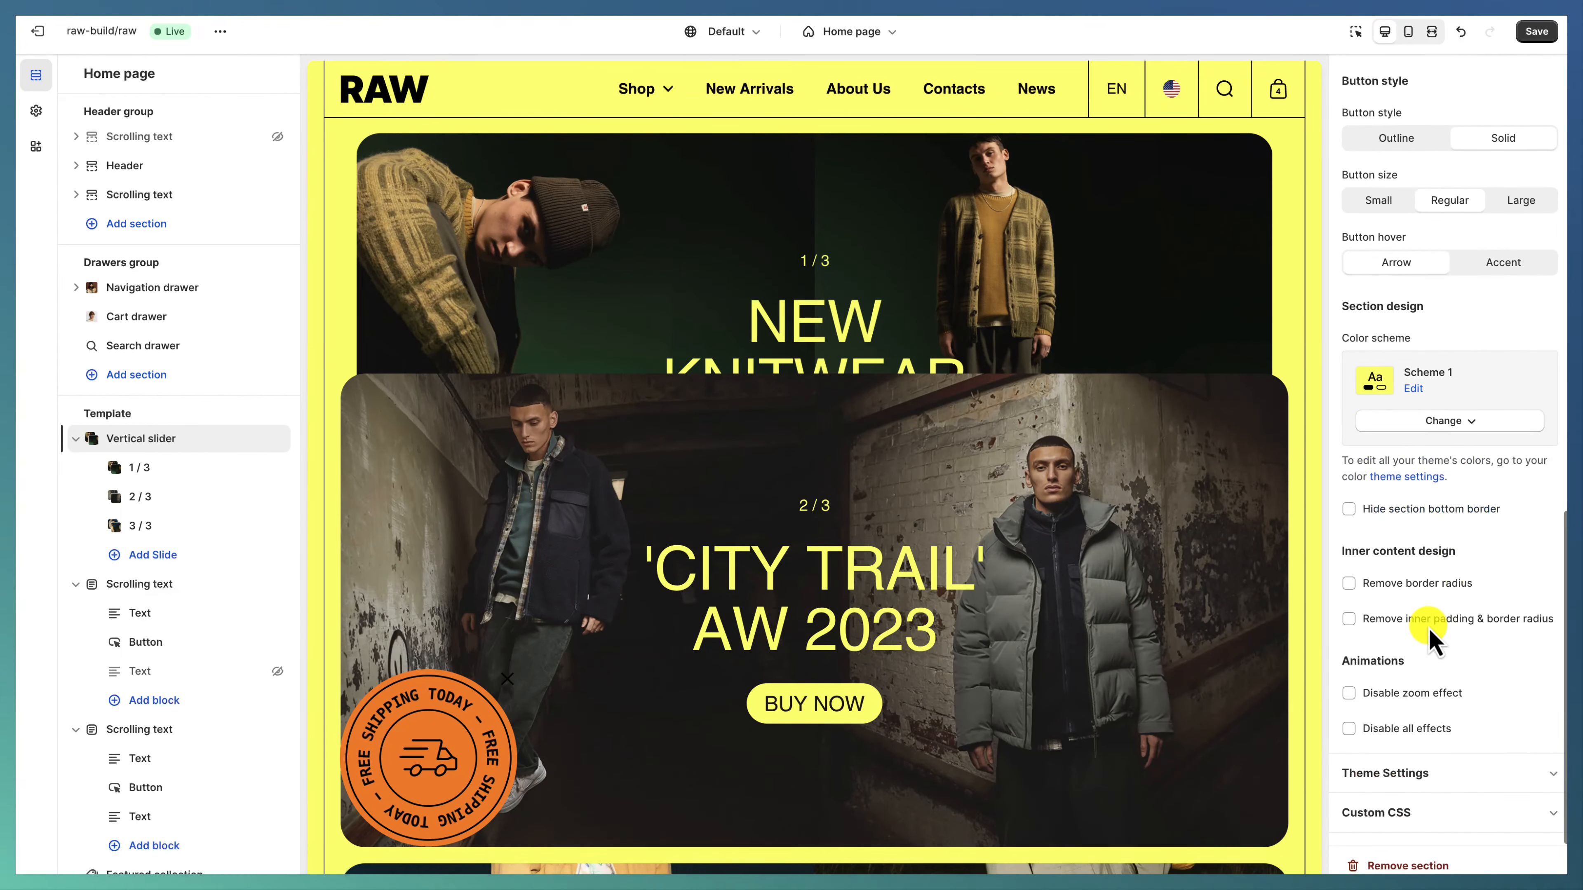
{"action": "scroll", "coordinate": [1070, 577], "scroll_direction": "down", "scroll_amount": 4}
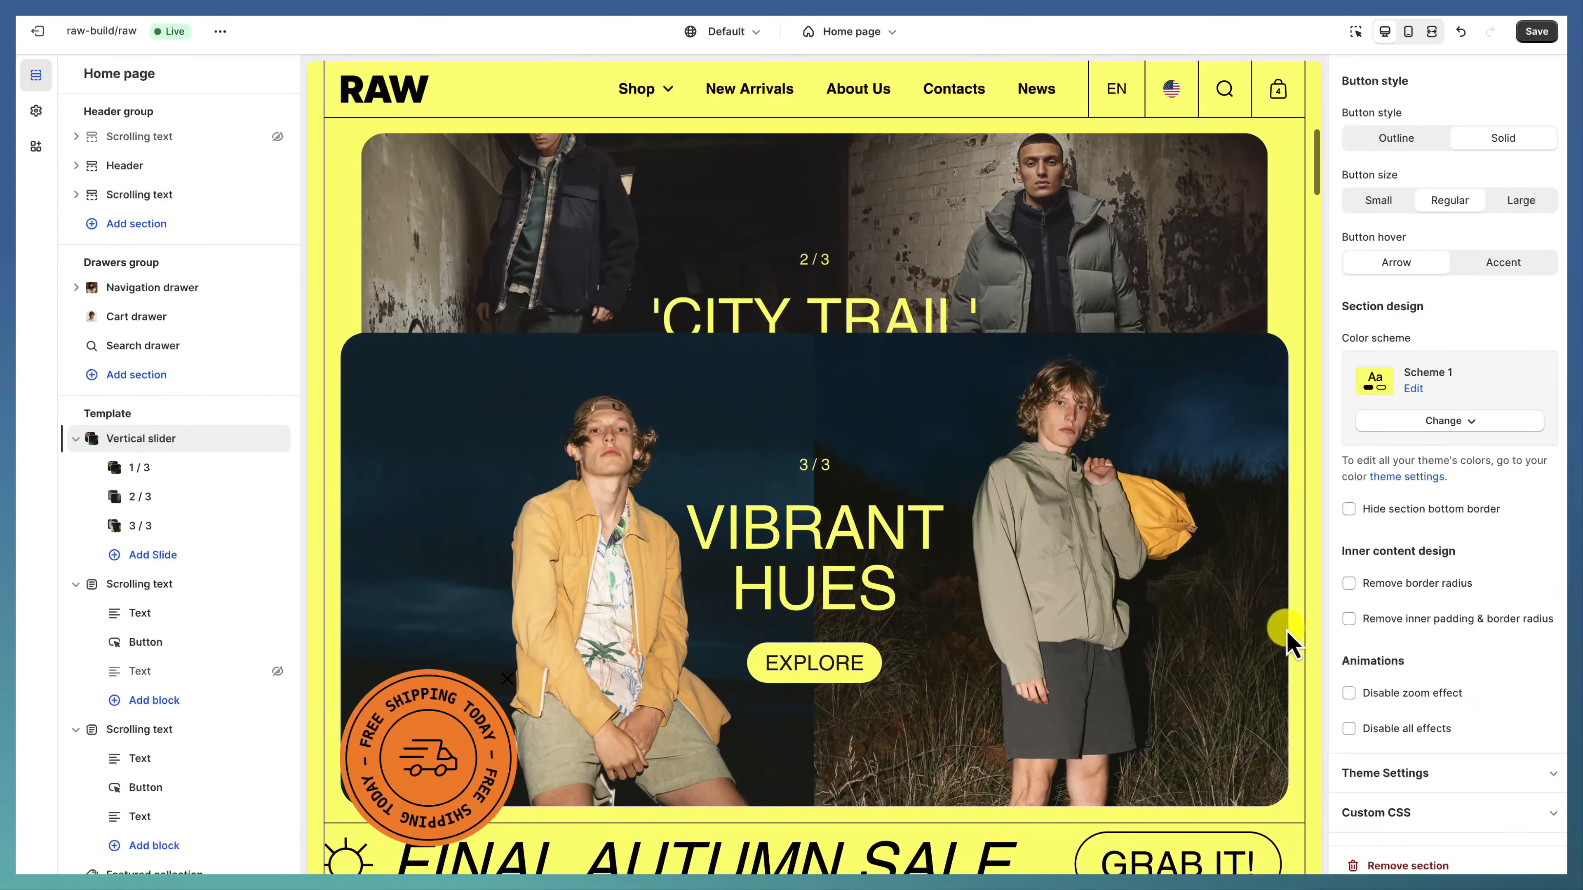
{"action": "scroll", "coordinate": [954, 484], "scroll_direction": "up", "scroll_amount": 5}
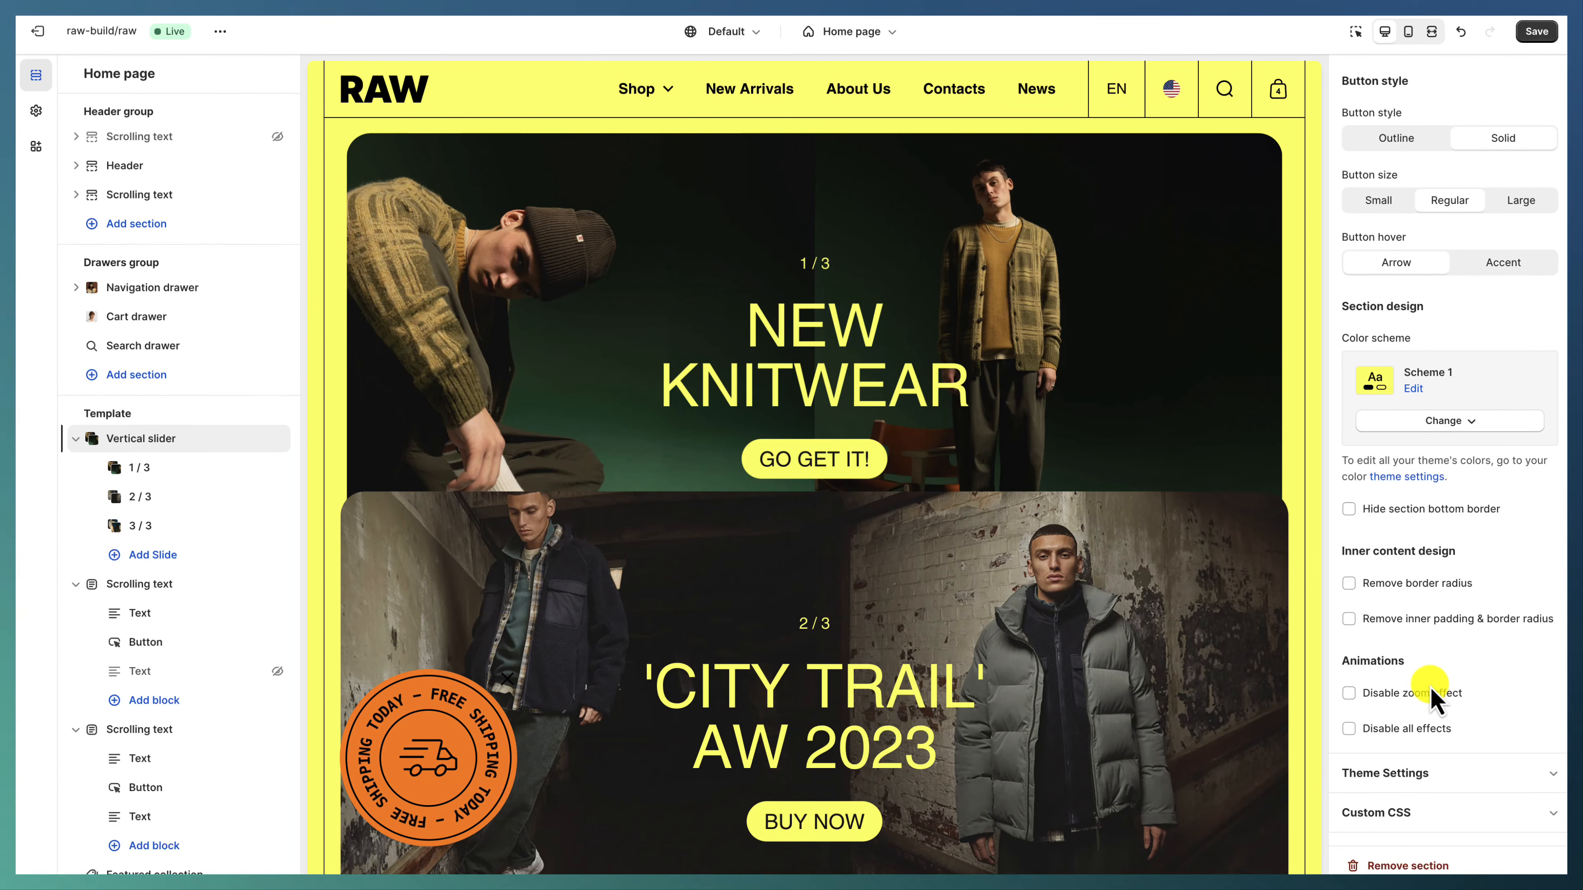
Step: Compare the scroll direction and speed settings of the template's two Scrolling text sections below the Vertical slider
{"action": "left_click", "coordinate": [173, 589]}
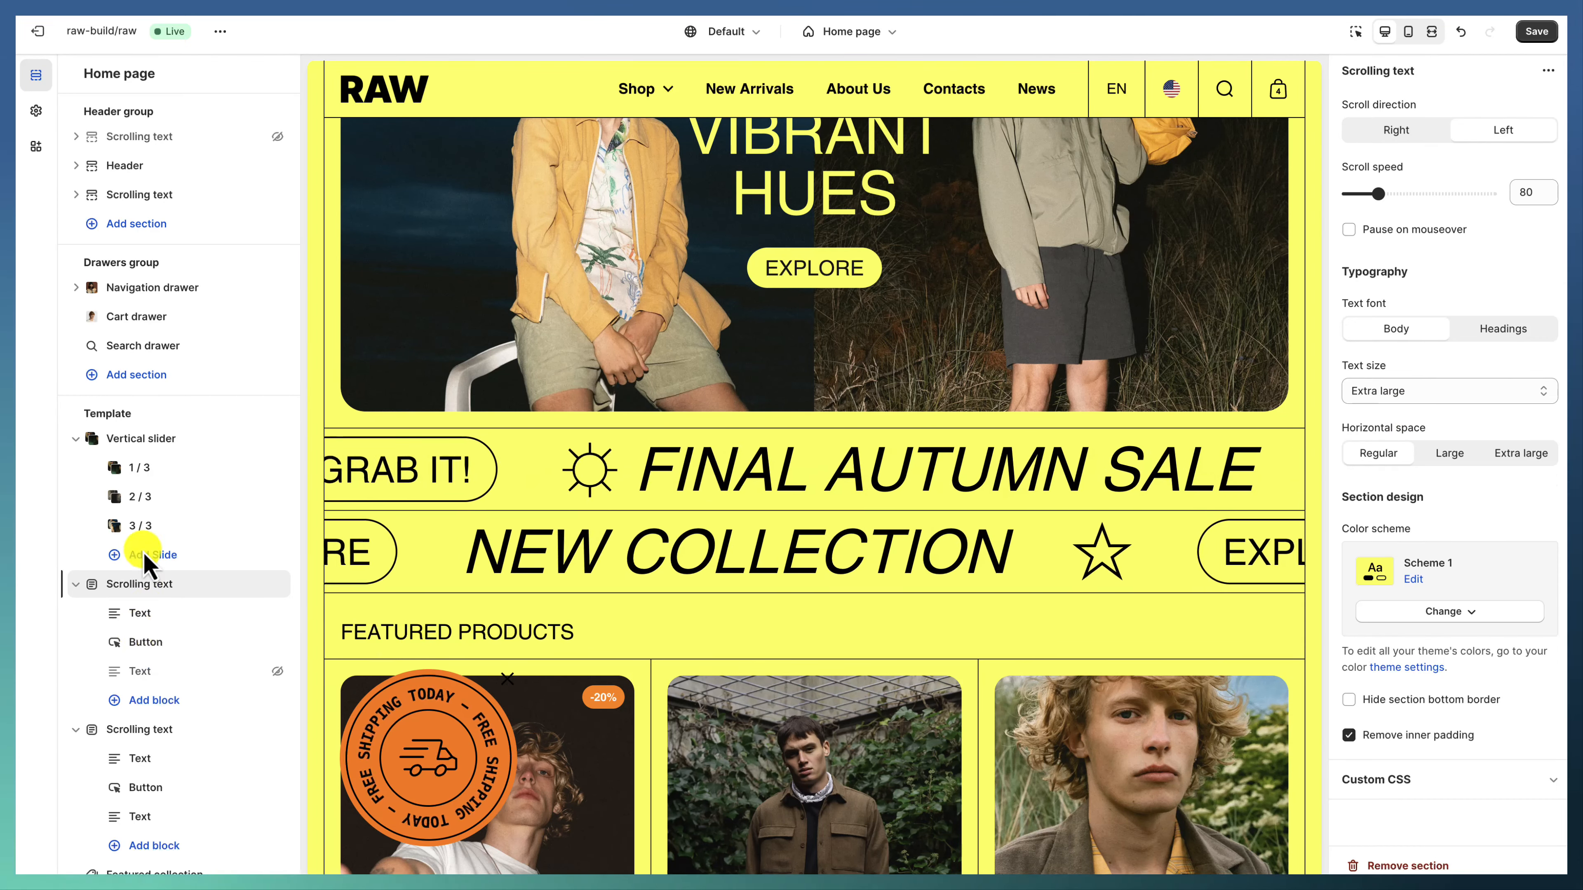
{"action": "left_click", "coordinate": [163, 737]}
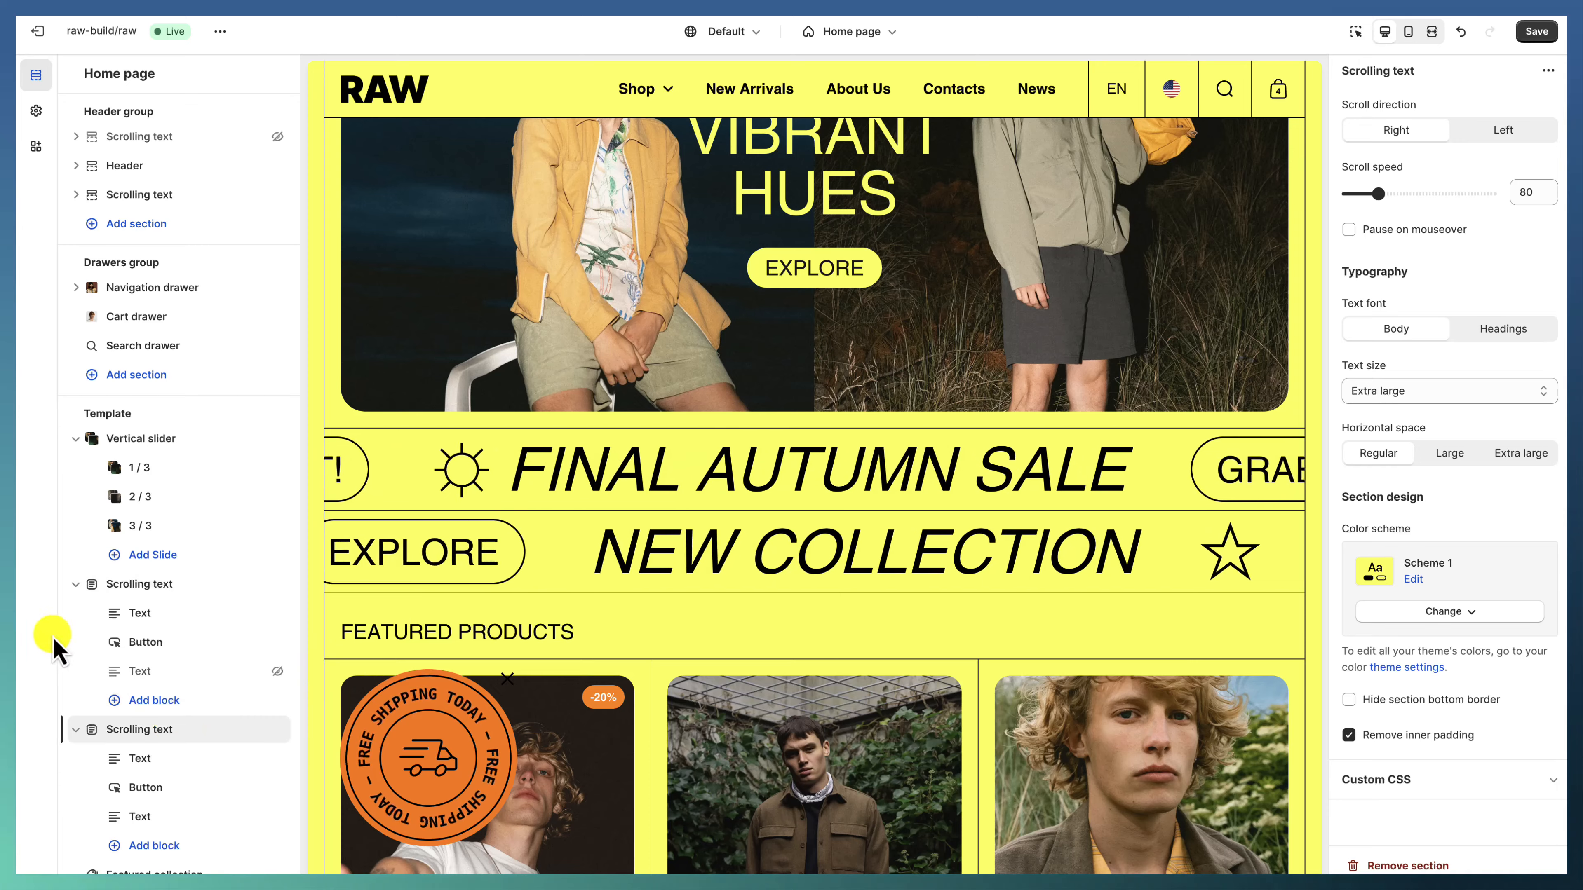
Step: Examine the Featured collection section's content, layout, footer and design settings, and open the Collection list section
{"action": "scroll", "coordinate": [159, 623], "scroll_direction": "down", "scroll_amount": 5}
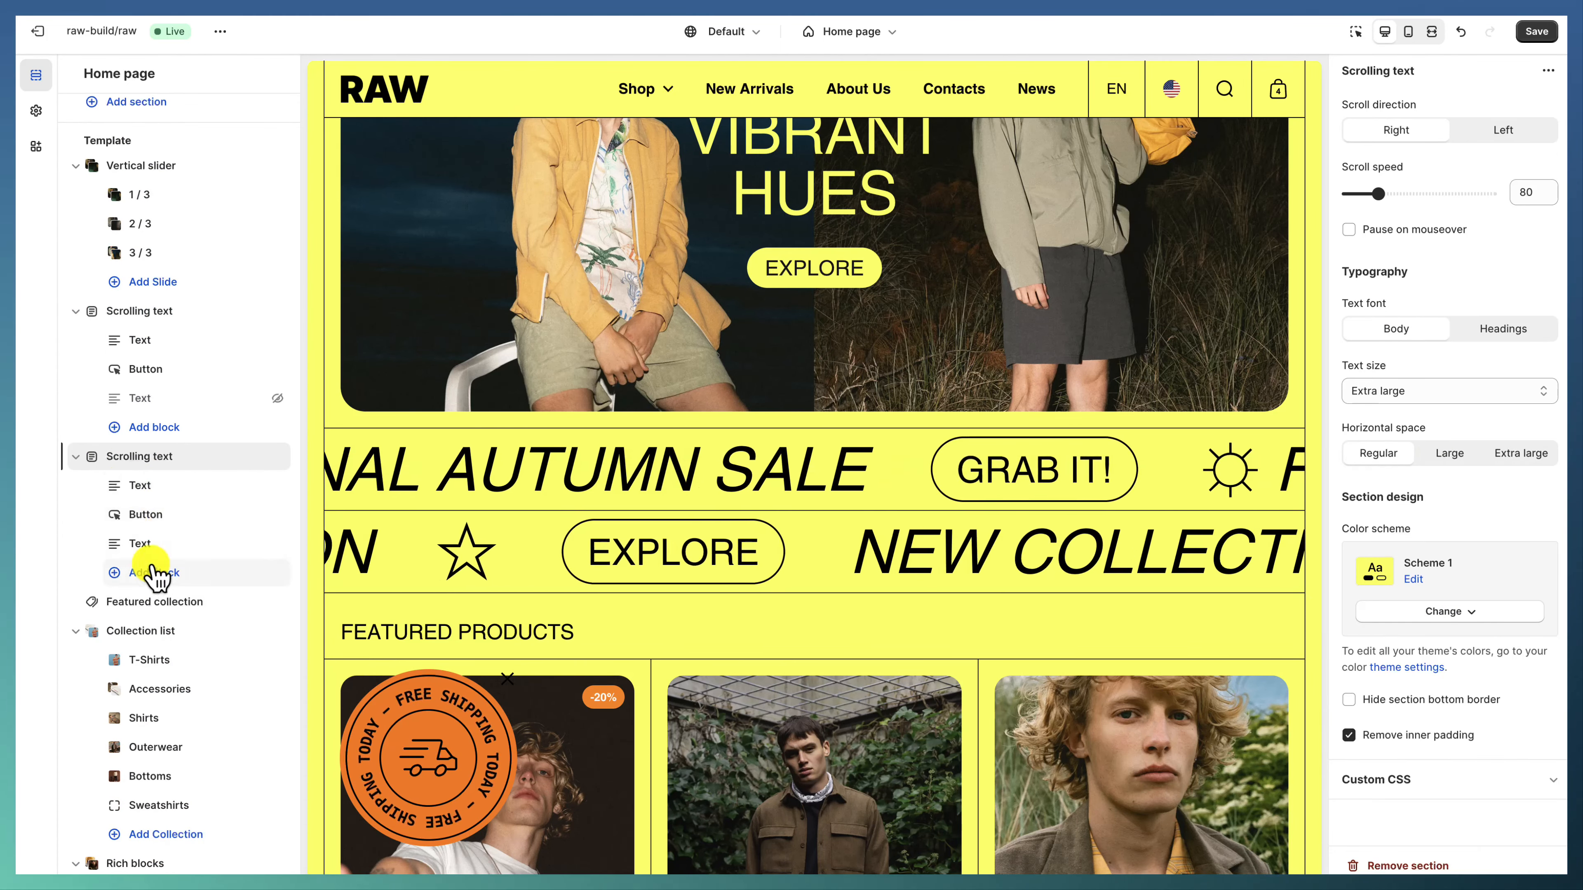
{"action": "left_click", "coordinate": [155, 601]}
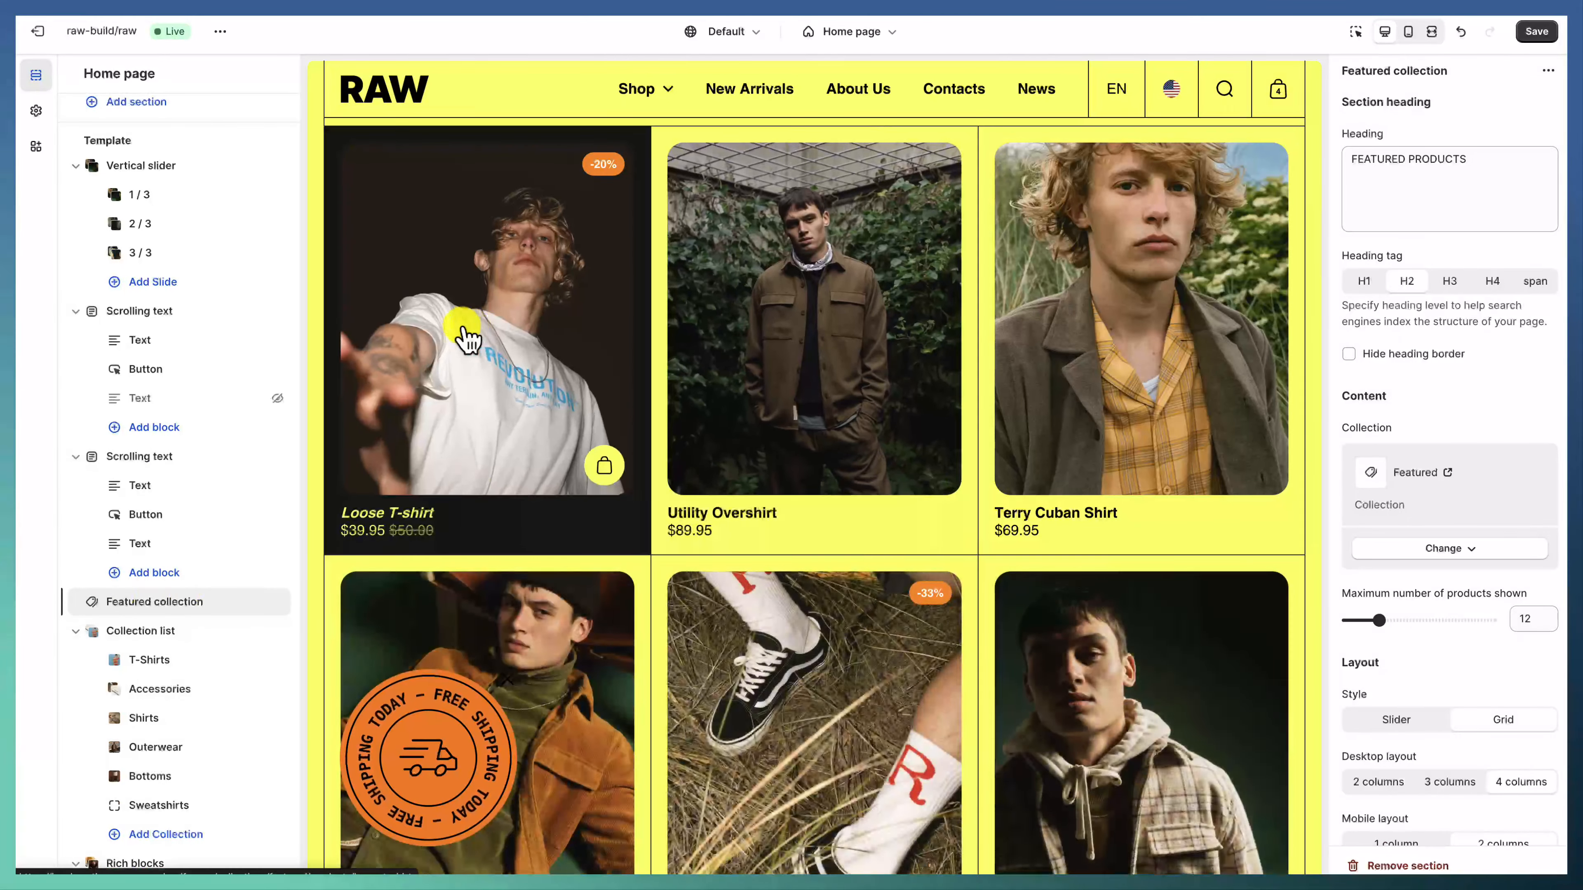
{"action": "scroll", "coordinate": [1429, 417], "scroll_direction": "down", "scroll_amount": 5}
{"action": "scroll", "coordinate": [1465, 418], "scroll_direction": "down", "scroll_amount": 2}
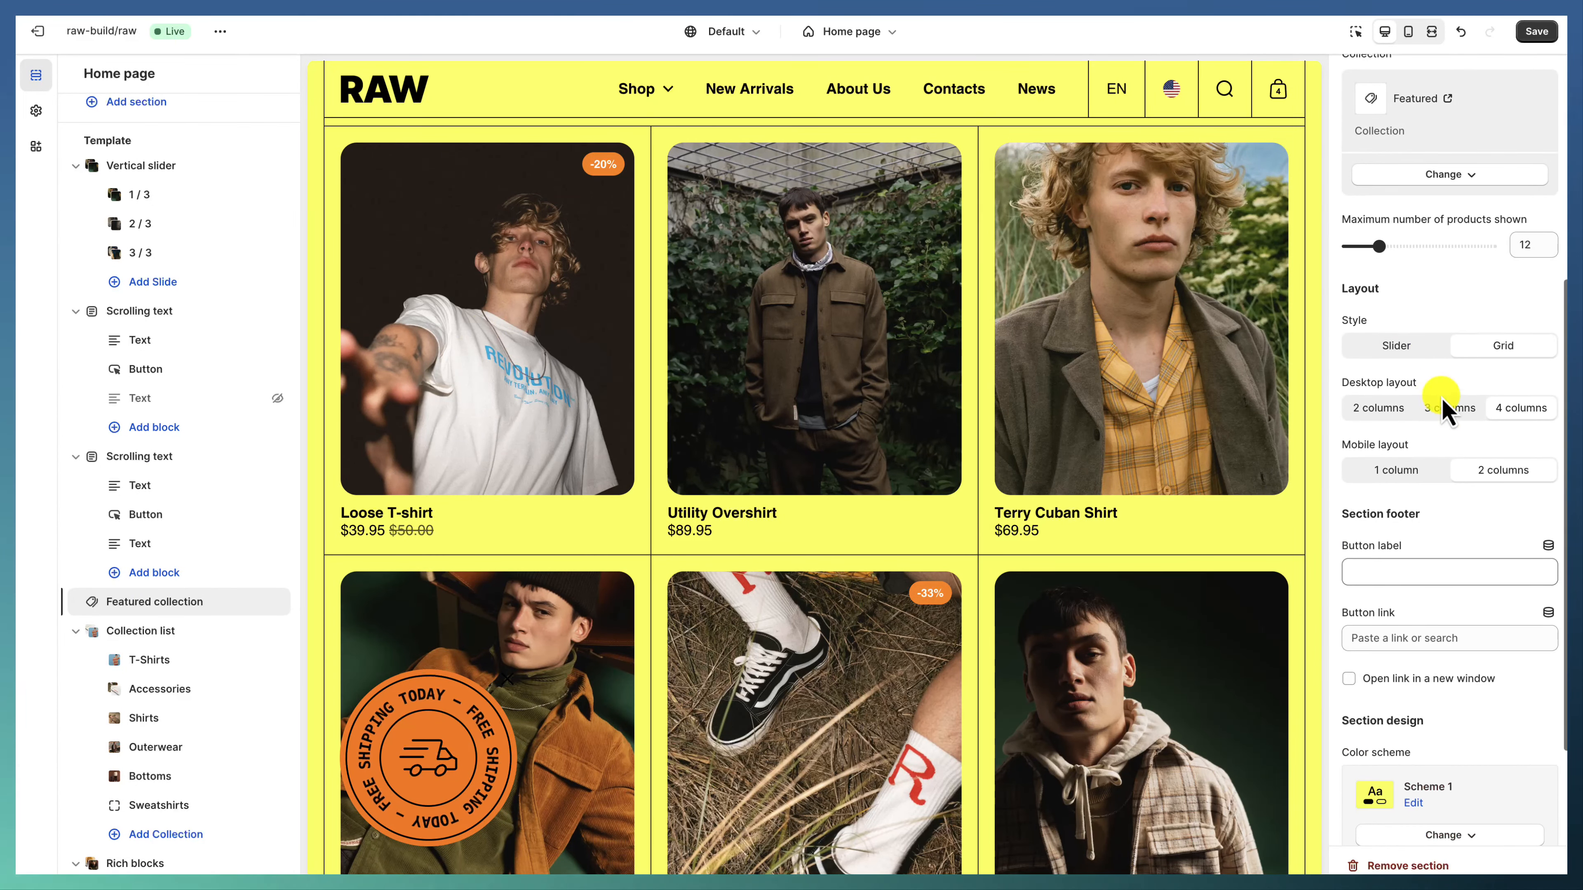
{"action": "scroll", "coordinate": [1490, 415], "scroll_direction": "down", "scroll_amount": 1}
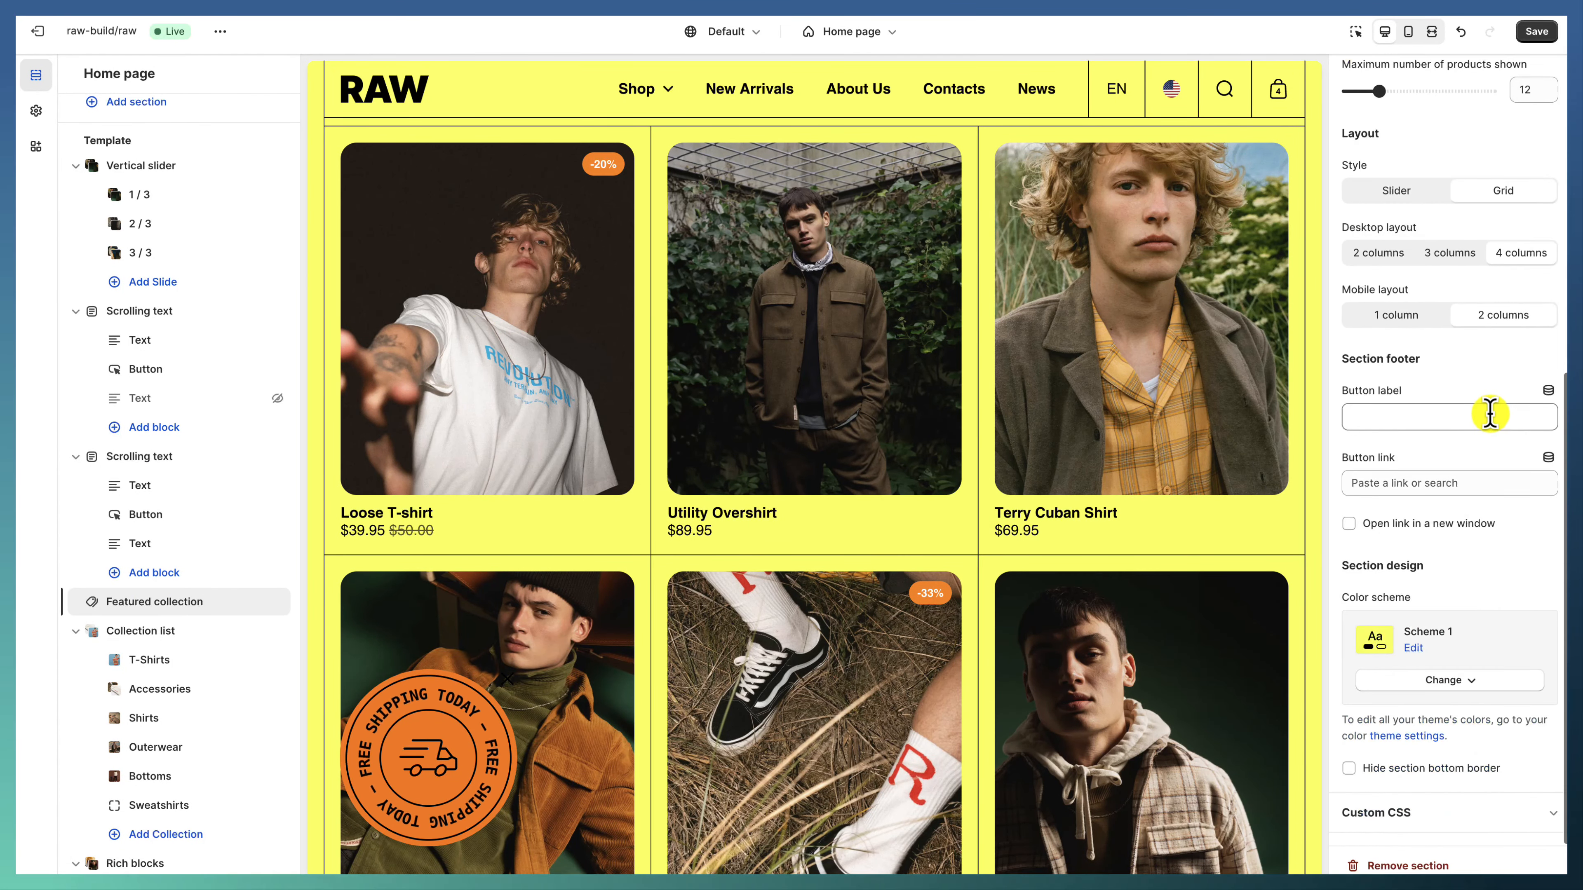
{"action": "left_click", "coordinate": [166, 631]}
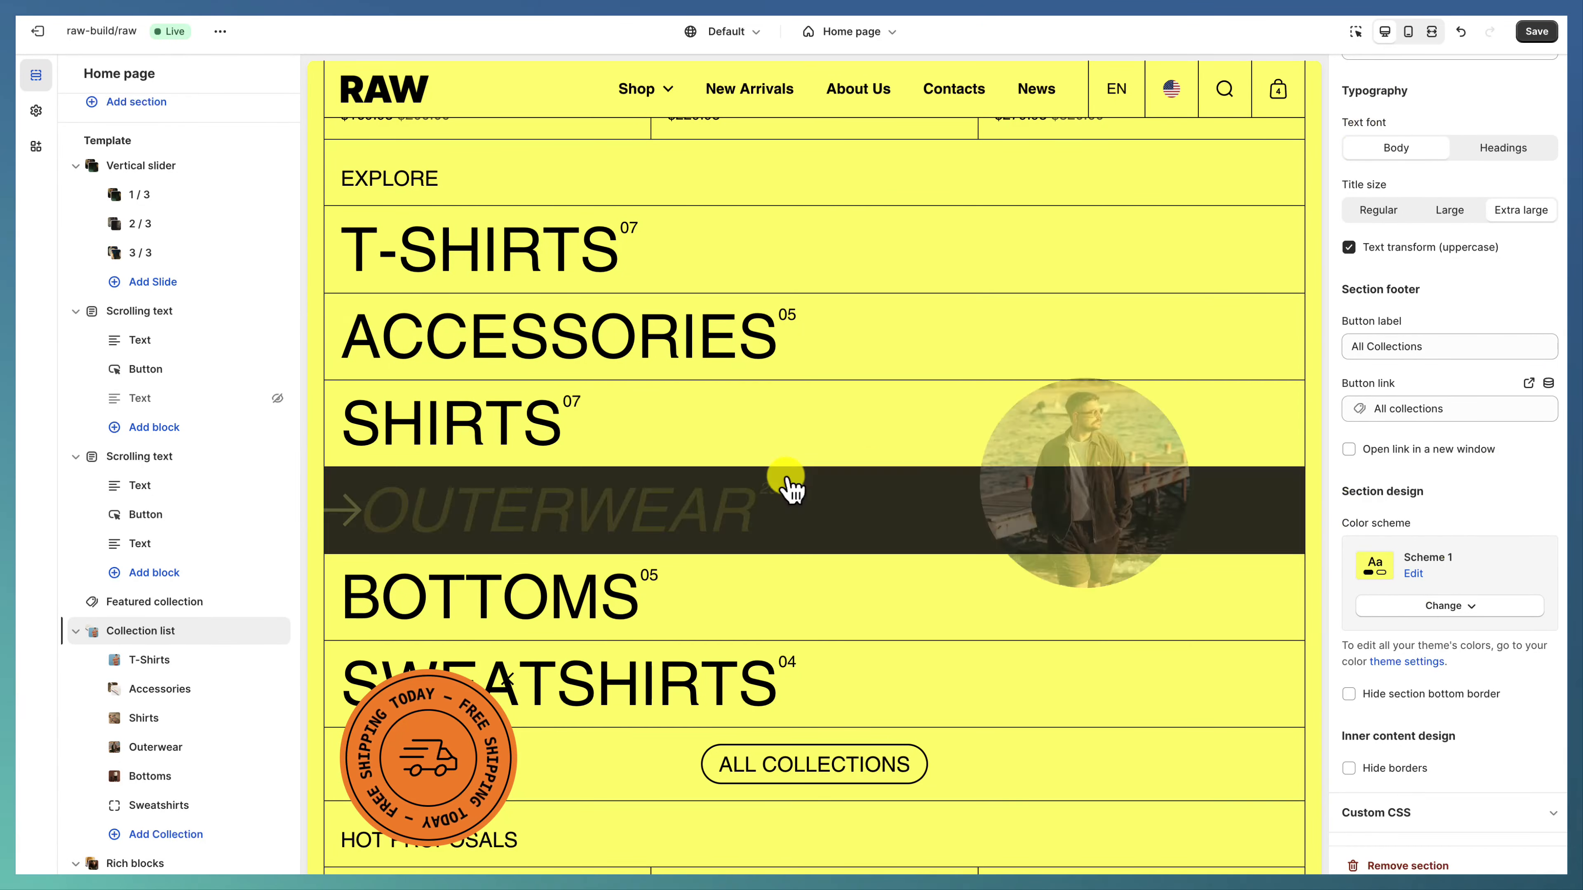
Step: Open the Rich blocks section and examine its section heading and its desktop and mobile layout settings
{"action": "scroll", "coordinate": [168, 736], "scroll_direction": "down", "scroll_amount": 3}
{"action": "left_click", "coordinate": [150, 684]}
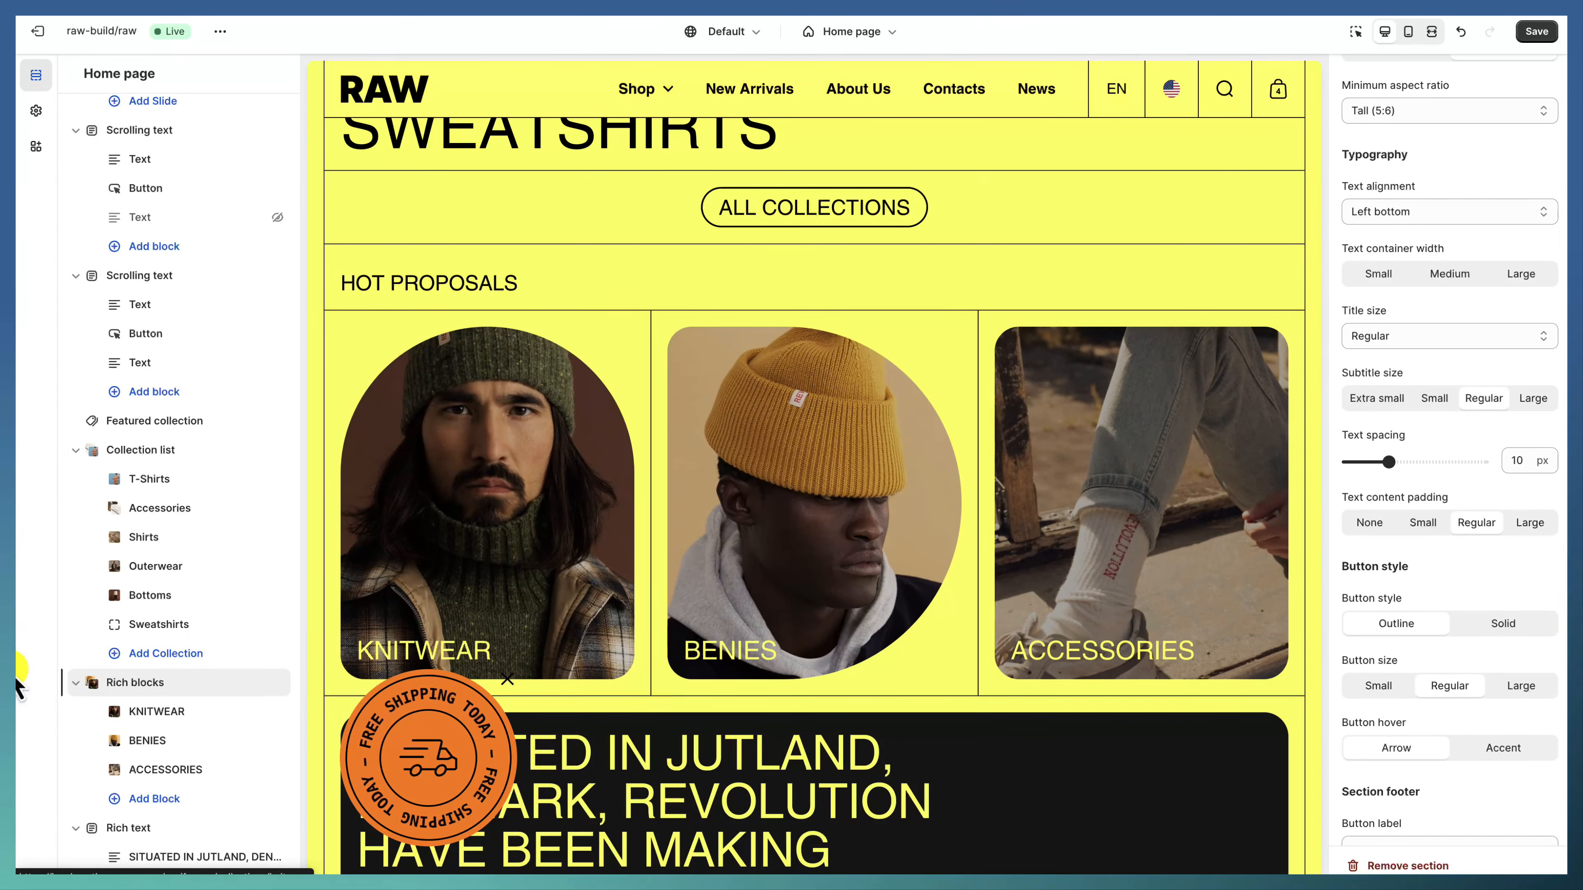
{"action": "scroll", "coordinate": [125, 704], "scroll_direction": "down", "scroll_amount": 2}
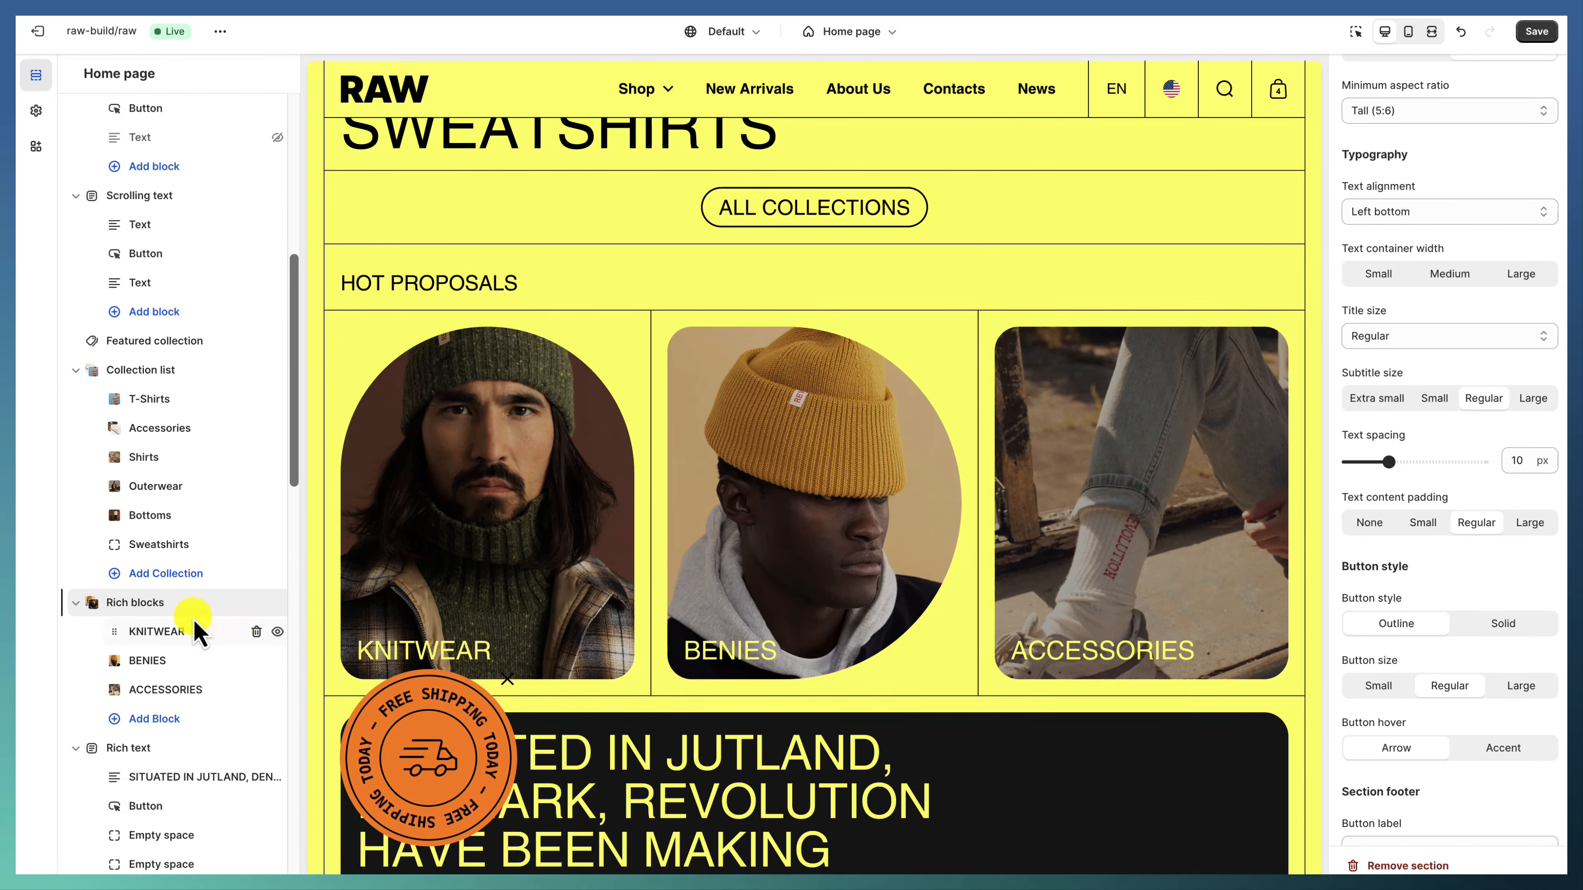
{"action": "scroll", "coordinate": [1409, 465], "scroll_direction": "up", "scroll_amount": 3}
{"action": "scroll", "coordinate": [1412, 465], "scroll_direction": "up", "scroll_amount": 5}
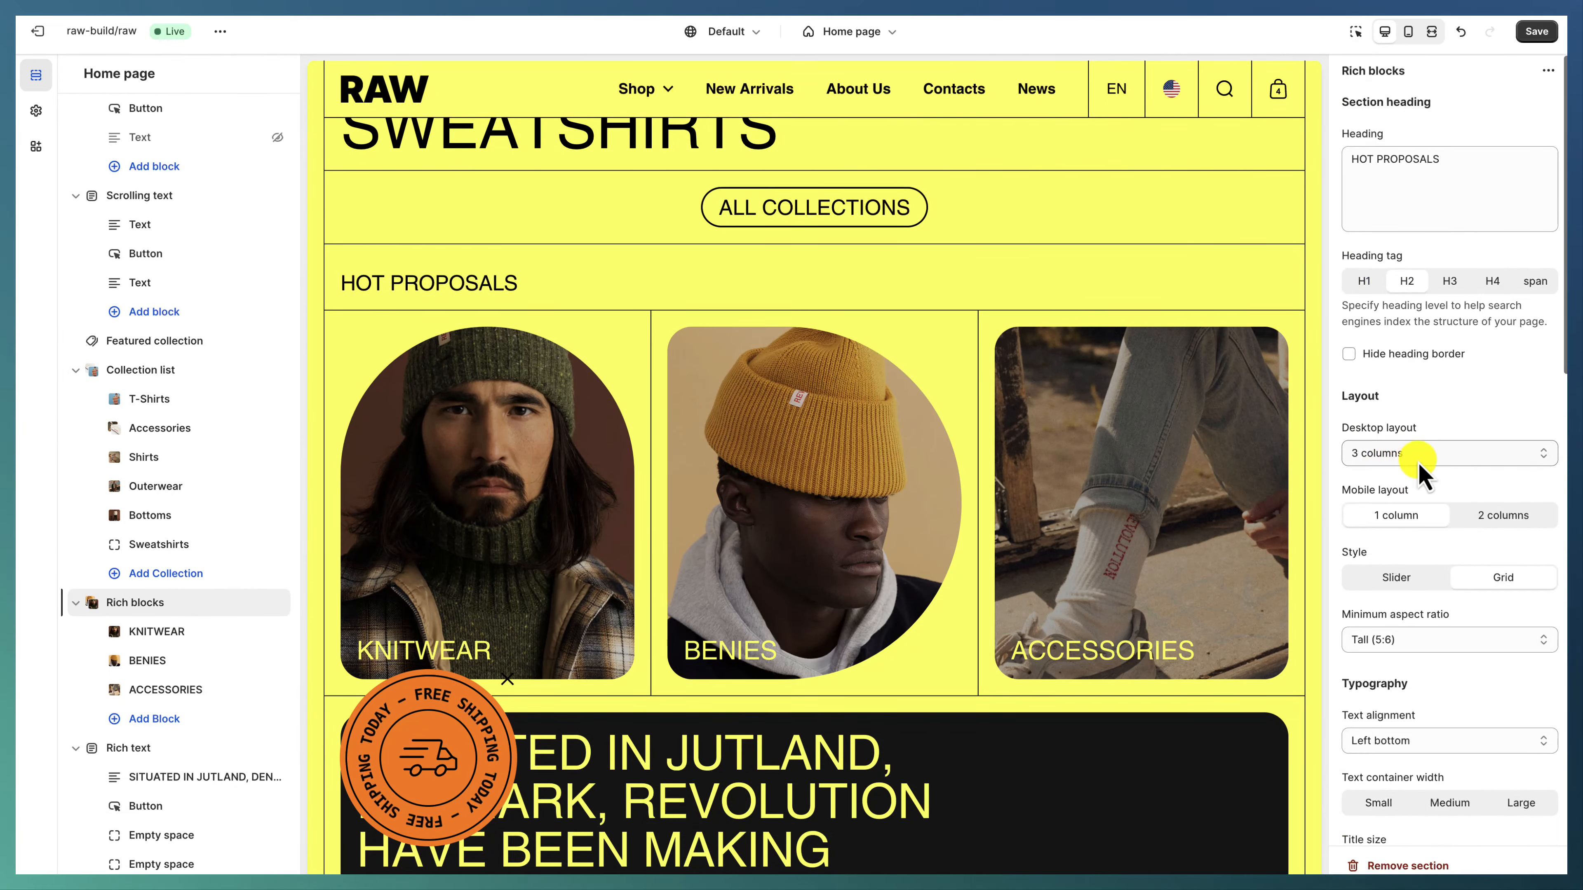
{"action": "scroll", "coordinate": [1419, 460], "scroll_direction": "down", "scroll_amount": 4}
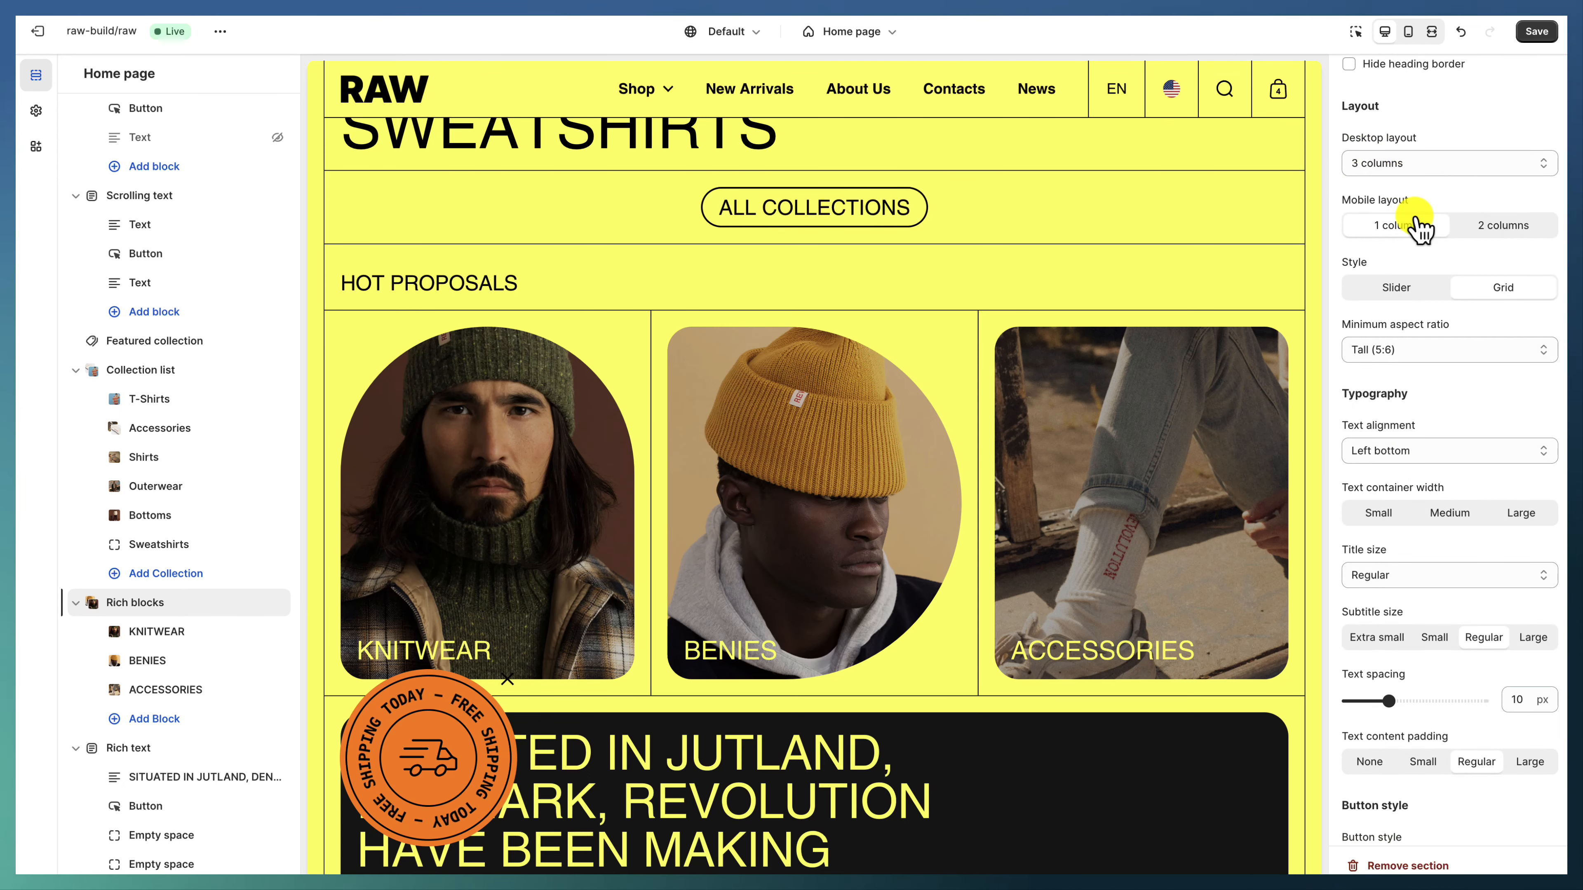
Step: Examine the Rich blocks section's typography, button style, section footer, section design and inner content design settings
{"action": "scroll", "coordinate": [1530, 305], "scroll_direction": "down", "scroll_amount": 4}
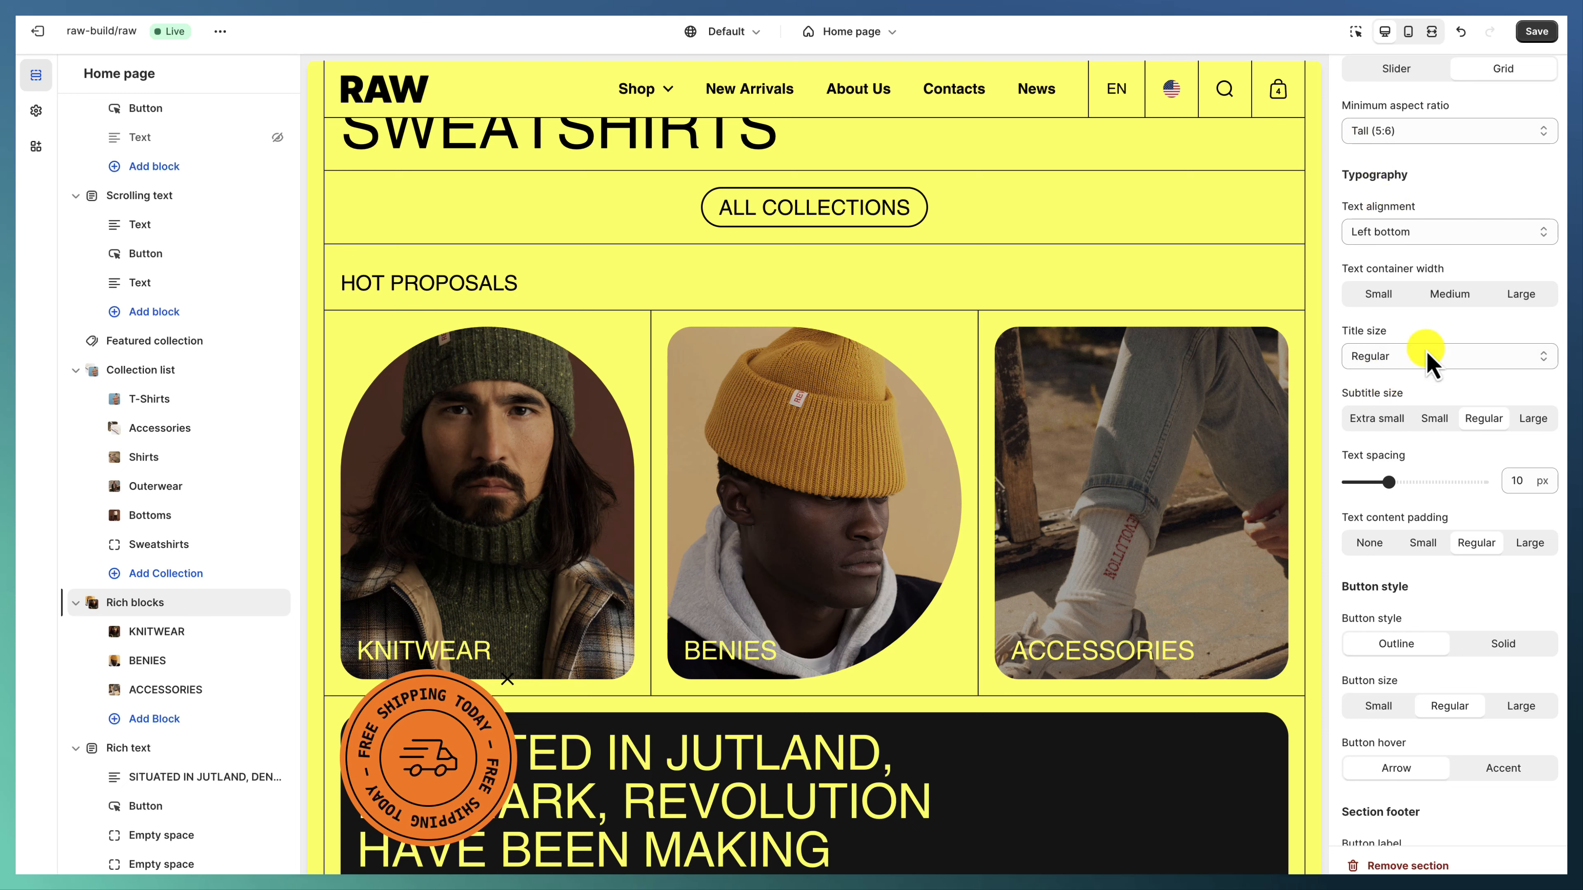
{"action": "scroll", "coordinate": [1403, 430], "scroll_direction": "down", "scroll_amount": 3}
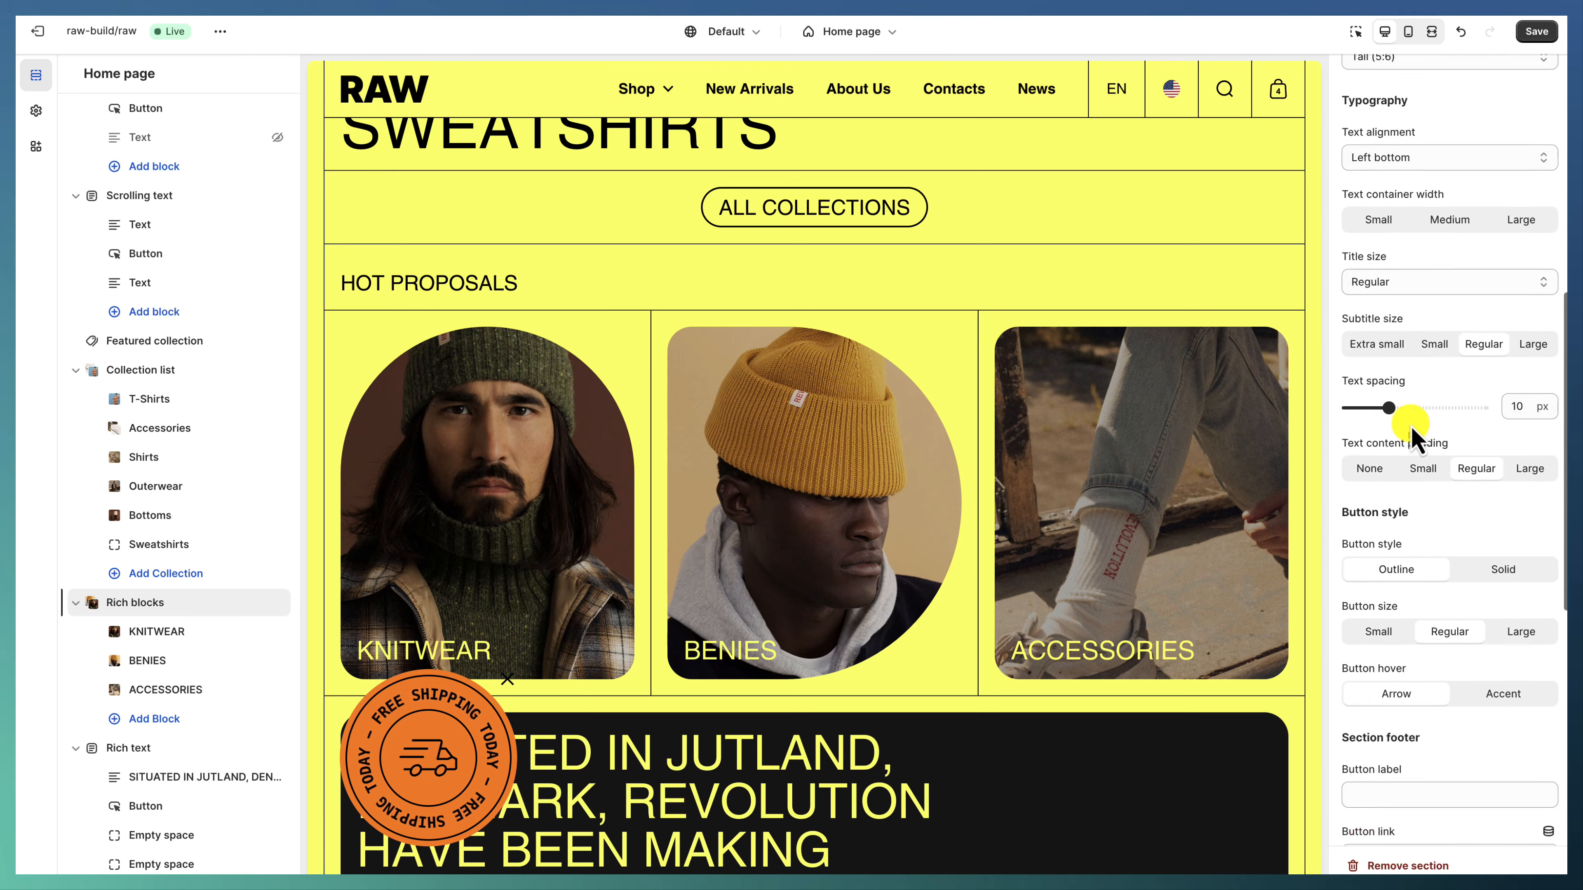
{"action": "scroll", "coordinate": [1406, 421], "scroll_direction": "down", "scroll_amount": 3}
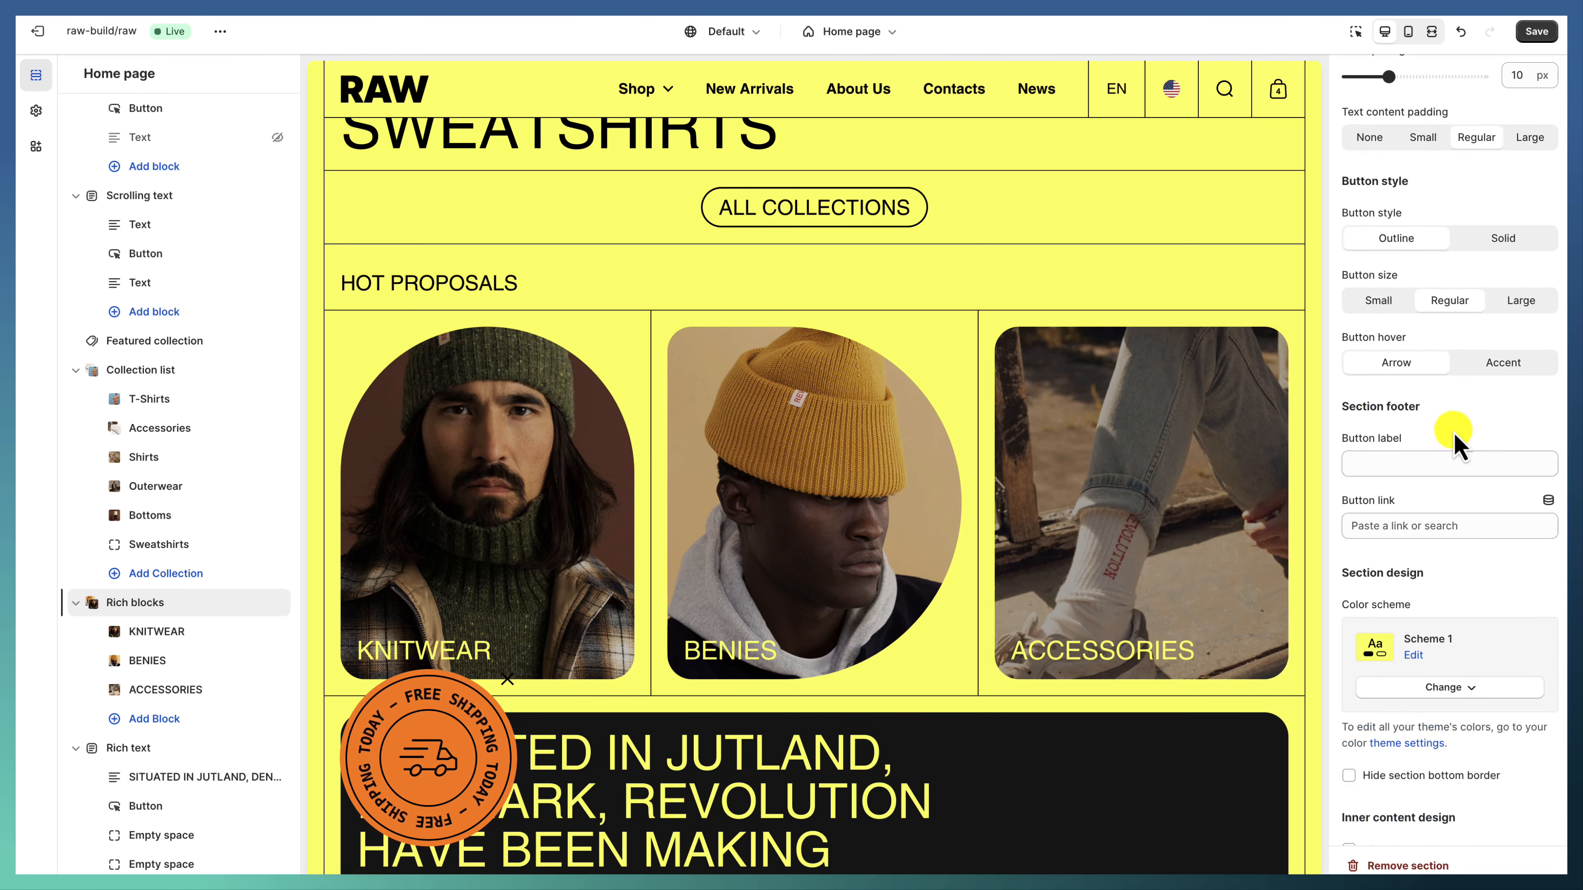
{"action": "scroll", "coordinate": [1434, 486], "scroll_direction": "down", "scroll_amount": 4}
{"action": "scroll", "coordinate": [1434, 461], "scroll_direction": "down", "scroll_amount": 1}
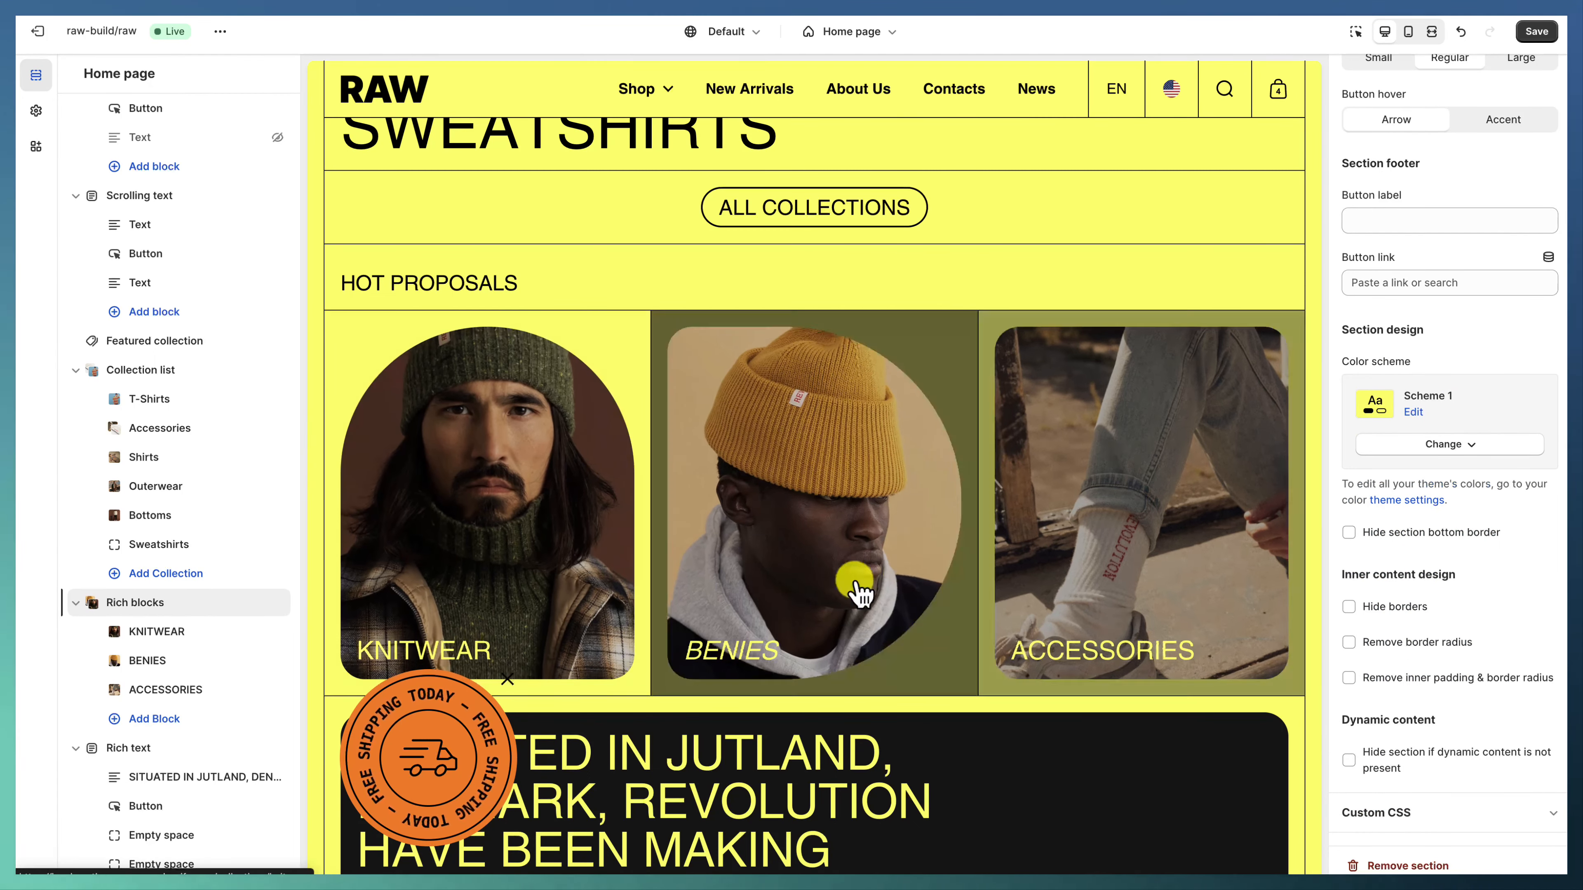
Step: Open the KNITWEAR block of Rich blocks and examine its media, media shape, text content, color scheme and link settings
{"action": "left_click", "coordinate": [169, 633]}
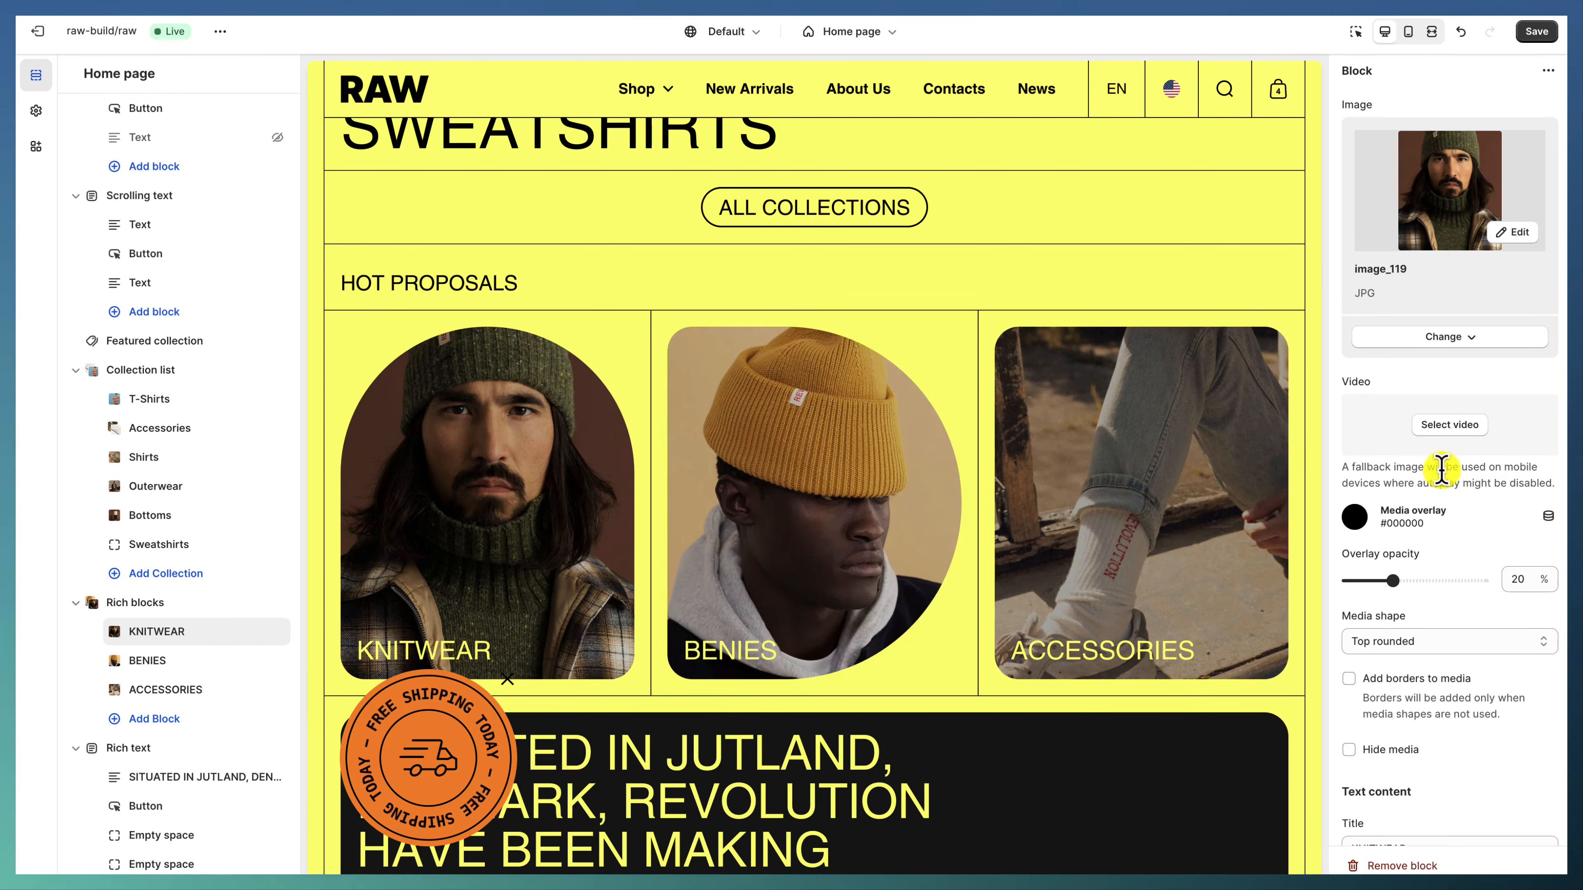
{"action": "scroll", "coordinate": [1434, 461], "scroll_direction": "down", "scroll_amount": 5}
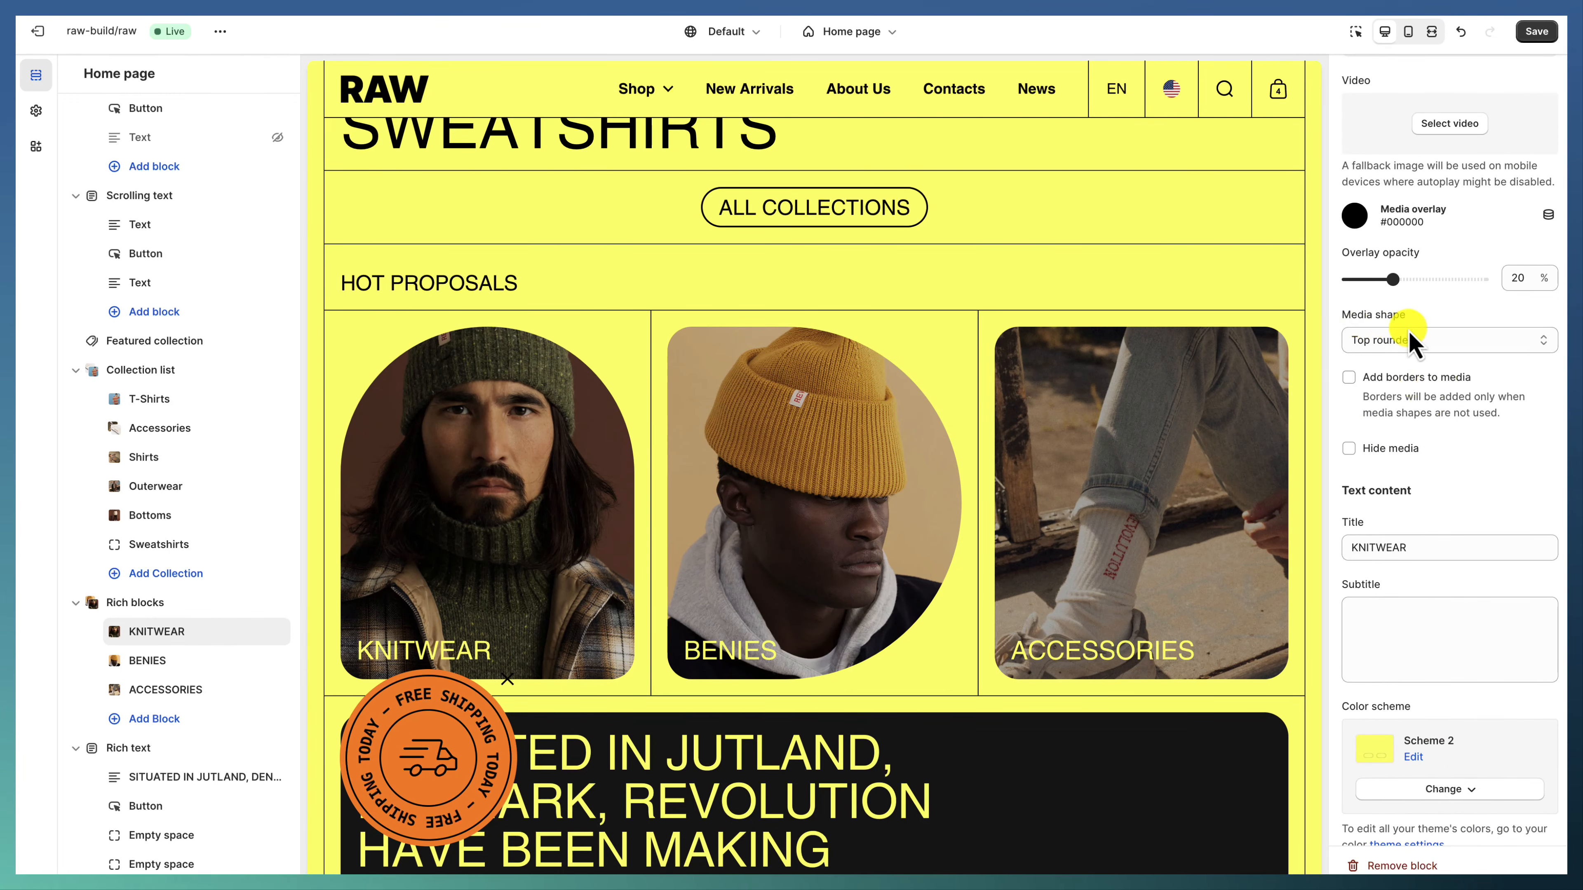
{"action": "scroll", "coordinate": [1414, 461], "scroll_direction": "down", "scroll_amount": 3}
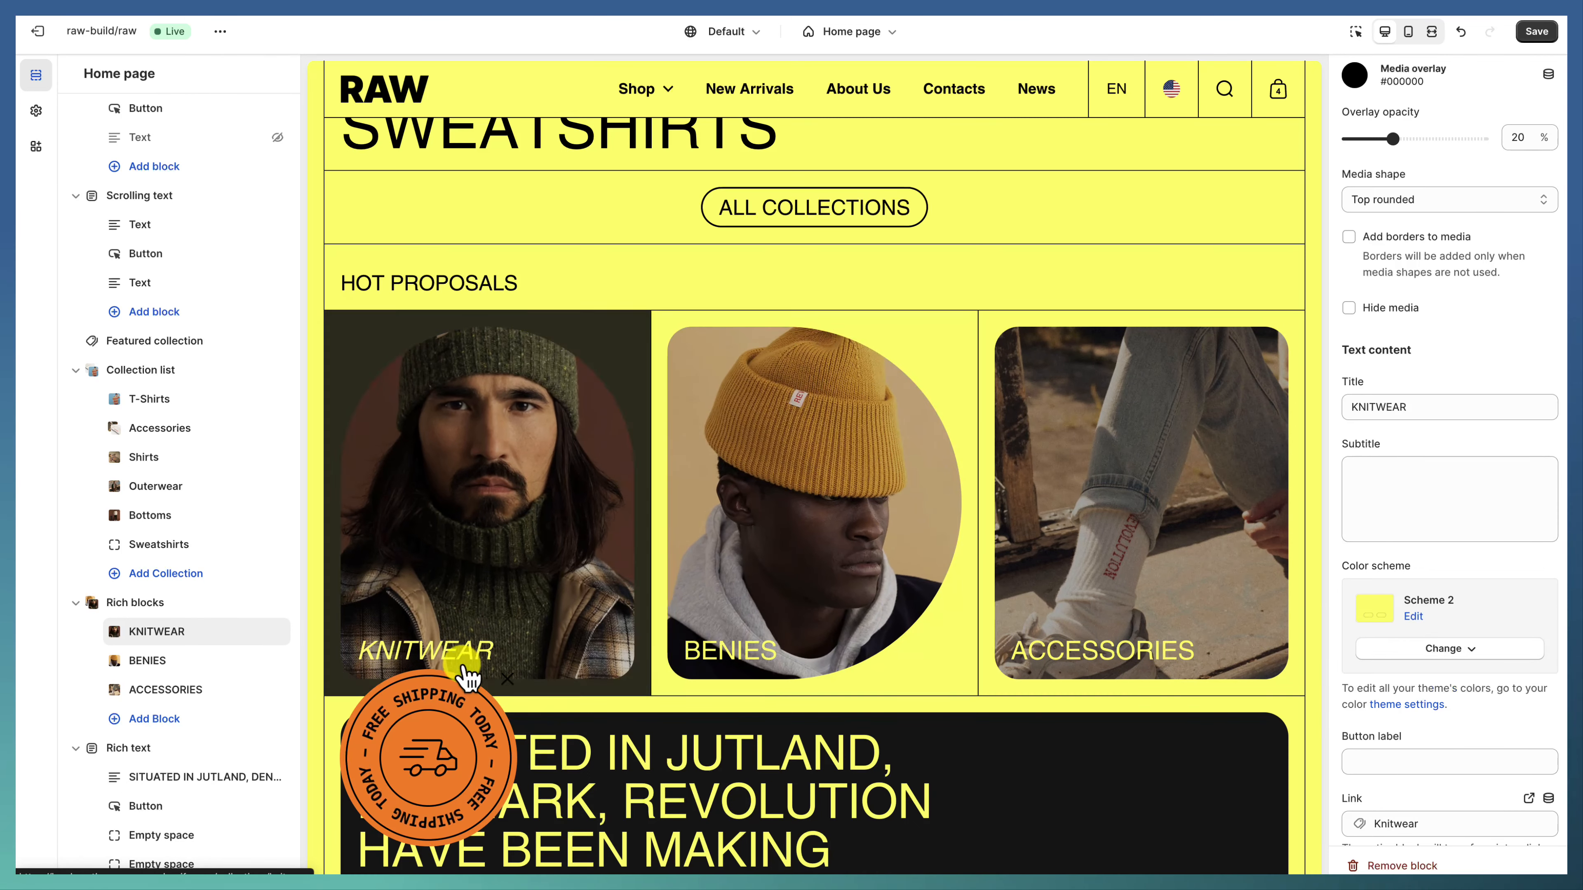
{"action": "scroll", "coordinate": [1439, 698], "scroll_direction": "down", "scroll_amount": 3}
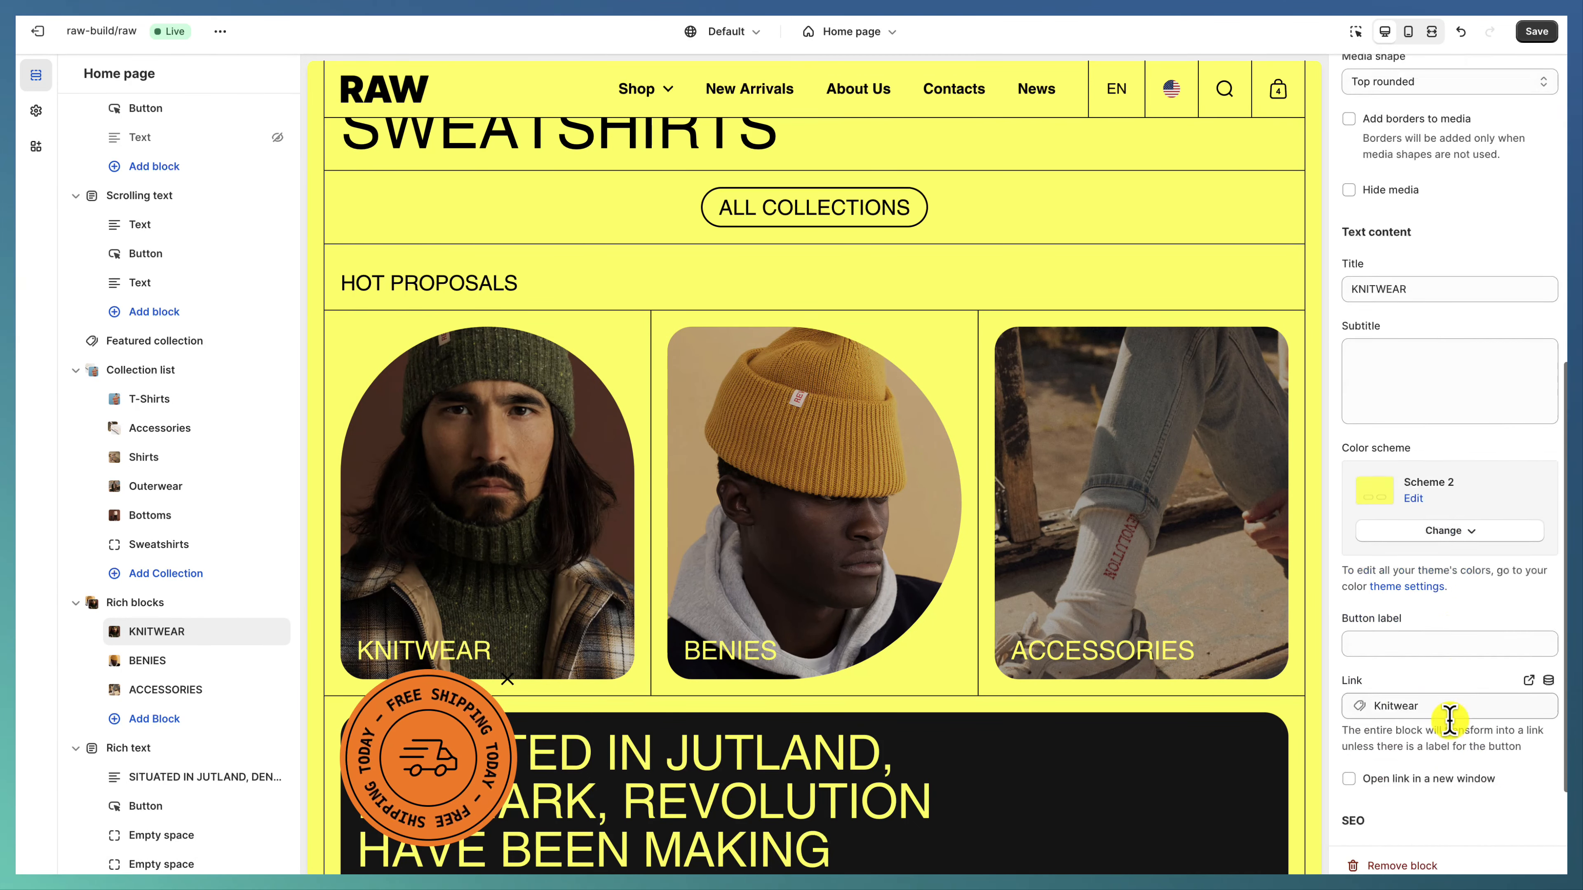
Step: Open the Rich text section and examine its heading, image, video, media aspect ratio and desktop media position settings
{"action": "left_click", "coordinate": [161, 748]}
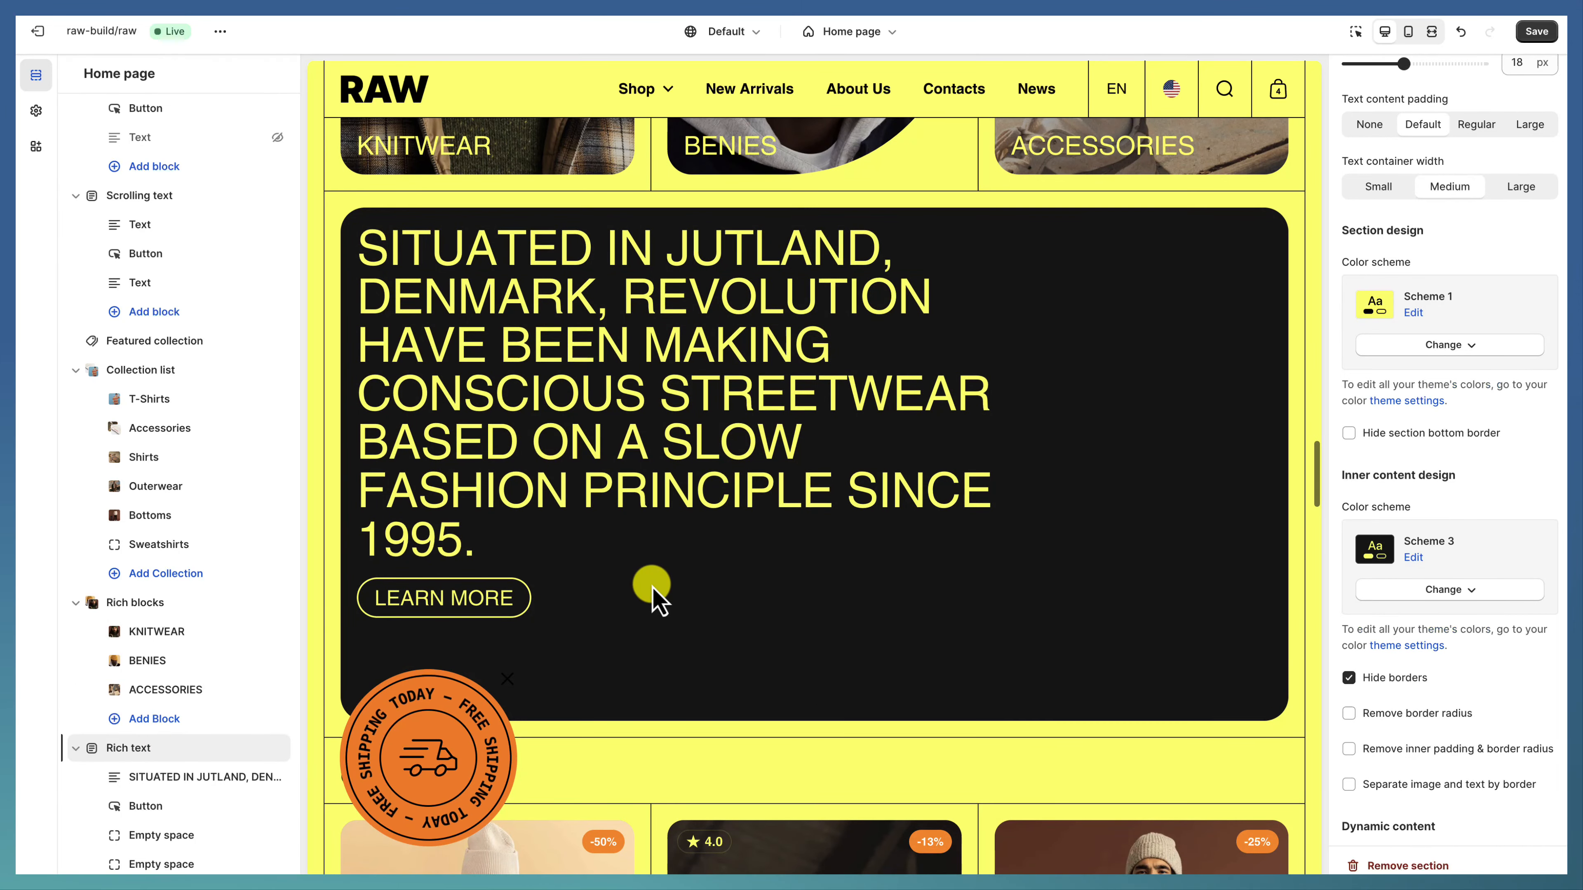
{"action": "scroll", "coordinate": [1415, 393], "scroll_direction": "up", "scroll_amount": 10}
{"action": "scroll", "coordinate": [1422, 399], "scroll_direction": "down", "scroll_amount": 5}
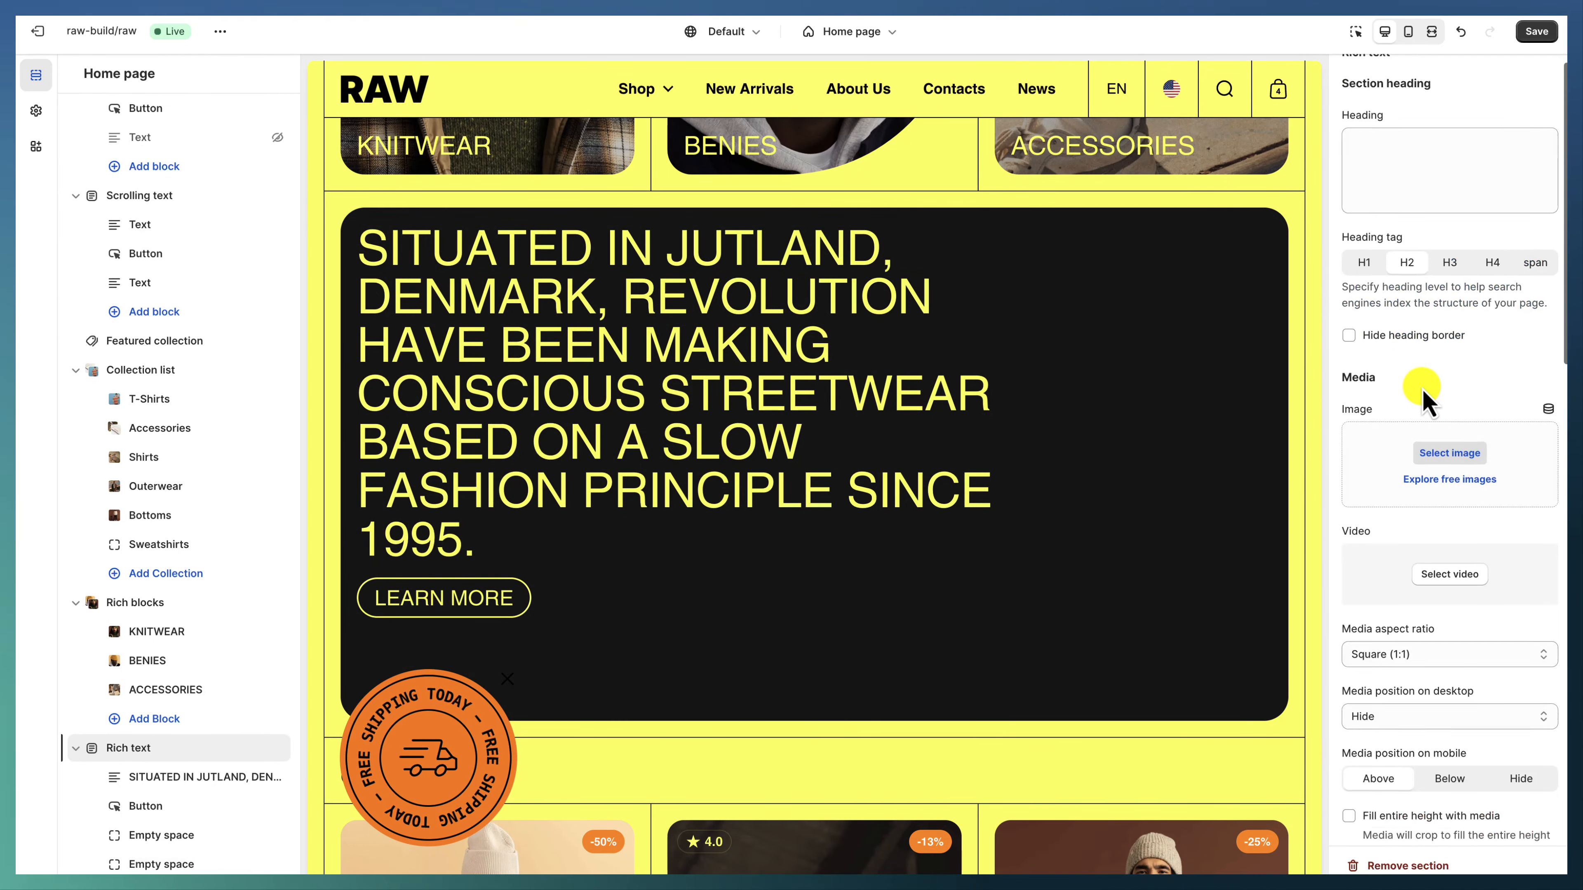
{"action": "scroll", "coordinate": [1423, 393], "scroll_direction": "up", "scroll_amount": 1}
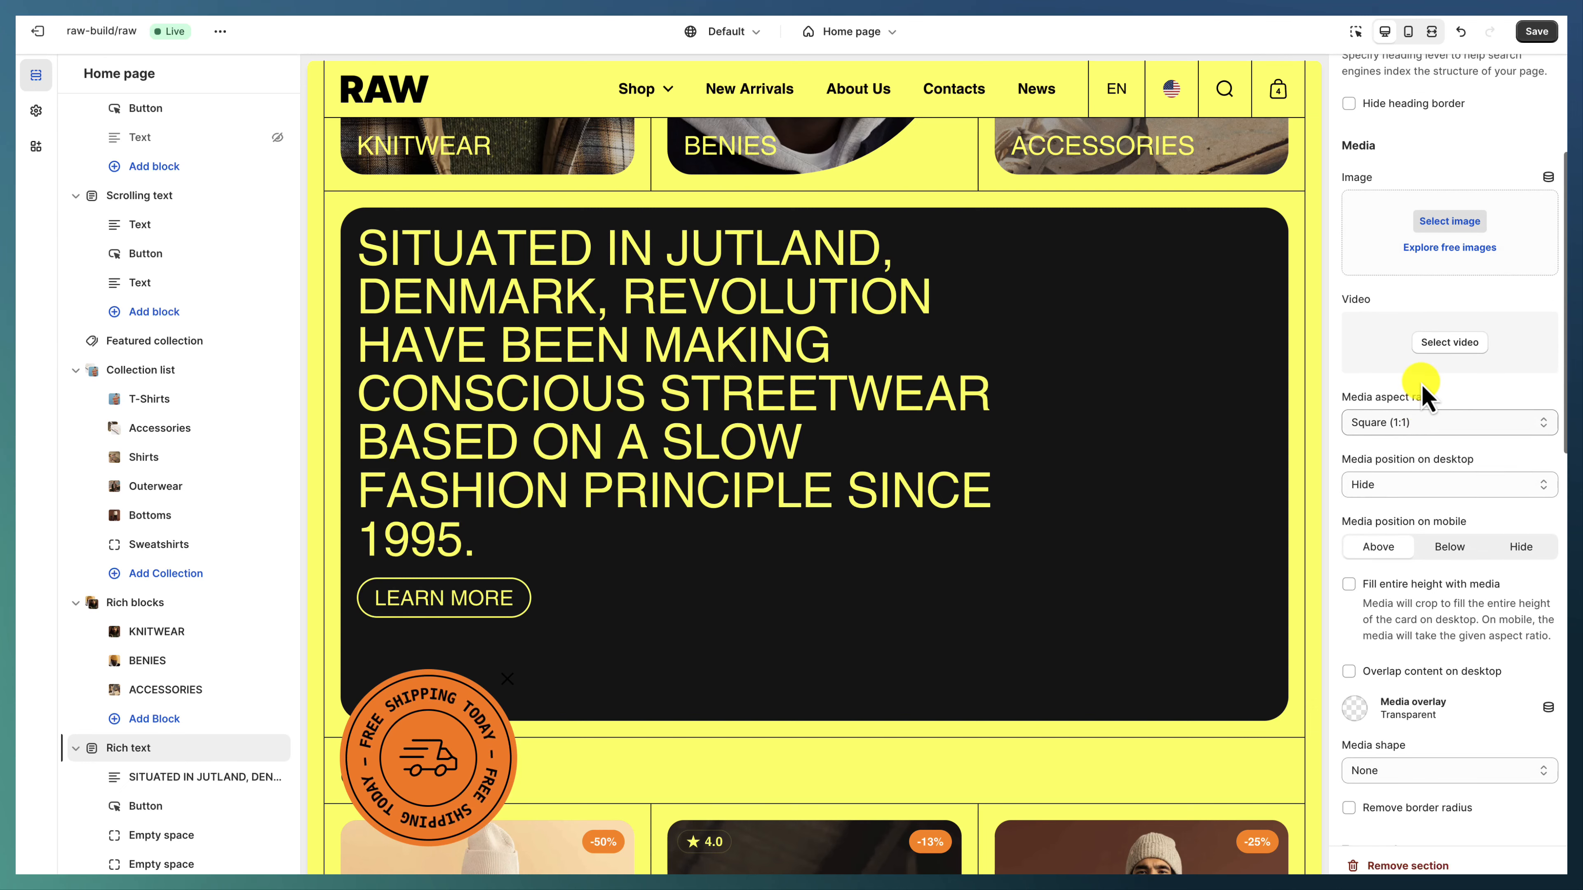
{"action": "scroll", "coordinate": [1423, 392], "scroll_direction": "down", "scroll_amount": 3}
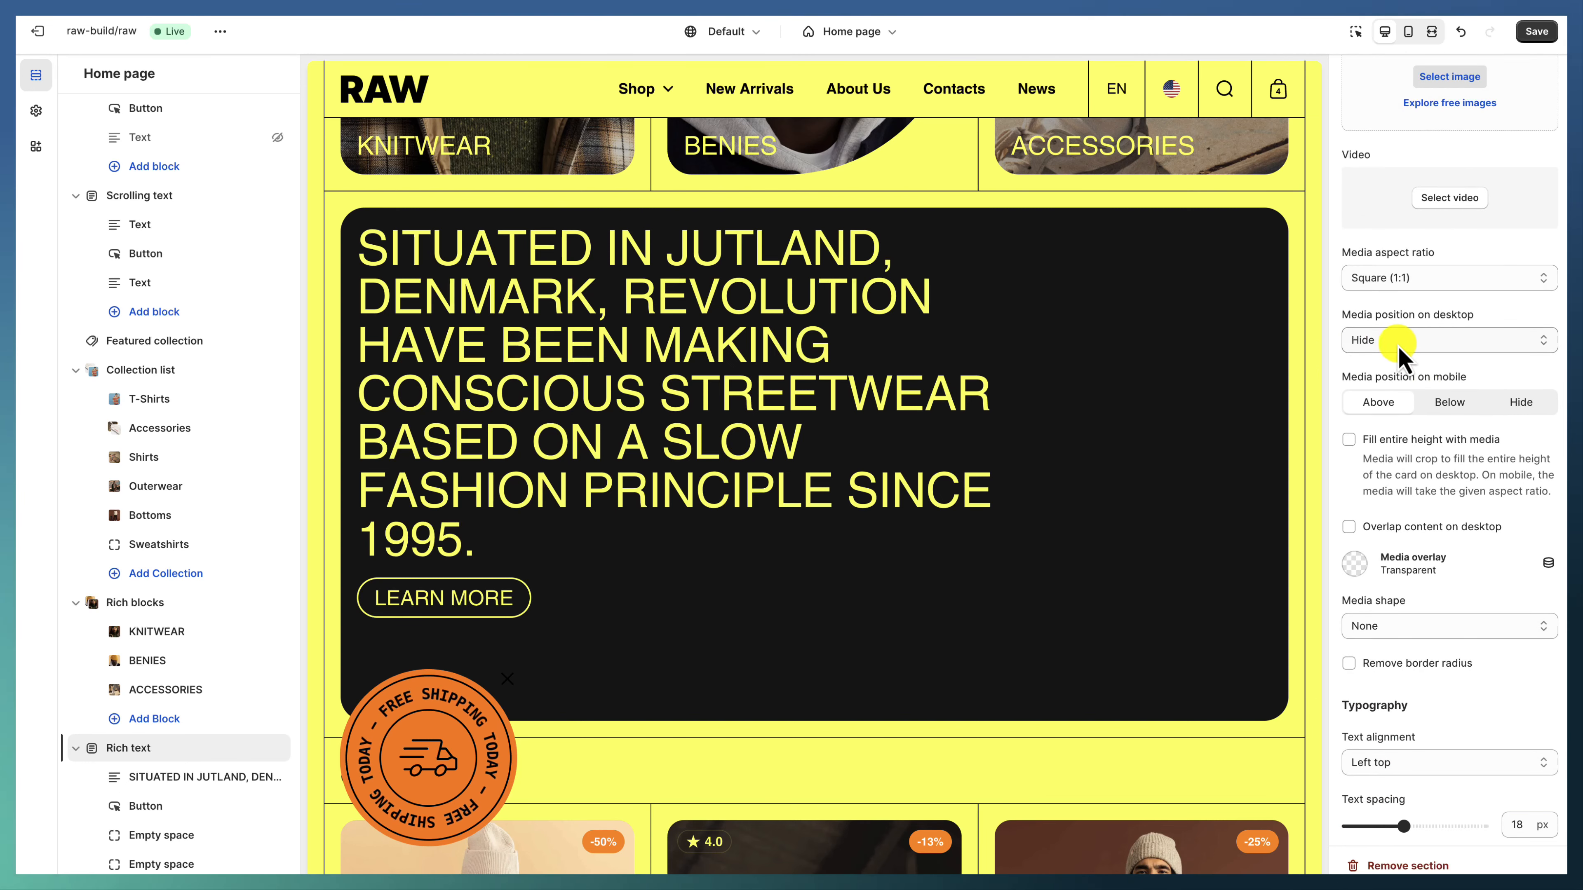
{"action": "left_click_drag", "start_coordinate": [1343, 319], "coordinate": [1502, 321]}
{"action": "left_click", "coordinate": [1444, 352]}
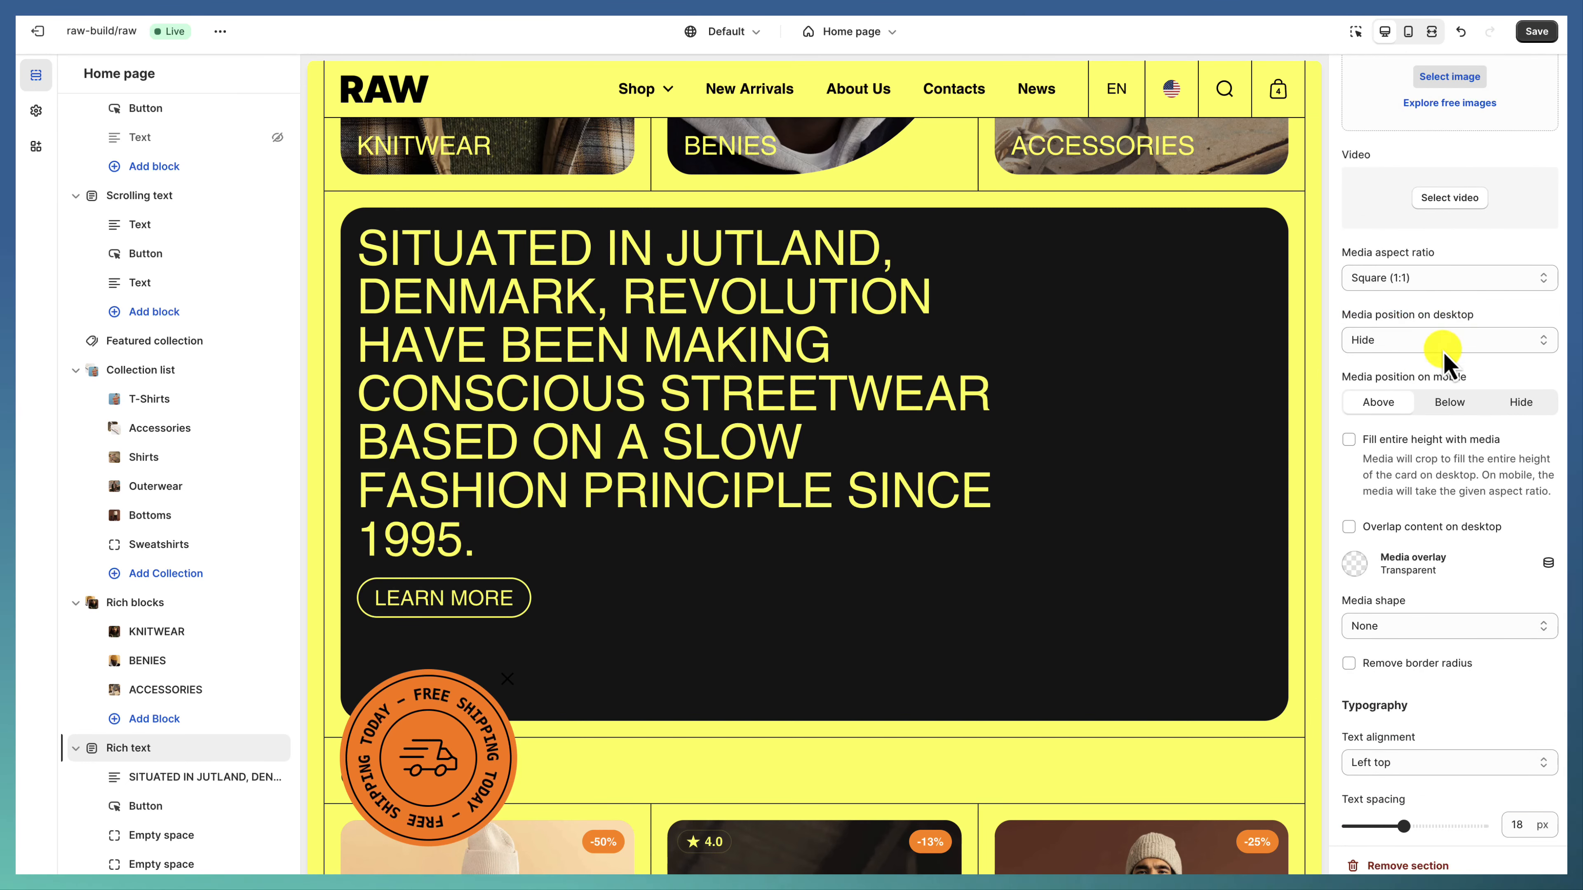
Step: Examine the Rich text section's mobile media position, media shape, typography, section design and inner content design settings
{"action": "scroll", "coordinate": [1454, 534], "scroll_direction": "down", "scroll_amount": 5}
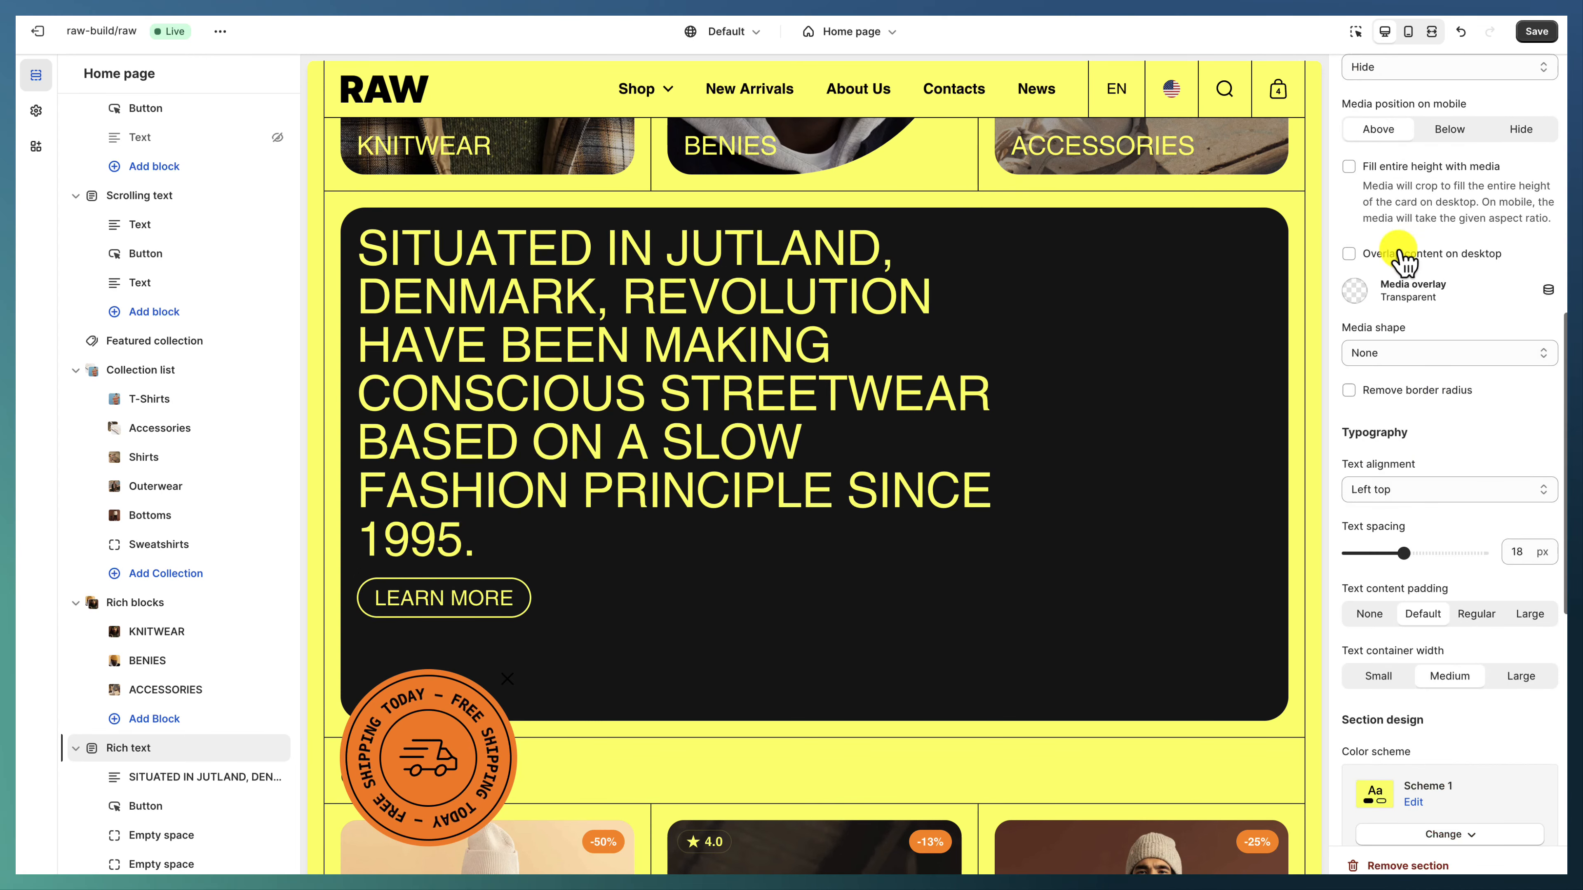
{"action": "scroll", "coordinate": [1403, 492], "scroll_direction": "down", "scroll_amount": 2}
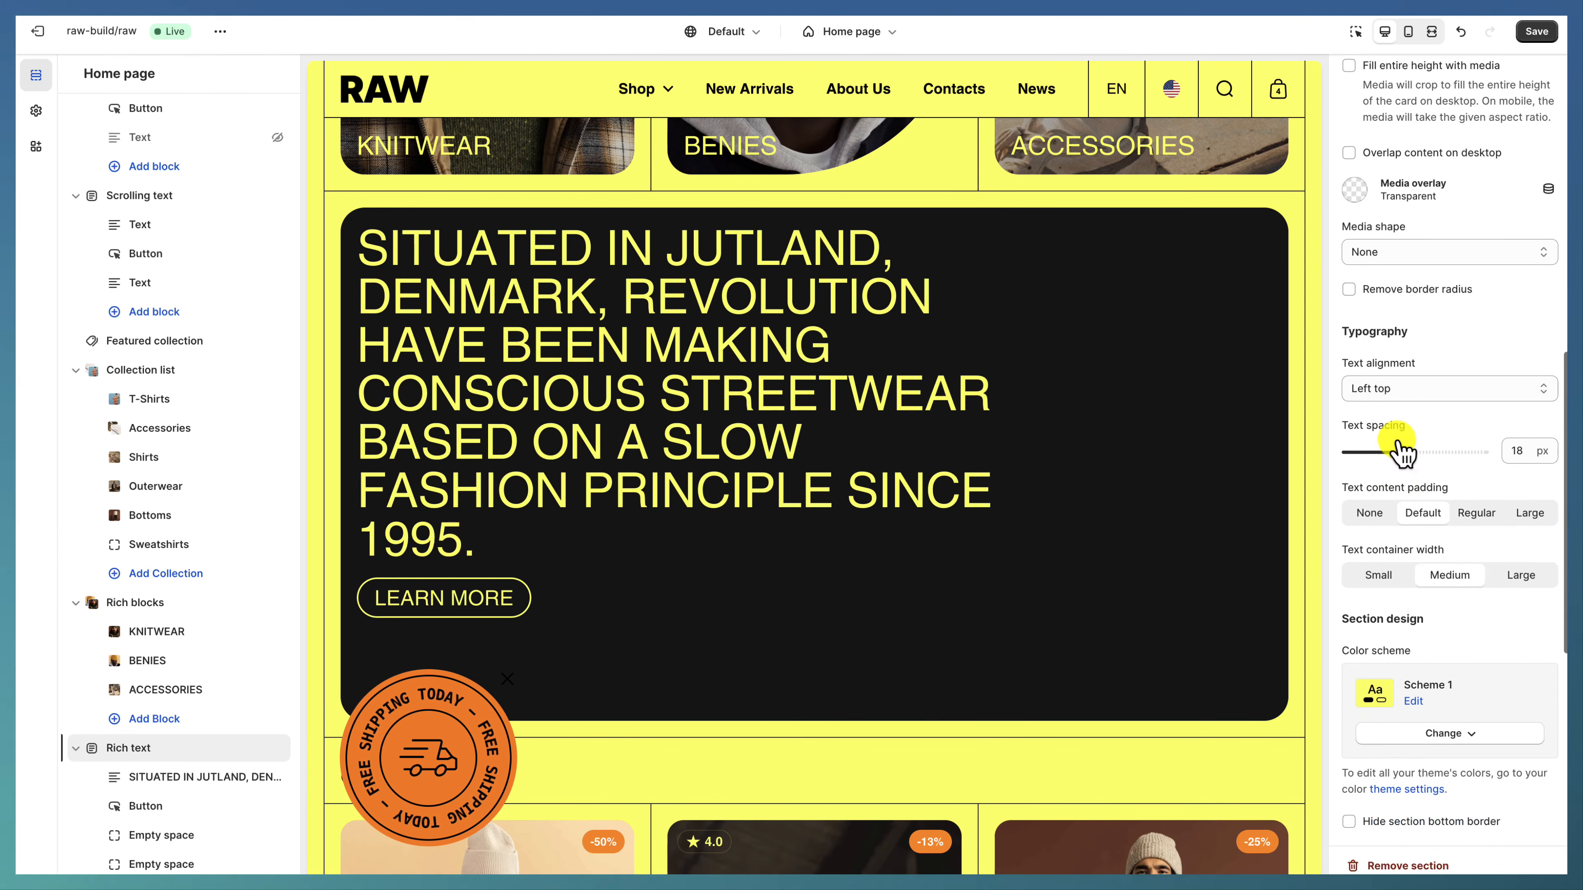
{"action": "scroll", "coordinate": [1382, 373], "scroll_direction": "down", "scroll_amount": 1}
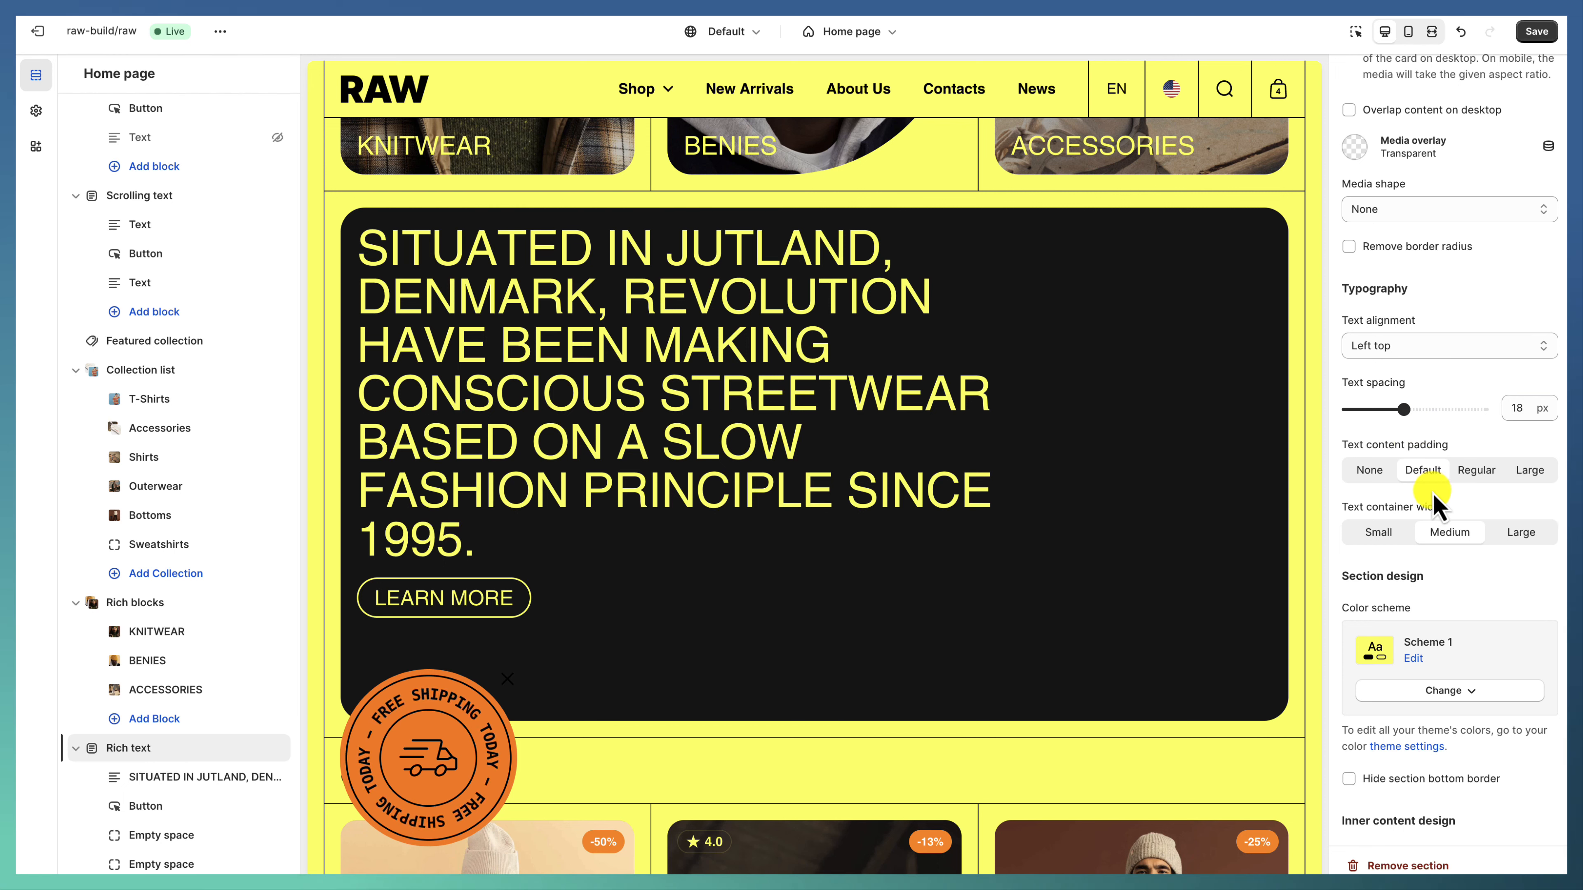
{"action": "scroll", "coordinate": [1433, 499], "scroll_direction": "down", "scroll_amount": 5}
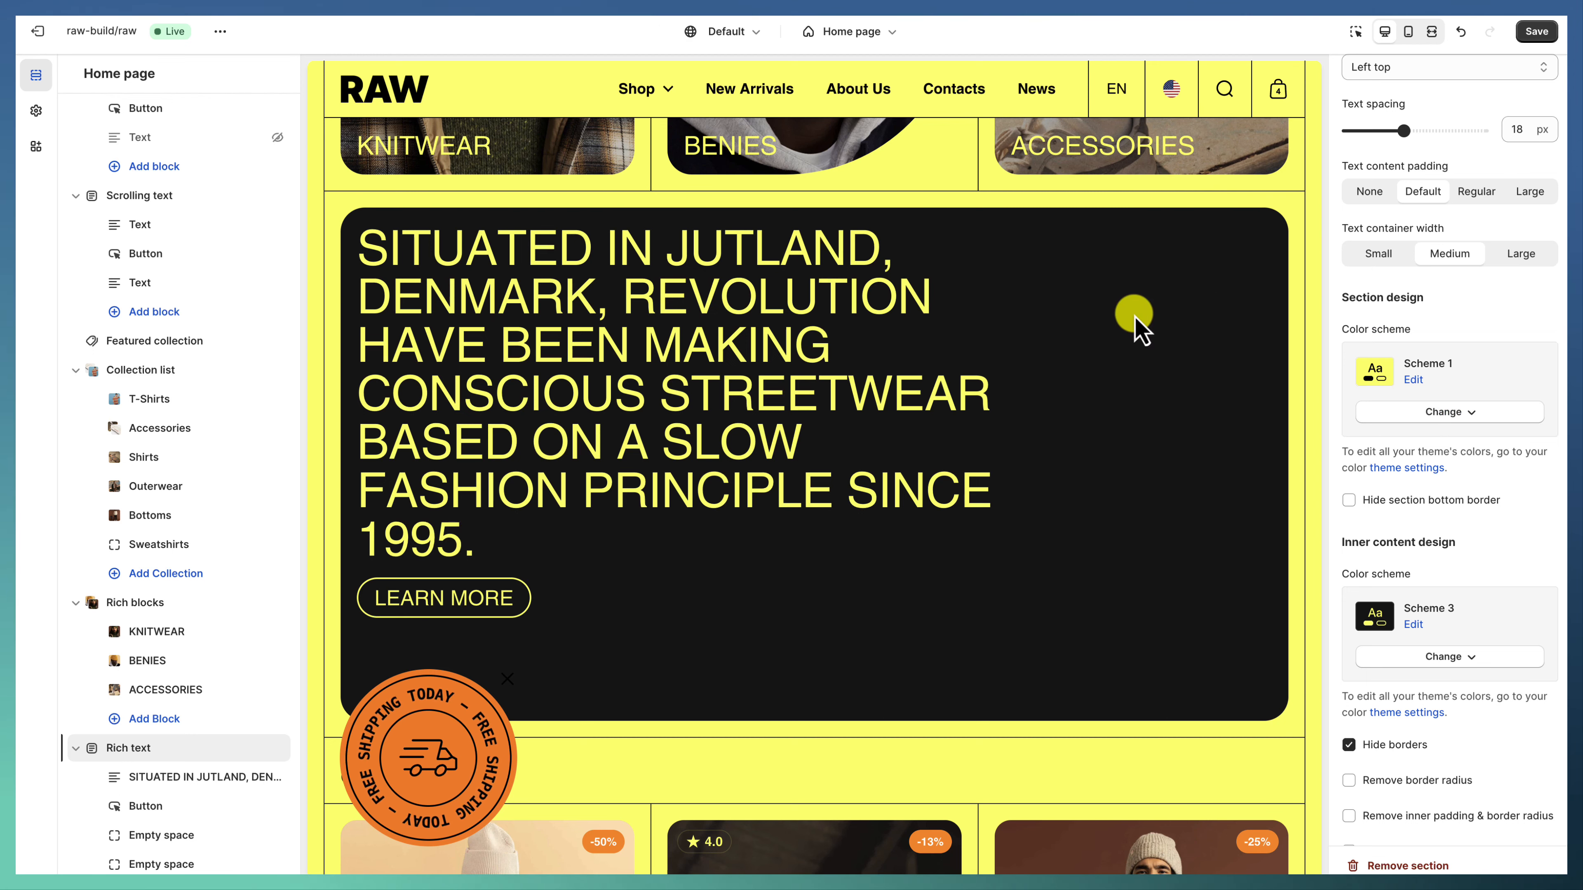
{"action": "scroll", "coordinate": [1385, 558], "scroll_direction": "down", "scroll_amount": 1}
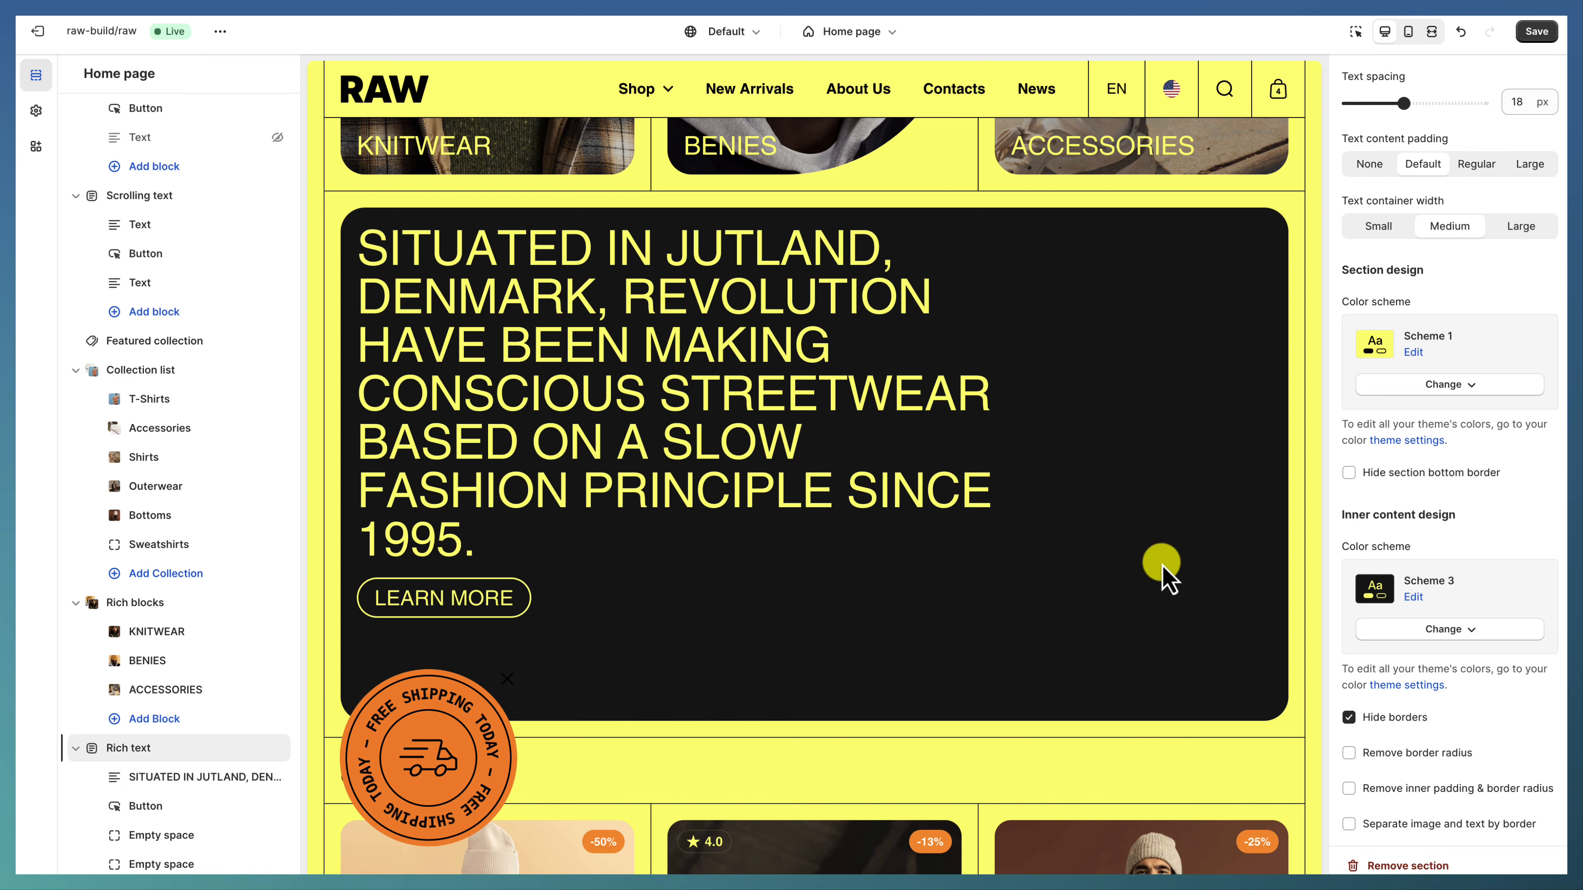
Step: Examine the Rich text section's inner content design and dynamic content options, plus its text, Button and Empty space block settings
{"action": "scroll", "coordinate": [1416, 617], "scroll_direction": "down", "scroll_amount": 3}
{"action": "scroll", "coordinate": [1268, 636], "scroll_direction": "down", "scroll_amount": 3}
{"action": "scroll", "coordinate": [1403, 640], "scroll_direction": "down", "scroll_amount": 2}
{"action": "scroll", "coordinate": [174, 717], "scroll_direction": "down", "scroll_amount": 3}
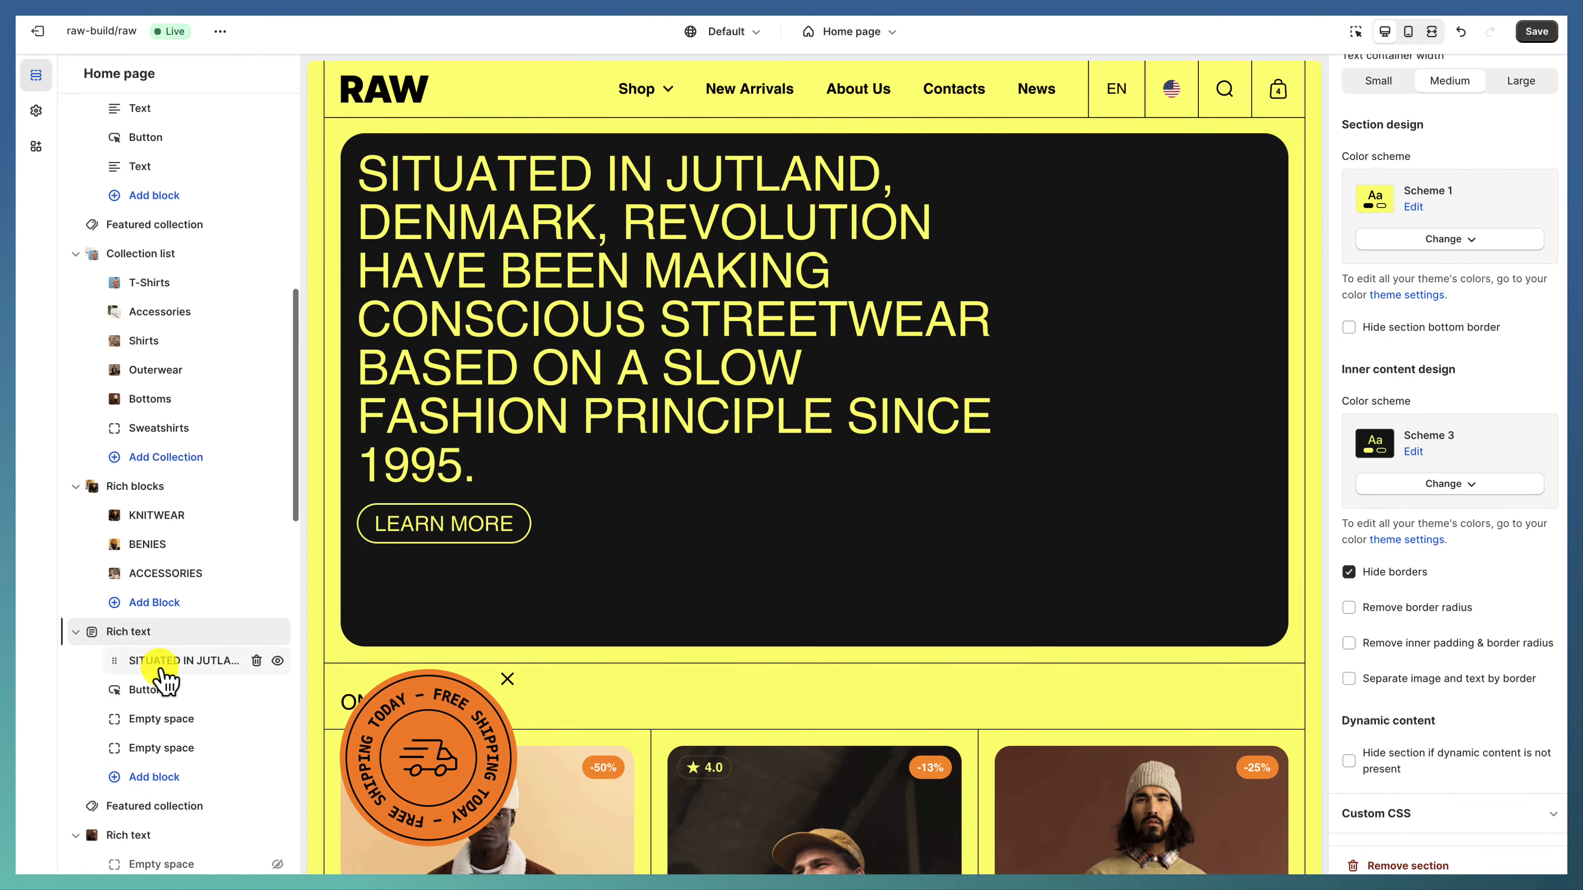
{"action": "left_click", "coordinate": [156, 661]}
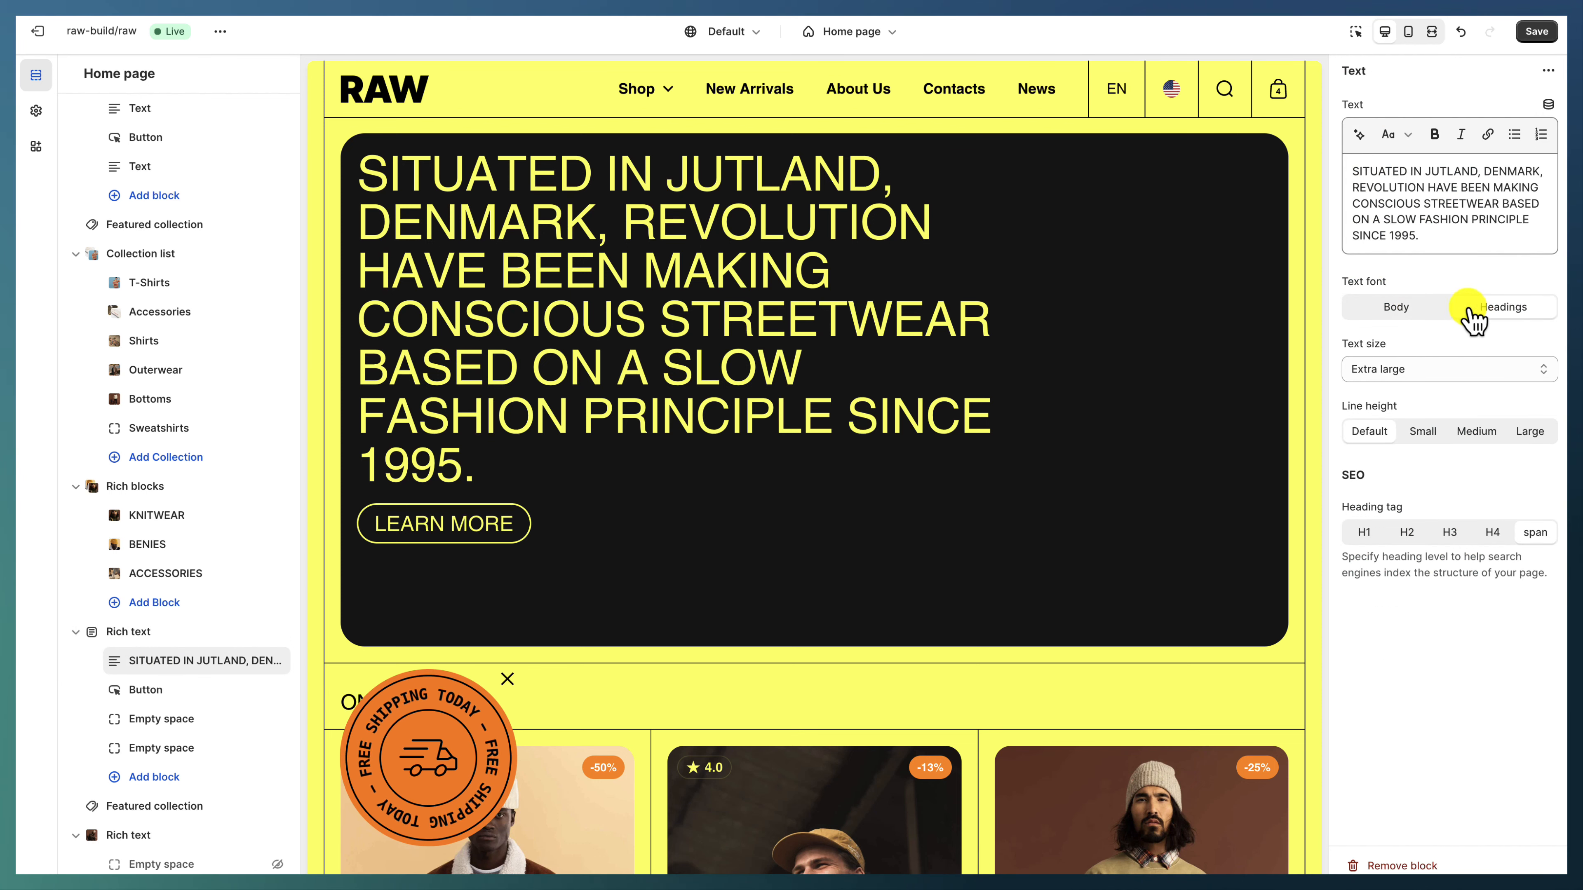
{"action": "left_click", "coordinate": [155, 693]}
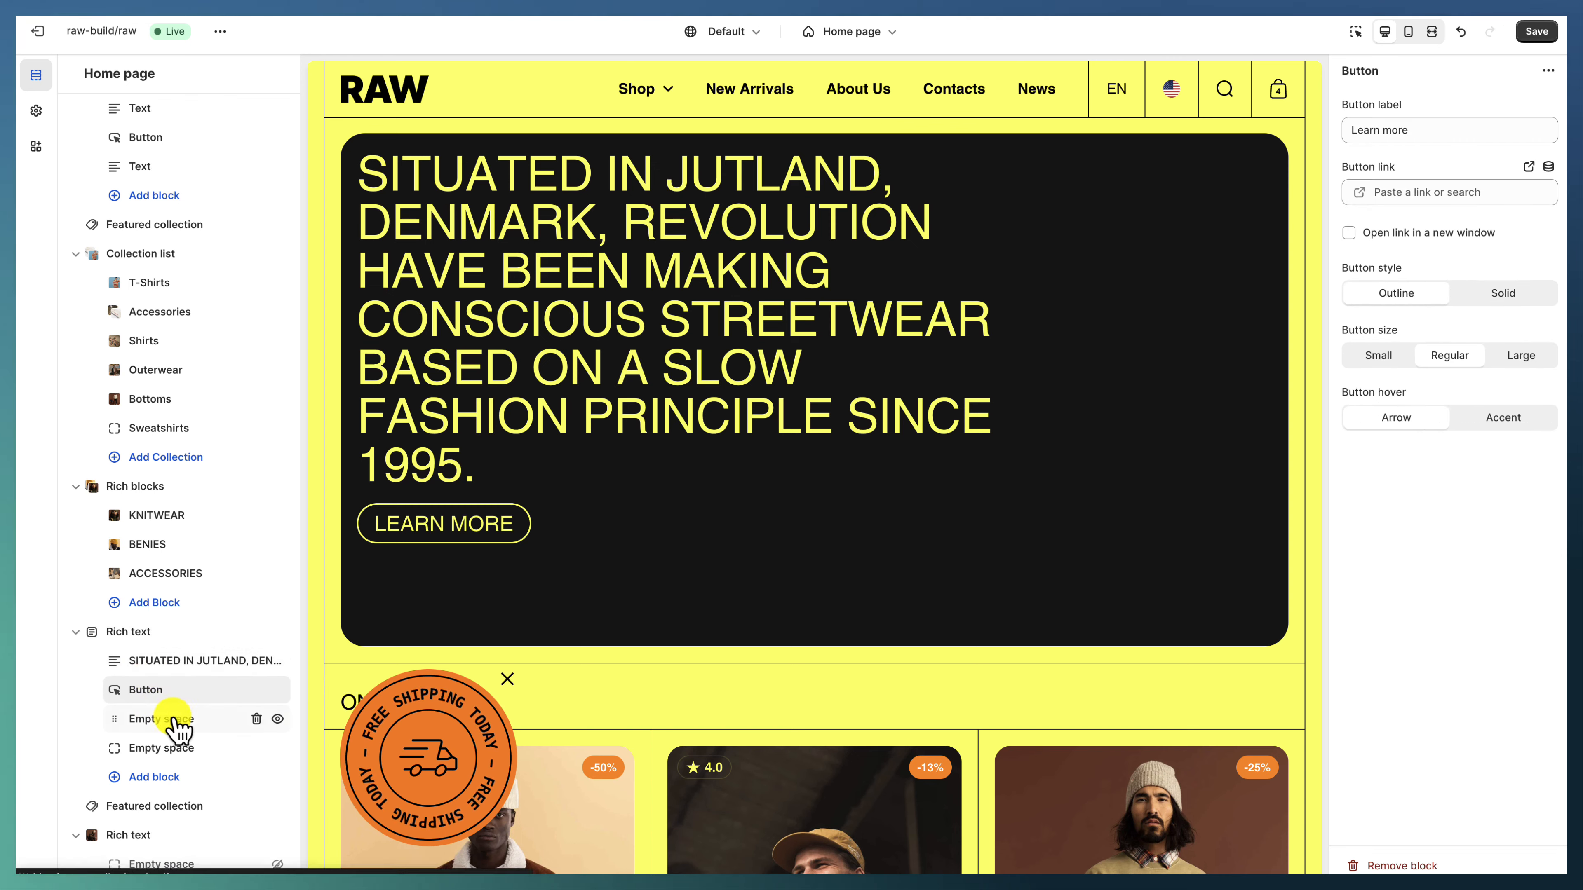
{"action": "left_click", "coordinate": [170, 722]}
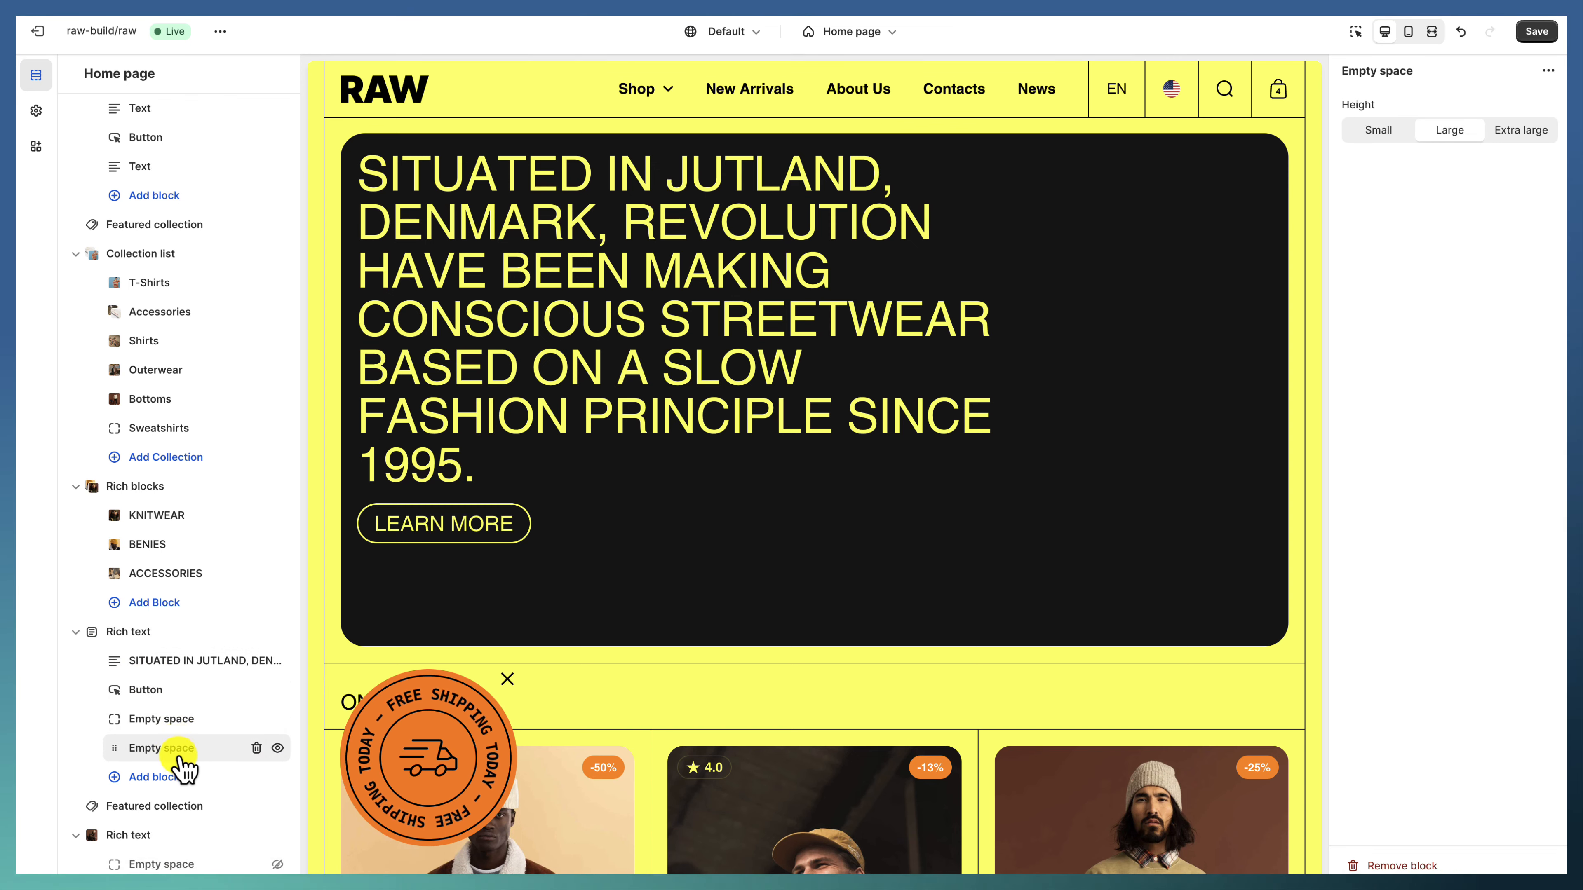
Step: Open the ON SALE!!! Featured collection section and examine its layout, section footer and section design settings and its product cards
{"action": "scroll", "coordinate": [181, 756], "scroll_direction": "down", "scroll_amount": 2}
{"action": "left_click", "coordinate": [173, 749]}
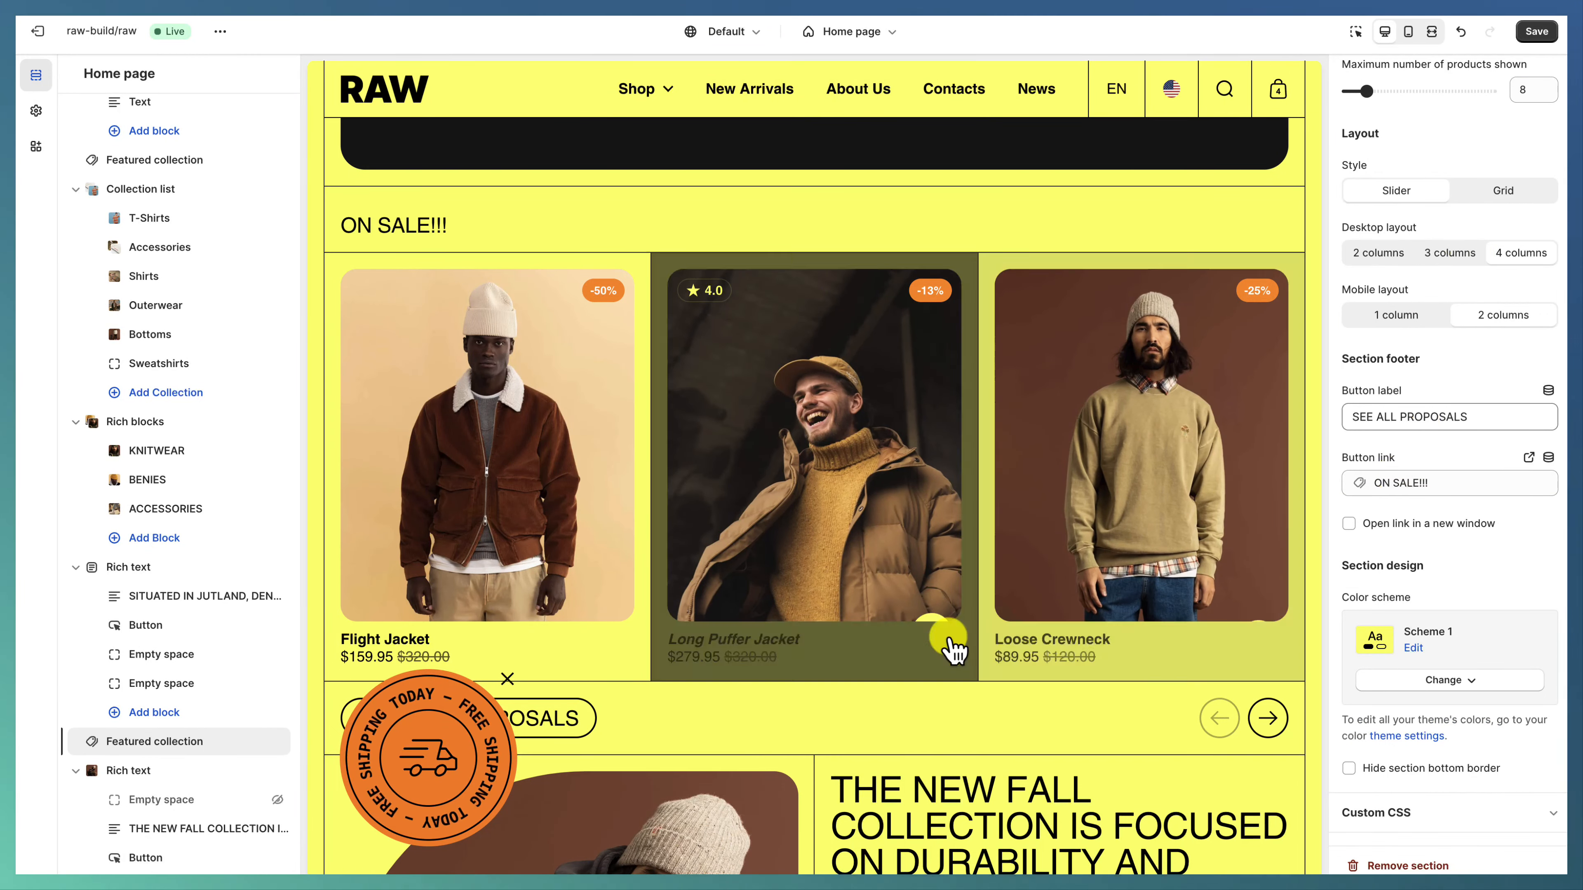
{"action": "scroll", "coordinate": [929, 567], "scroll_direction": "down", "scroll_amount": 1}
{"action": "scroll", "coordinate": [929, 567], "scroll_direction": "down", "scroll_amount": 1}
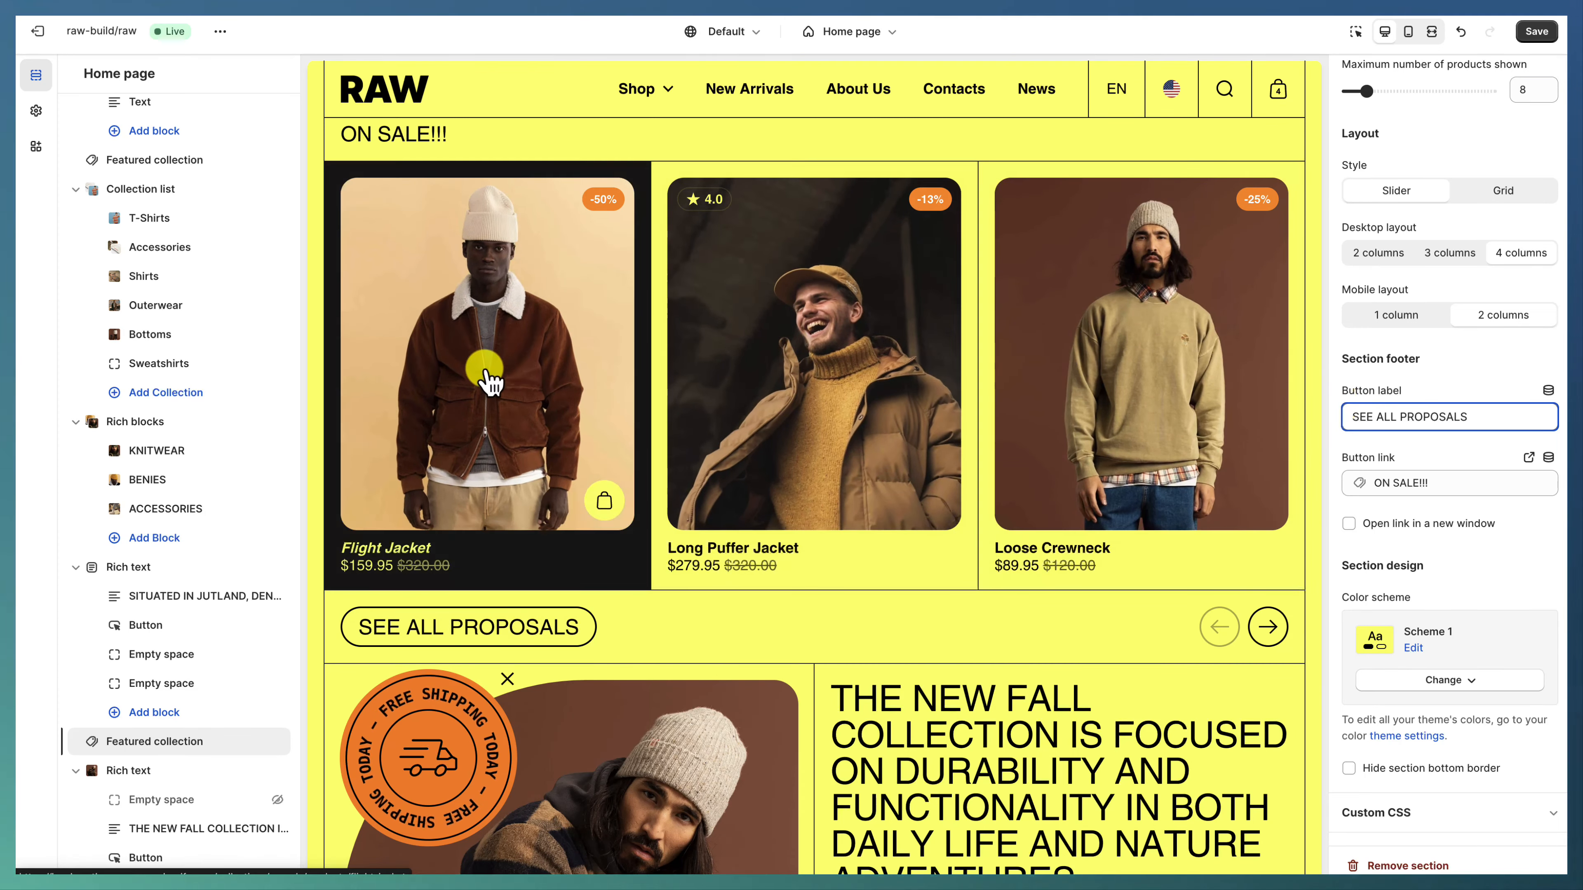
{"action": "left_click", "coordinate": [495, 480]}
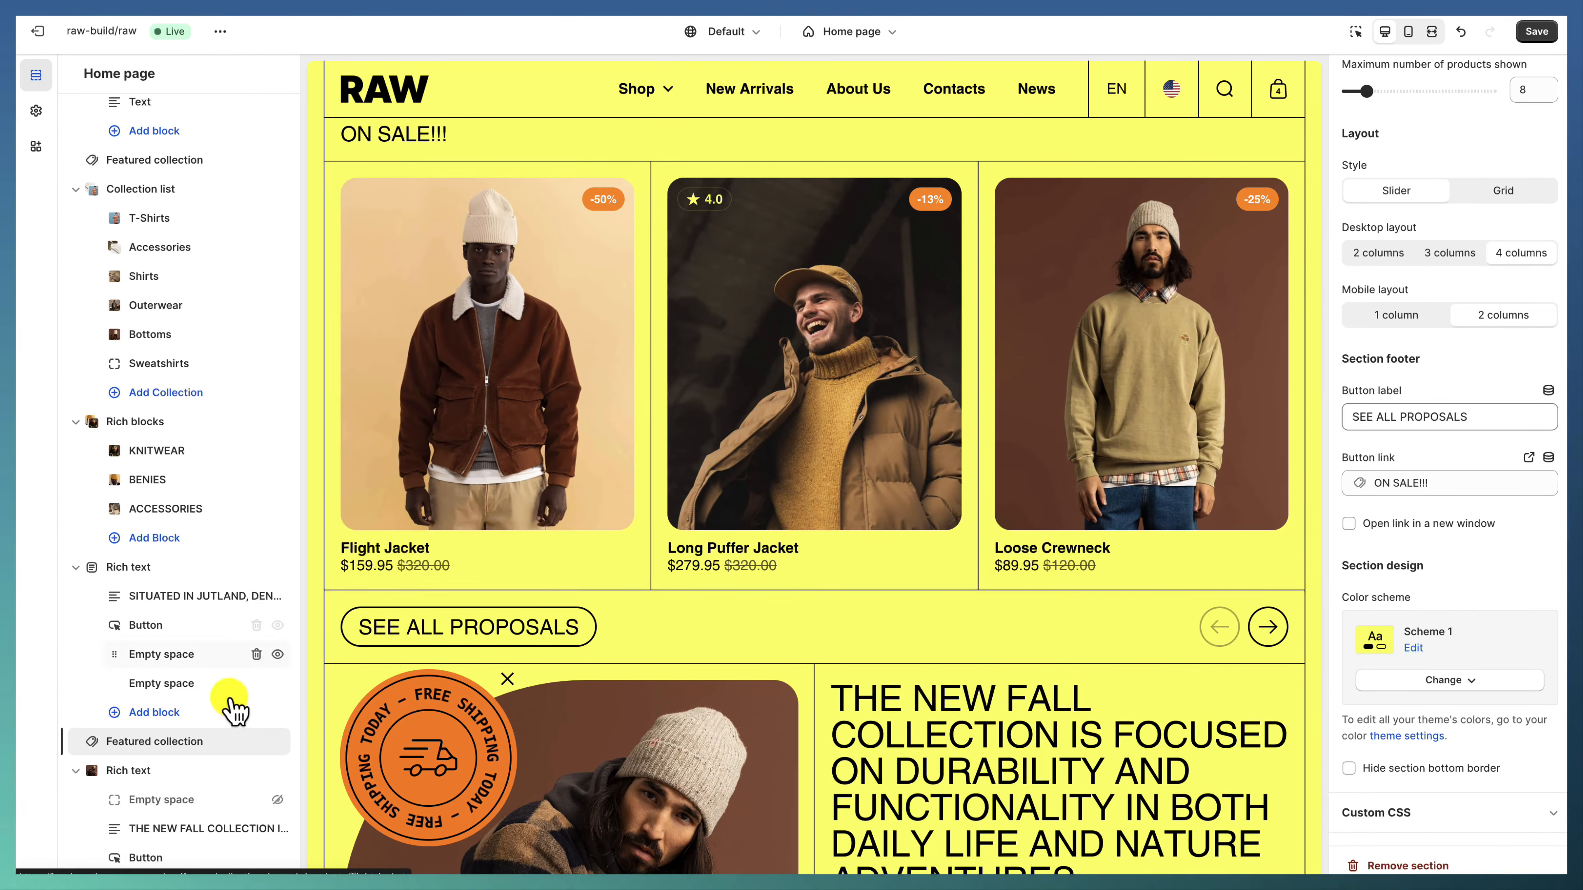
Step: Open the Rich text section about the new fall collection and examine its heading, image, video, aspect ratio and media position settings
{"action": "left_click", "coordinate": [198, 772]}
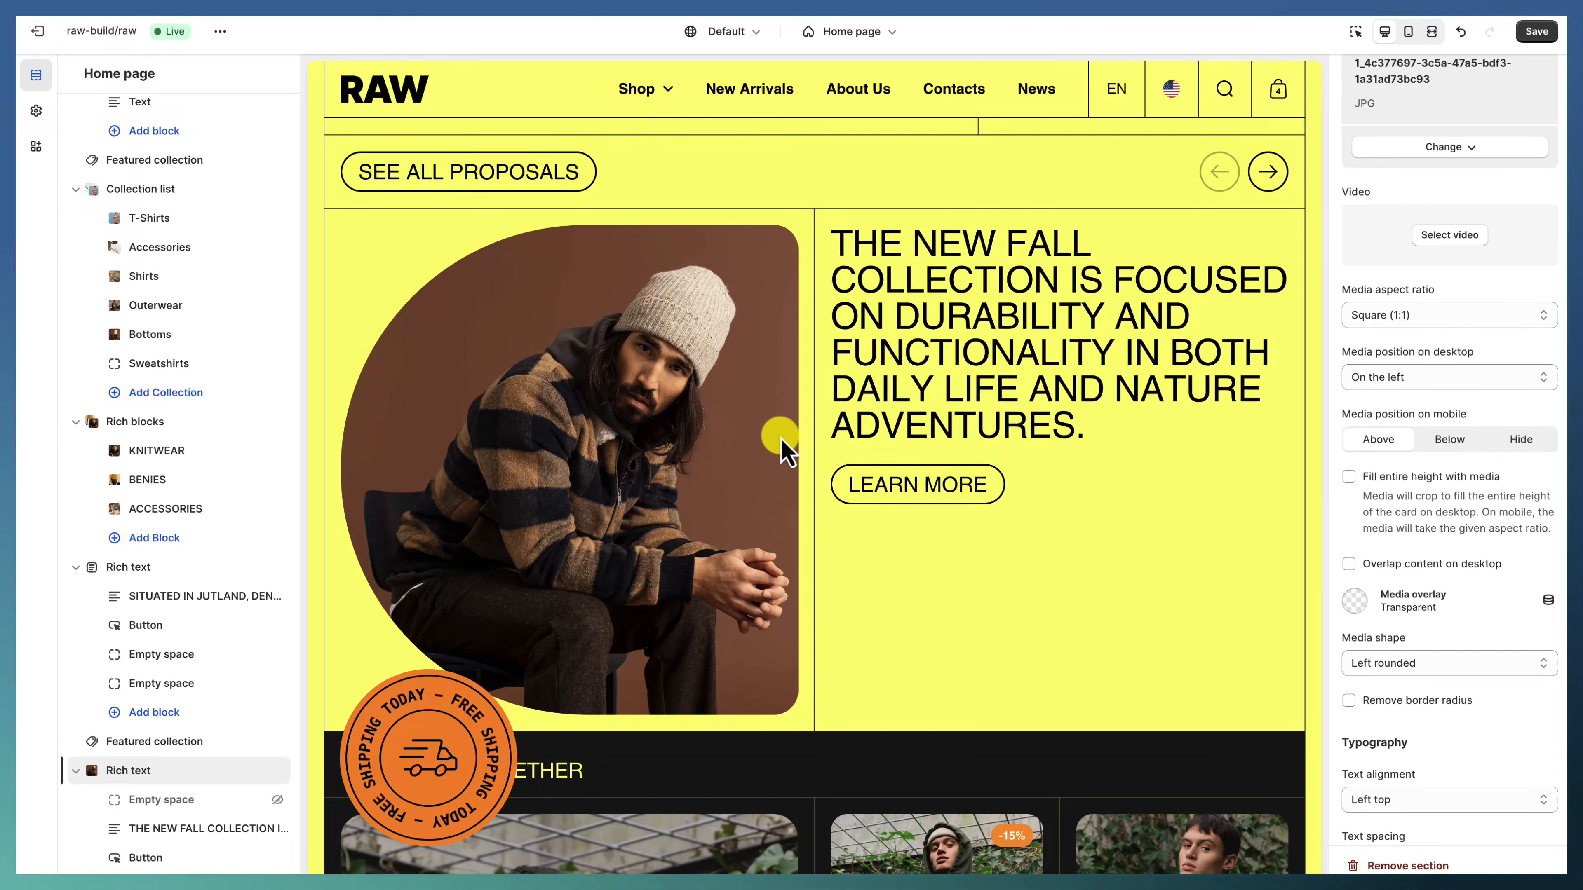
{"action": "scroll", "coordinate": [1535, 361], "scroll_direction": "up", "scroll_amount": 10}
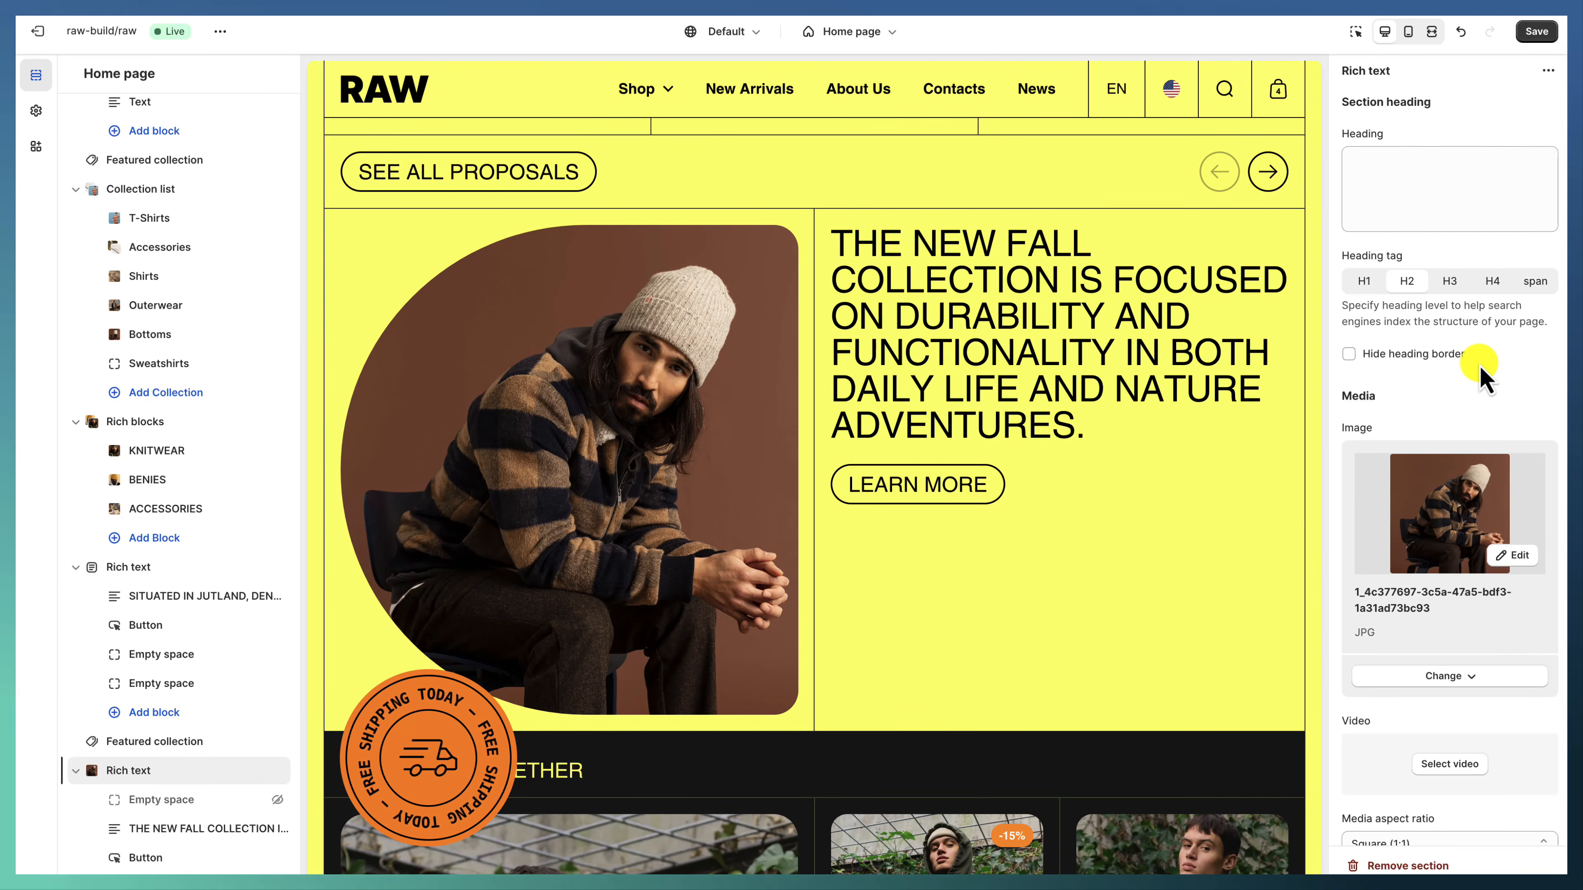
{"action": "scroll", "coordinate": [1471, 387], "scroll_direction": "down", "scroll_amount": 4}
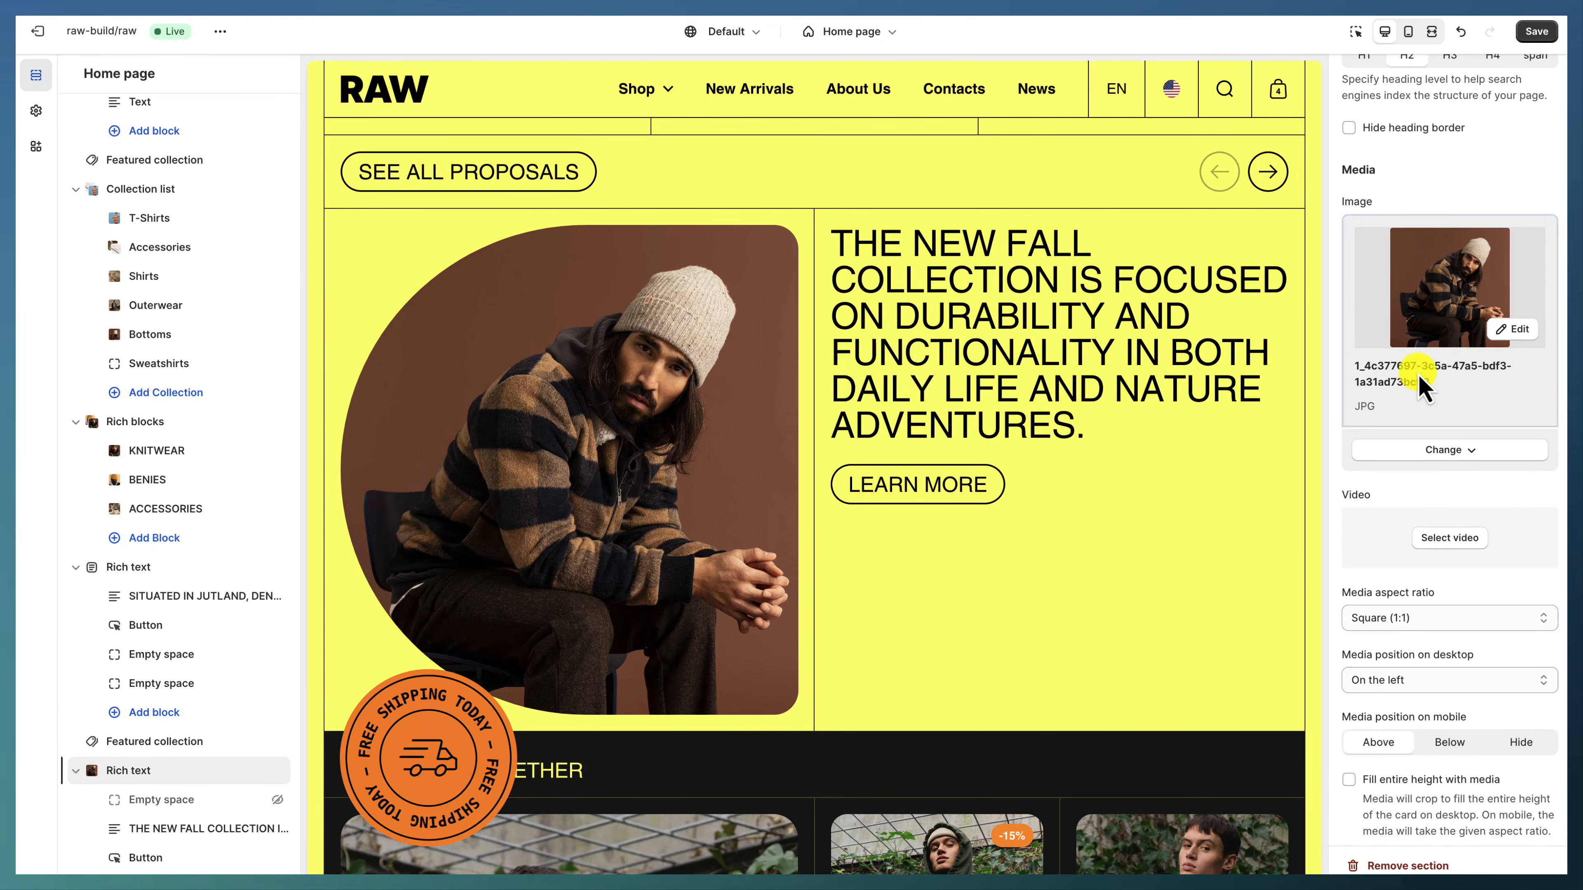
{"action": "scroll", "coordinate": [1422, 387], "scroll_direction": "down", "scroll_amount": 2}
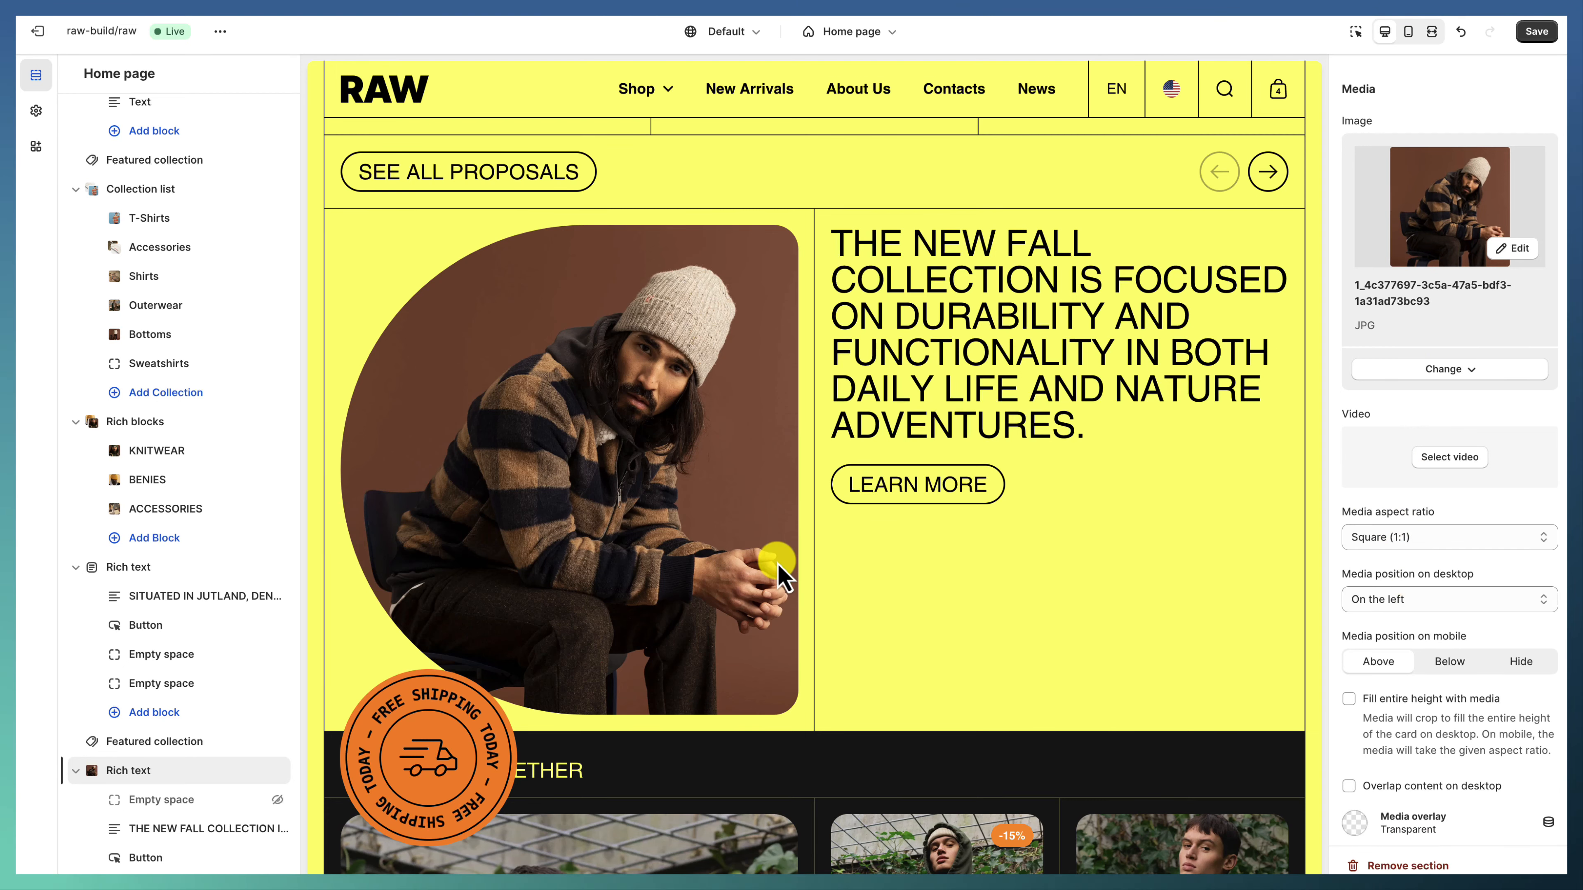
{"action": "scroll", "coordinate": [1470, 613], "scroll_direction": "down", "scroll_amount": 2}
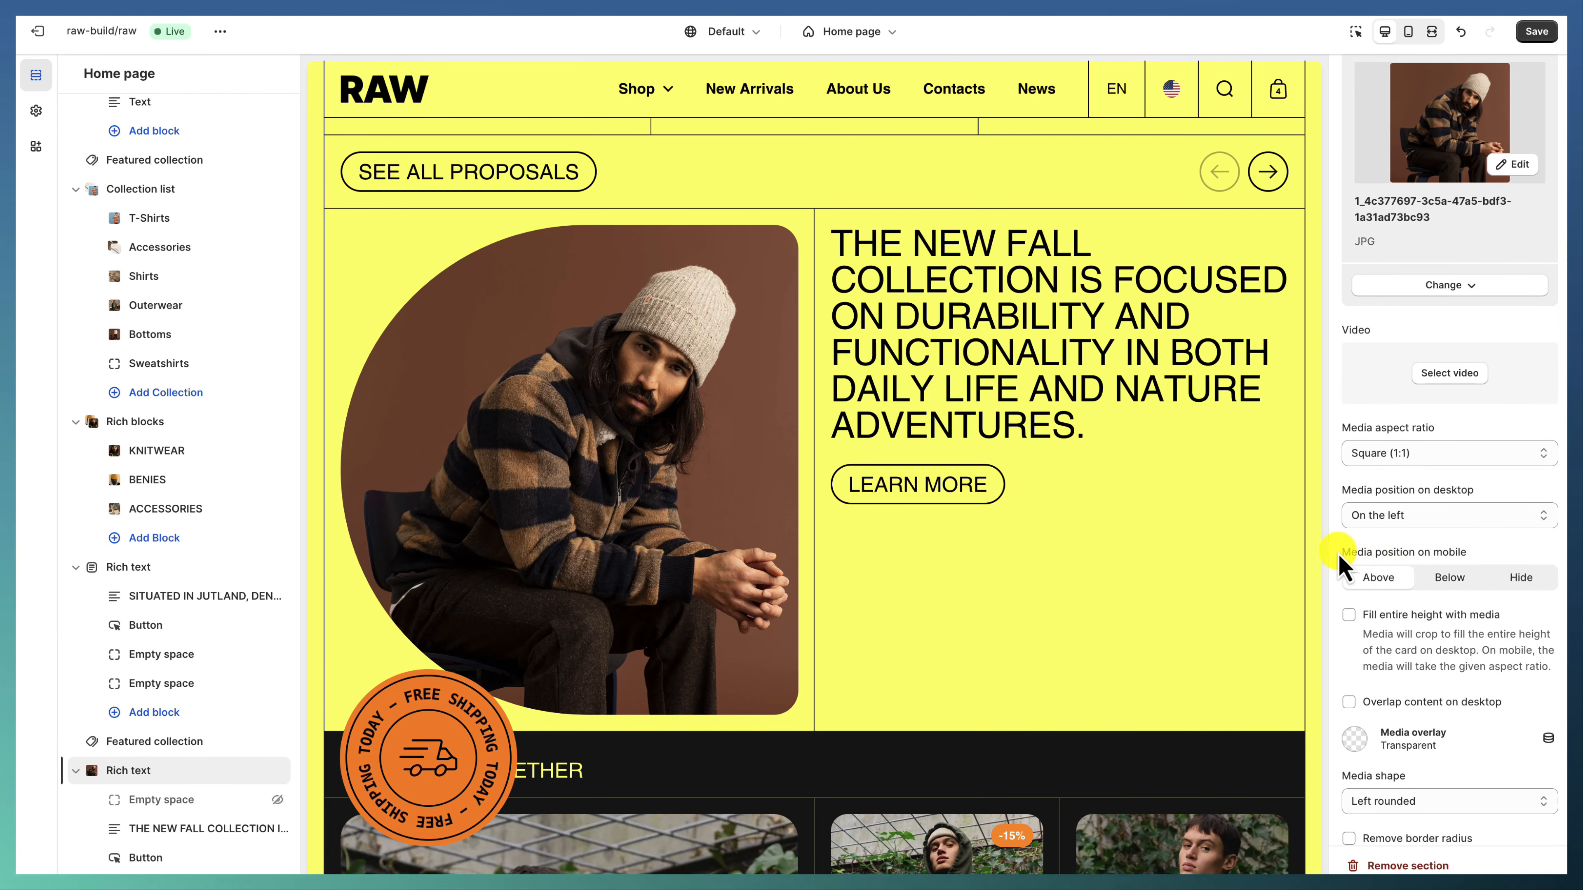
Step: Examine the fall collection Rich text section's media overlay, media shape, typography, section design and inner content design settings
{"action": "left_click", "coordinate": [1412, 620]}
{"action": "scroll", "coordinate": [1414, 624], "scroll_direction": "down", "scroll_amount": 15}
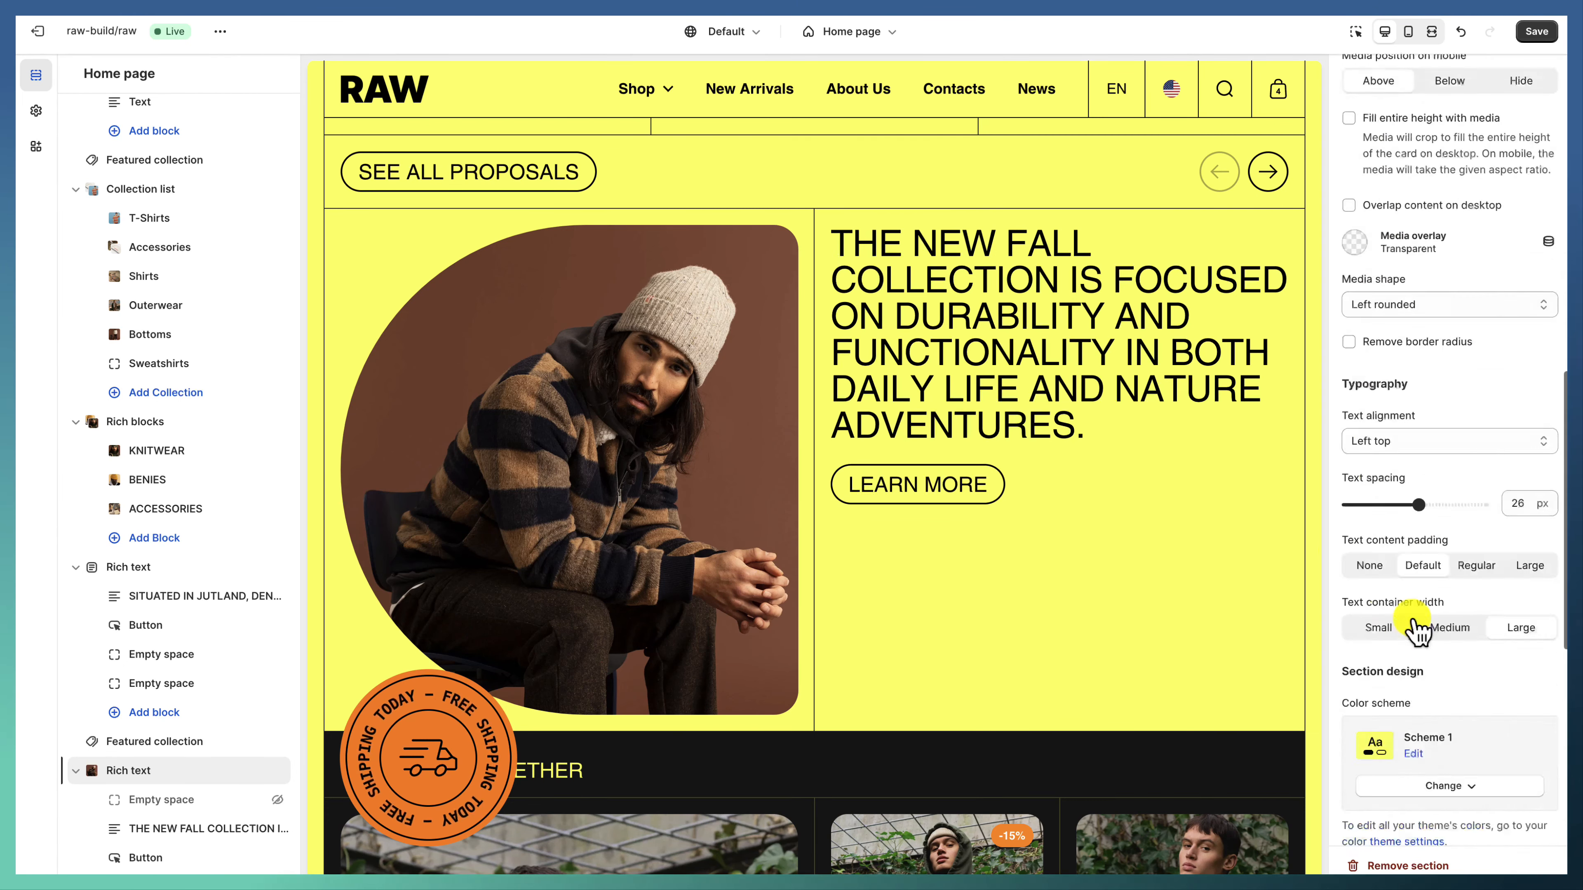
{"action": "scroll", "coordinate": [1521, 634], "scroll_direction": "down", "scroll_amount": 3}
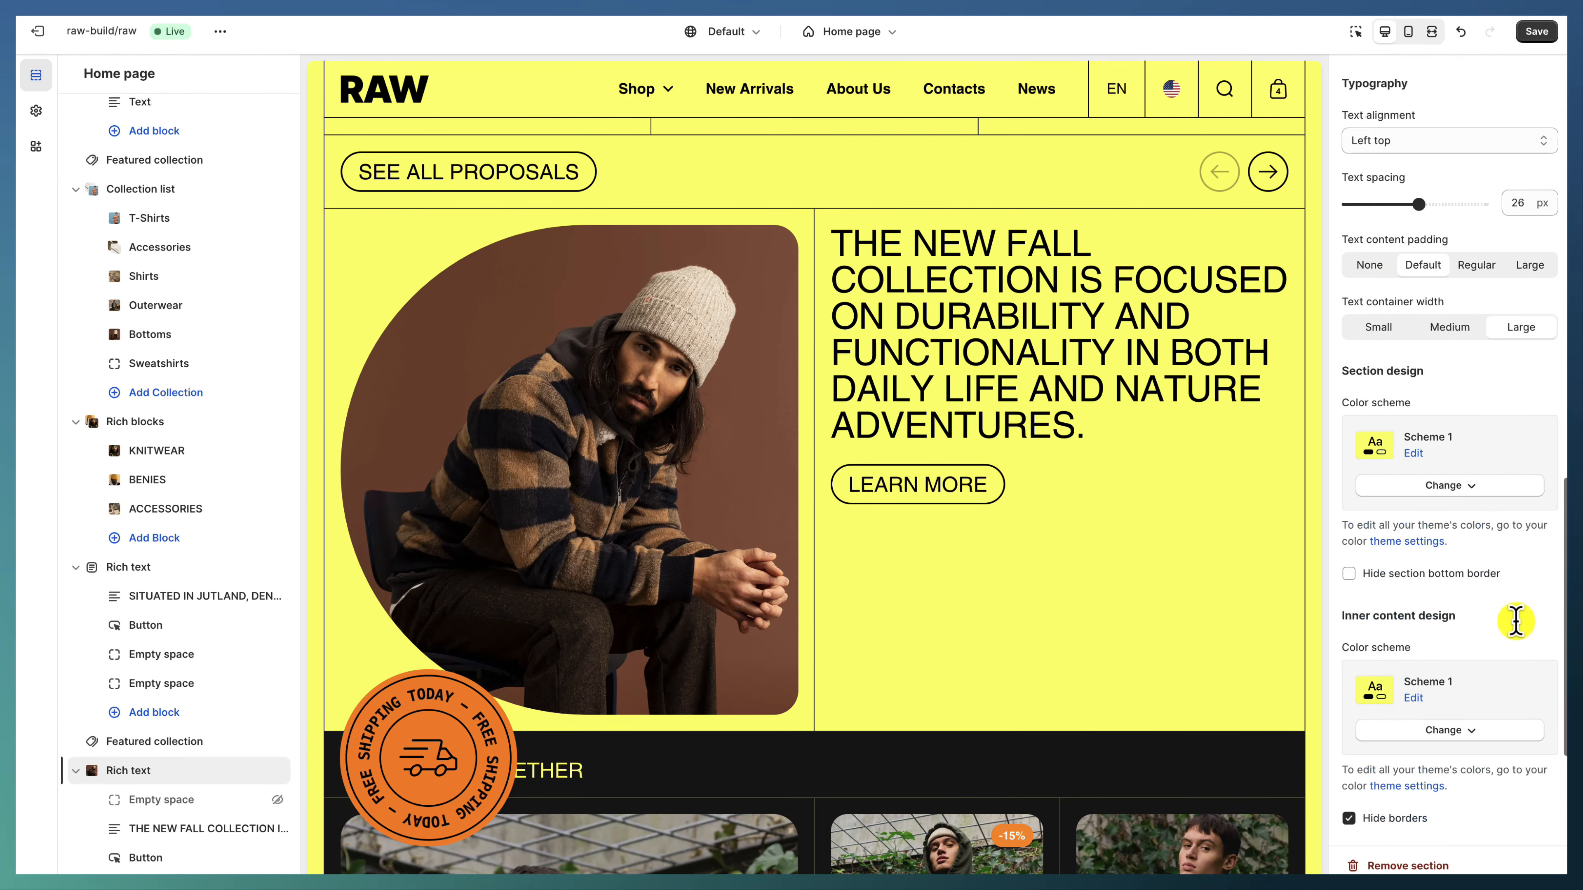
{"action": "scroll", "coordinate": [1466, 477], "scroll_direction": "down", "scroll_amount": 3}
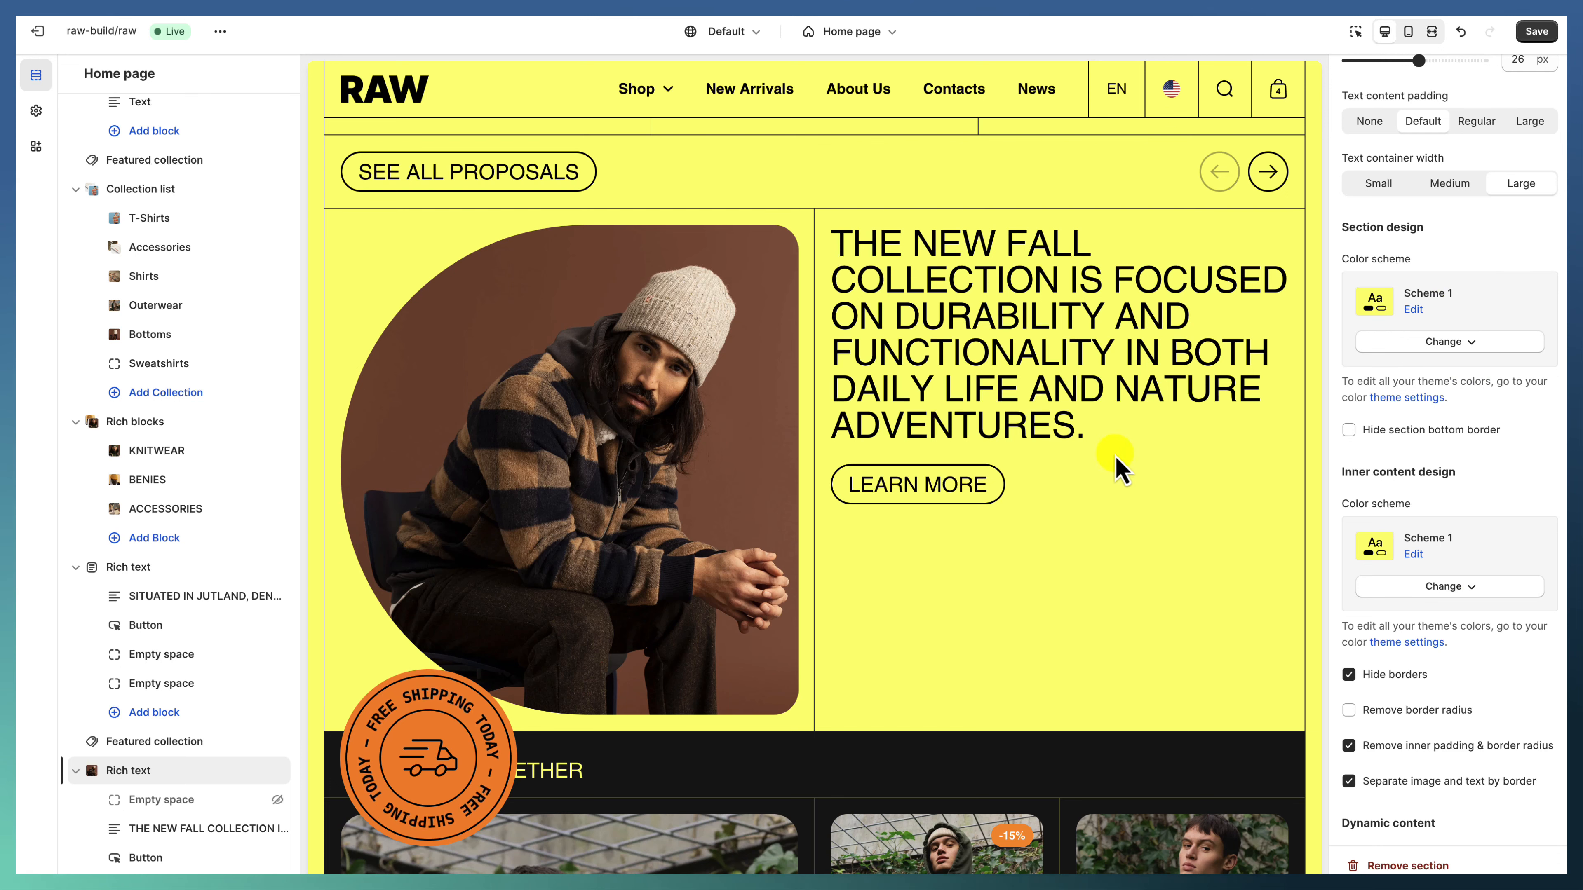
{"action": "scroll", "coordinate": [1393, 661], "scroll_direction": "down", "scroll_amount": 2}
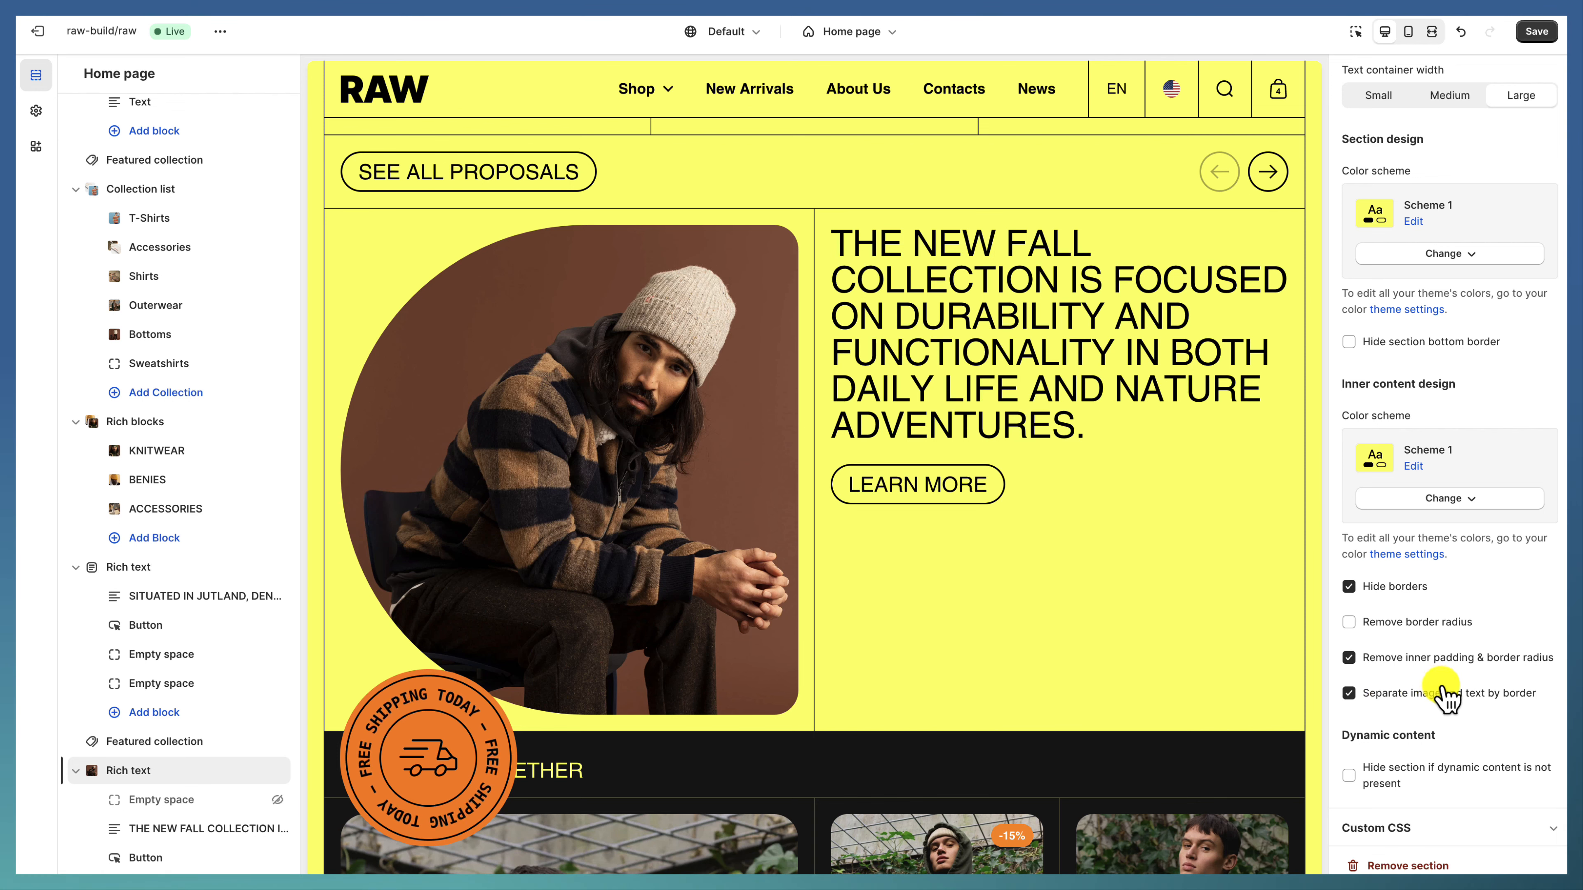
Step: Open the Shop the look section and examine its media shape, text, footer and color scheme settings and its product grid
{"action": "scroll", "coordinate": [166, 689], "scroll_direction": "down", "scroll_amount": 5}
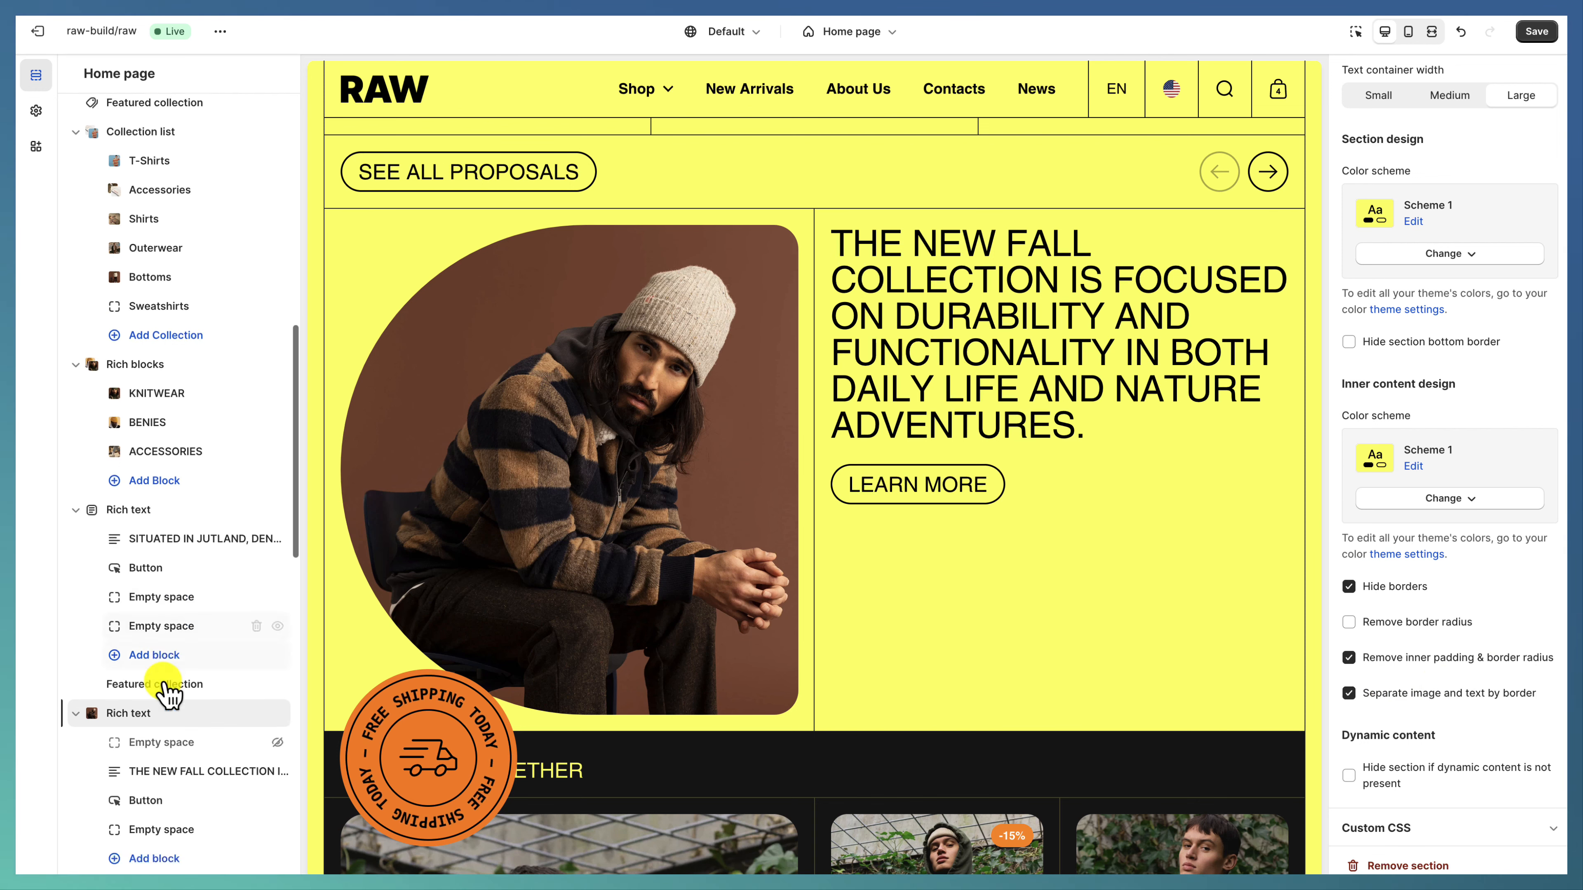
{"action": "left_click", "coordinate": [164, 661]}
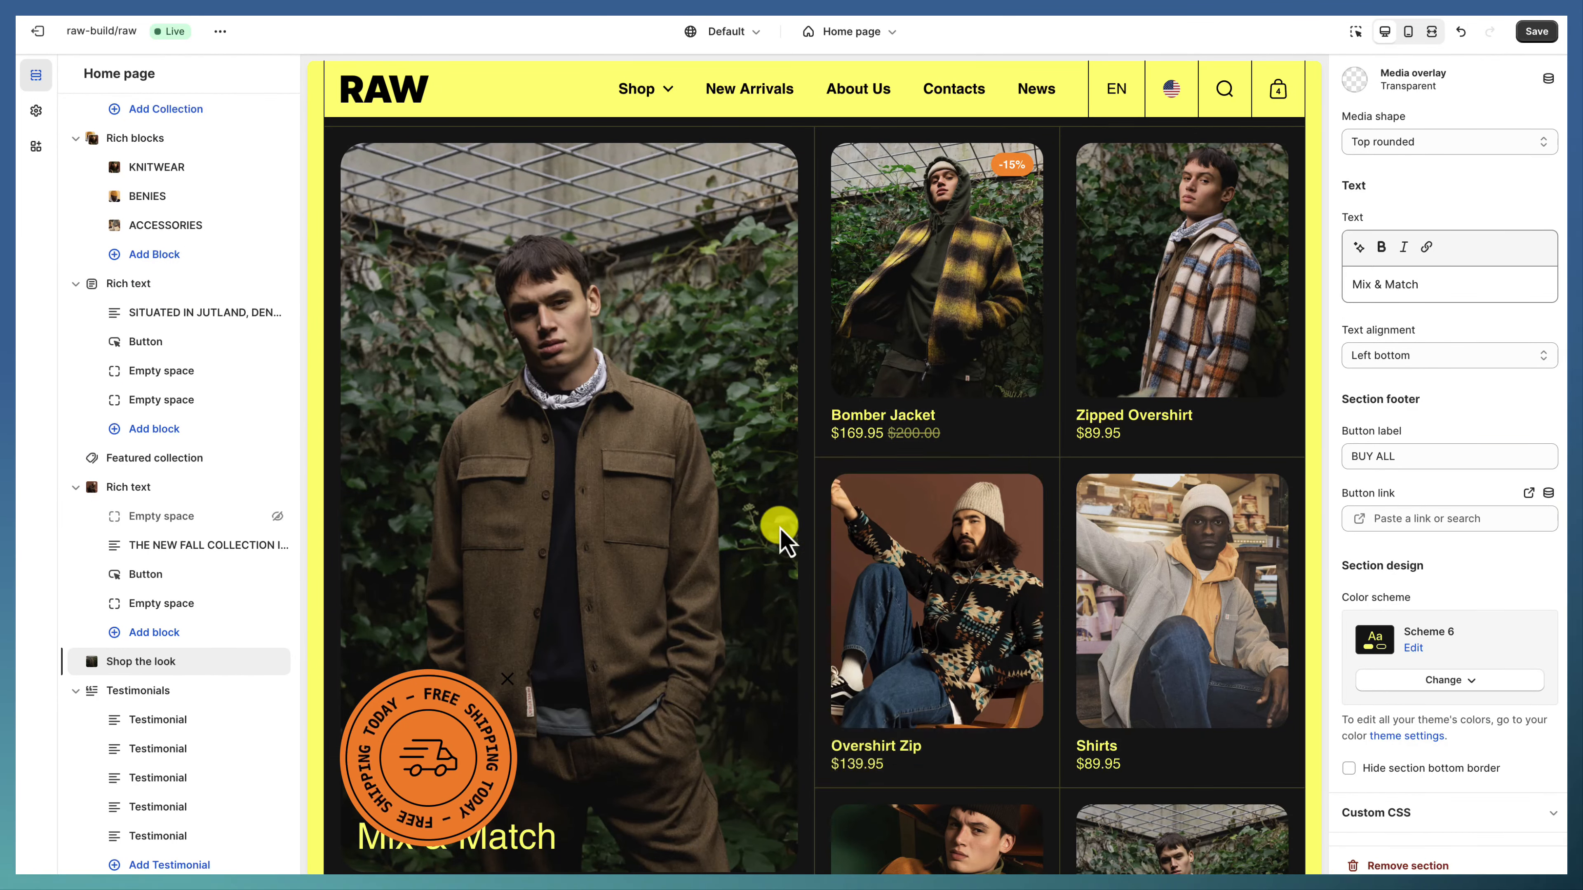
{"action": "scroll", "coordinate": [1013, 521], "scroll_direction": "down", "scroll_amount": 8}
{"action": "scroll", "coordinate": [1013, 521], "scroll_direction": "up", "scroll_amount": 5}
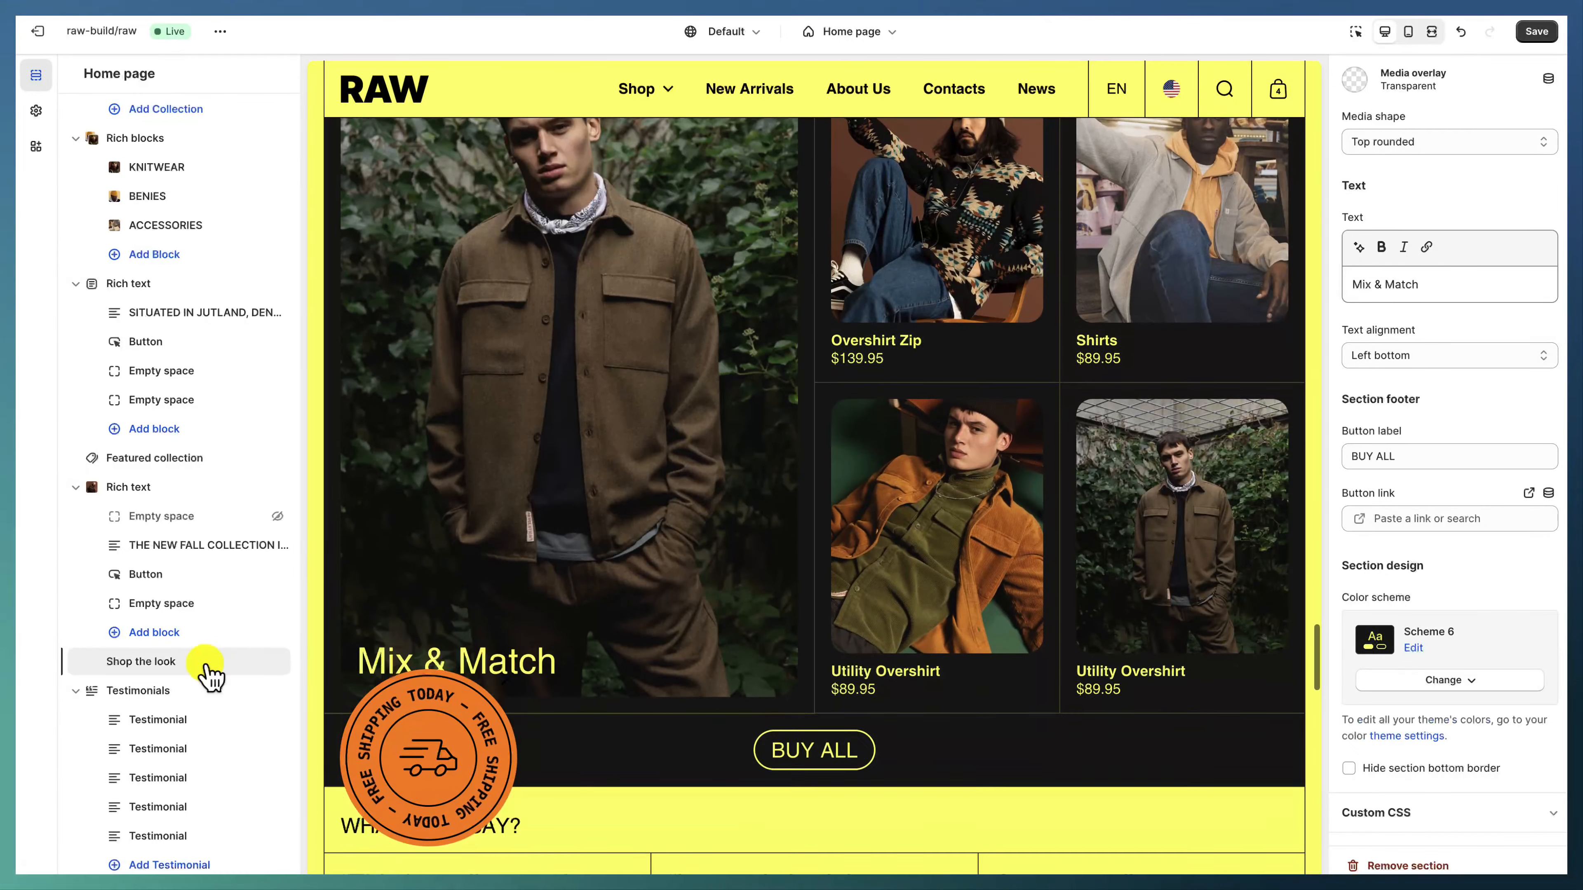
Step: Open the Testimonials section and examine its layout, typography, section footer and section design settings
{"action": "scroll", "coordinate": [205, 671], "scroll_direction": "down", "scroll_amount": 2}
{"action": "left_click", "coordinate": [174, 602]}
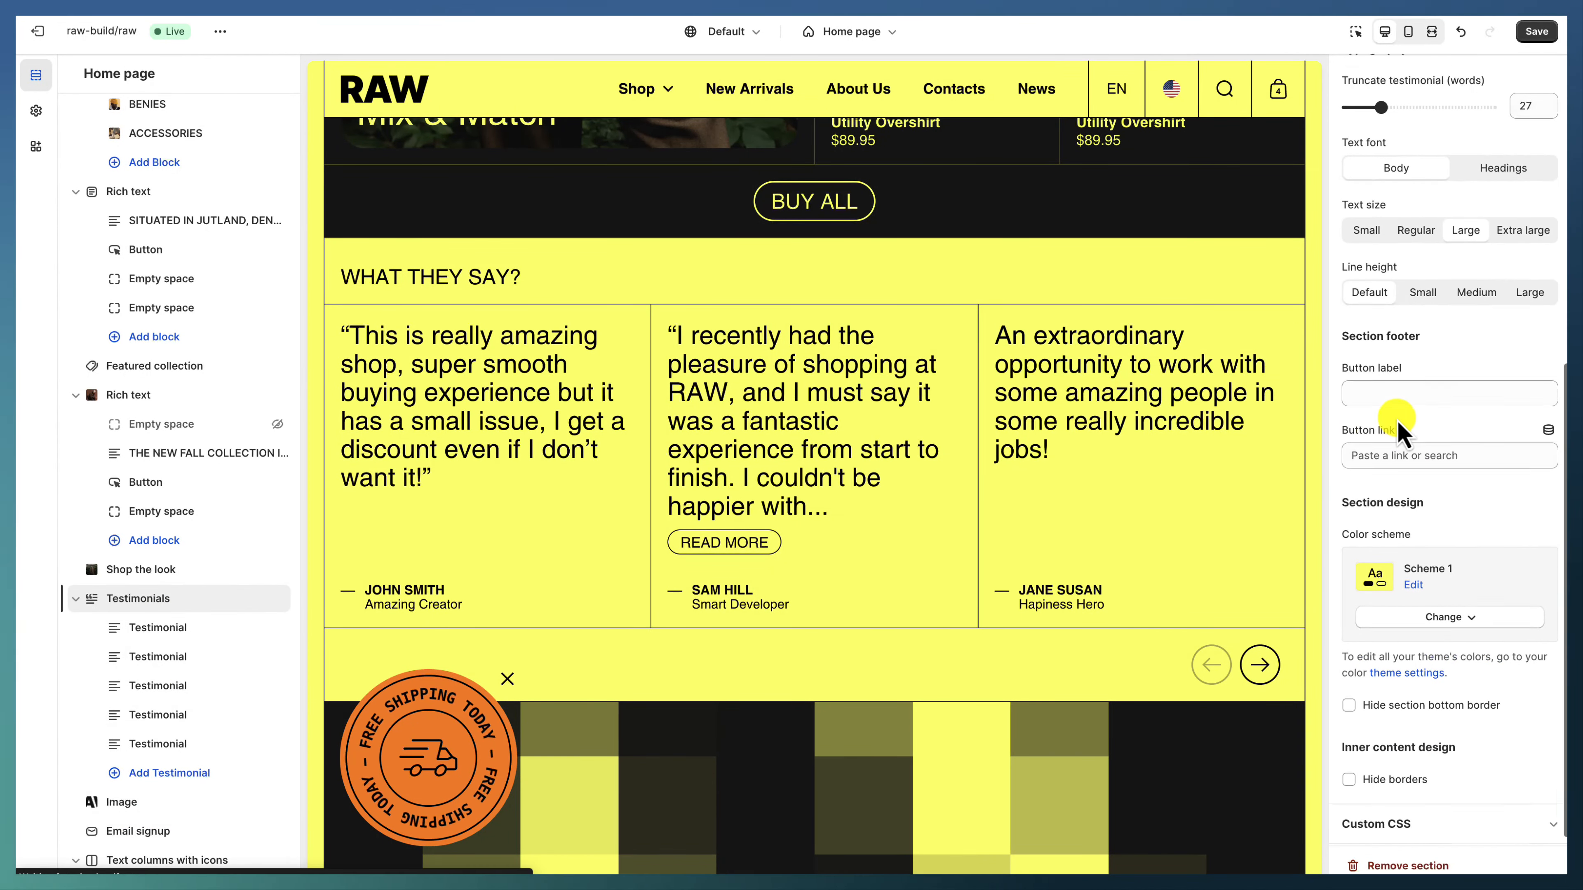
{"action": "scroll", "coordinate": [1354, 421], "scroll_direction": "up", "scroll_amount": 2}
{"action": "scroll", "coordinate": [1498, 283], "scroll_direction": "up", "scroll_amount": 5}
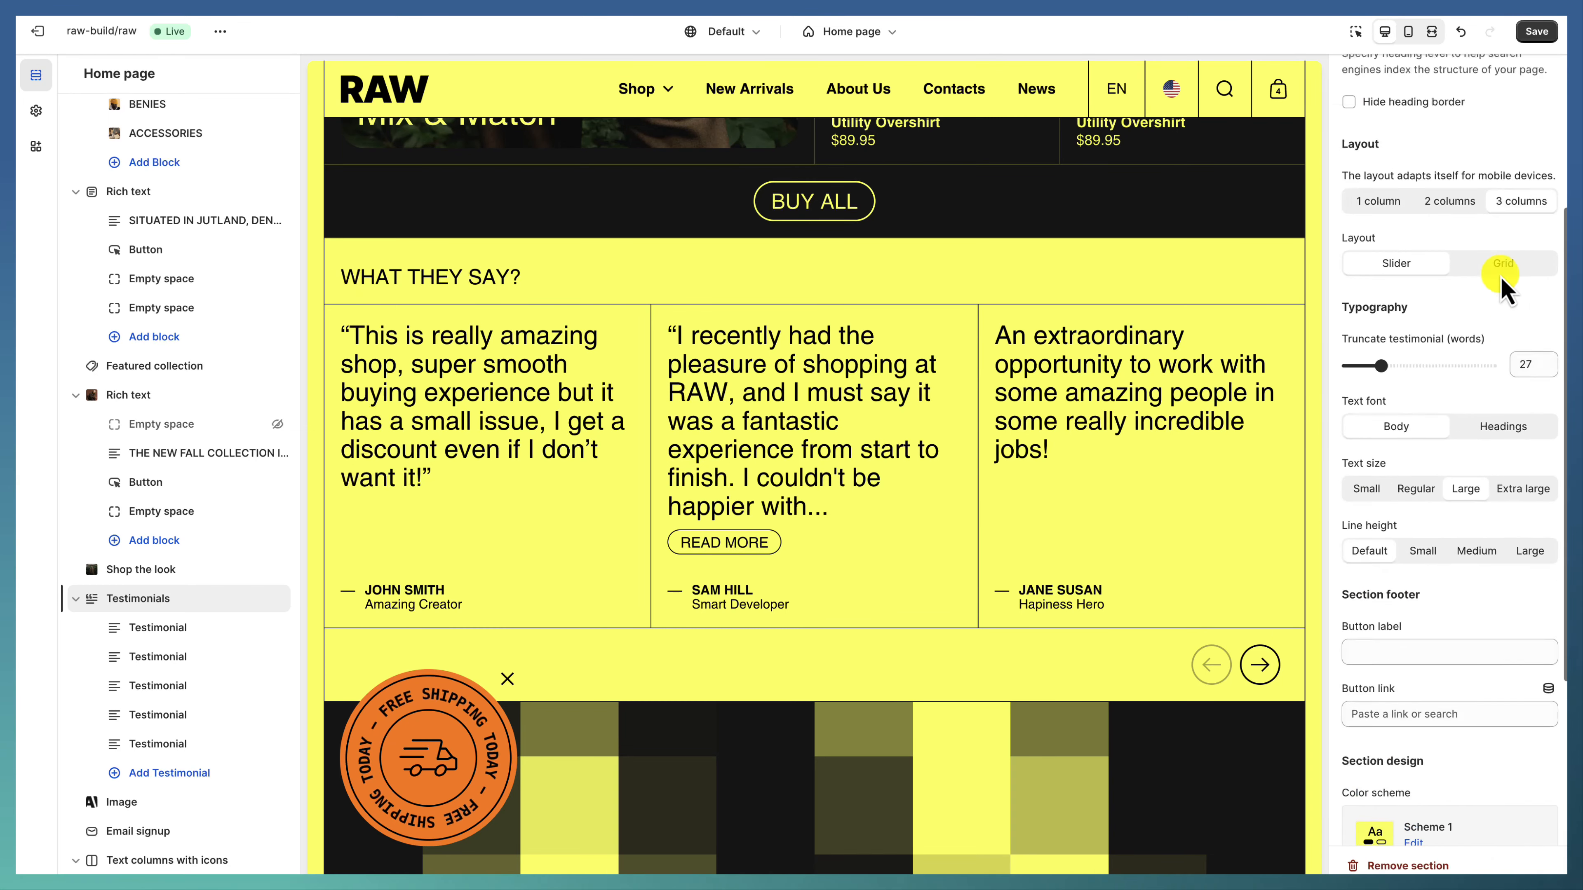
{"action": "scroll", "coordinate": [1448, 439], "scroll_direction": "down", "scroll_amount": 5}
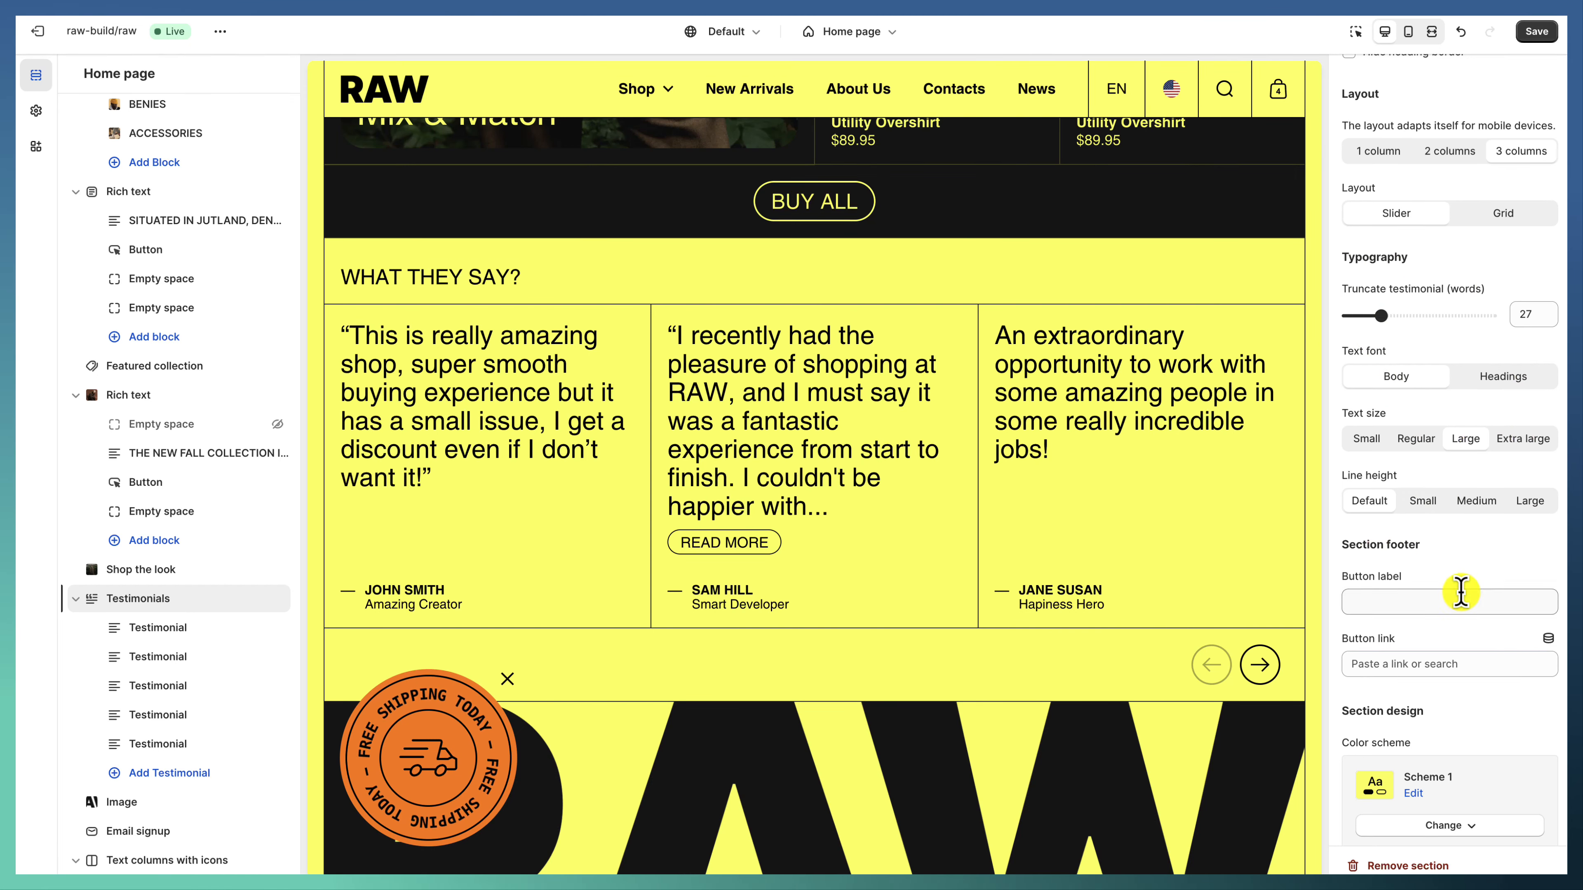
Step: Open the Image section and examine its heading, image, mobile image, media shape, link and section design settings
{"action": "left_click", "coordinate": [142, 805]}
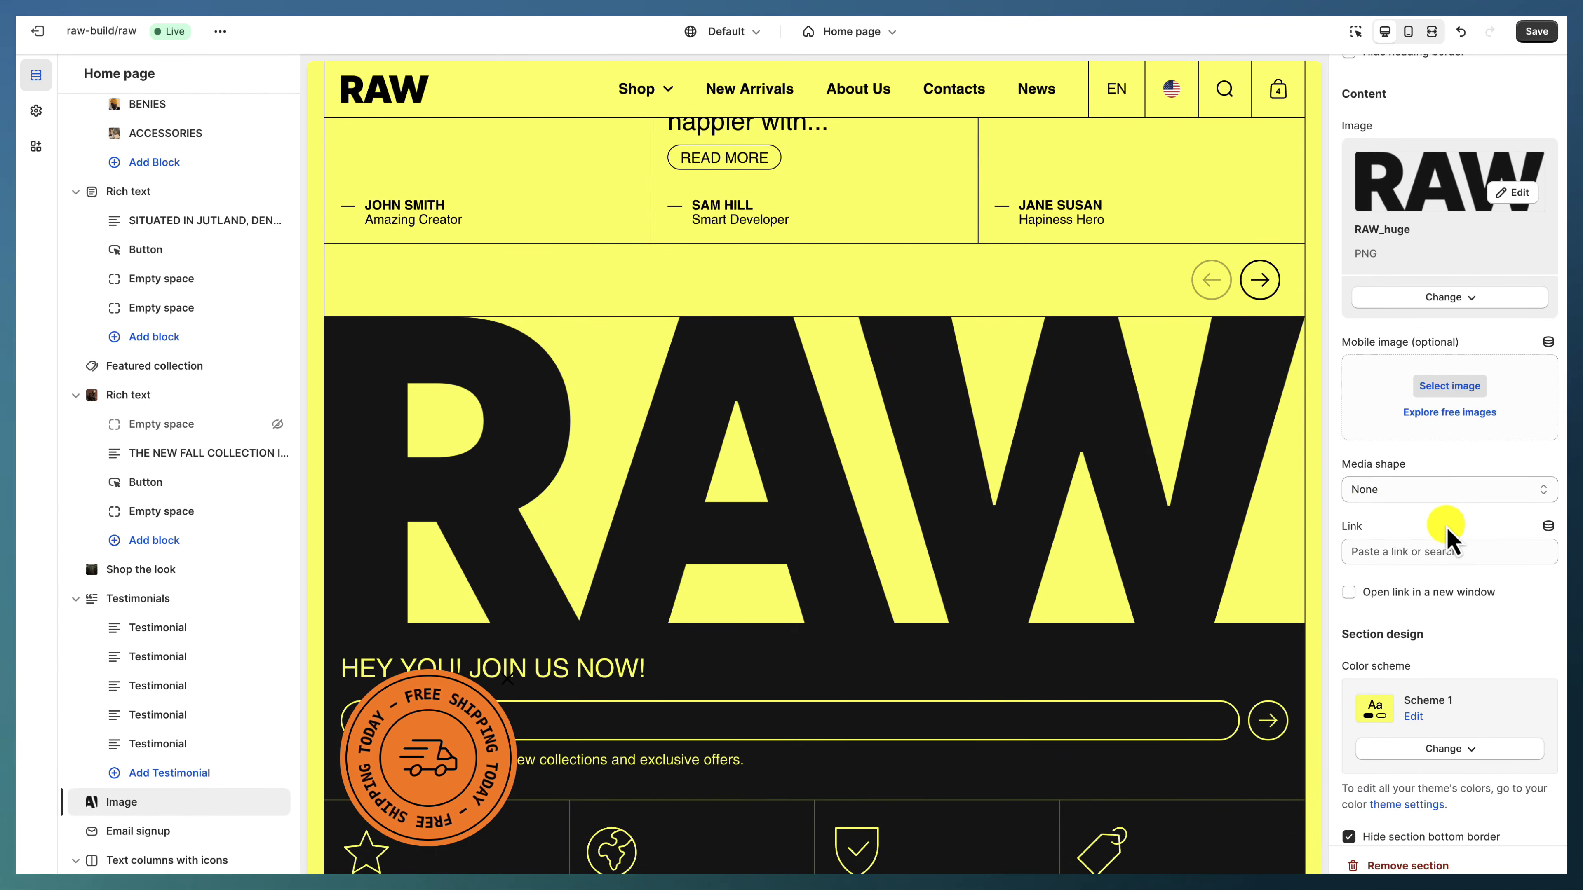
{"action": "scroll", "coordinate": [1447, 538], "scroll_direction": "down", "scroll_amount": 4}
{"action": "scroll", "coordinate": [1434, 530], "scroll_direction": "up", "scroll_amount": 6}
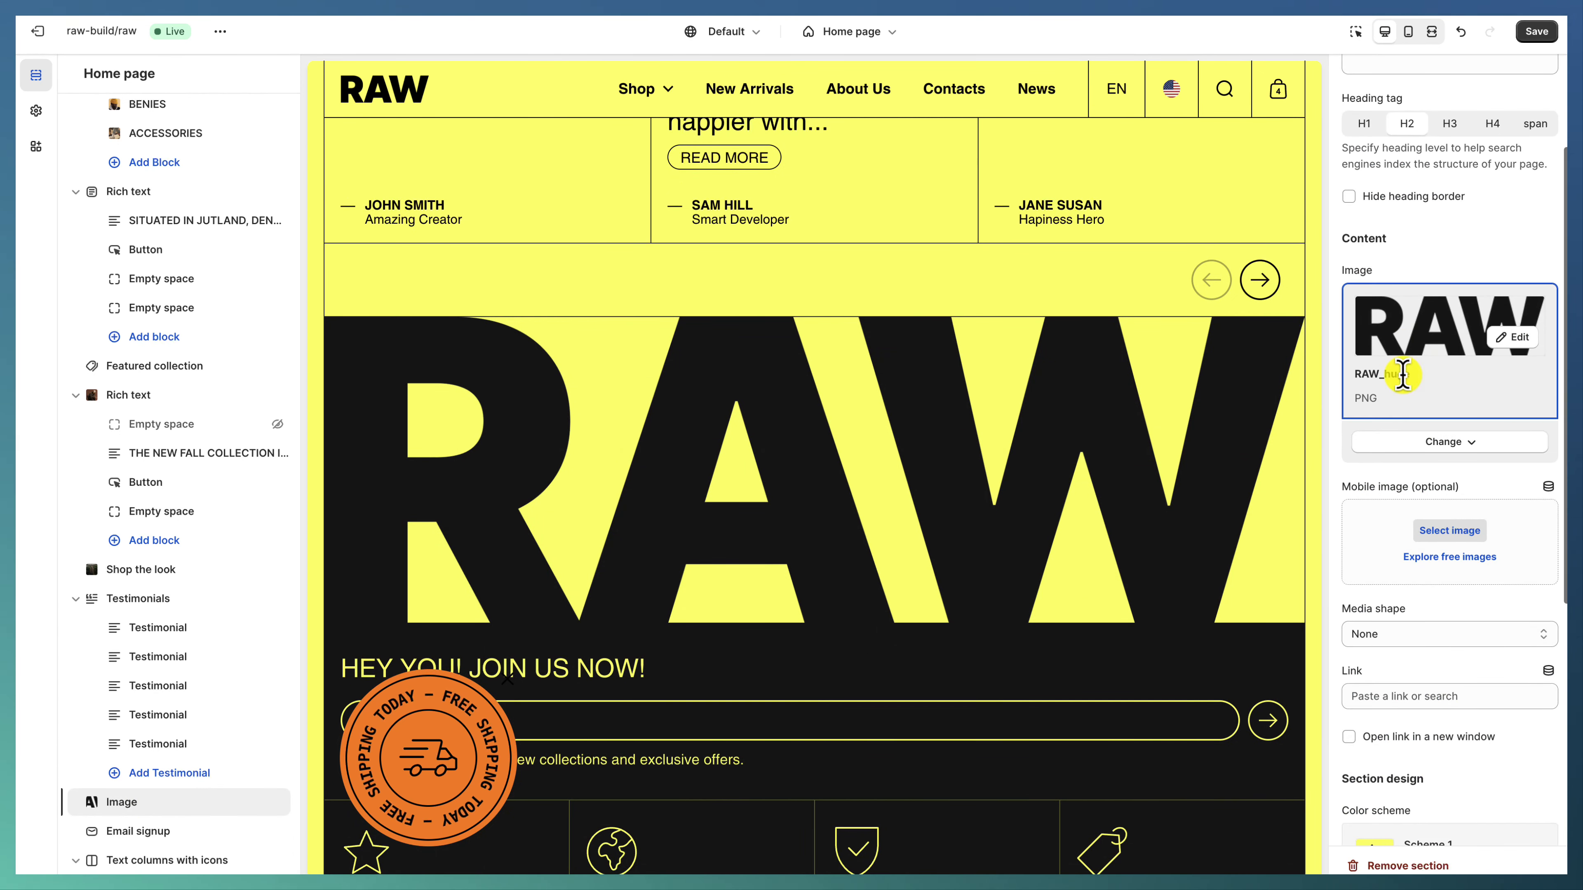
{"action": "scroll", "coordinate": [1403, 399], "scroll_direction": "down", "scroll_amount": 6}
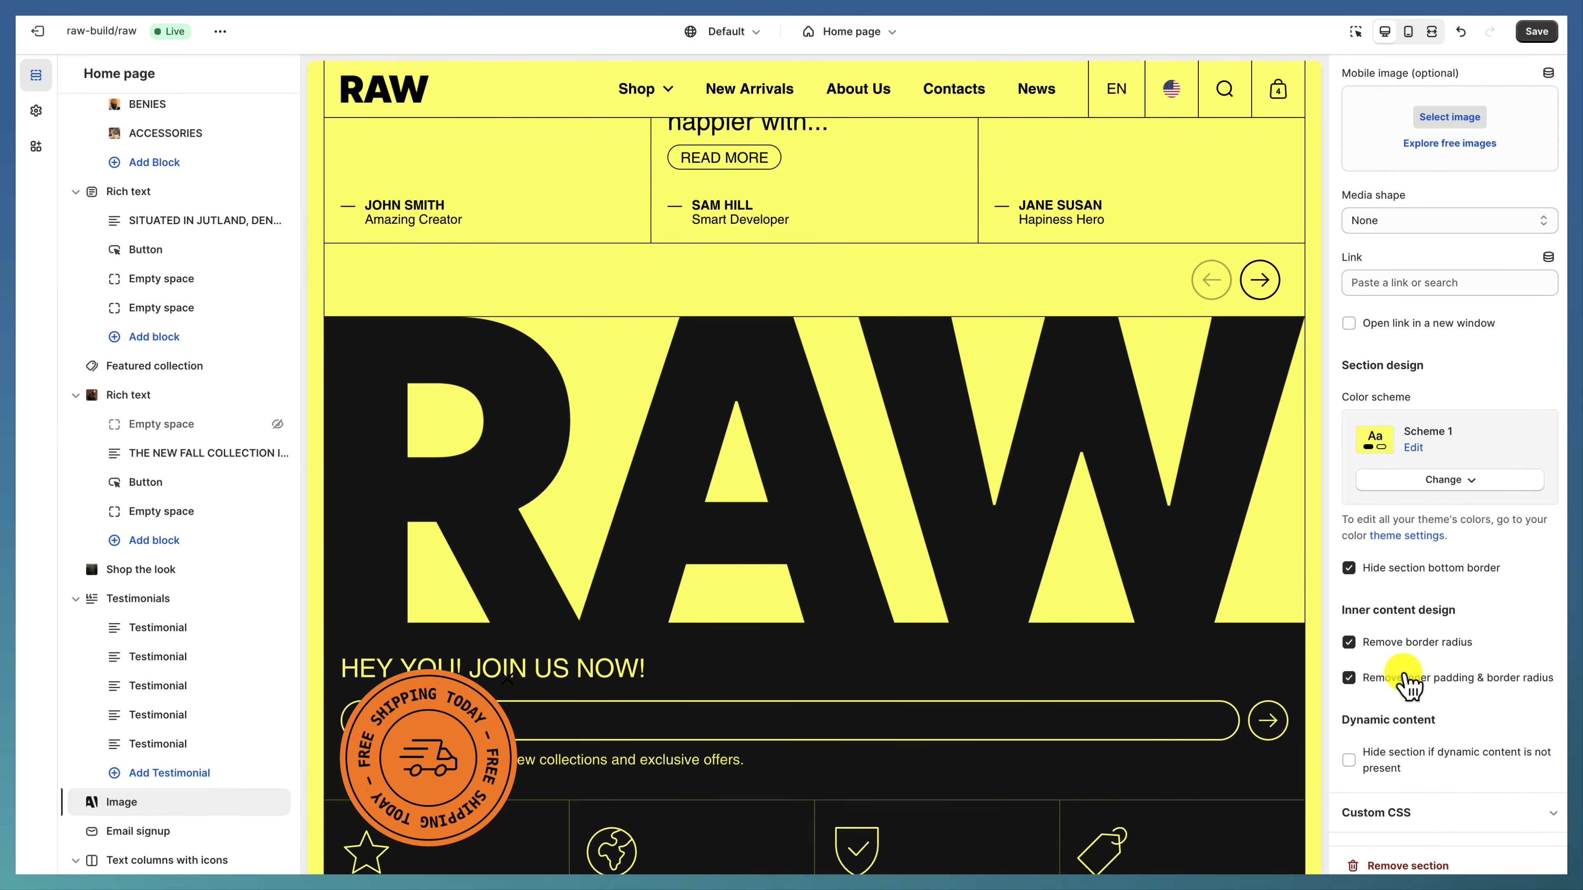
Step: Open the Email signup section and examine its title, text, color scheme and heading tag settings alongside the signup form
{"action": "scroll", "coordinate": [180, 749], "scroll_direction": "down", "scroll_amount": 2}
{"action": "left_click", "coordinate": [160, 731]}
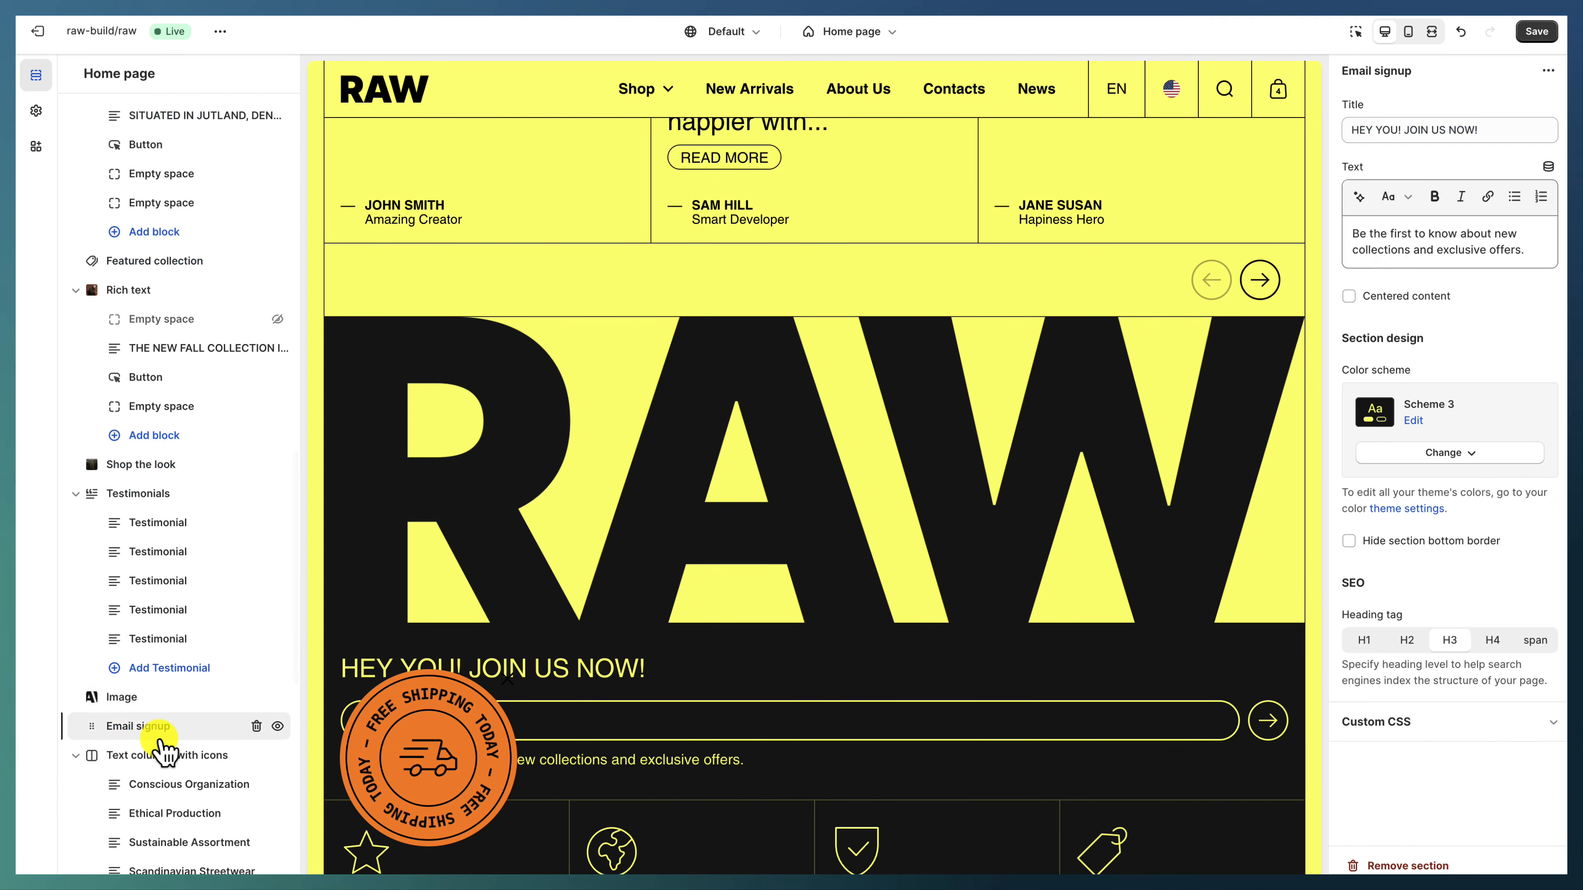
{"action": "scroll", "coordinate": [1078, 561], "scroll_direction": "down", "scroll_amount": 5}
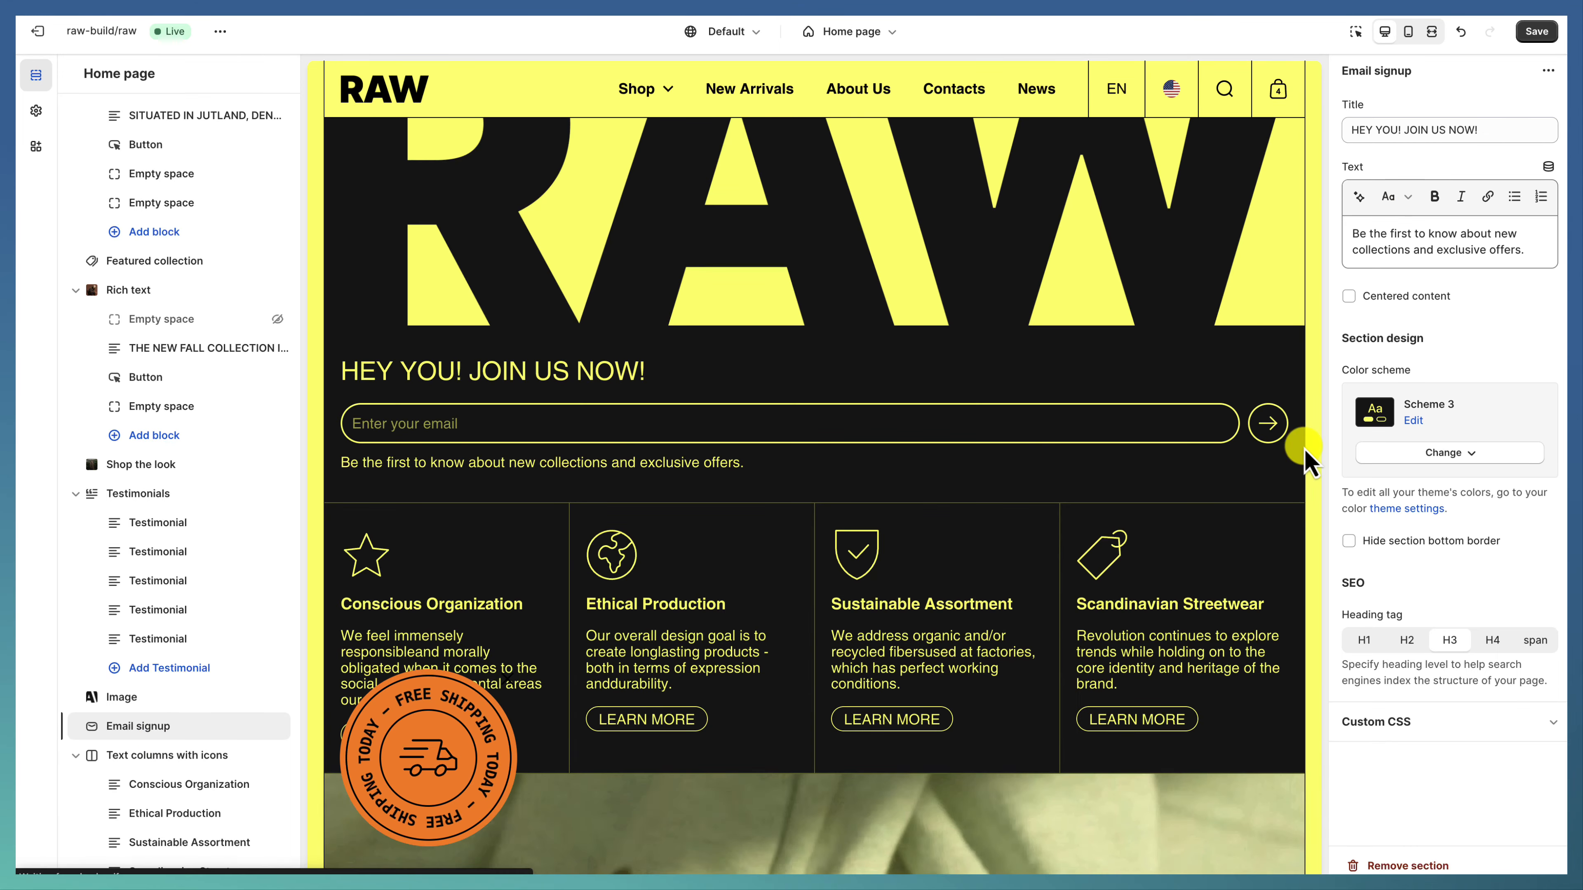
Step: Examine the Text columns with icons section's layout, title, caption and design settings, and its Conscious Organization block's icon, text and button settings
{"action": "left_click", "coordinate": [165, 756]}
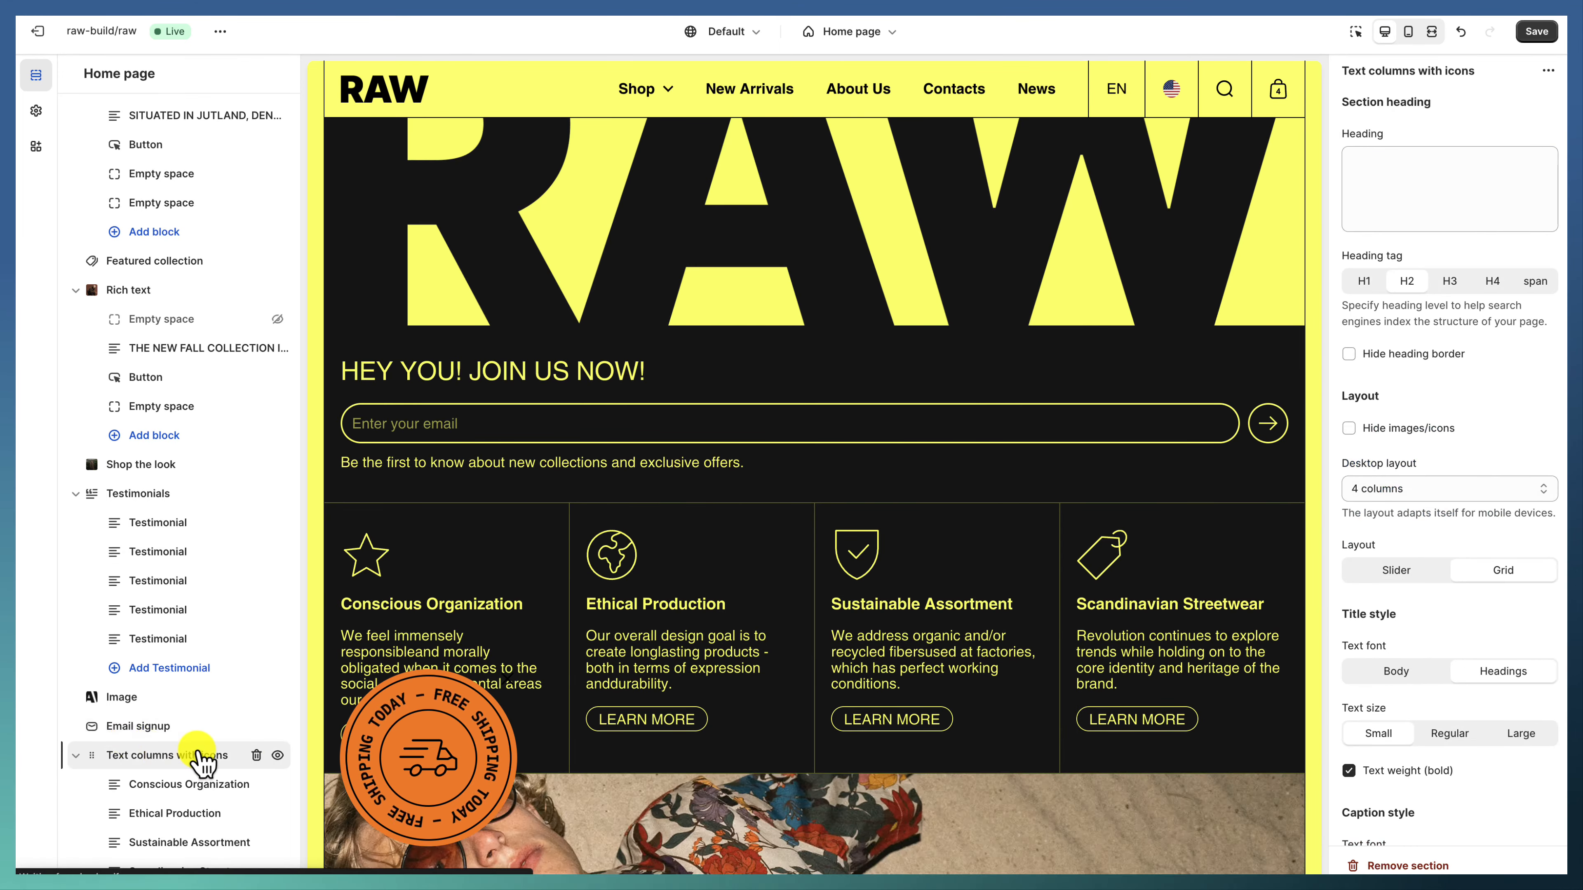
{"action": "scroll", "coordinate": [194, 642], "scroll_direction": "down", "scroll_amount": 4}
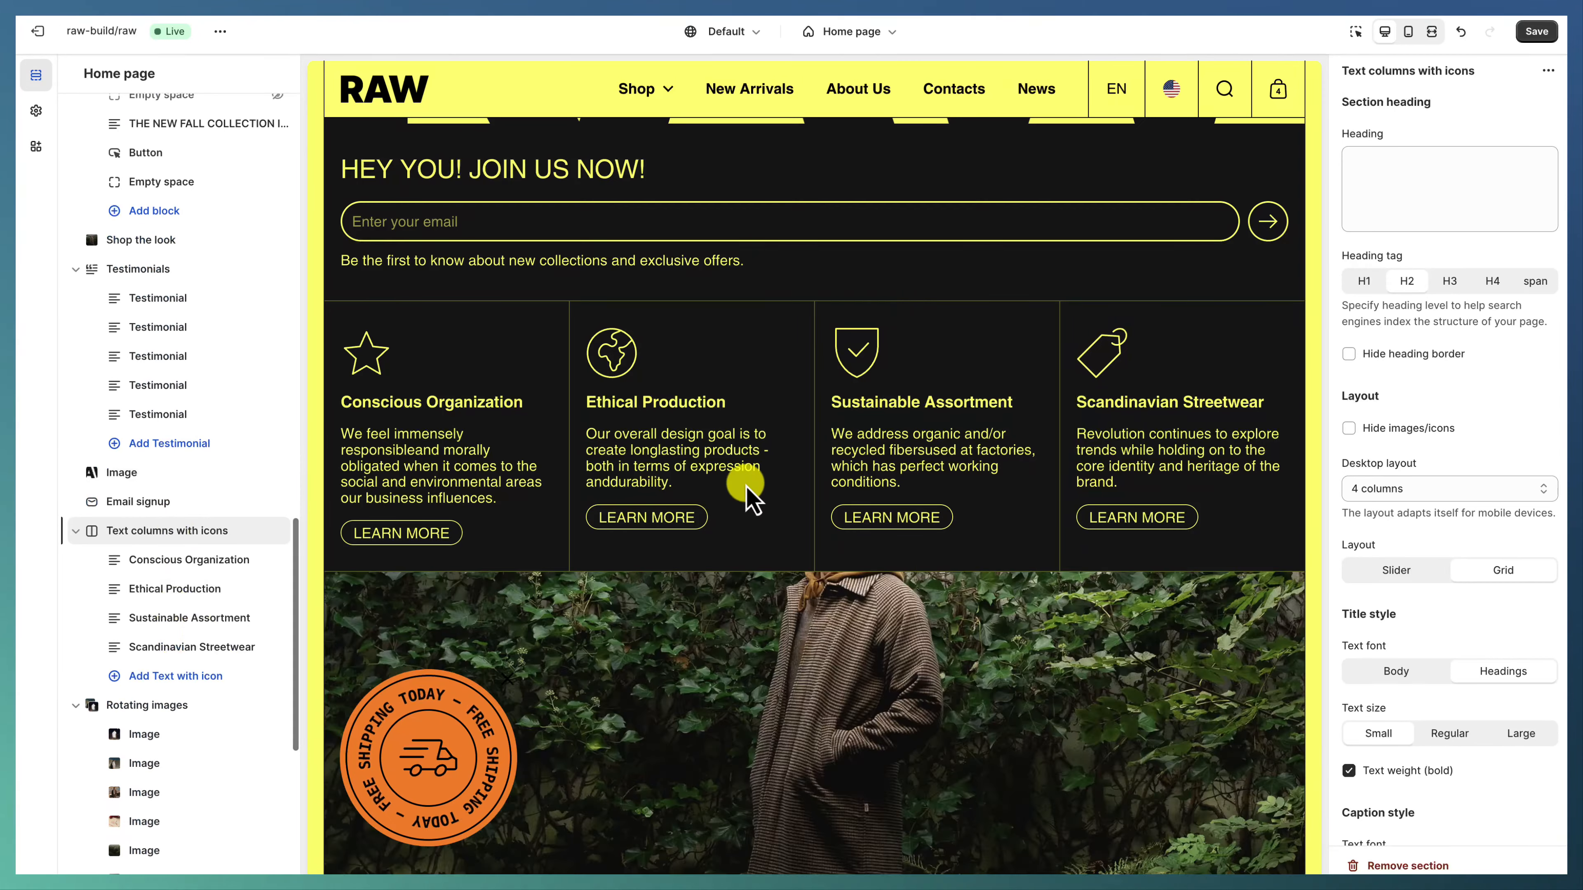
{"action": "scroll", "coordinate": [1433, 467], "scroll_direction": "down", "scroll_amount": 3}
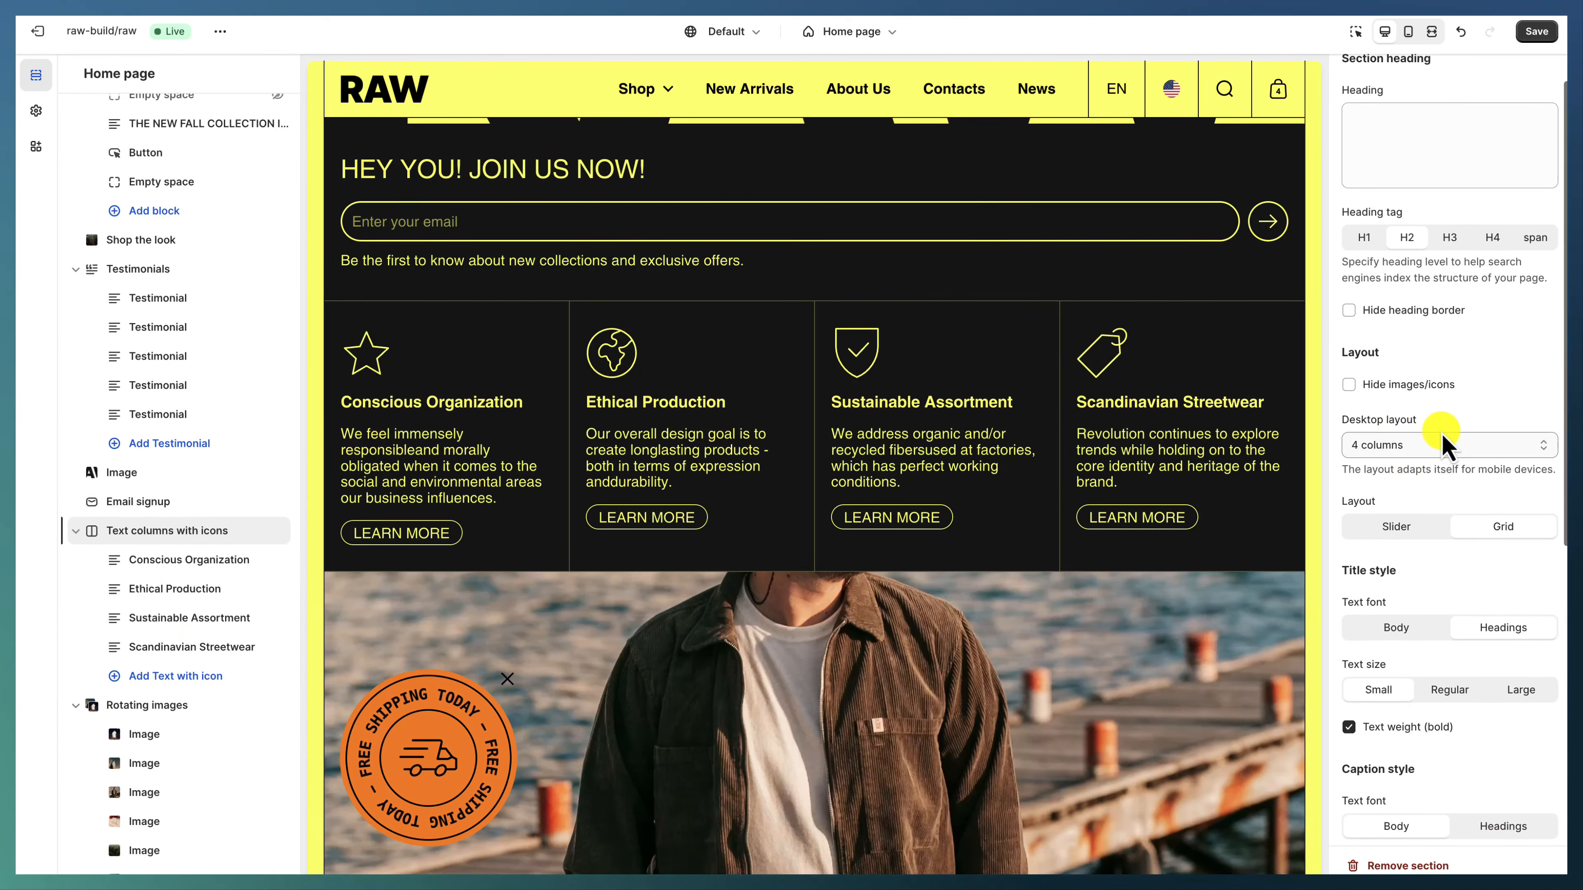
{"action": "scroll", "coordinate": [1490, 375], "scroll_direction": "down", "scroll_amount": 3}
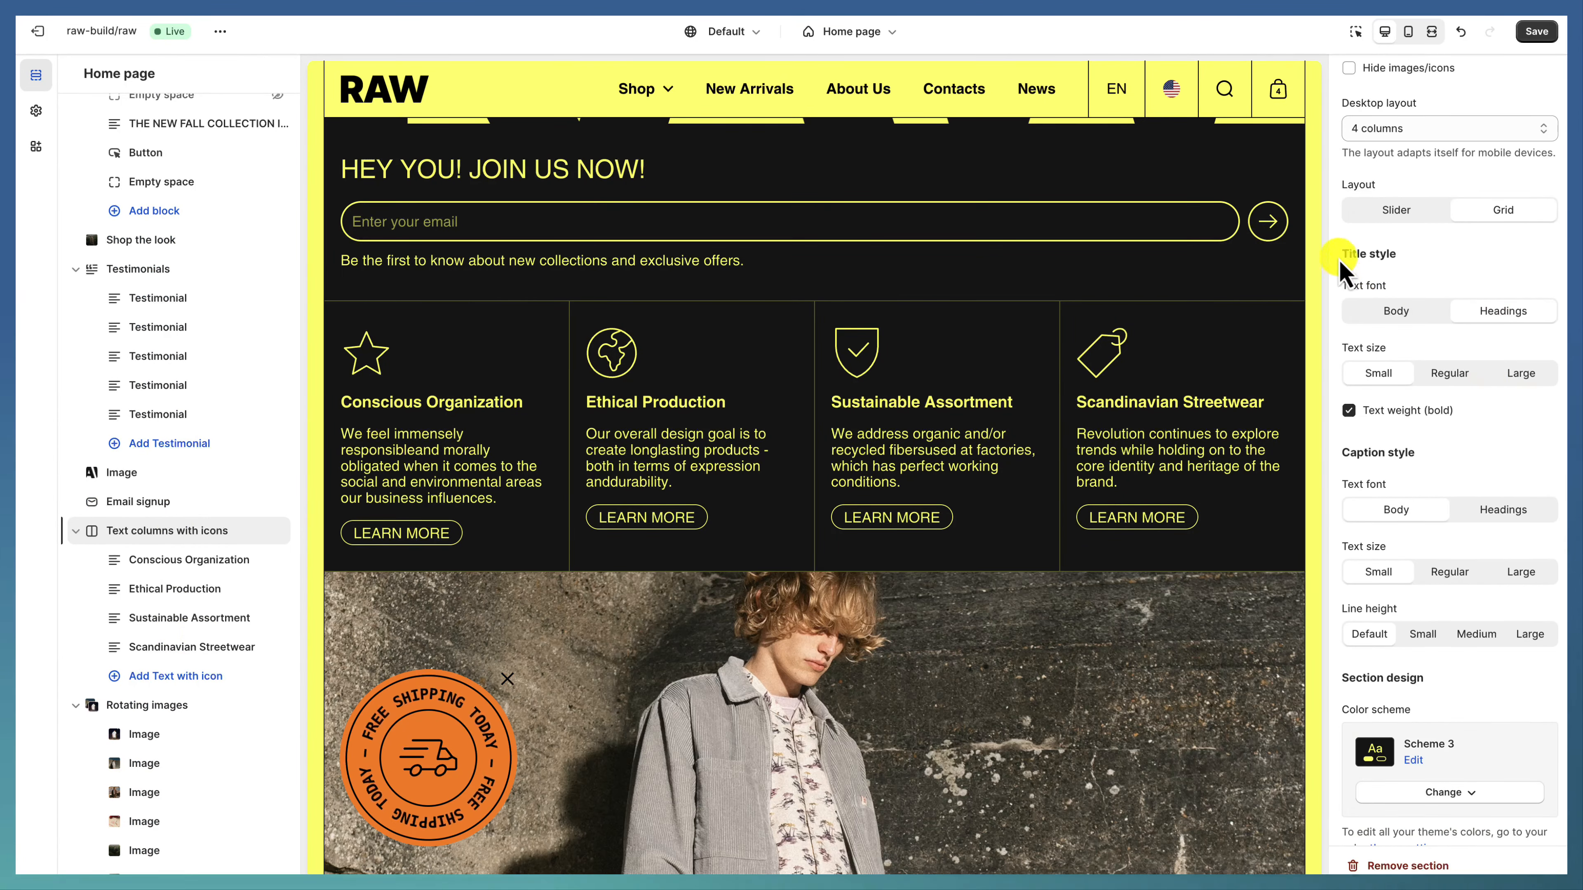
{"action": "scroll", "coordinate": [1495, 312], "scroll_direction": "down", "scroll_amount": 1}
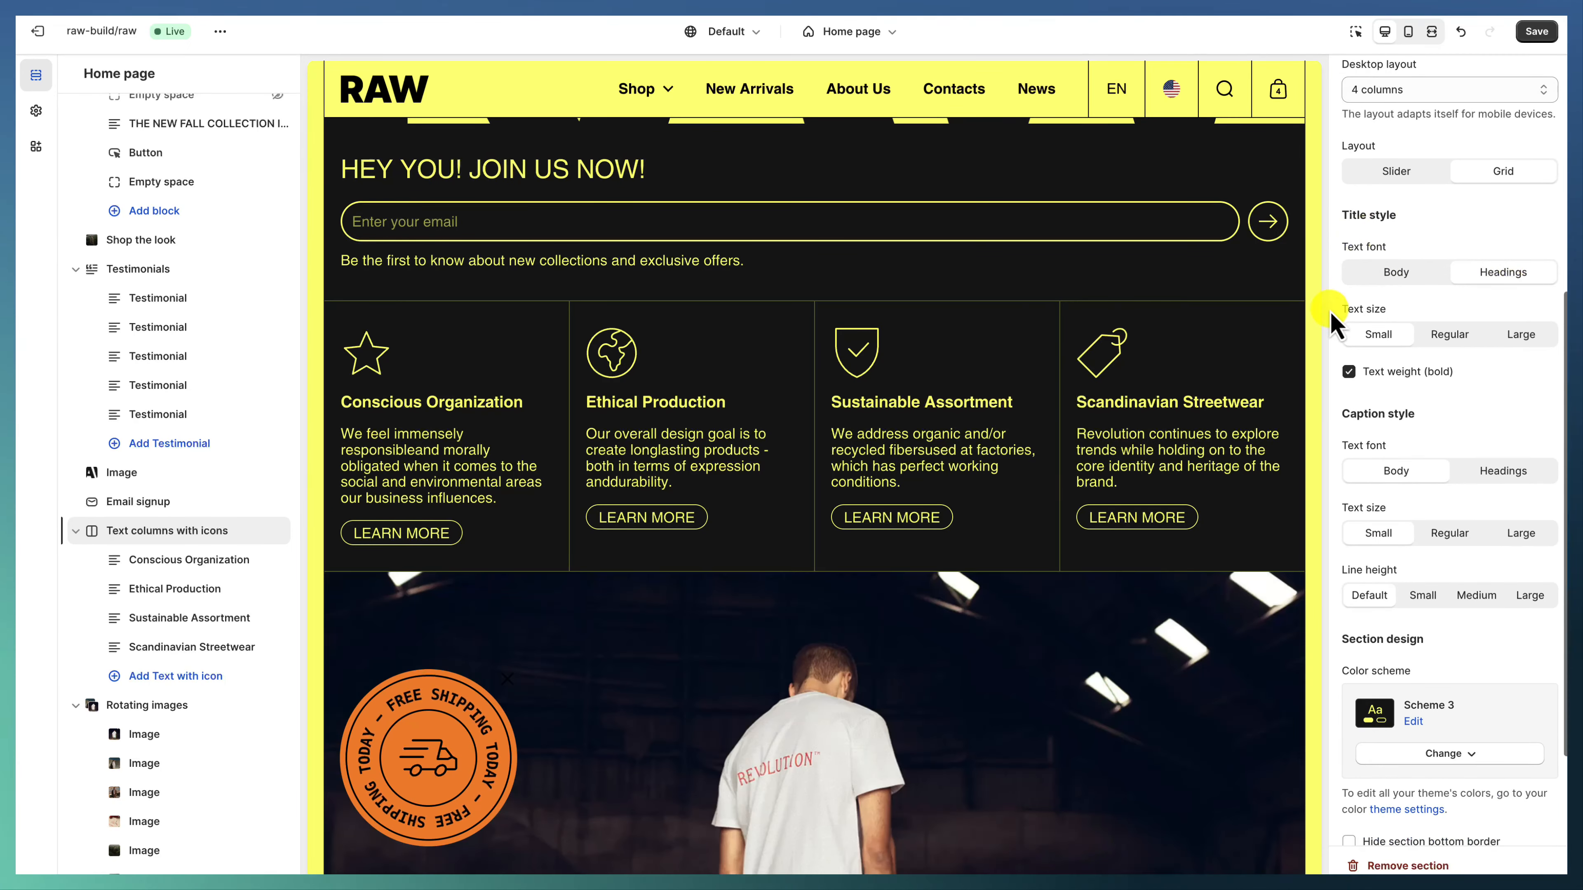
{"action": "scroll", "coordinate": [1434, 593], "scroll_direction": "down", "scroll_amount": 2}
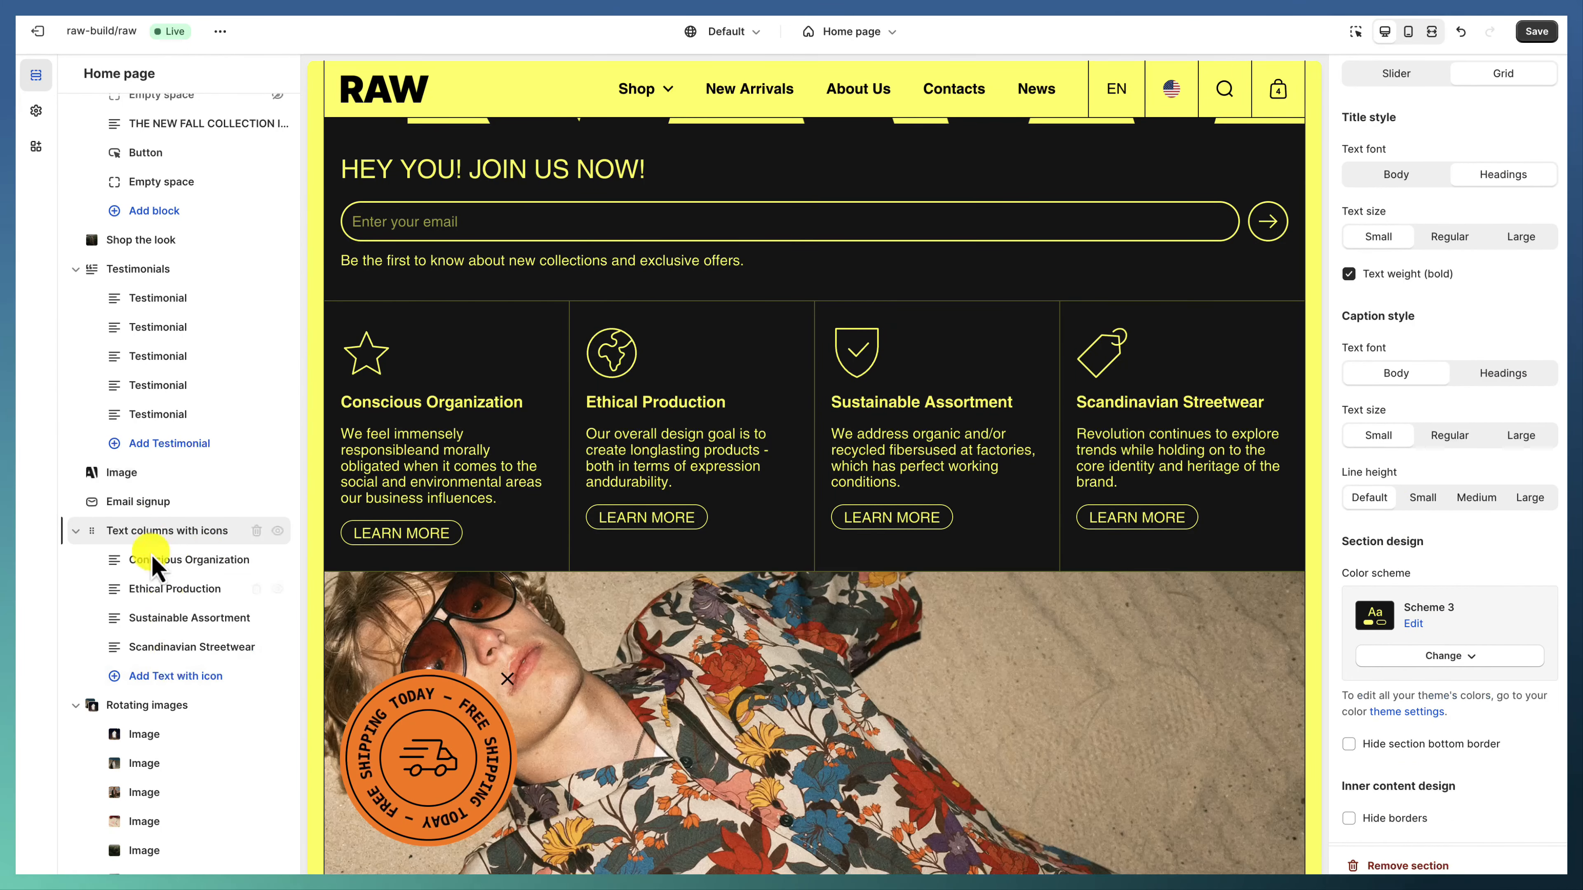
{"action": "left_click", "coordinate": [188, 559]}
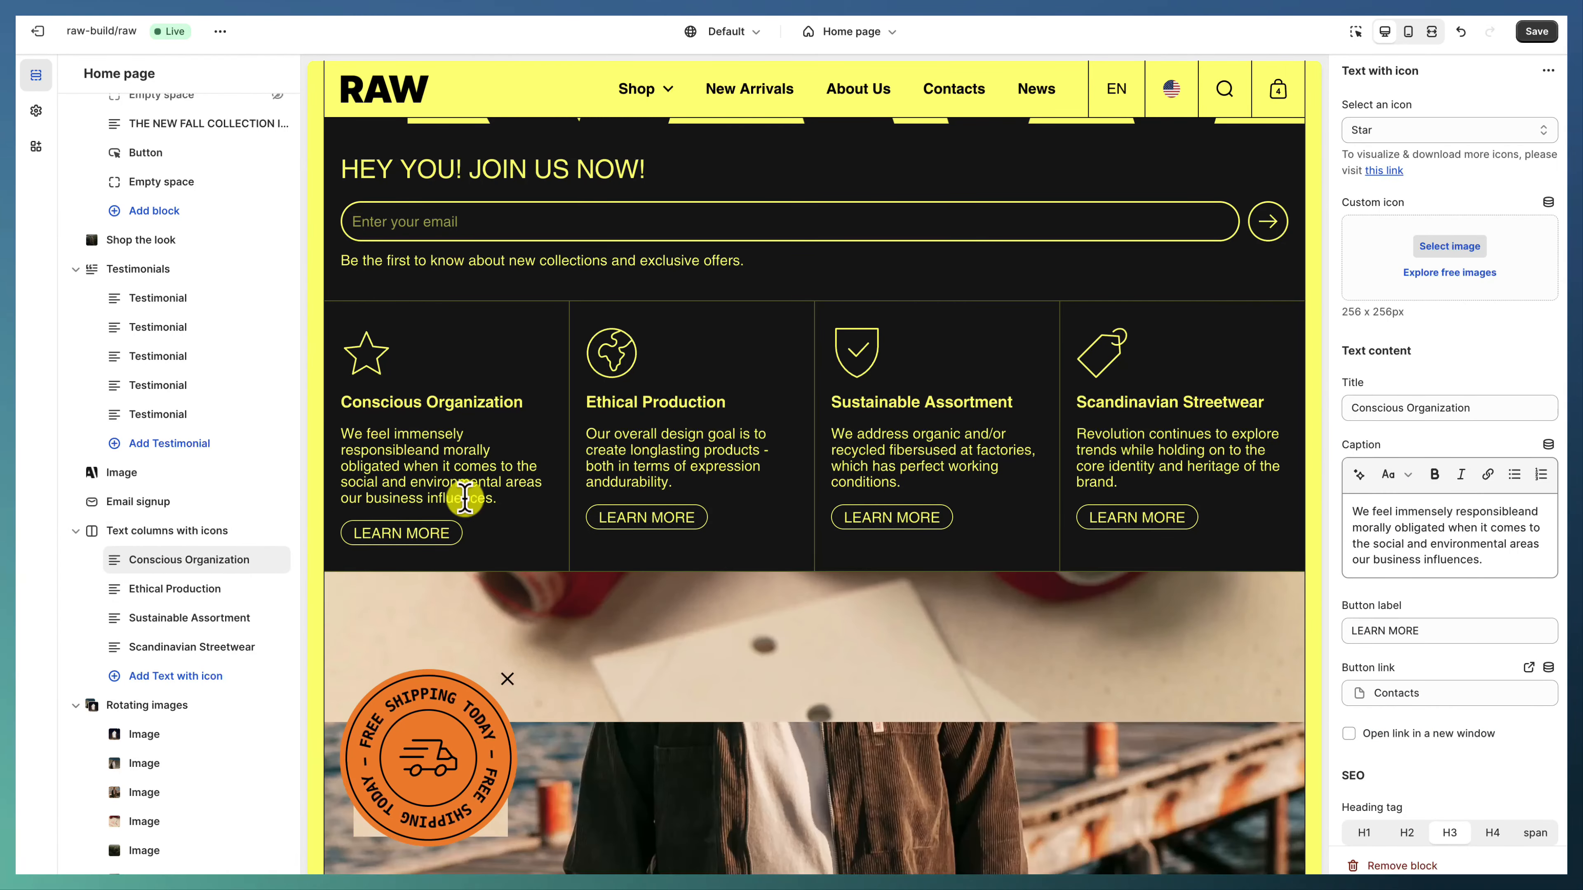
Step: Examine the Rotating images section's rotation speed, aspect ratio and design settings, and the footer group's Buttons section alignment and size settings
{"action": "left_click", "coordinate": [146, 705]}
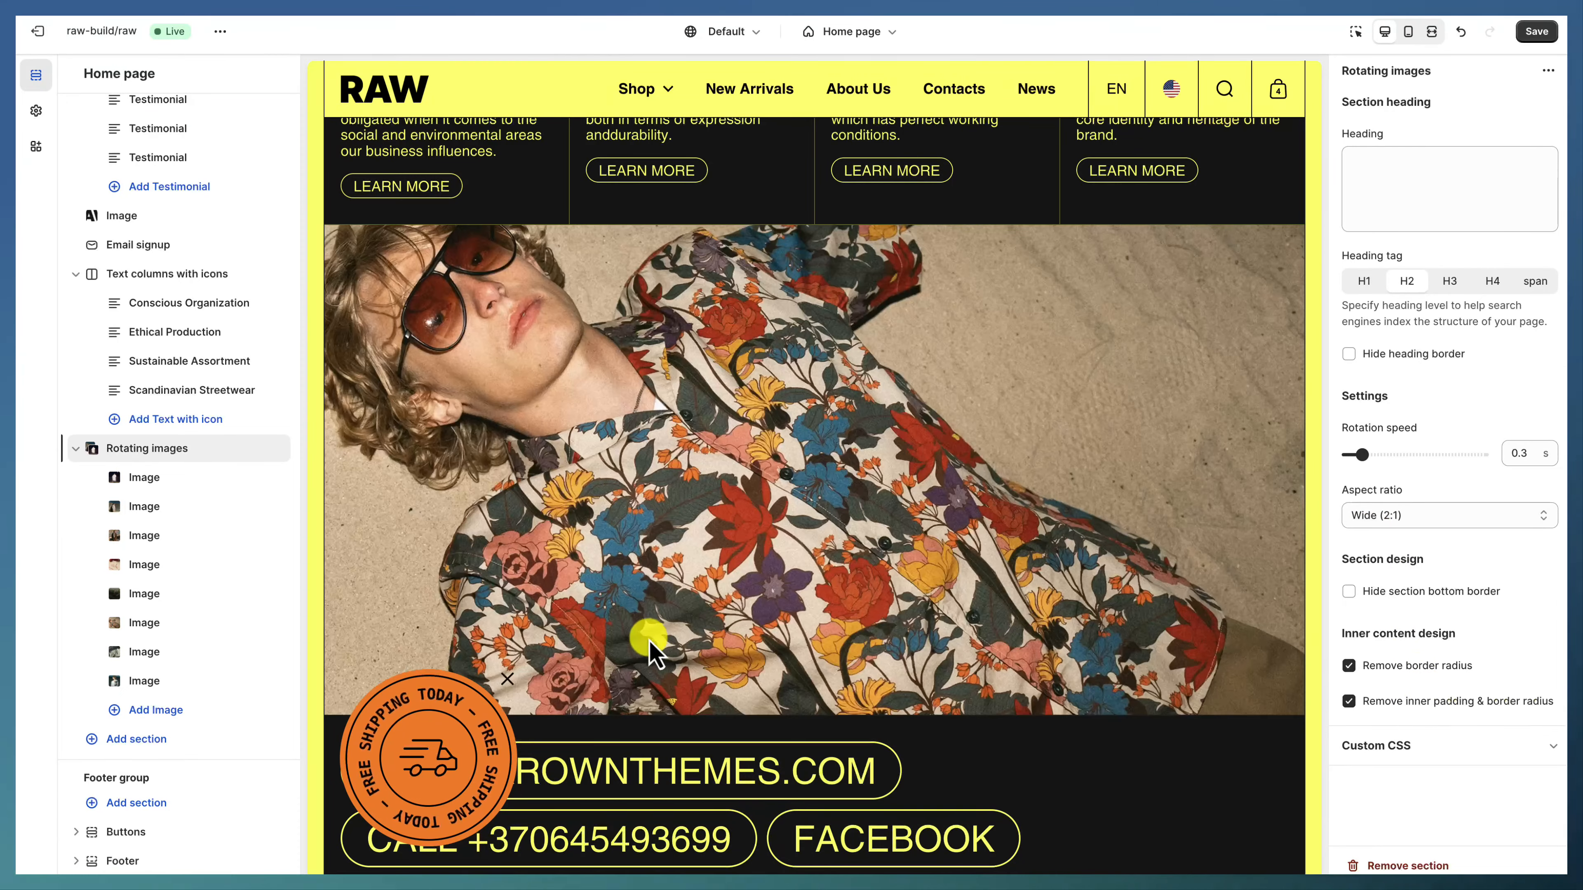
{"action": "scroll", "coordinate": [181, 652], "scroll_direction": "down", "scroll_amount": 2}
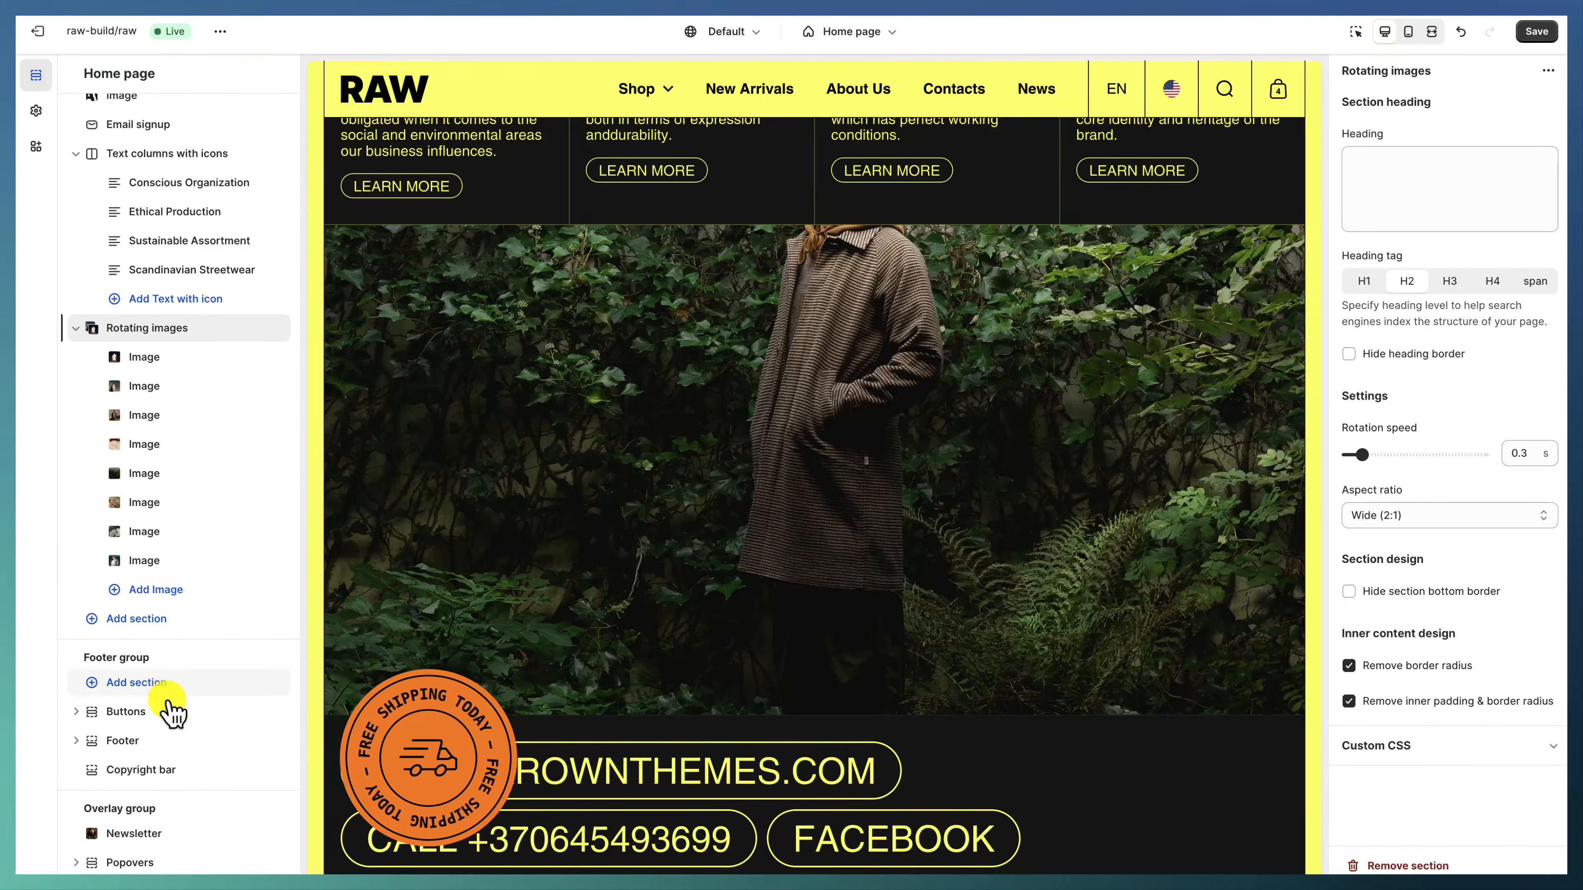
{"action": "scroll", "coordinate": [316, 630], "scroll_direction": "down", "scroll_amount": 7}
{"action": "left_click", "coordinate": [166, 715]}
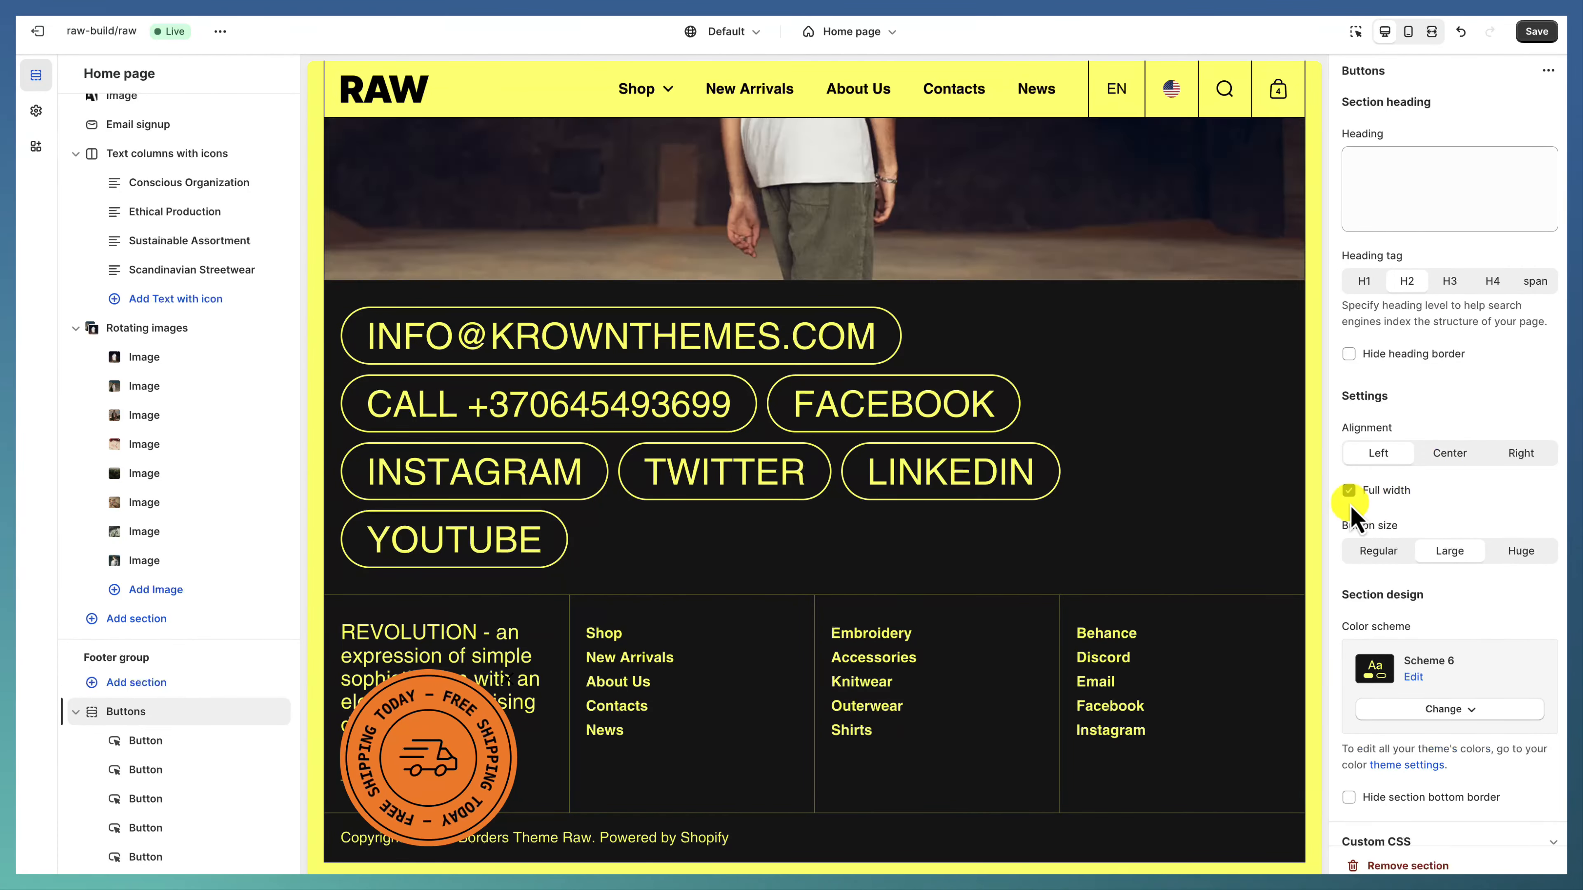
Step: Examine the Footer section's desktop layout, title style and design settings, and the Copyright bar's color scheme
{"action": "scroll", "coordinate": [187, 730], "scroll_direction": "down", "scroll_amount": 4}
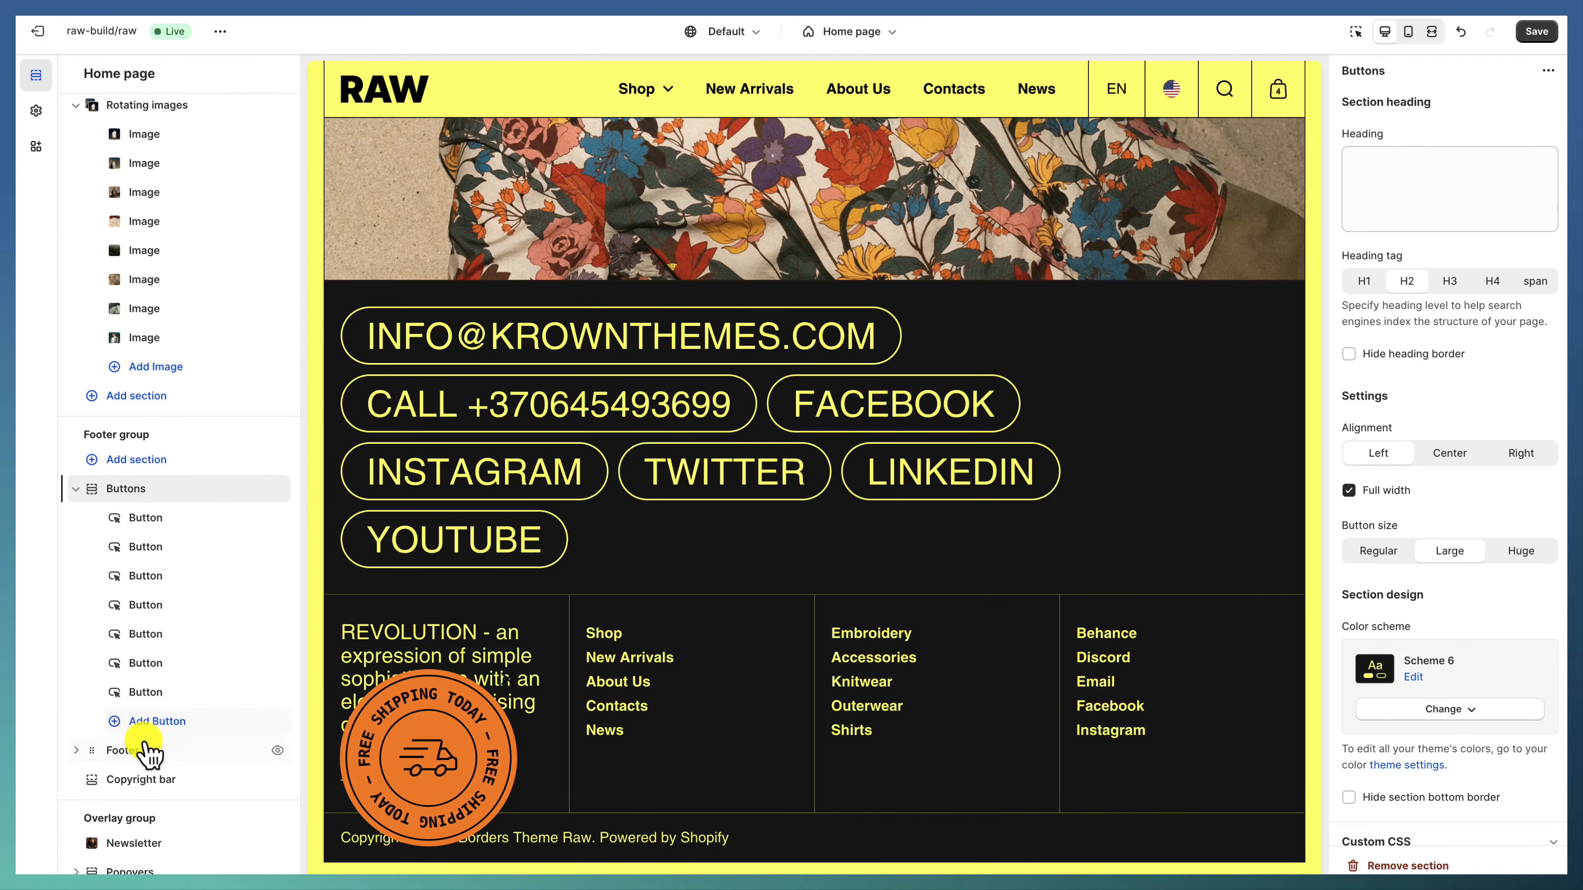
{"action": "left_click", "coordinate": [147, 750]}
{"action": "scroll", "coordinate": [254, 697], "scroll_direction": "down", "scroll_amount": 2}
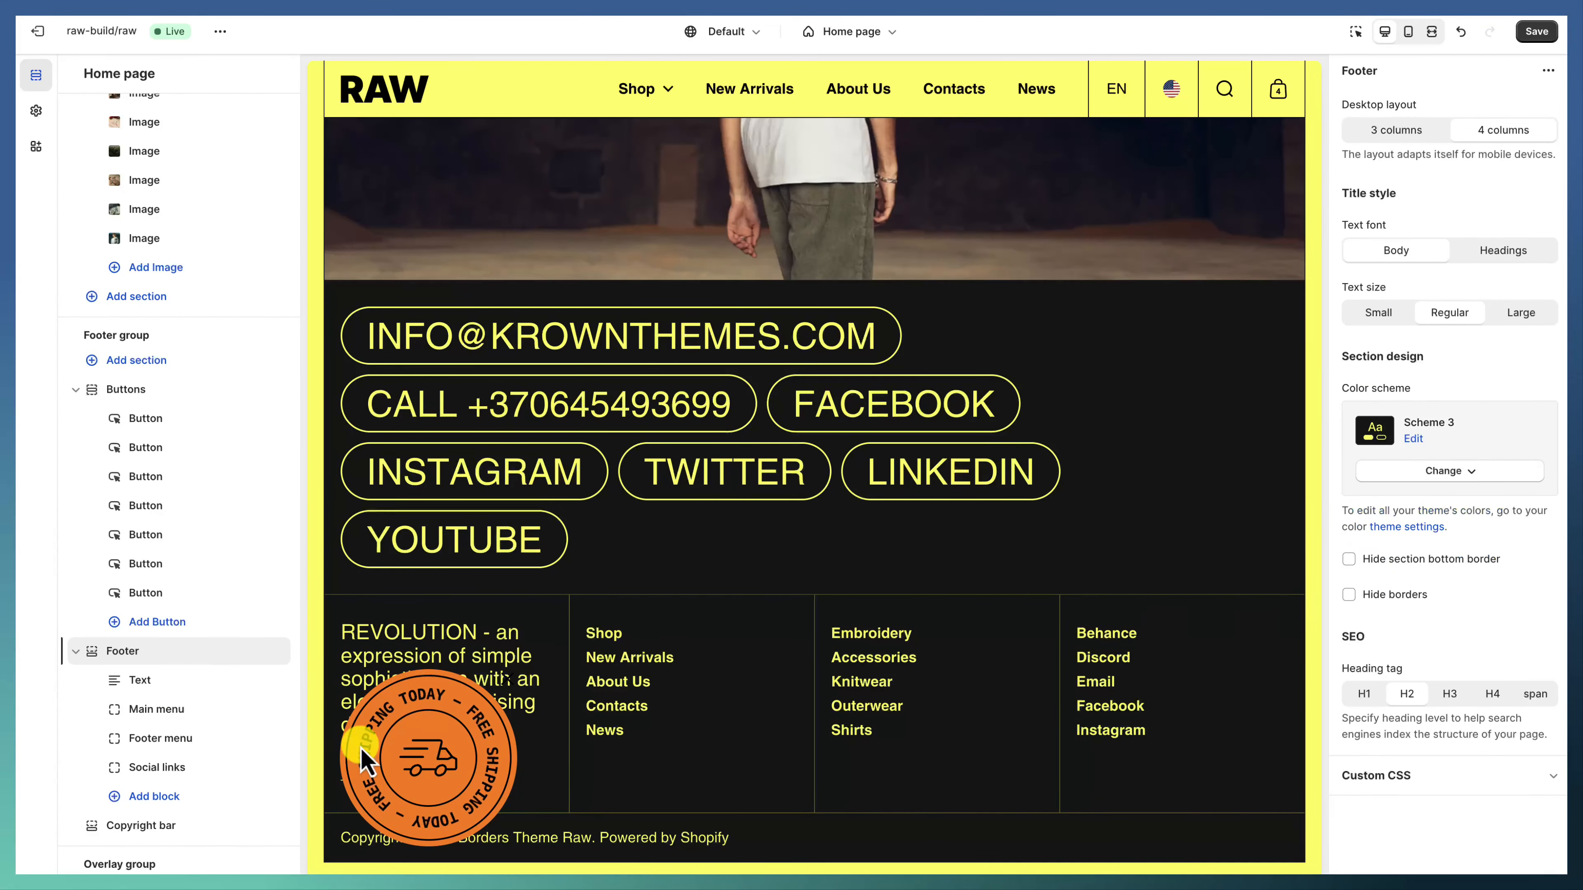
{"action": "scroll", "coordinate": [188, 726], "scroll_direction": "down", "scroll_amount": 2}
{"action": "left_click", "coordinate": [174, 705]}
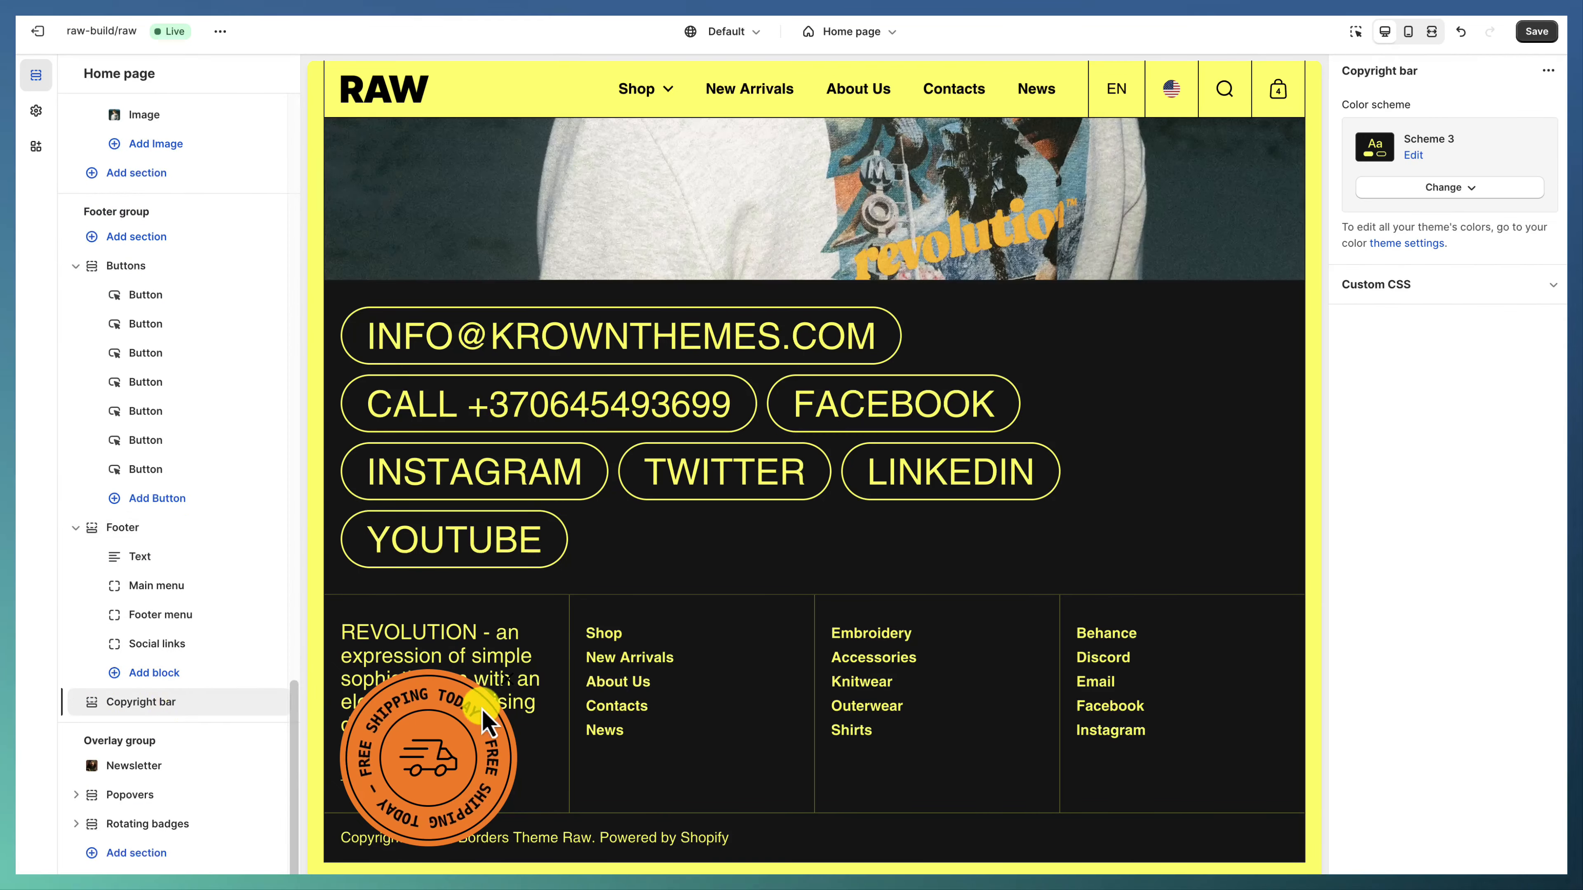
Step: Open the overlay group's Newsletter section and examine its heading, content, image, popup timing, frequency and section design settings
{"action": "left_click", "coordinate": [134, 765]}
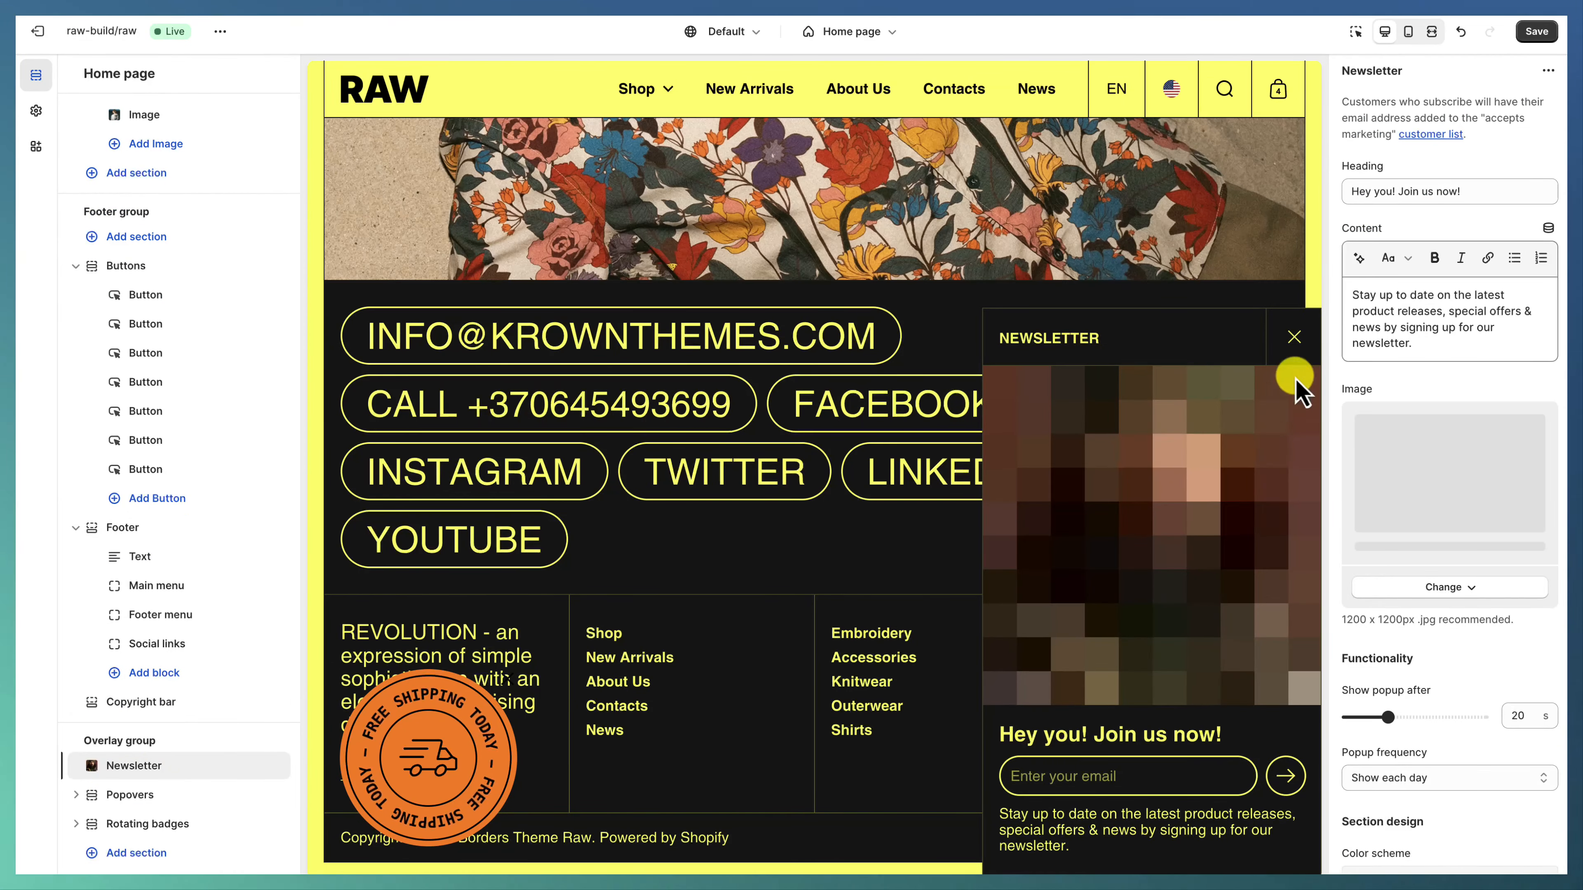
{"action": "scroll", "coordinate": [1487, 467], "scroll_direction": "down", "scroll_amount": 3}
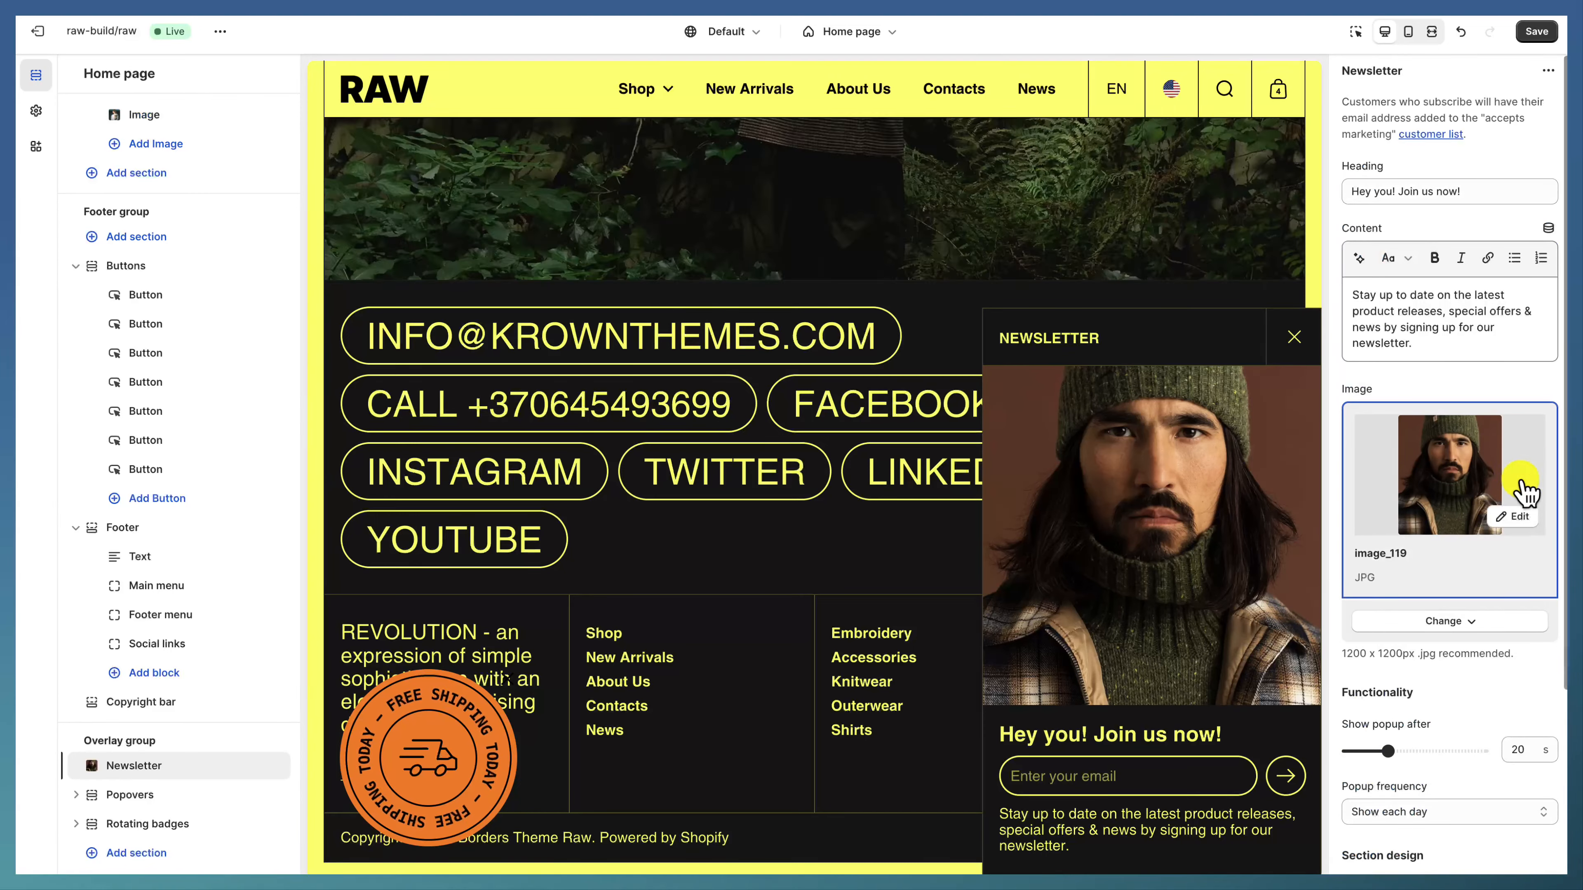
{"action": "scroll", "coordinate": [1515, 526], "scroll_direction": "down", "scroll_amount": 4}
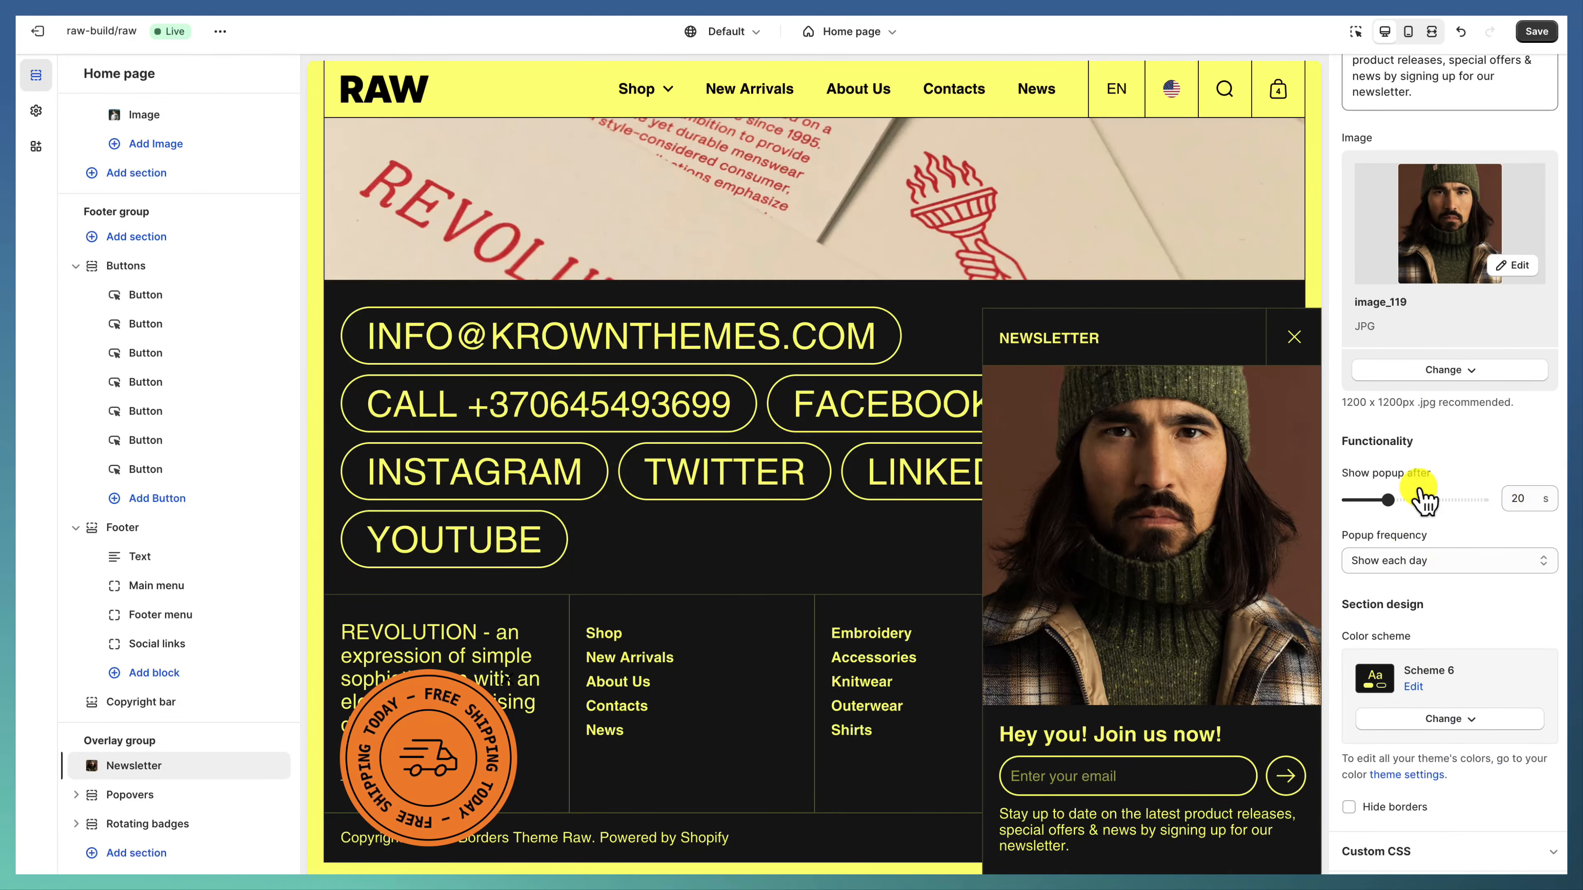
Step: Examine the Popovers settings and the Rotating badges section's FREE SHIPPING TODAY badge text, icon, design, border and visibility settings
{"action": "left_click", "coordinate": [198, 796]}
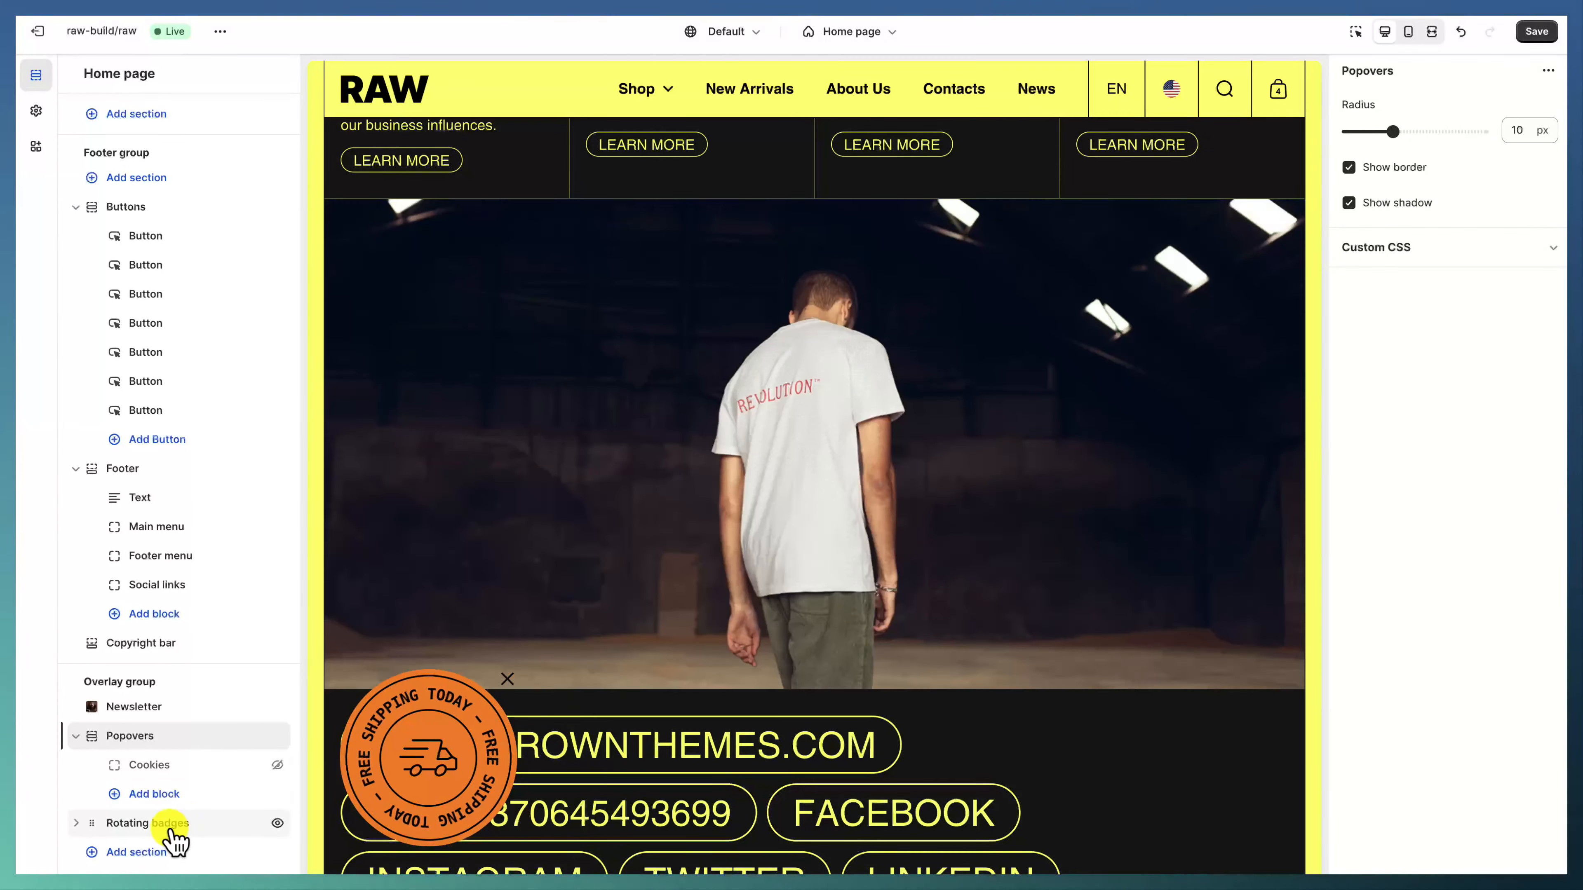
{"action": "left_click", "coordinate": [172, 825]}
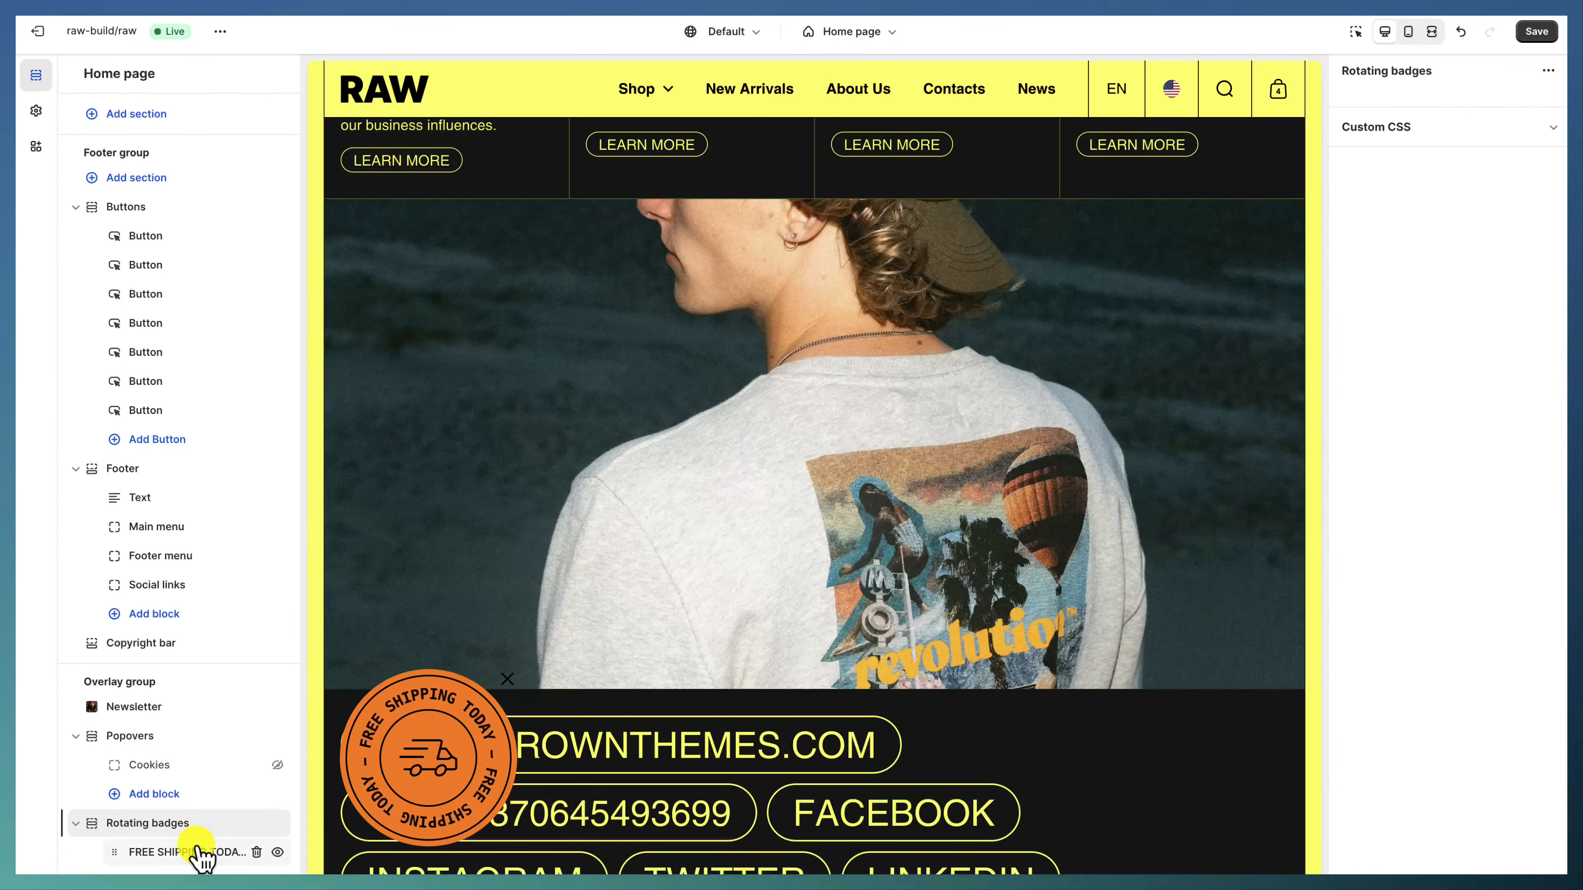
{"action": "left_click", "coordinate": [202, 852]}
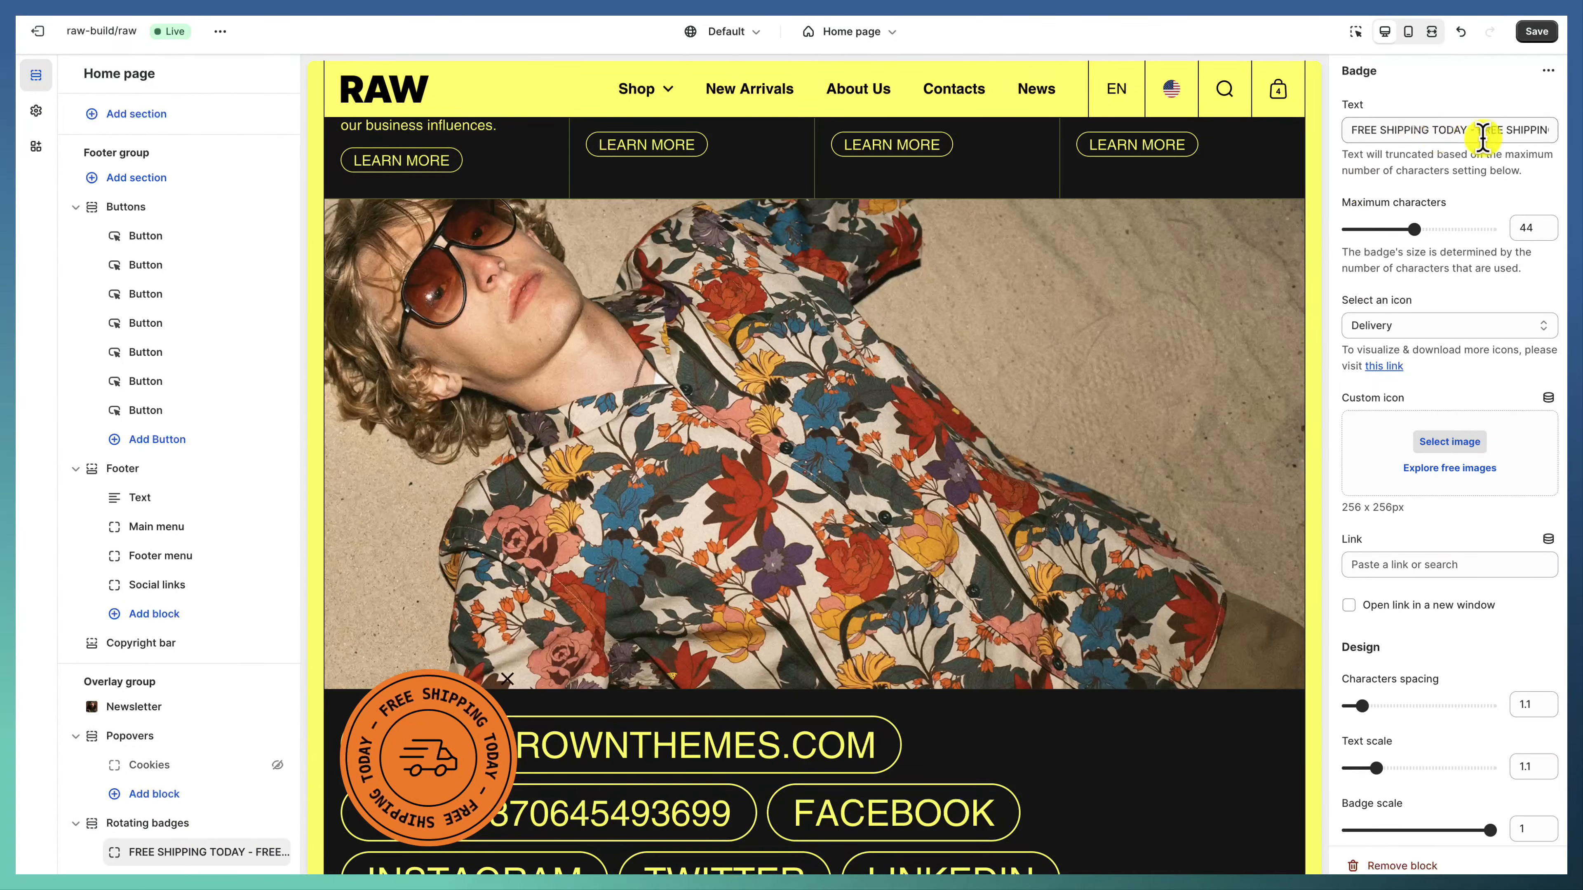
{"action": "scroll", "coordinate": [1427, 499], "scroll_direction": "down", "scroll_amount": 4}
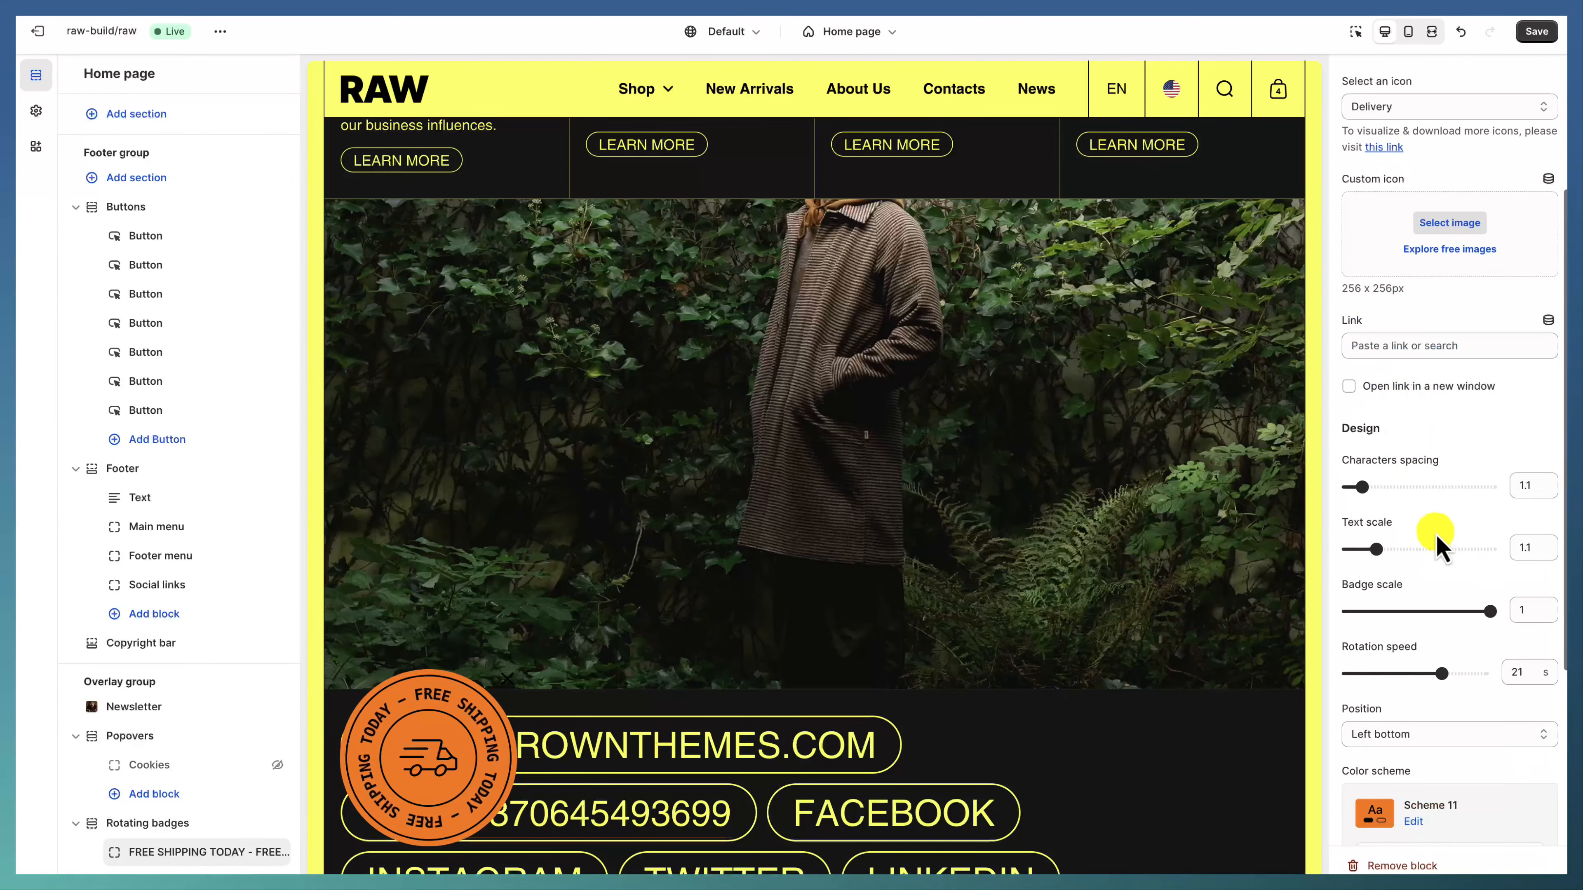
{"action": "scroll", "coordinate": [1532, 604], "scroll_direction": "down", "scroll_amount": 2}
{"action": "scroll", "coordinate": [1532, 604], "scroll_direction": "down", "scroll_amount": 1}
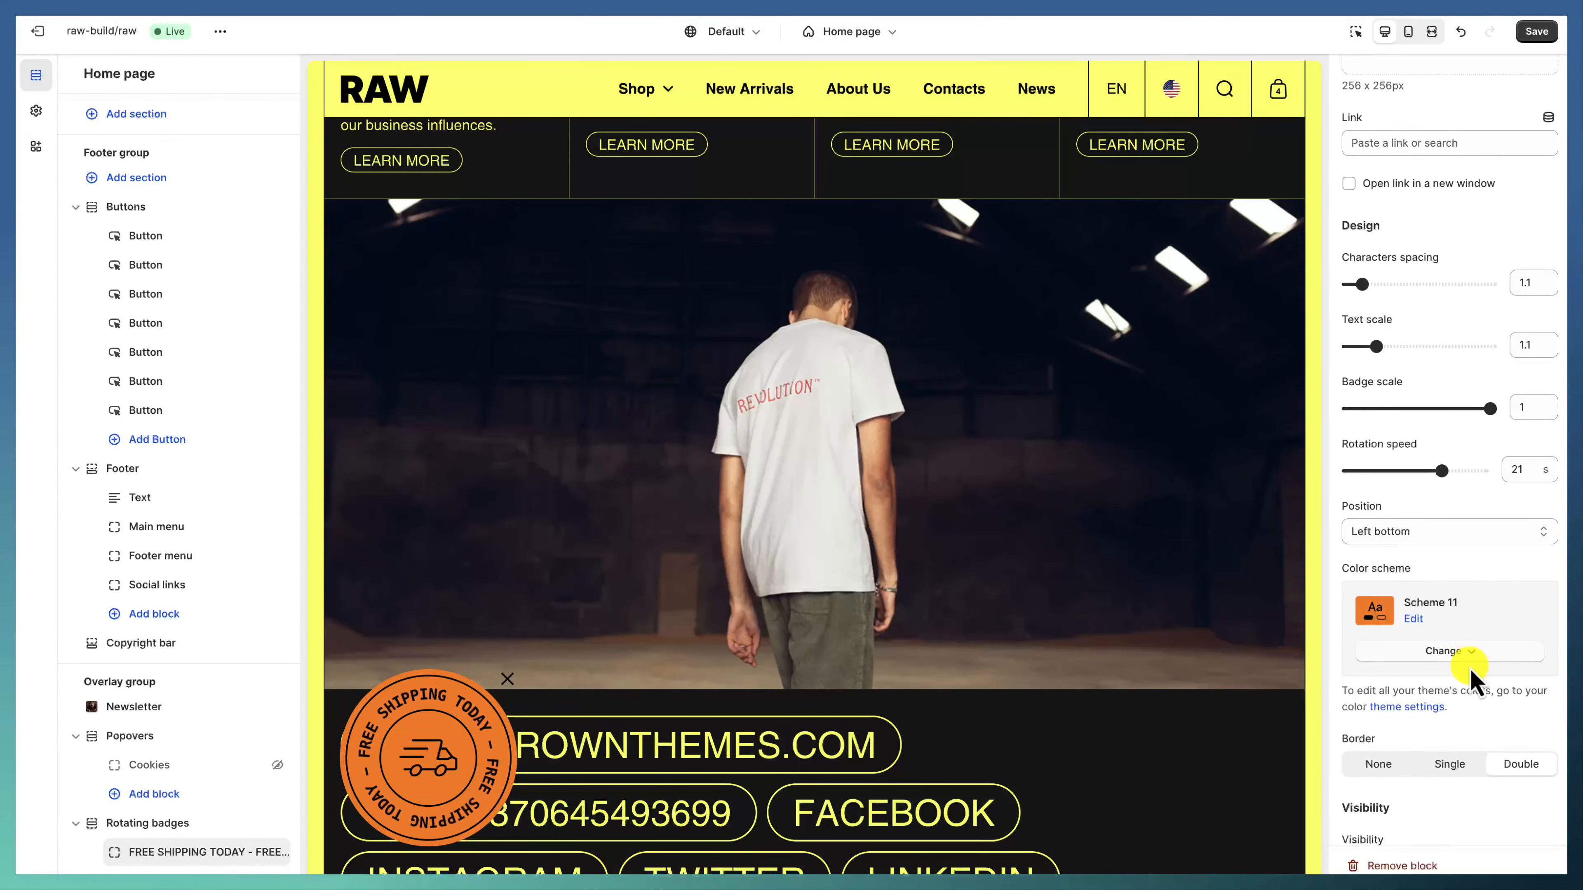
{"action": "scroll", "coordinate": [1459, 680], "scroll_direction": "down", "scroll_amount": 1}
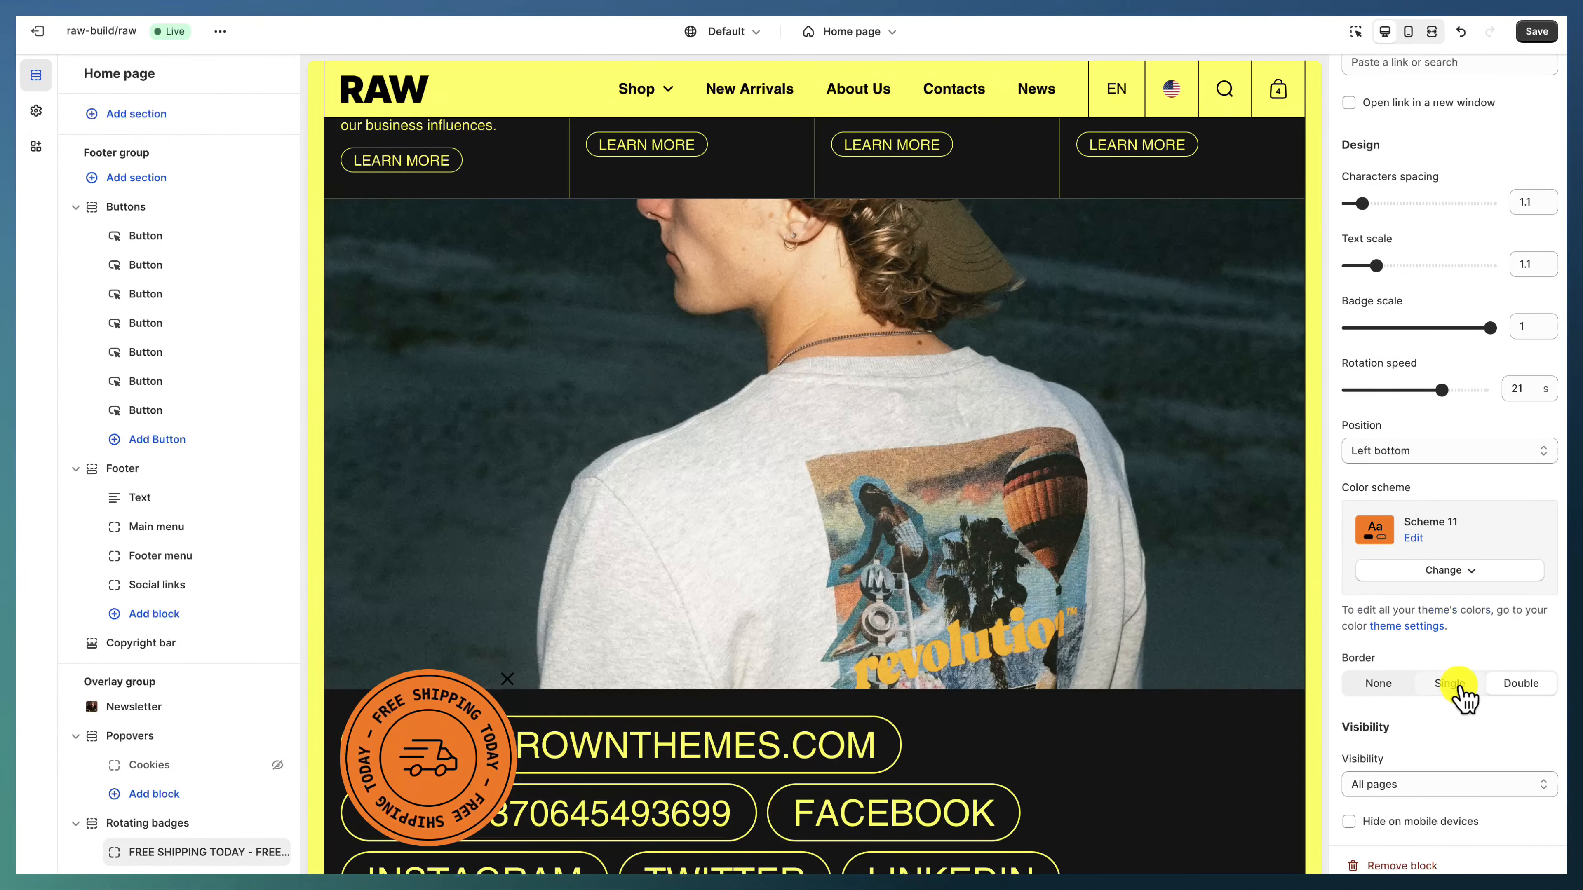
Step: Open the Knitwear collection from the store header's Shop navigation
{"action": "scroll", "coordinate": [577, 527], "scroll_direction": "up", "scroll_amount": 15}
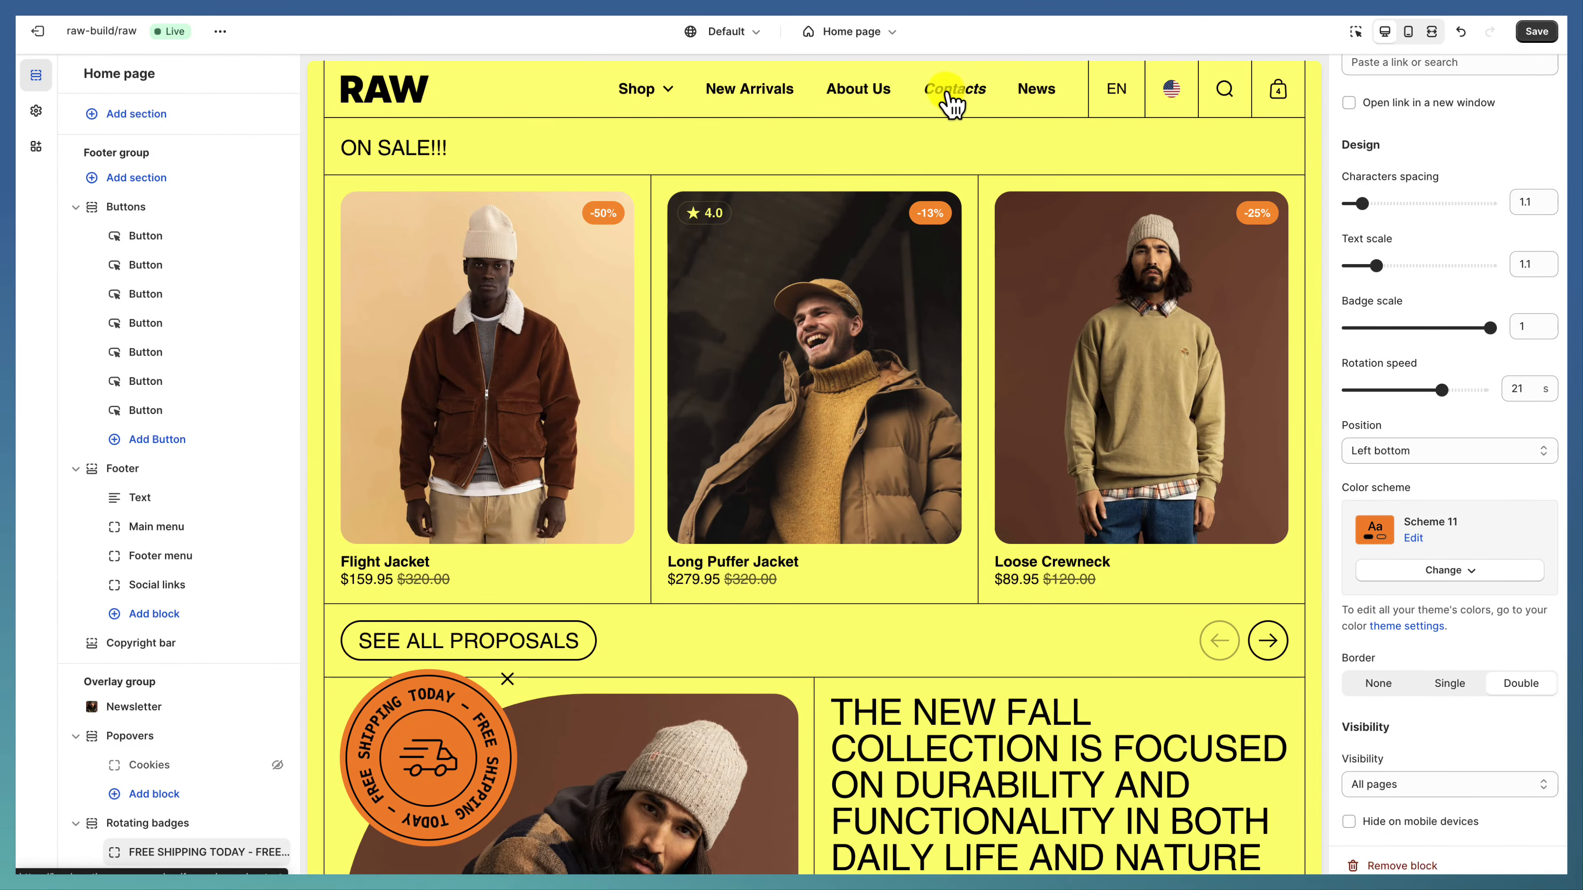
{"action": "left_click", "coordinate": [670, 94]}
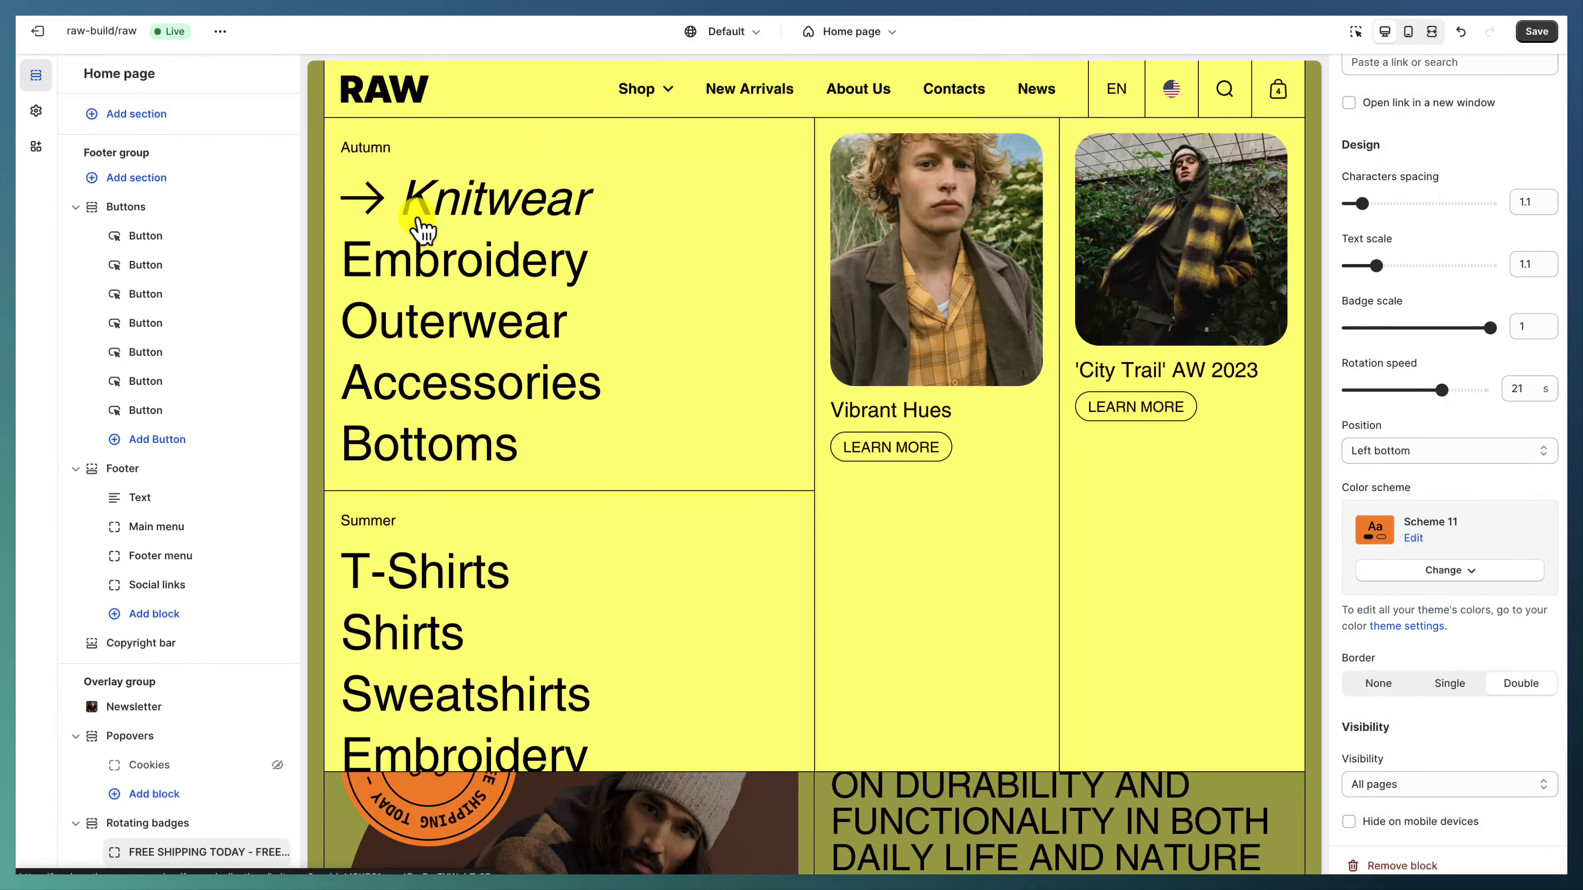
{"action": "left_click", "coordinate": [424, 231]}
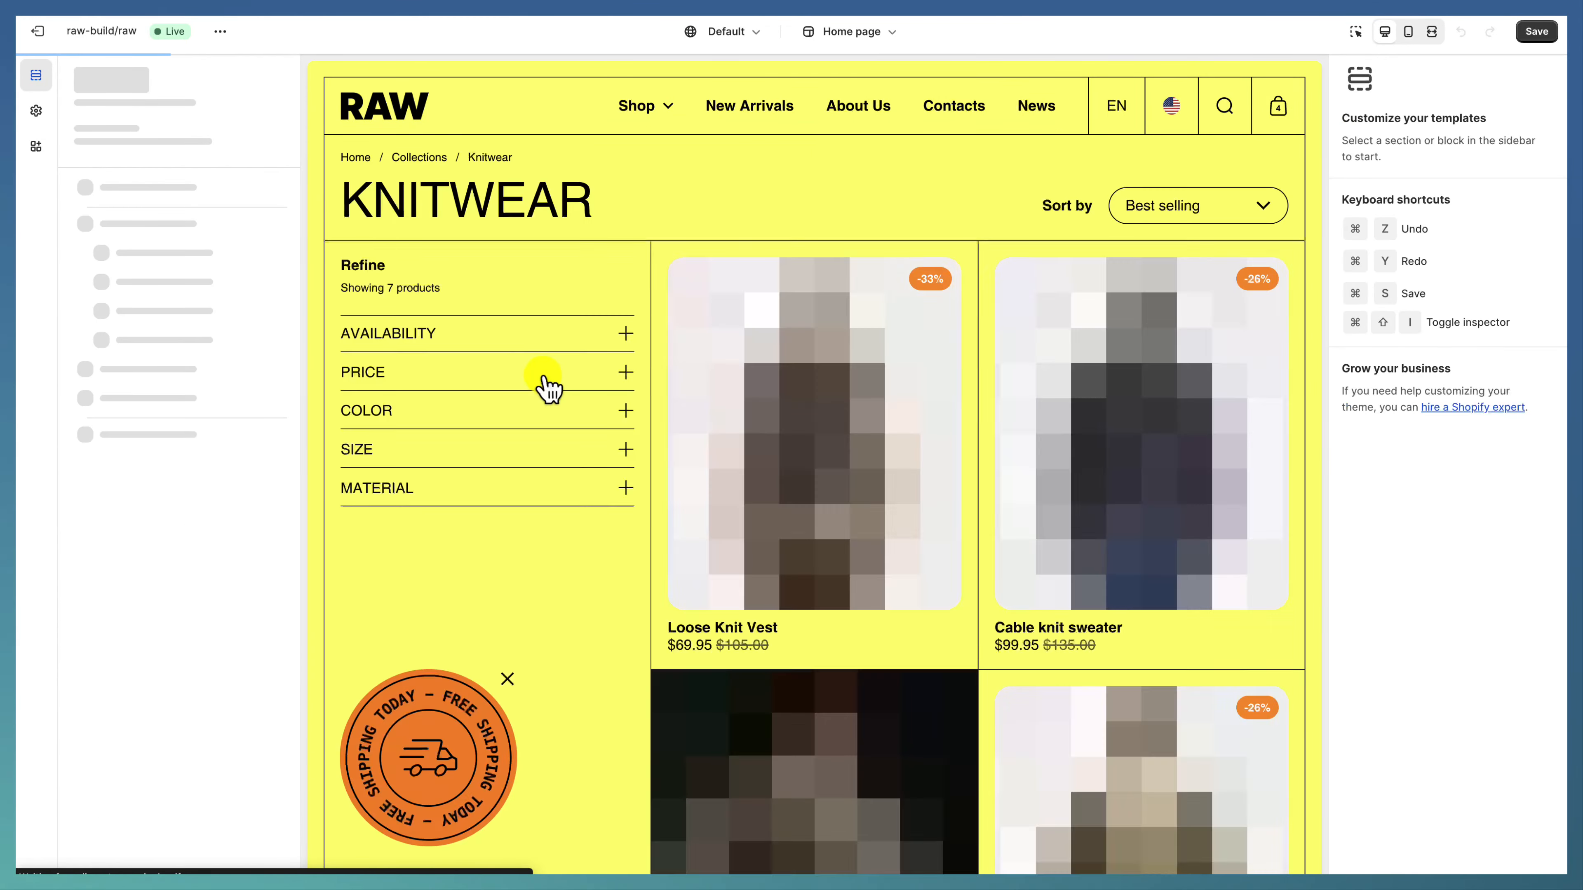
Step: Open the Collection page section and examine its image banner, product grid, filtering and sorting settings
{"action": "left_click", "coordinate": [137, 496]}
{"action": "scroll", "coordinate": [654, 471], "scroll_direction": "down", "scroll_amount": 1}
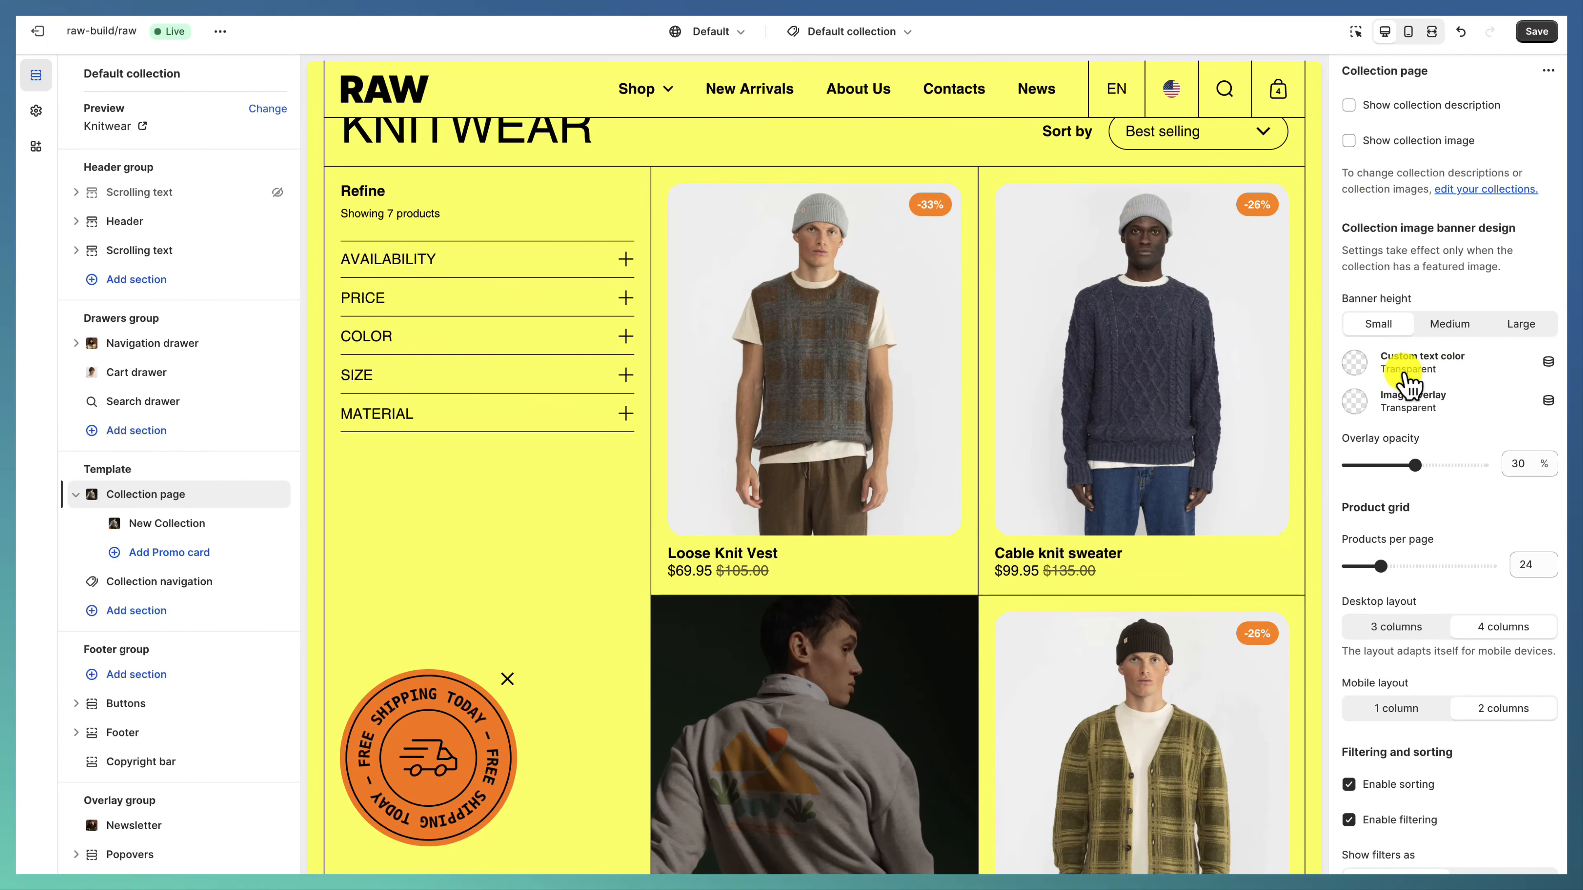
{"action": "scroll", "coordinate": [1409, 381], "scroll_direction": "down", "scroll_amount": 2}
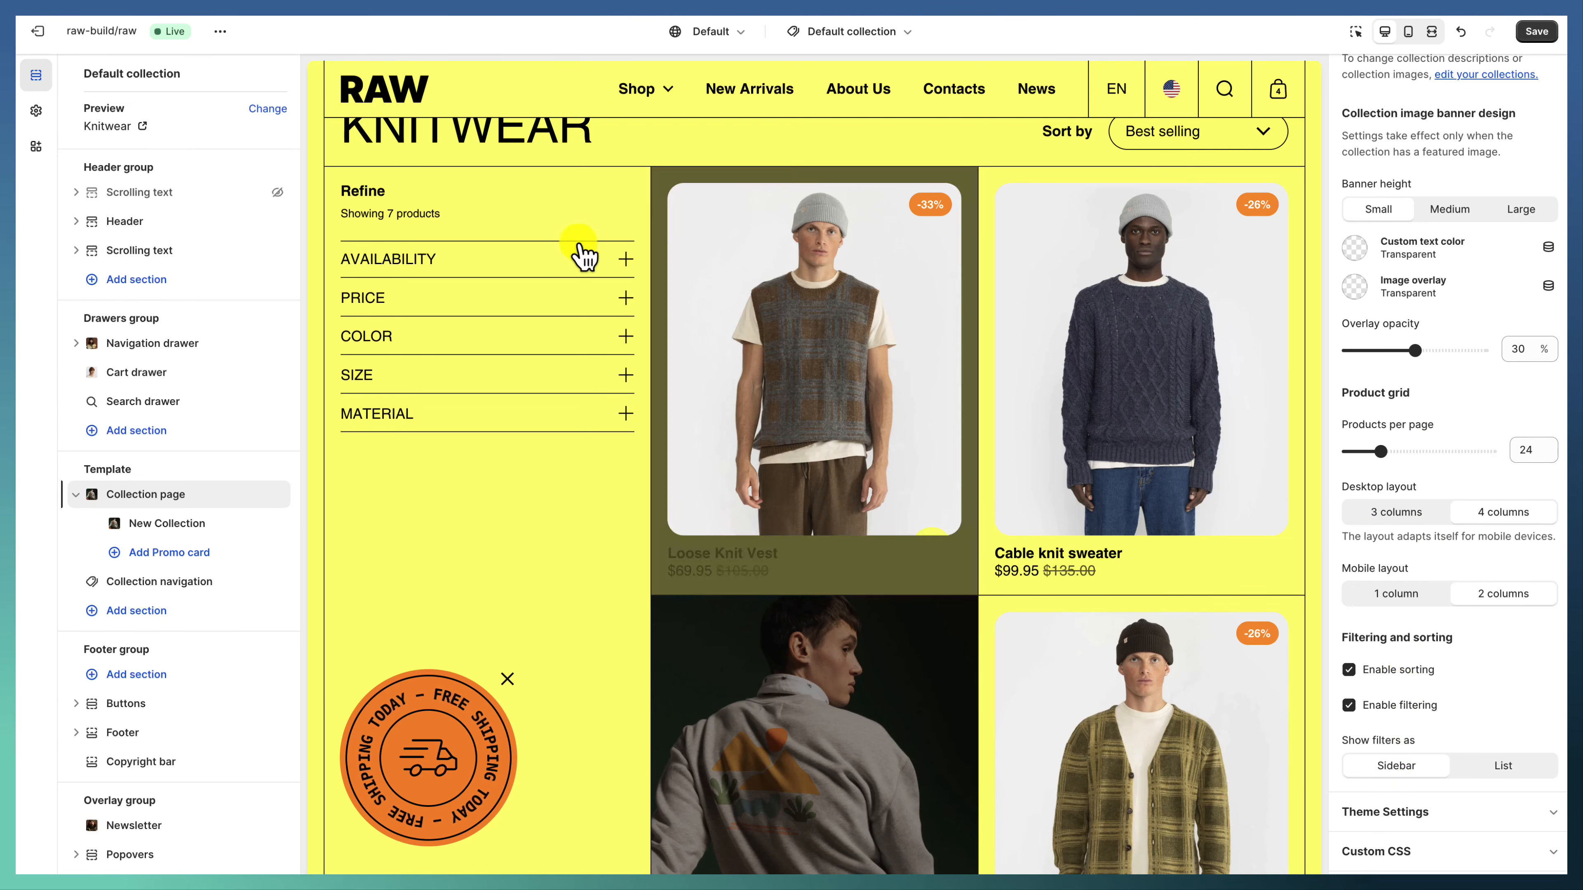
Step: Open the New Collection promo card and examine its position, media, overlay, text content and link settings
{"action": "left_click", "coordinate": [193, 525]}
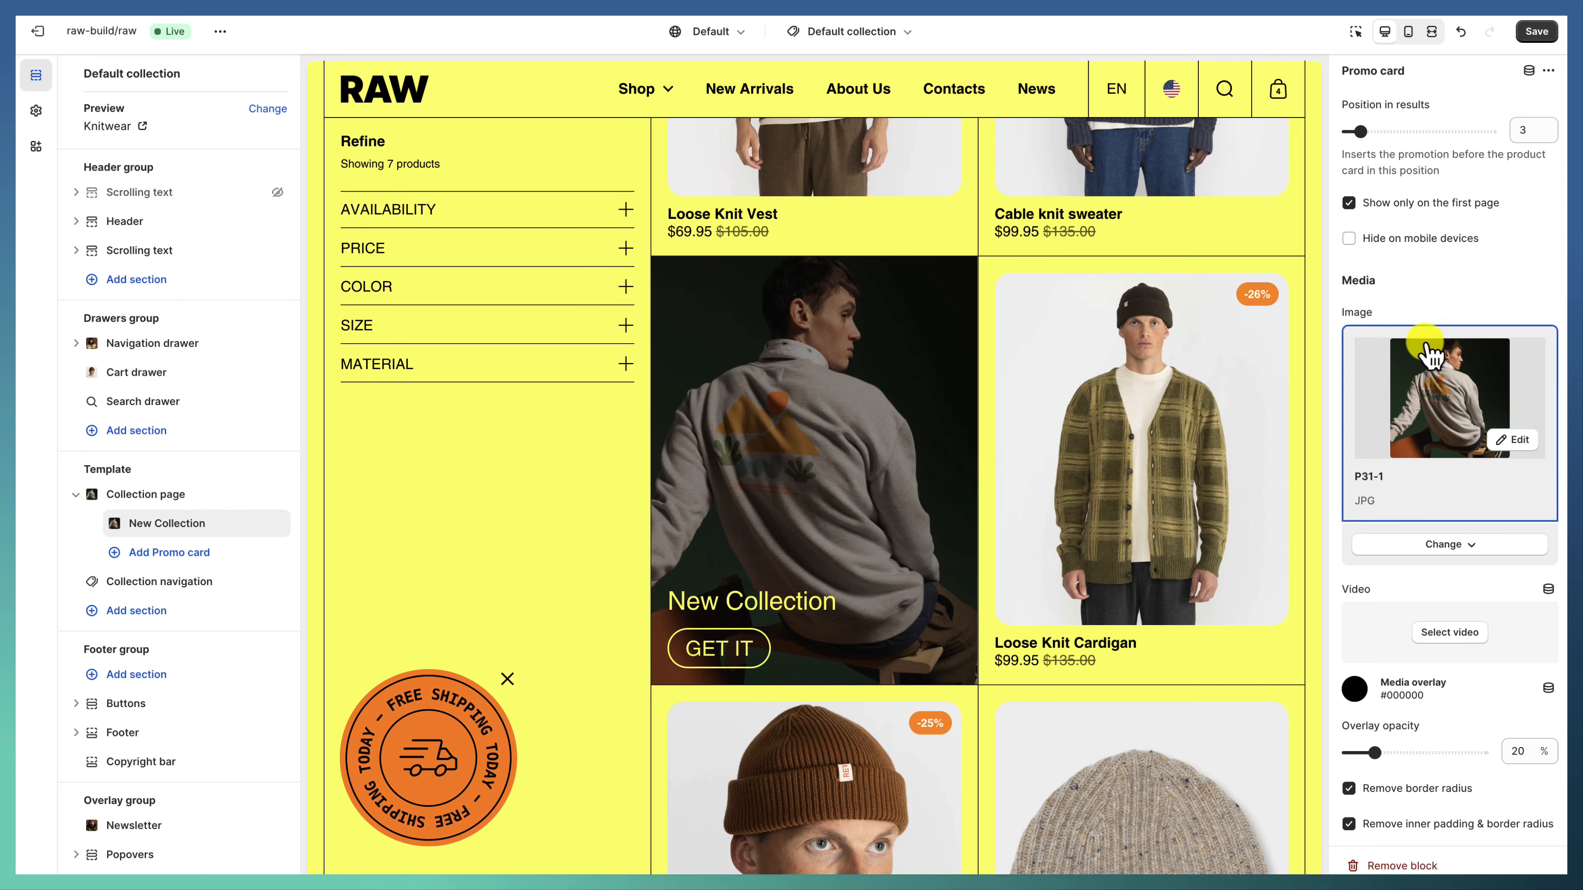
{"action": "scroll", "coordinate": [1430, 367], "scroll_direction": "down", "scroll_amount": 5}
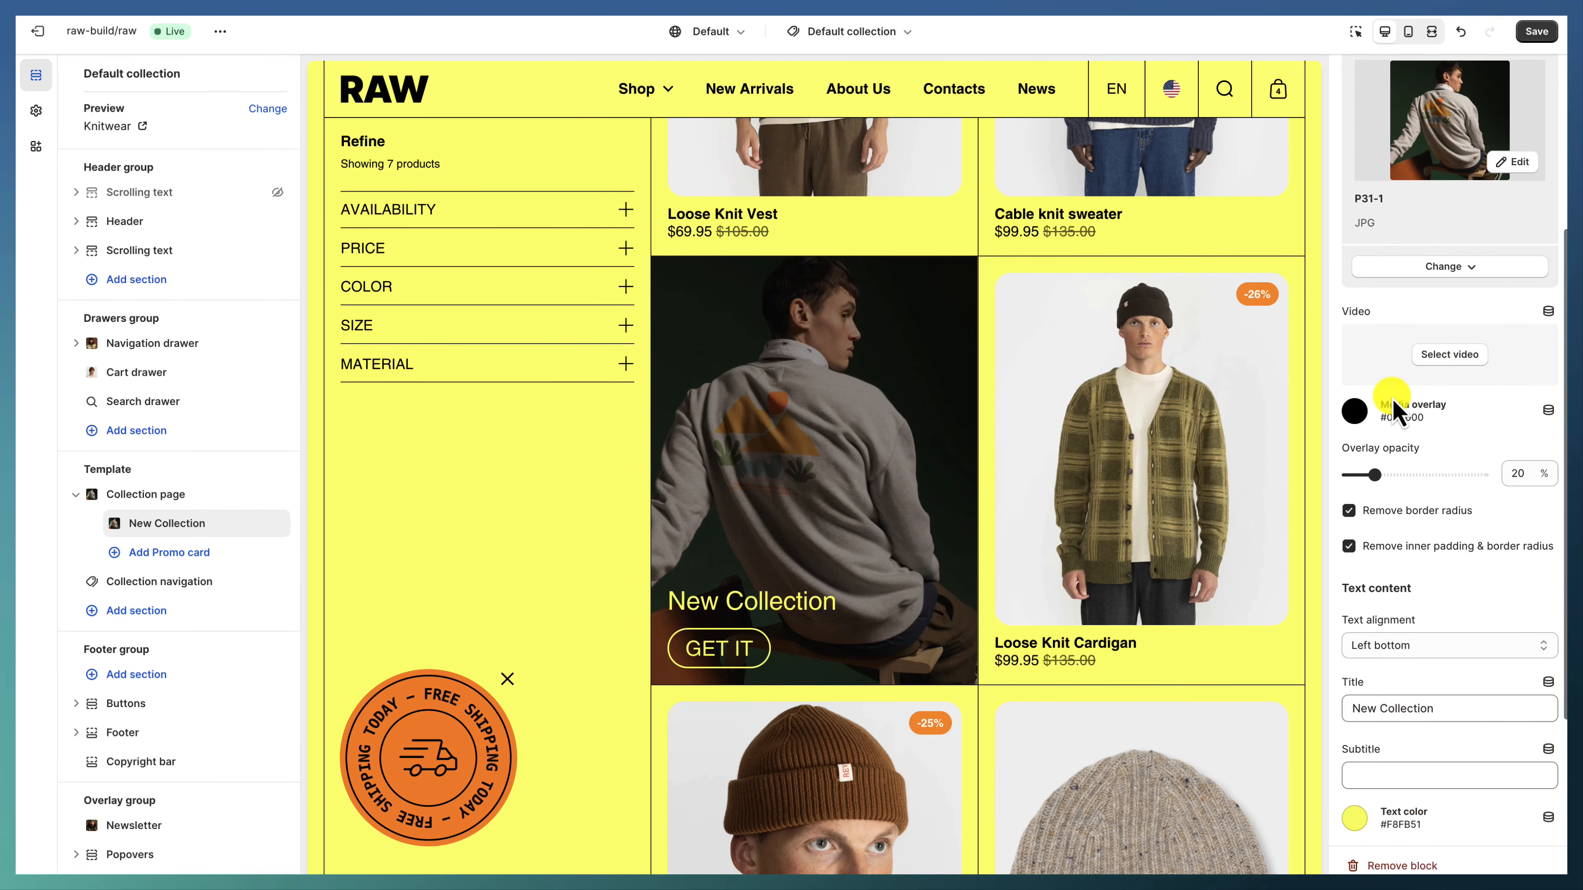
{"action": "scroll", "coordinate": [1433, 399], "scroll_direction": "down", "scroll_amount": 3}
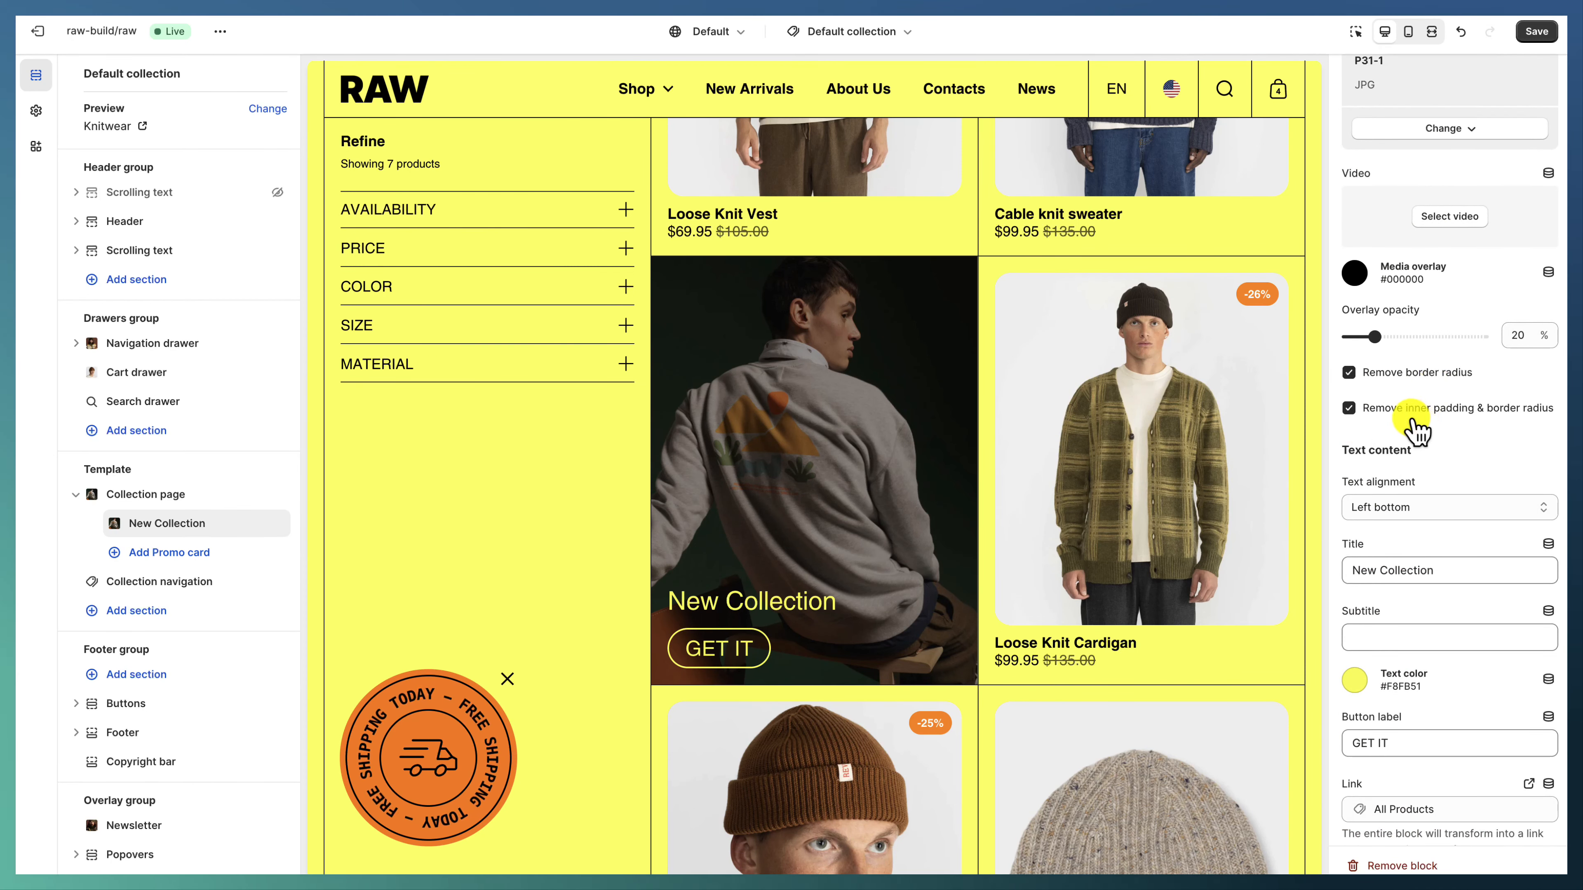
{"action": "scroll", "coordinate": [1453, 430], "scroll_direction": "down", "scroll_amount": 2}
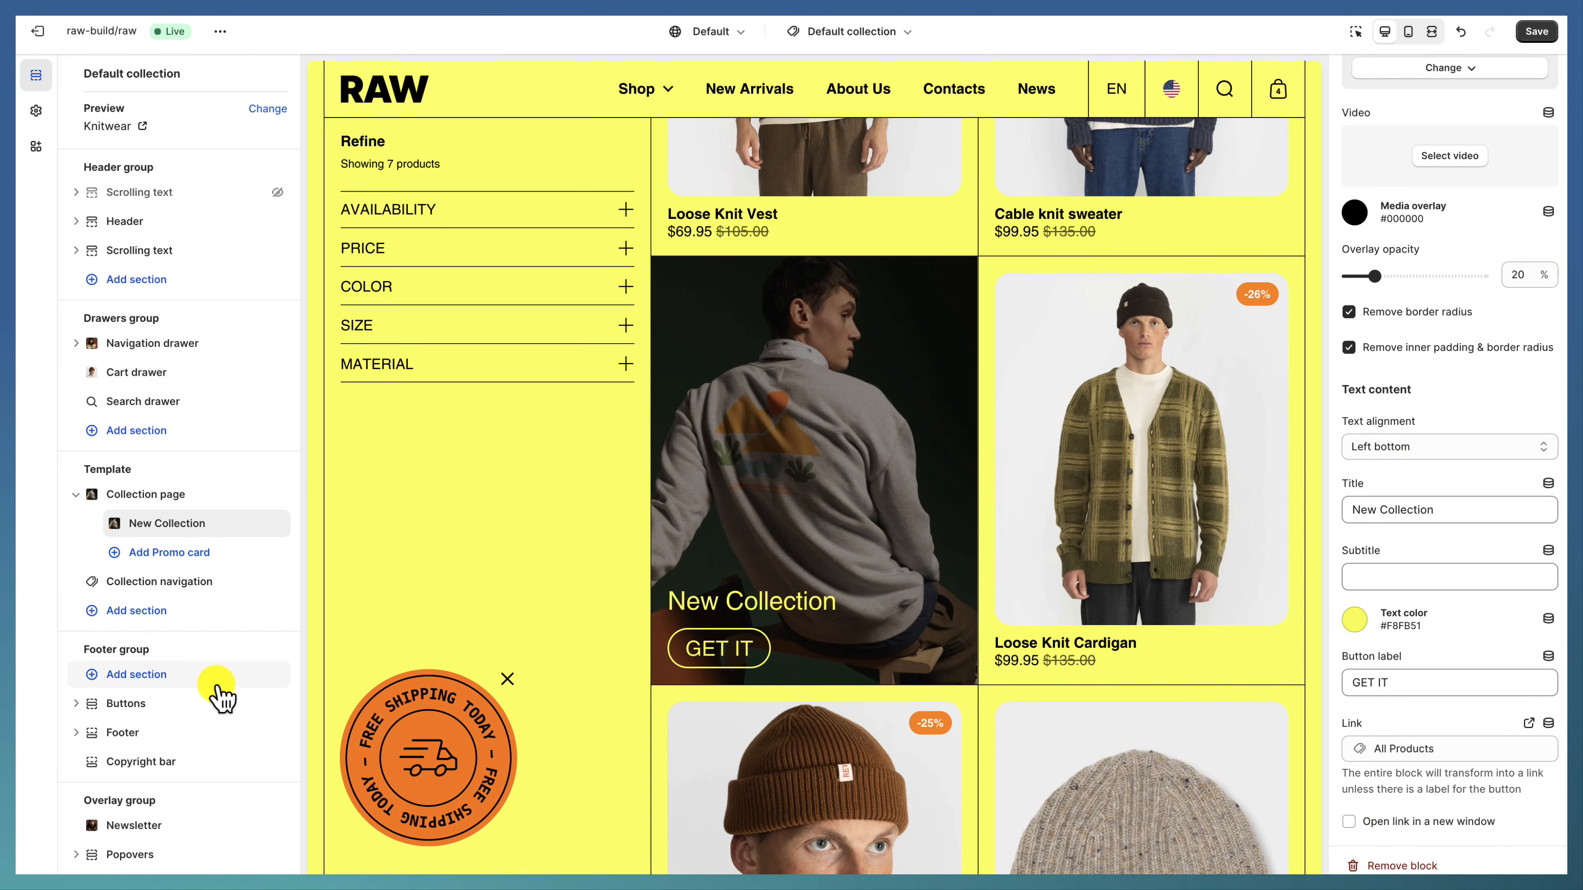
Step: Open the Loose Knit Vest product page from the Knitwear collection and check the list of product templates
{"action": "scroll", "coordinate": [806, 629], "scroll_direction": "up", "scroll_amount": 3}
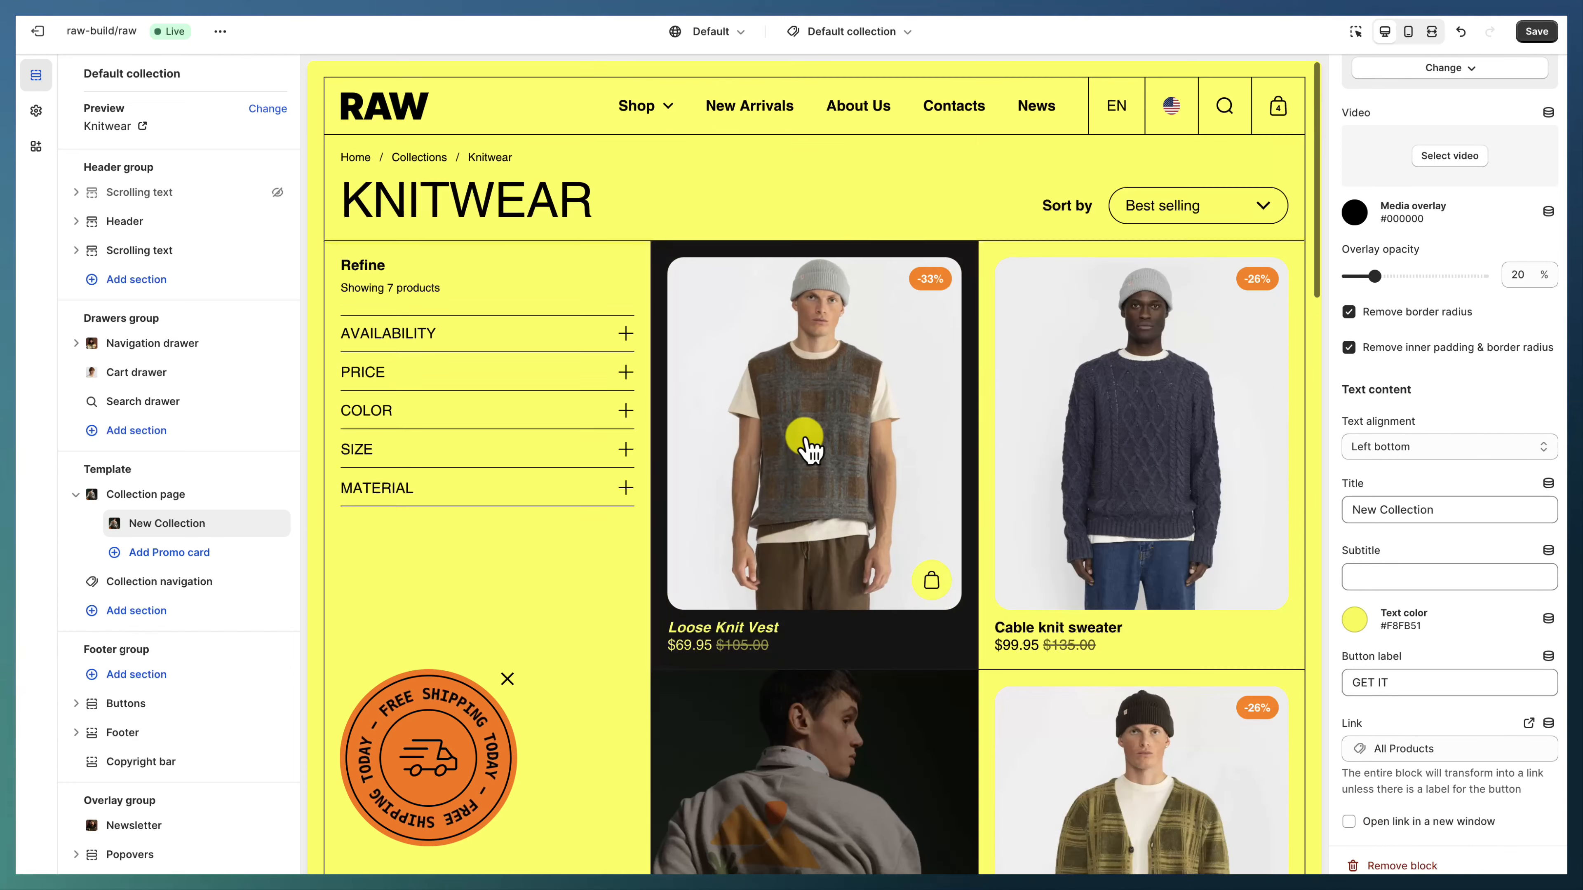
{"action": "left_click", "coordinate": [810, 446]}
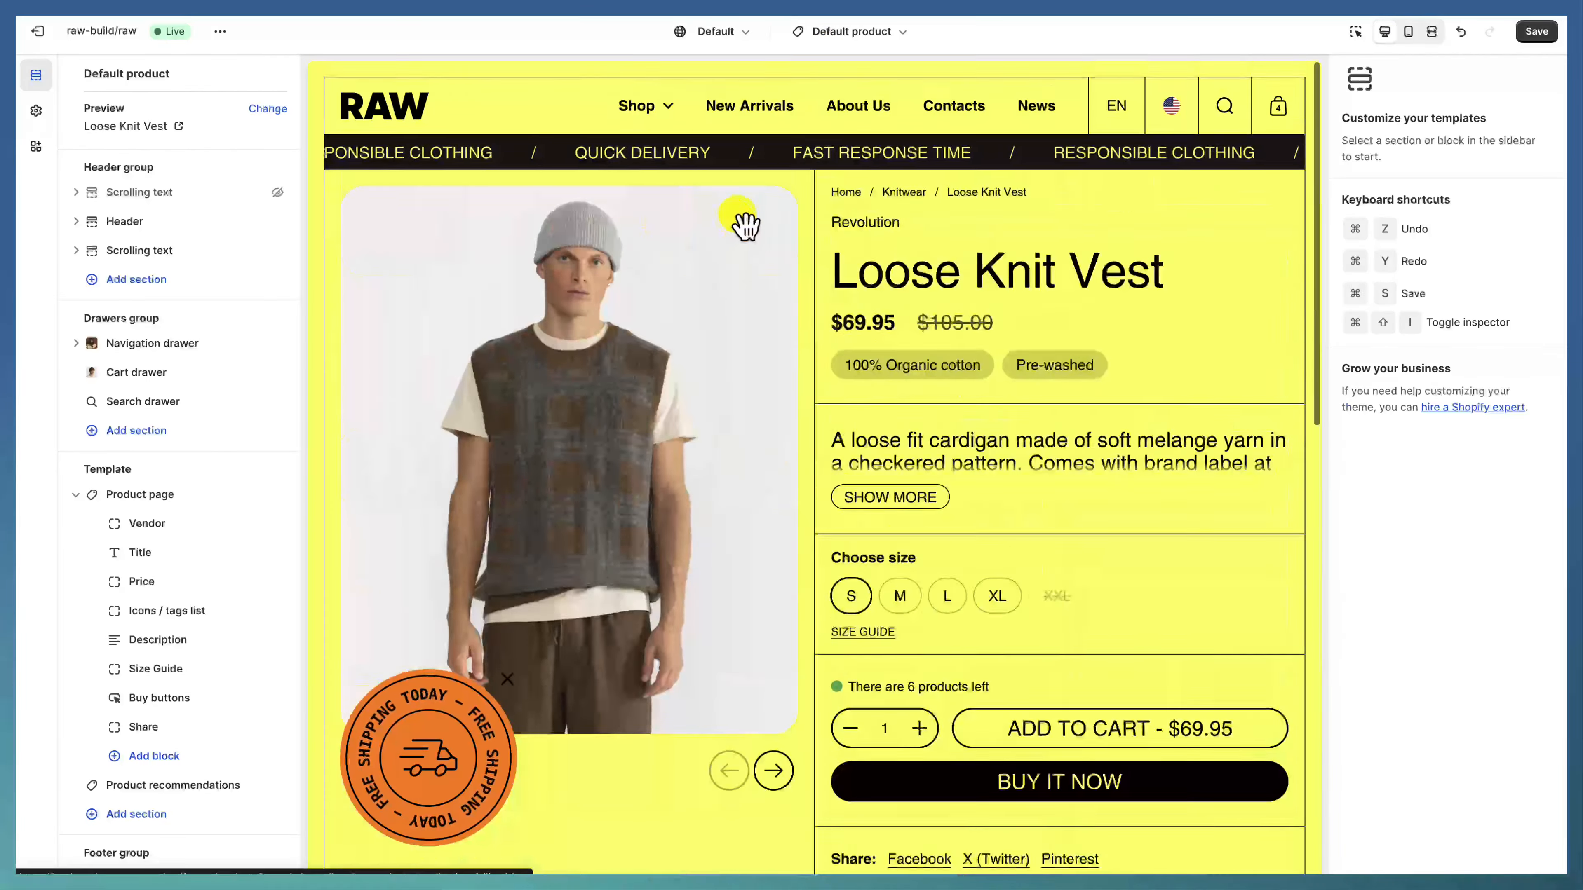
{"action": "left_click", "coordinate": [903, 33]}
{"action": "left_click", "coordinate": [834, 148]}
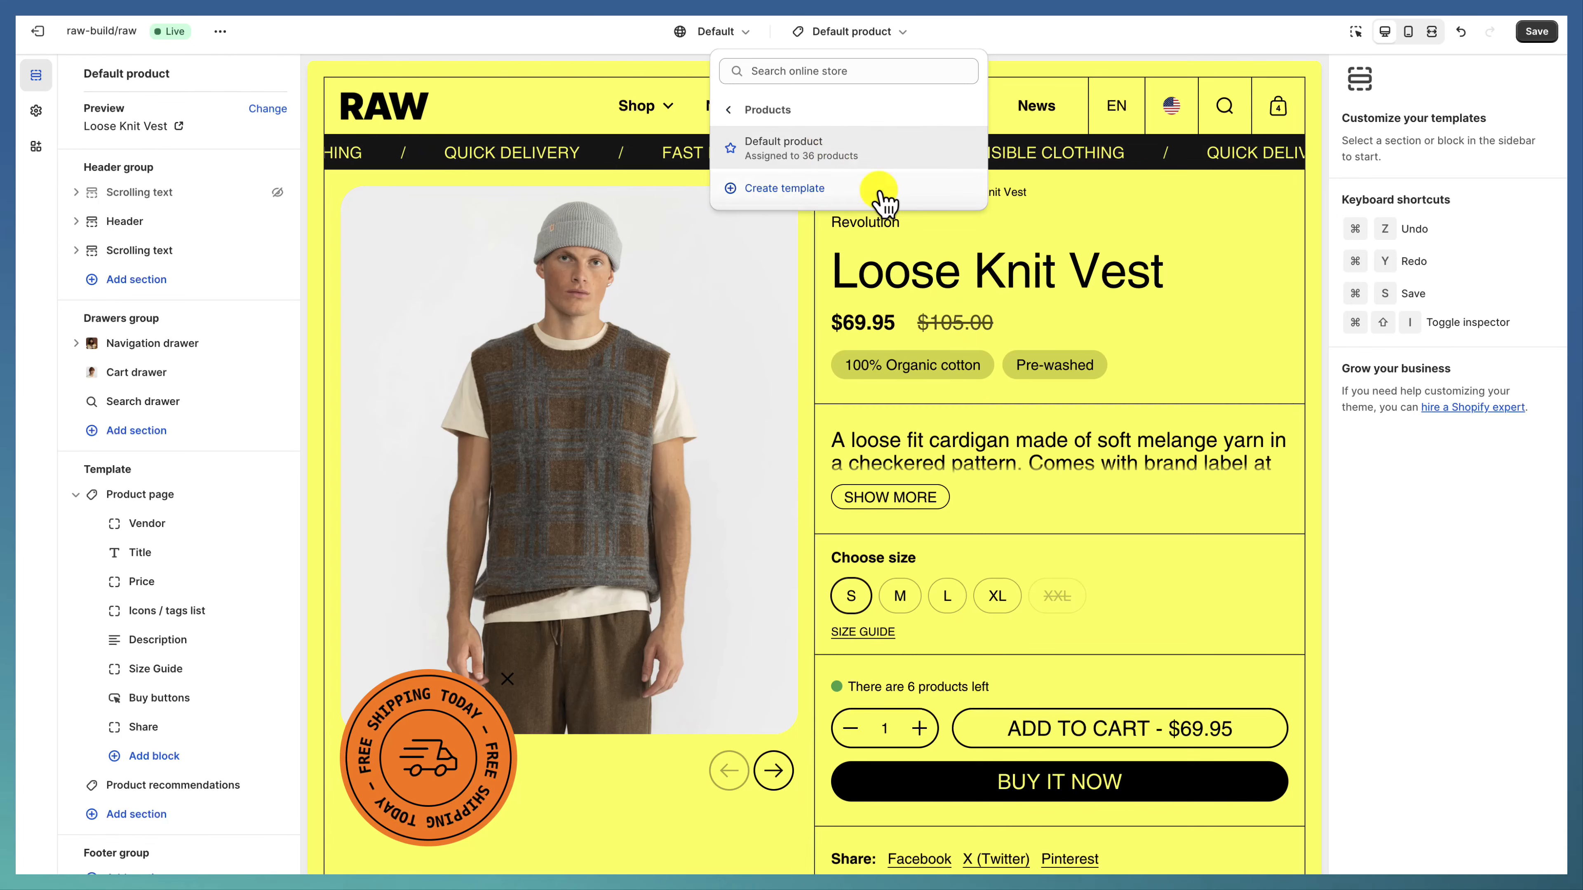
{"action": "left_click", "coordinate": [1129, 218]}
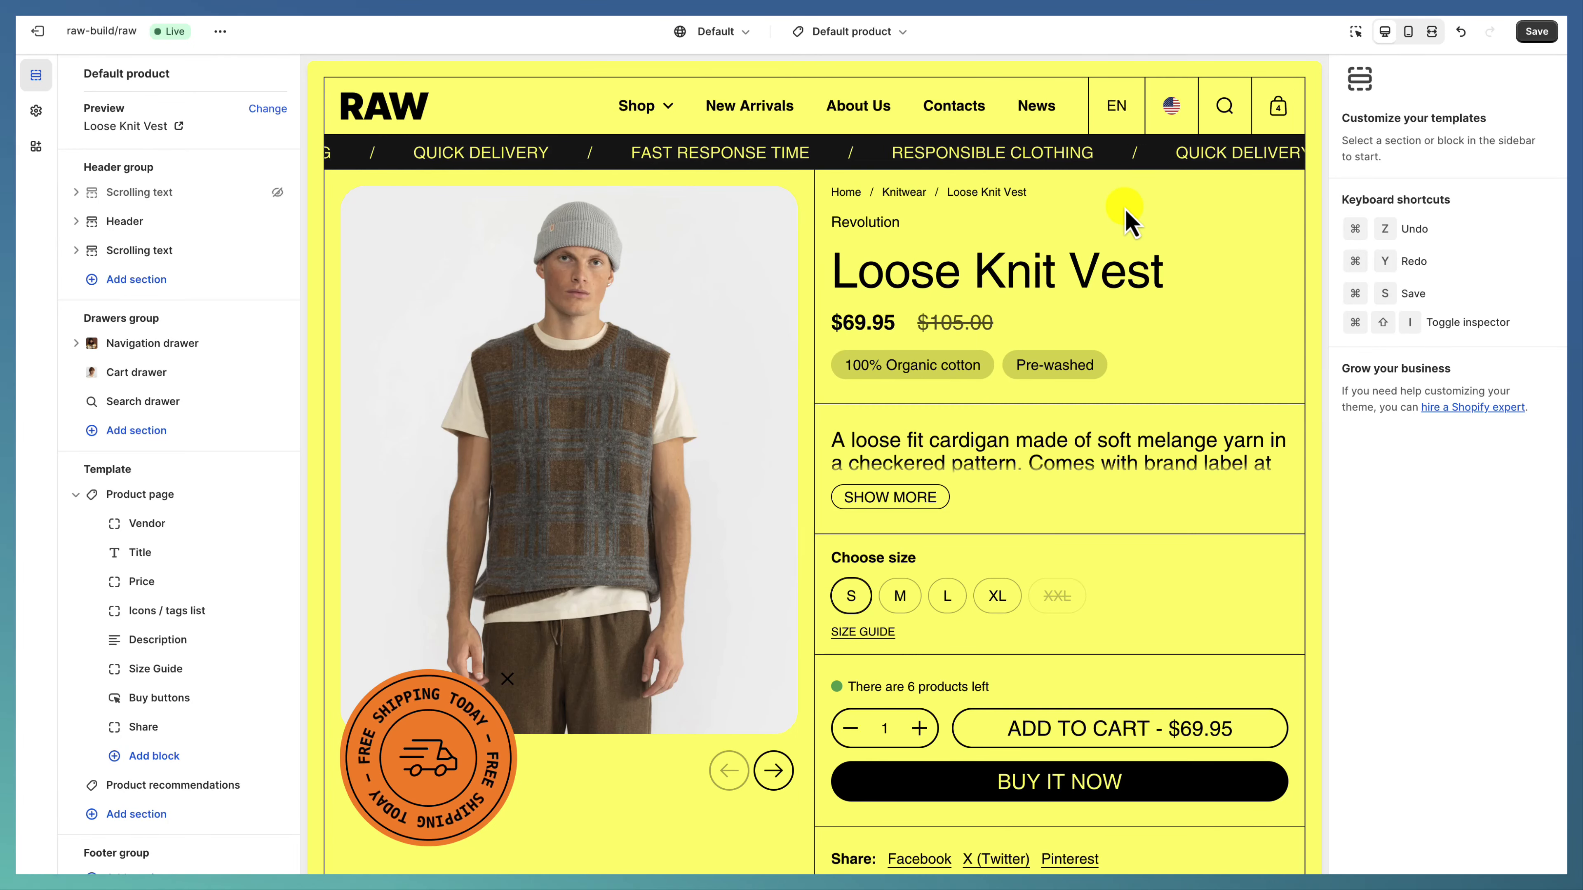
Step: Examine the Product page section's gallery, content, functionality and design settings, and swipe the product gallery to the next image
{"action": "left_click", "coordinate": [145, 496]}
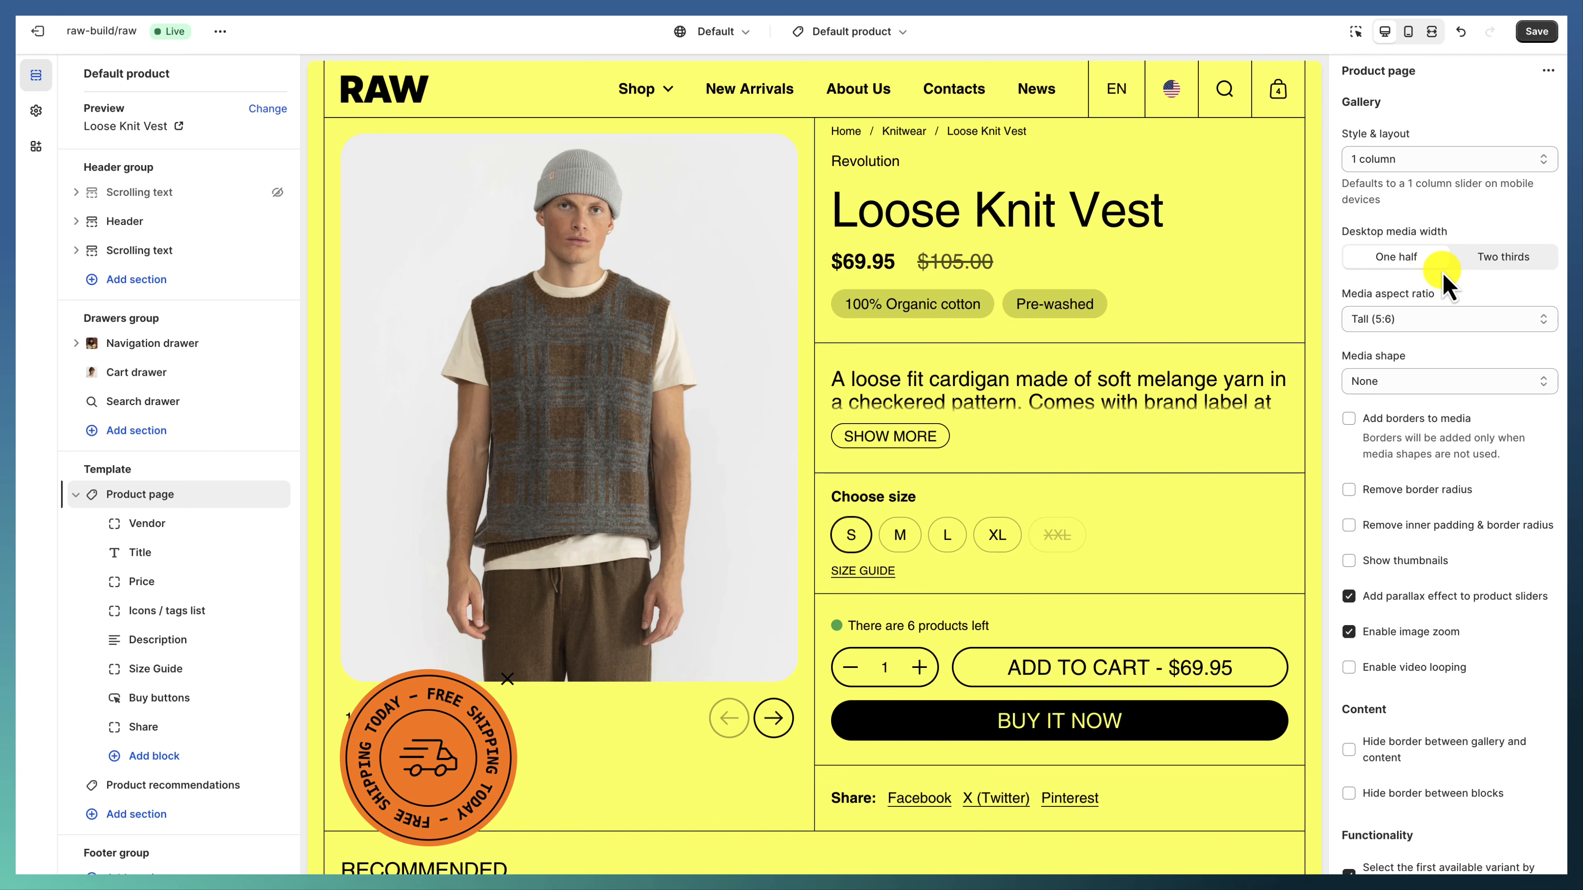
{"action": "scroll", "coordinate": [1451, 281], "scroll_direction": "down", "scroll_amount": 5}
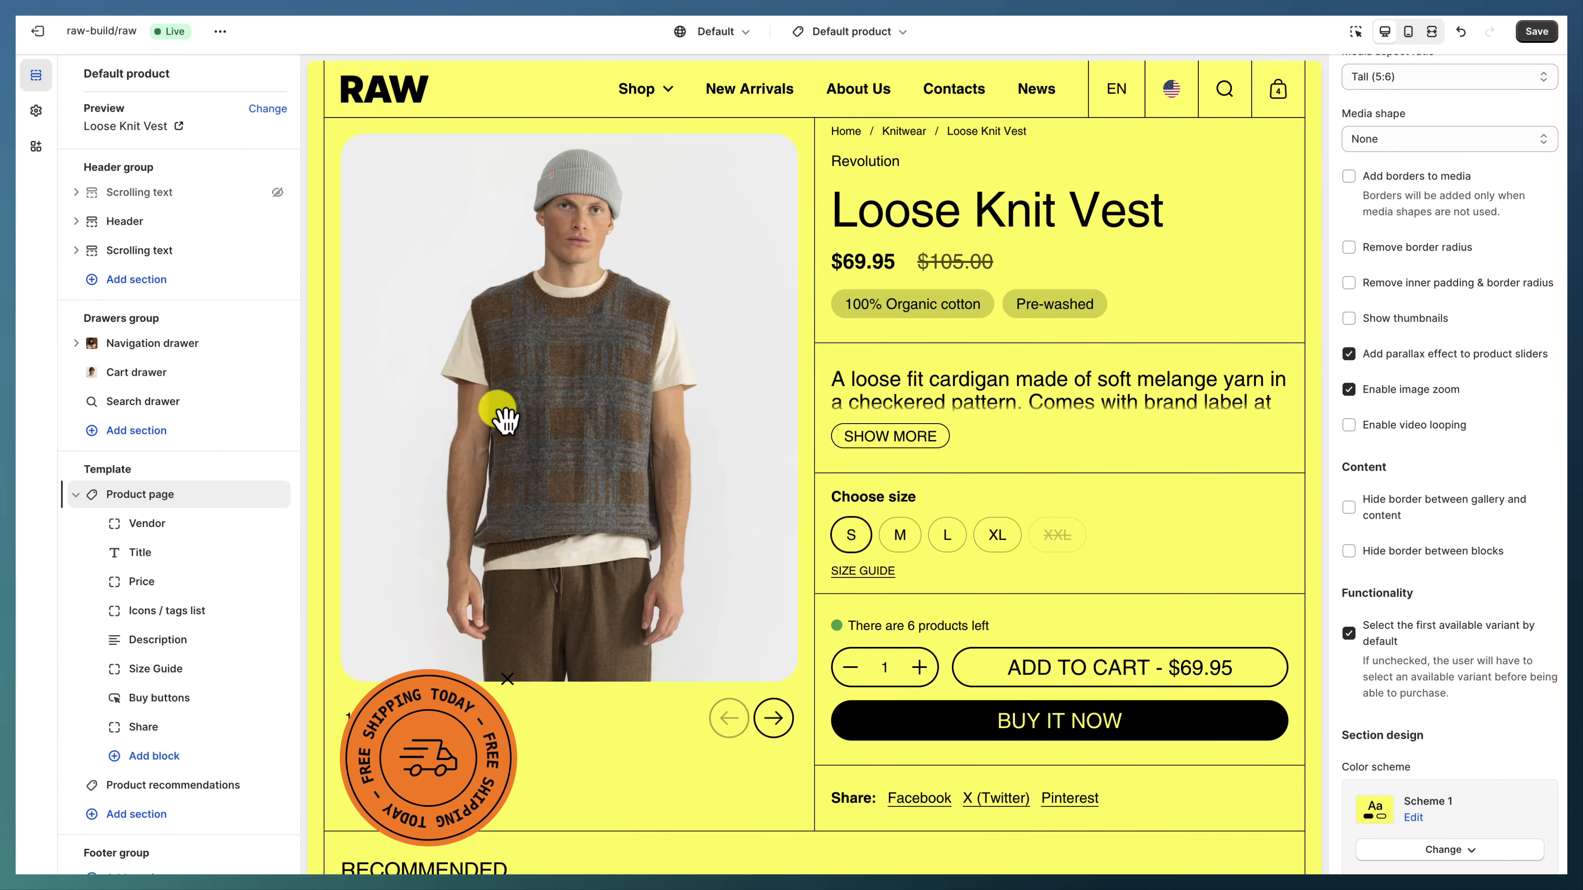
{"action": "left_click_drag", "start_coordinate": [490, 417], "coordinate": [453, 414]}
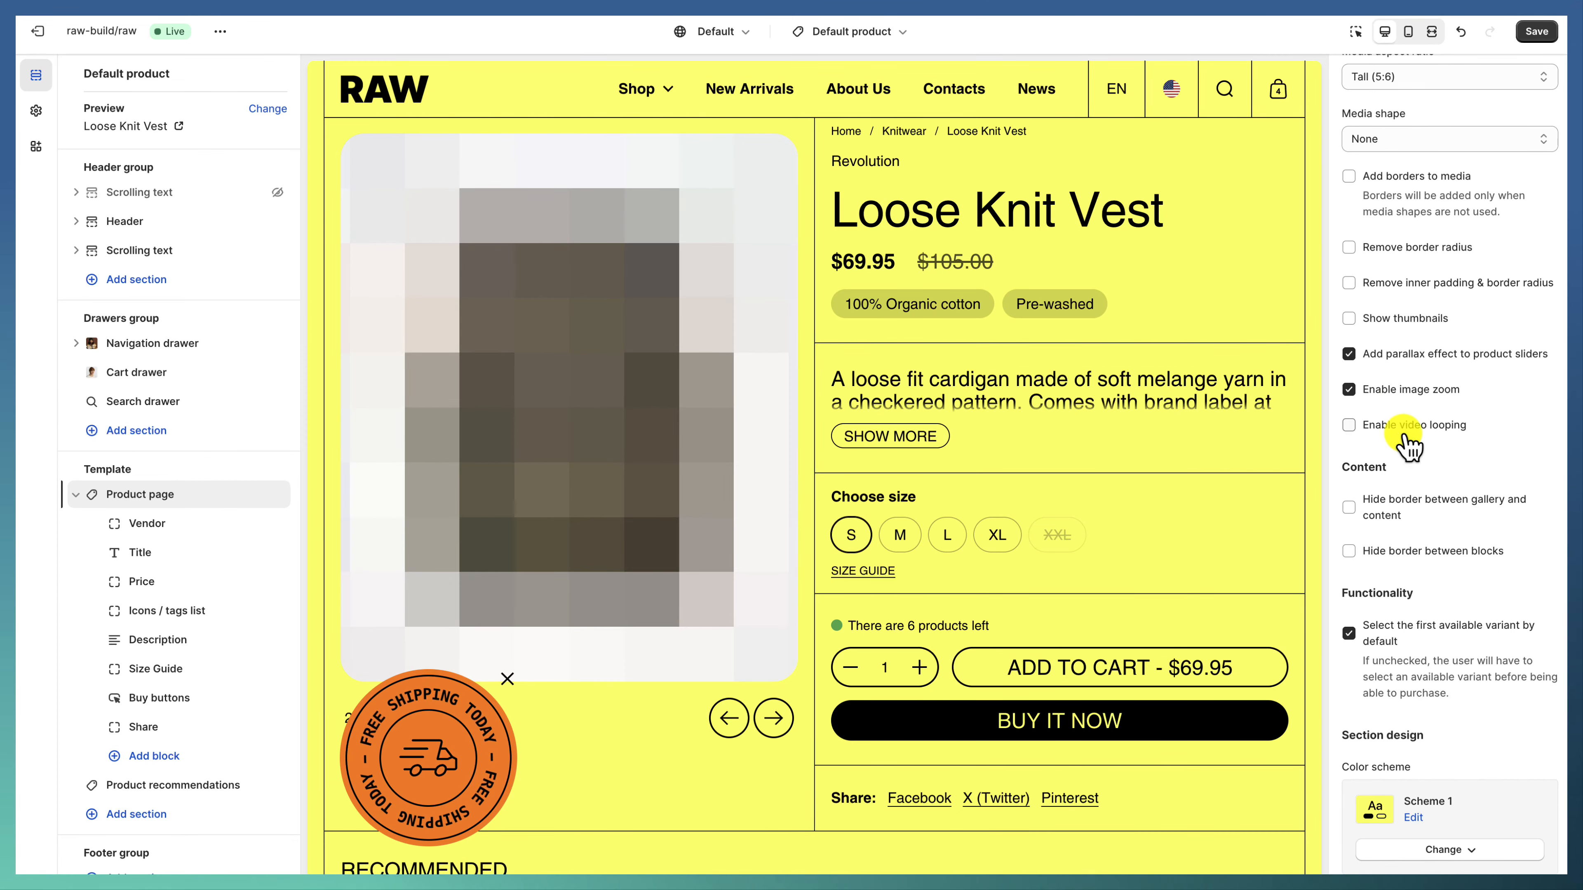
{"action": "scroll", "coordinate": [1409, 444], "scroll_direction": "down", "scroll_amount": 2}
{"action": "scroll", "coordinate": [1409, 444], "scroll_direction": "down", "scroll_amount": 2}
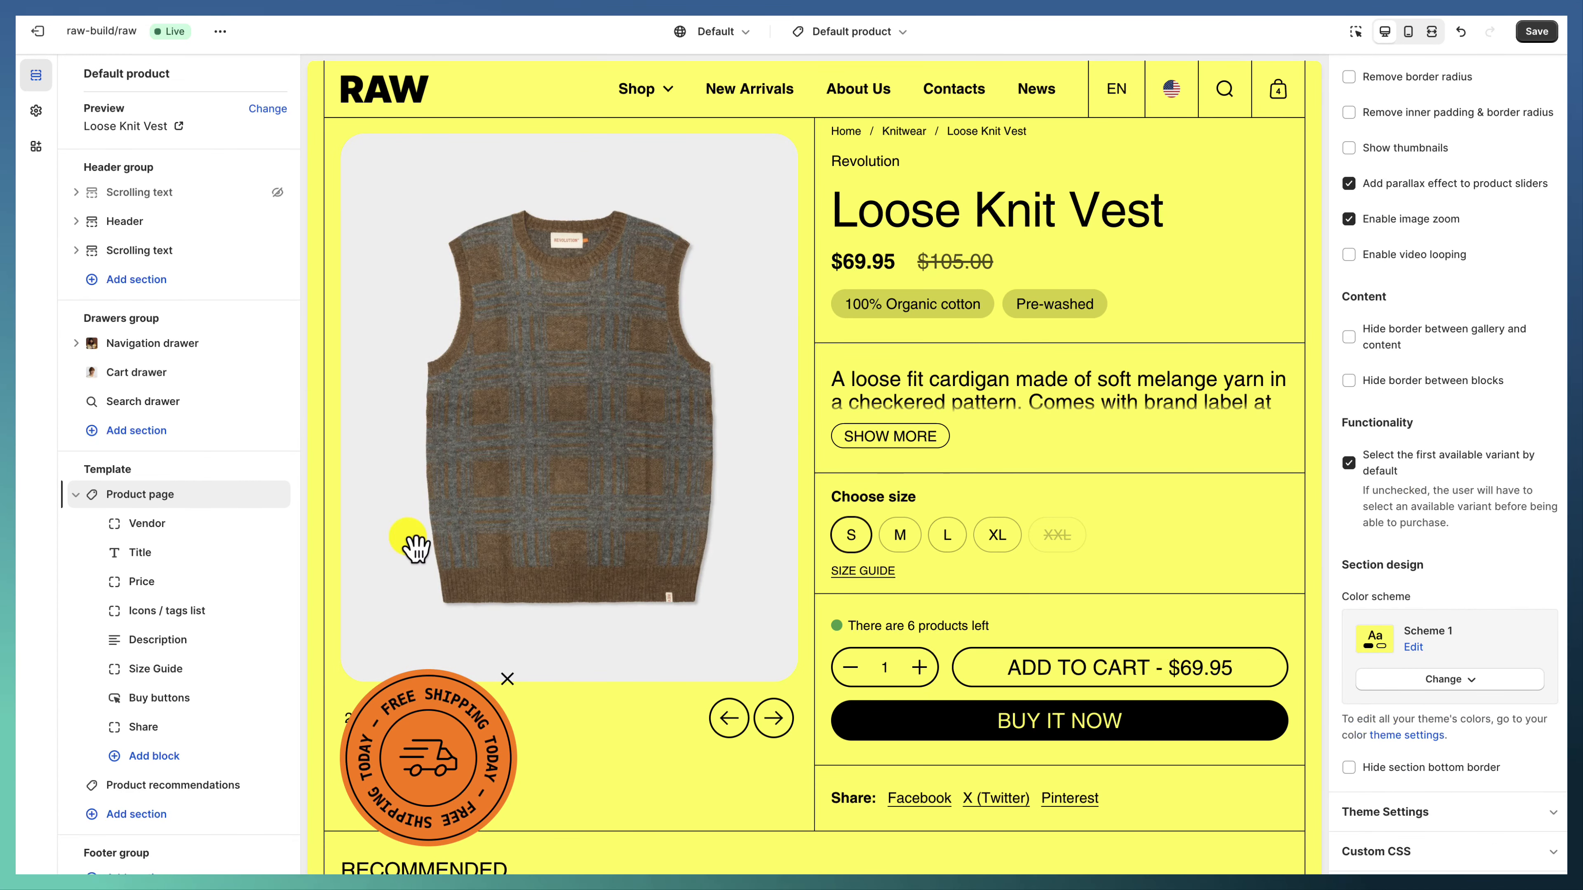
Step: Examine the settings of the product page's Vendor, Title, Price and Icons / tags list blocks
{"action": "left_click", "coordinate": [185, 532]}
{"action": "left_click", "coordinate": [188, 550]}
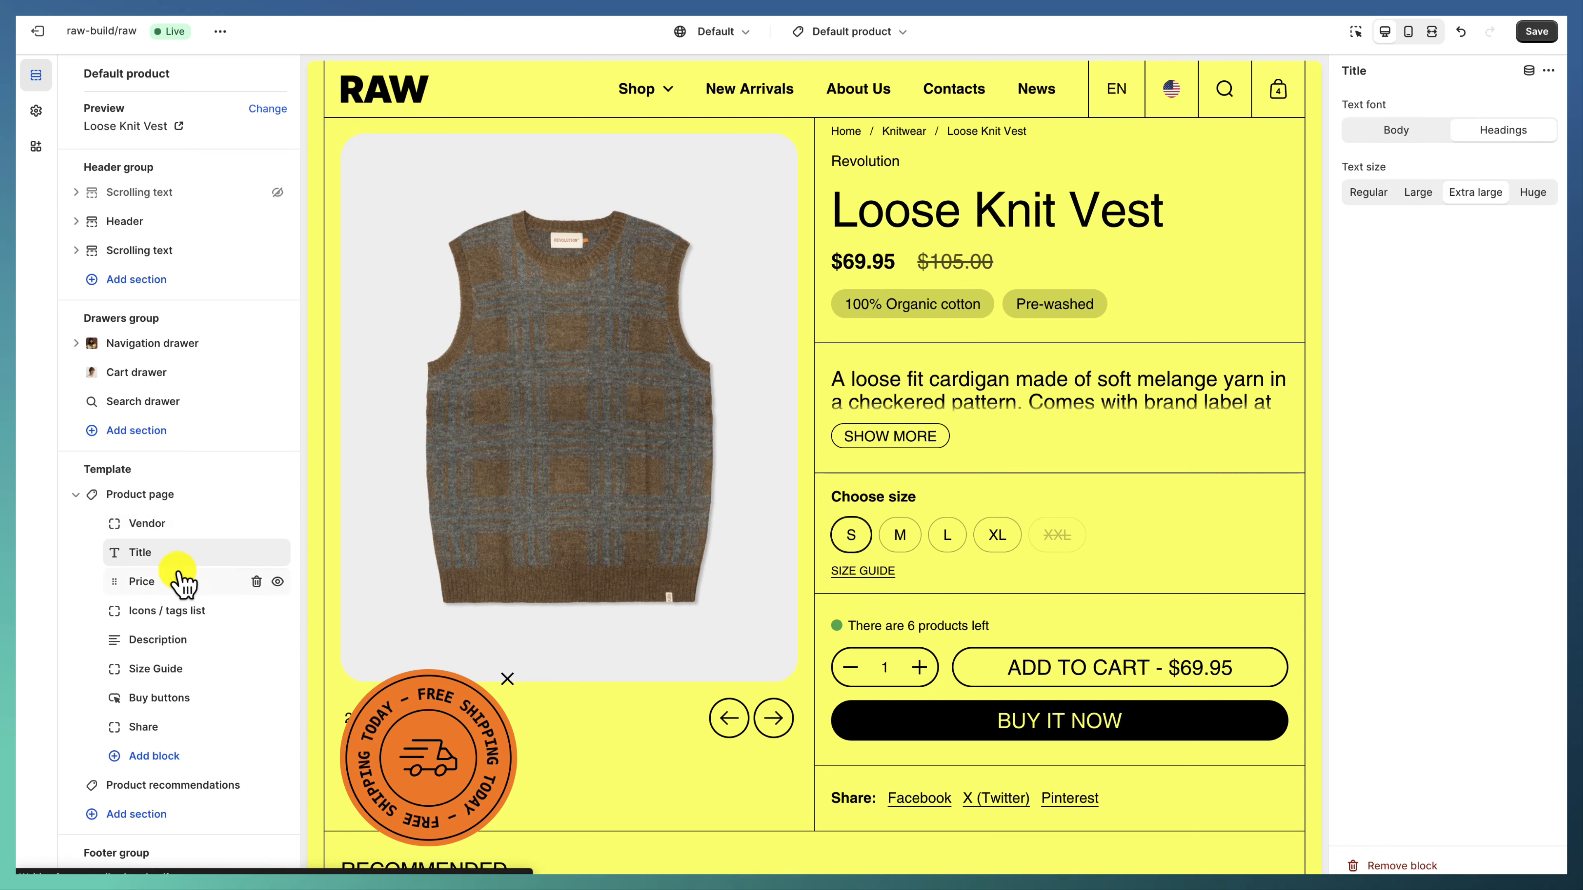
{"action": "left_click", "coordinate": [180, 583]}
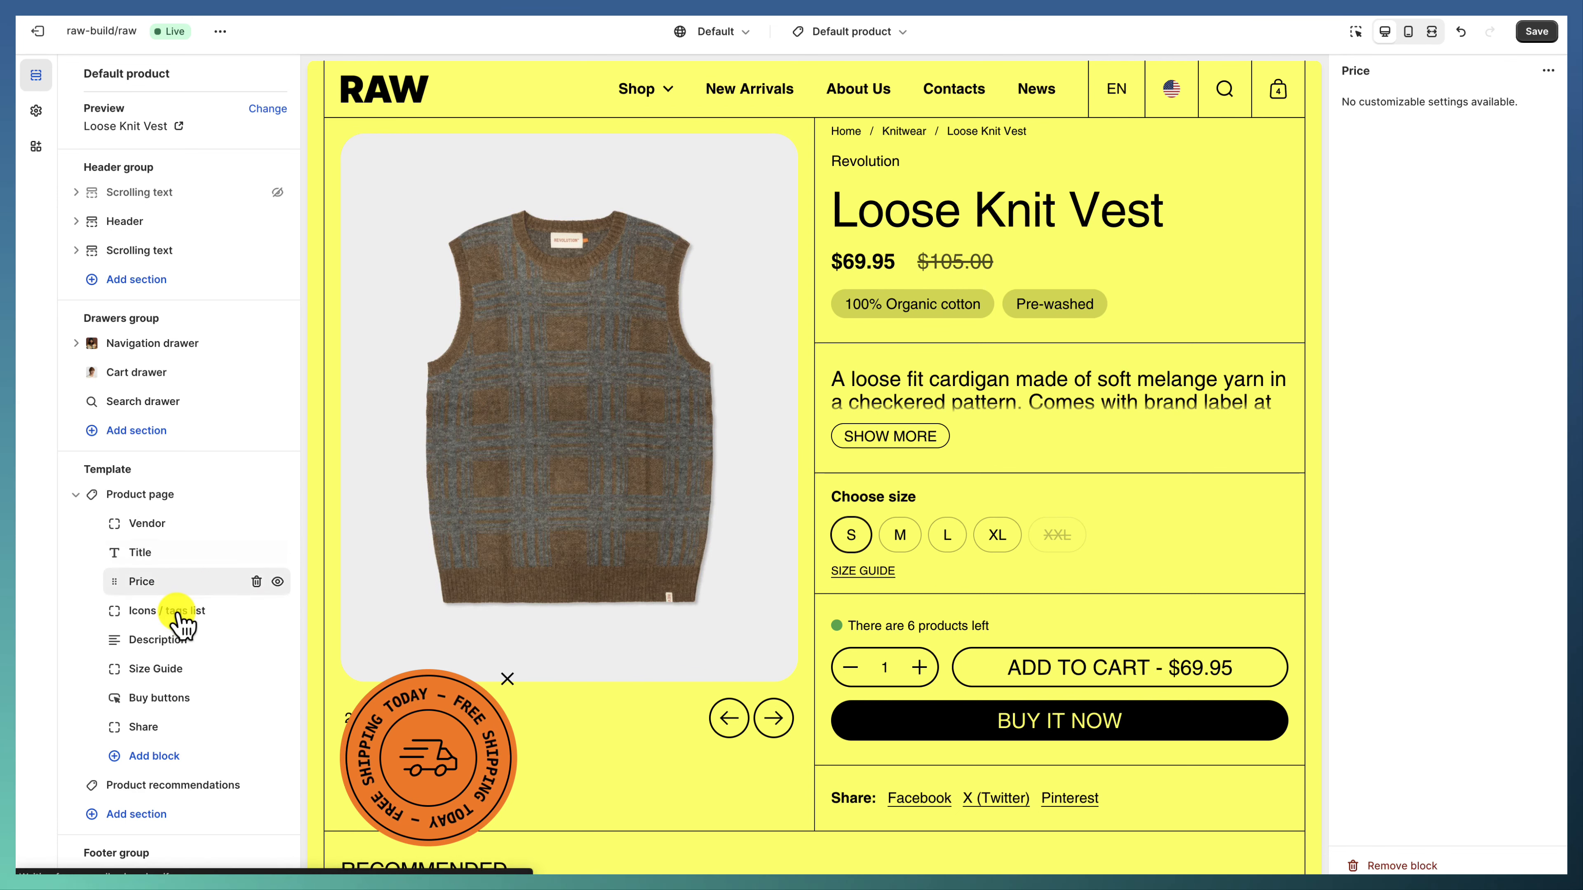
{"action": "left_click", "coordinate": [181, 614]}
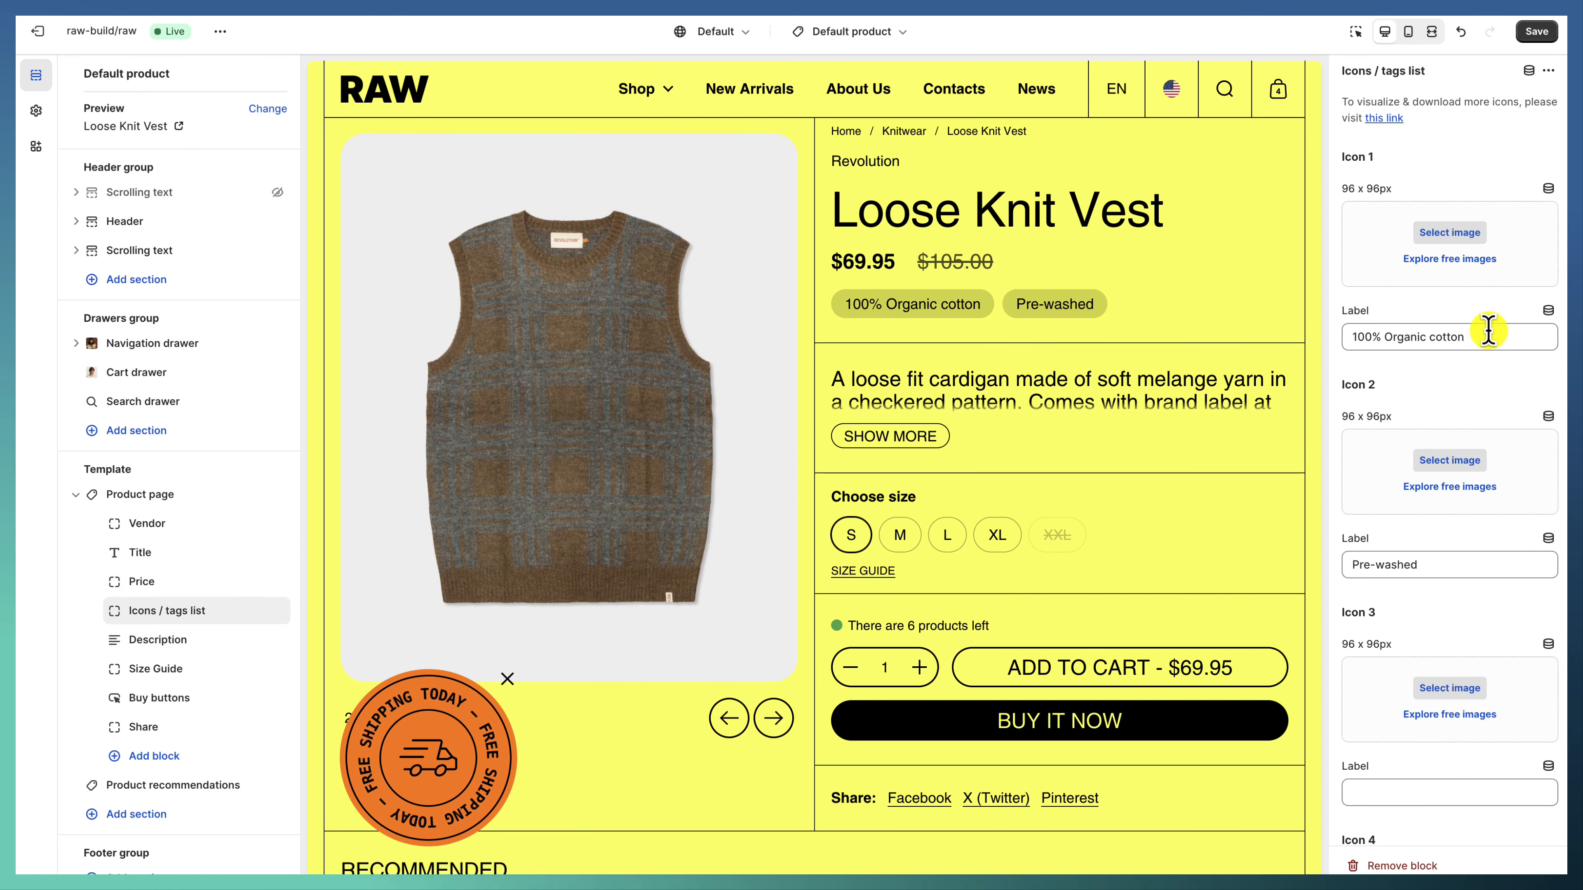
Step: Examine the icon and label fields of the Icons / tags list block and the Description block's settings
{"action": "left_click", "coordinate": [1398, 569]}
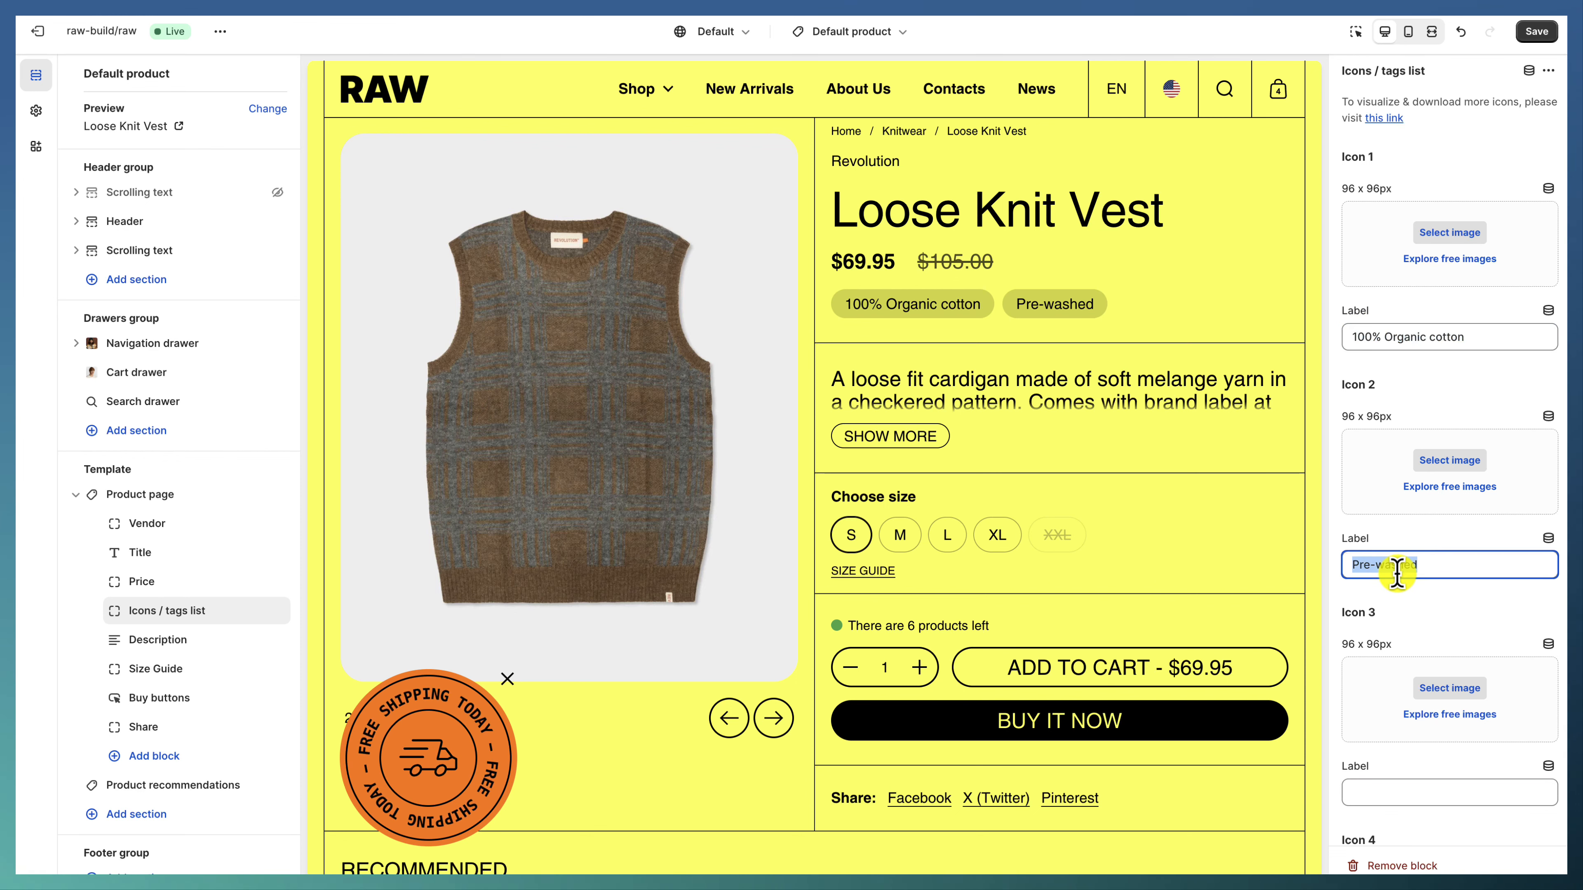
{"action": "scroll", "coordinate": [1434, 431], "scroll_direction": "down", "scroll_amount": 2}
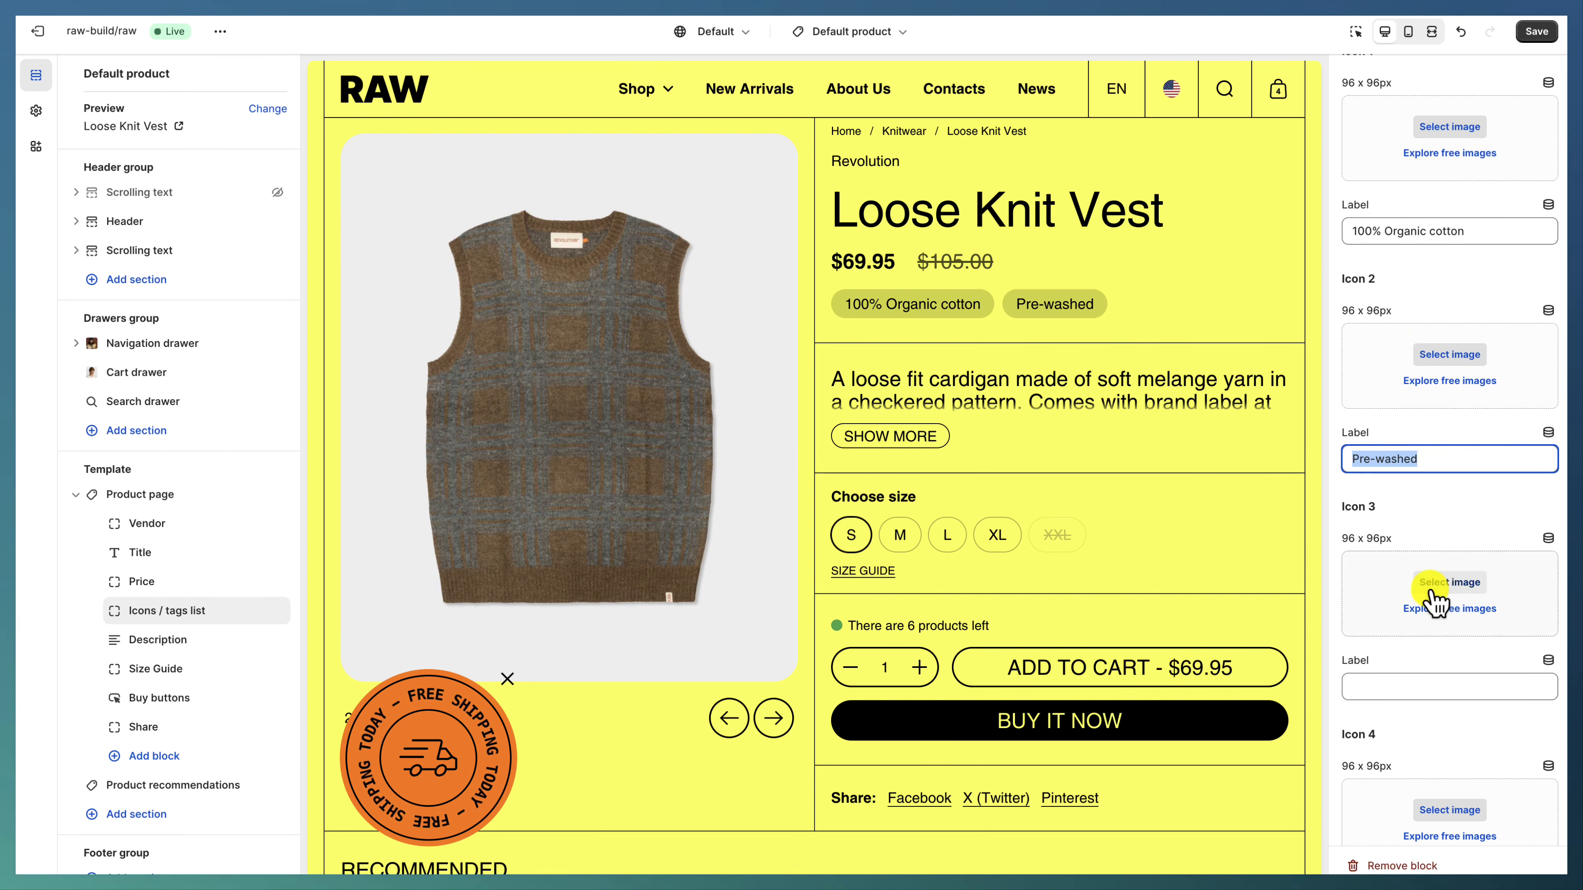
{"action": "scroll", "coordinate": [1471, 553], "scroll_direction": "up", "scroll_amount": 2}
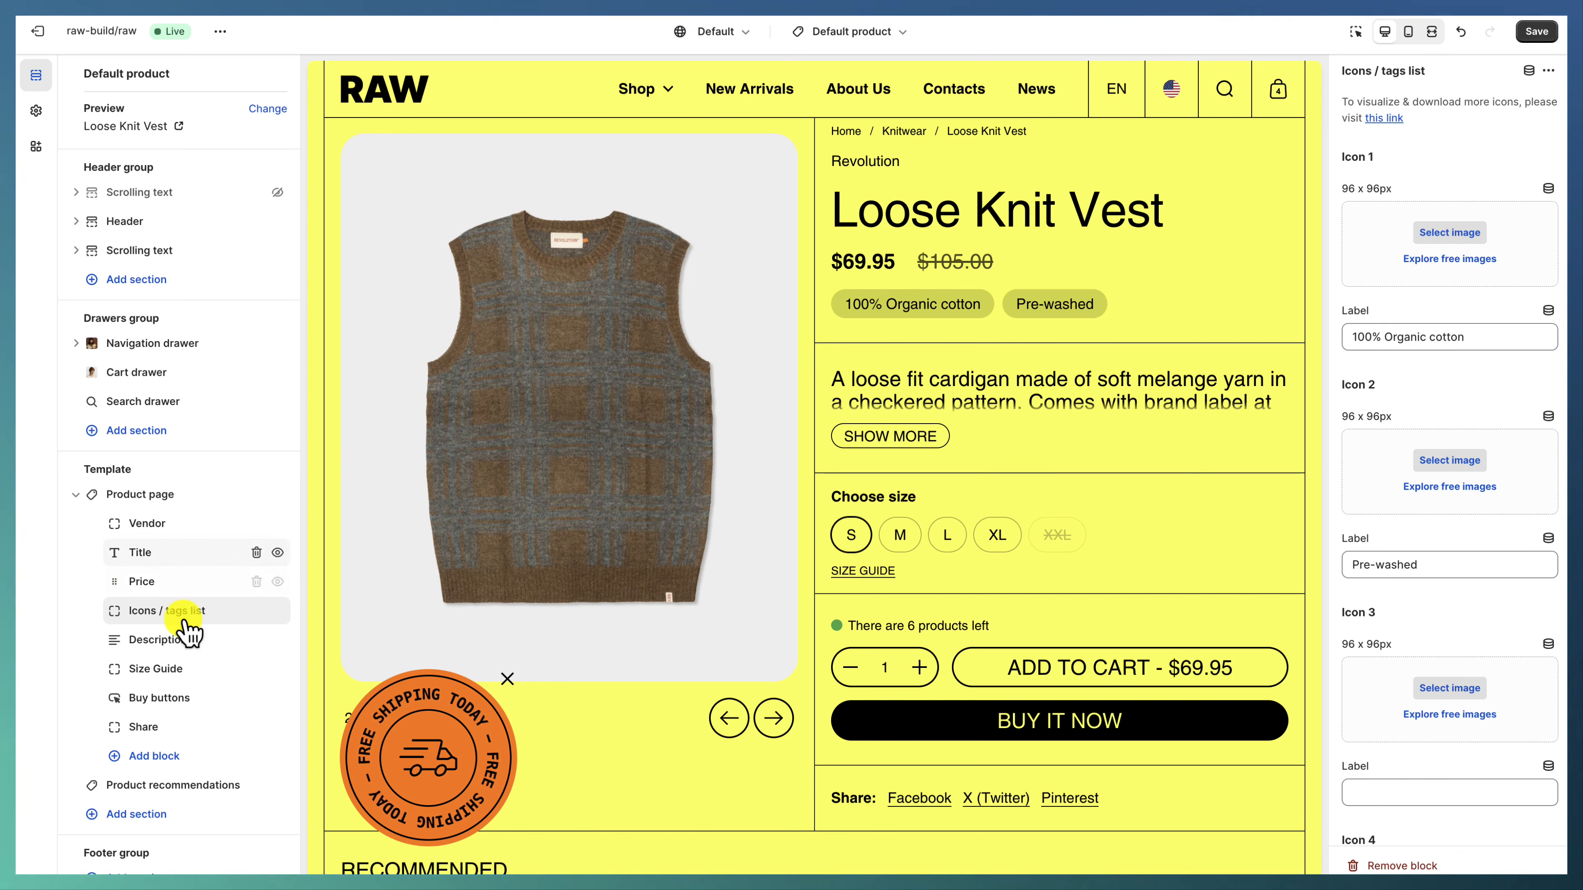
{"action": "left_click", "coordinate": [172, 645]}
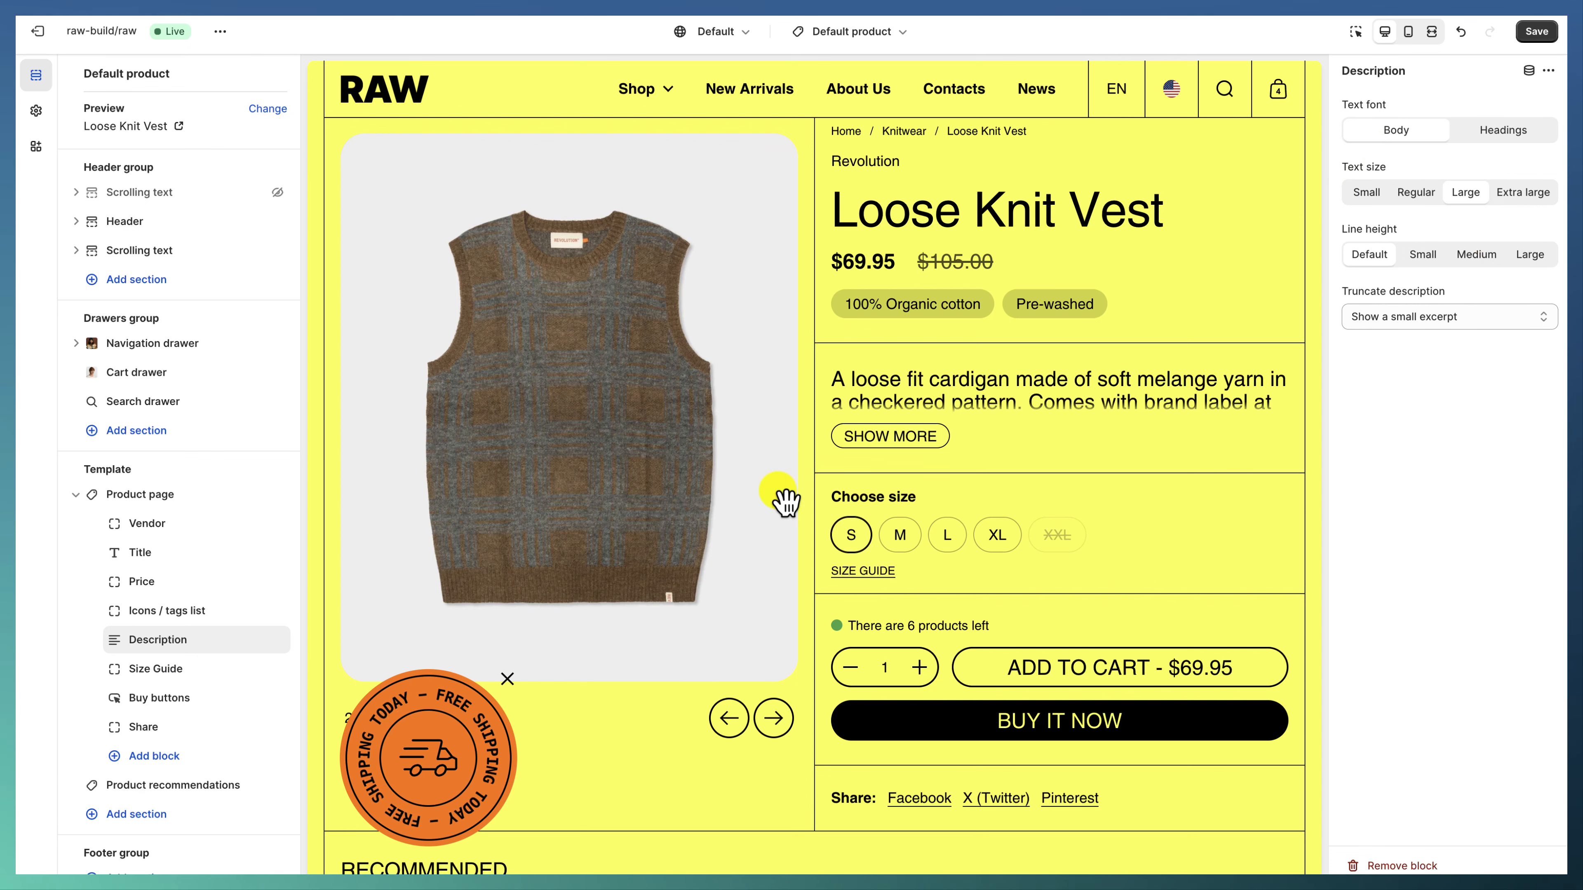
Step: Examine the Size Guide block's variant and size guide settings, then open and close the size guide popup in the preview
{"action": "left_click", "coordinate": [180, 669]}
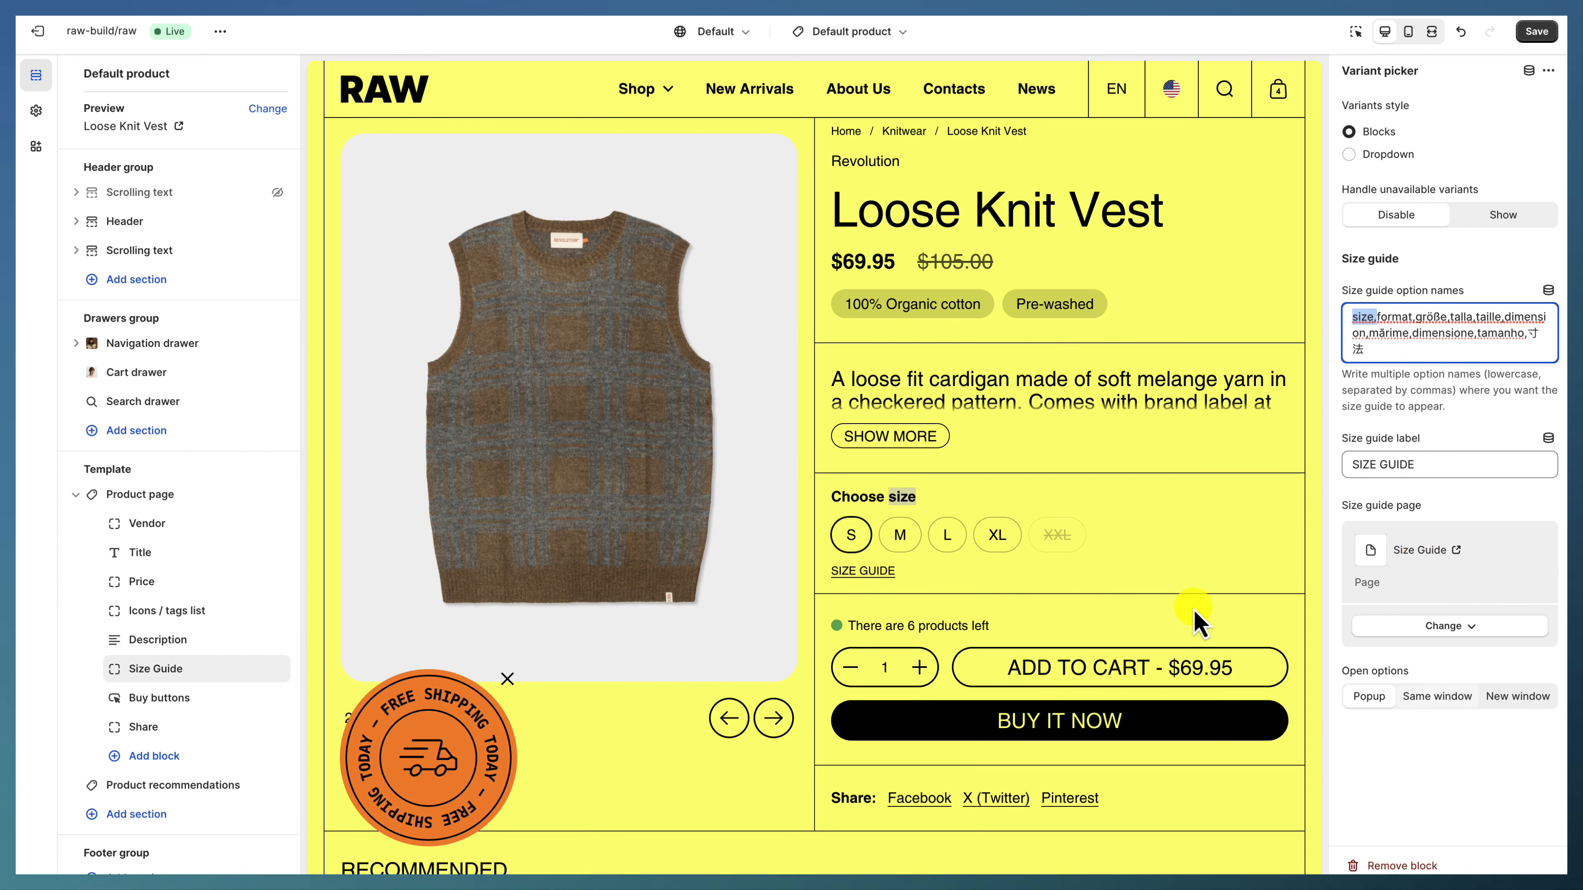
{"action": "left_click", "coordinate": [863, 571]}
{"action": "left_click", "coordinate": [770, 283]}
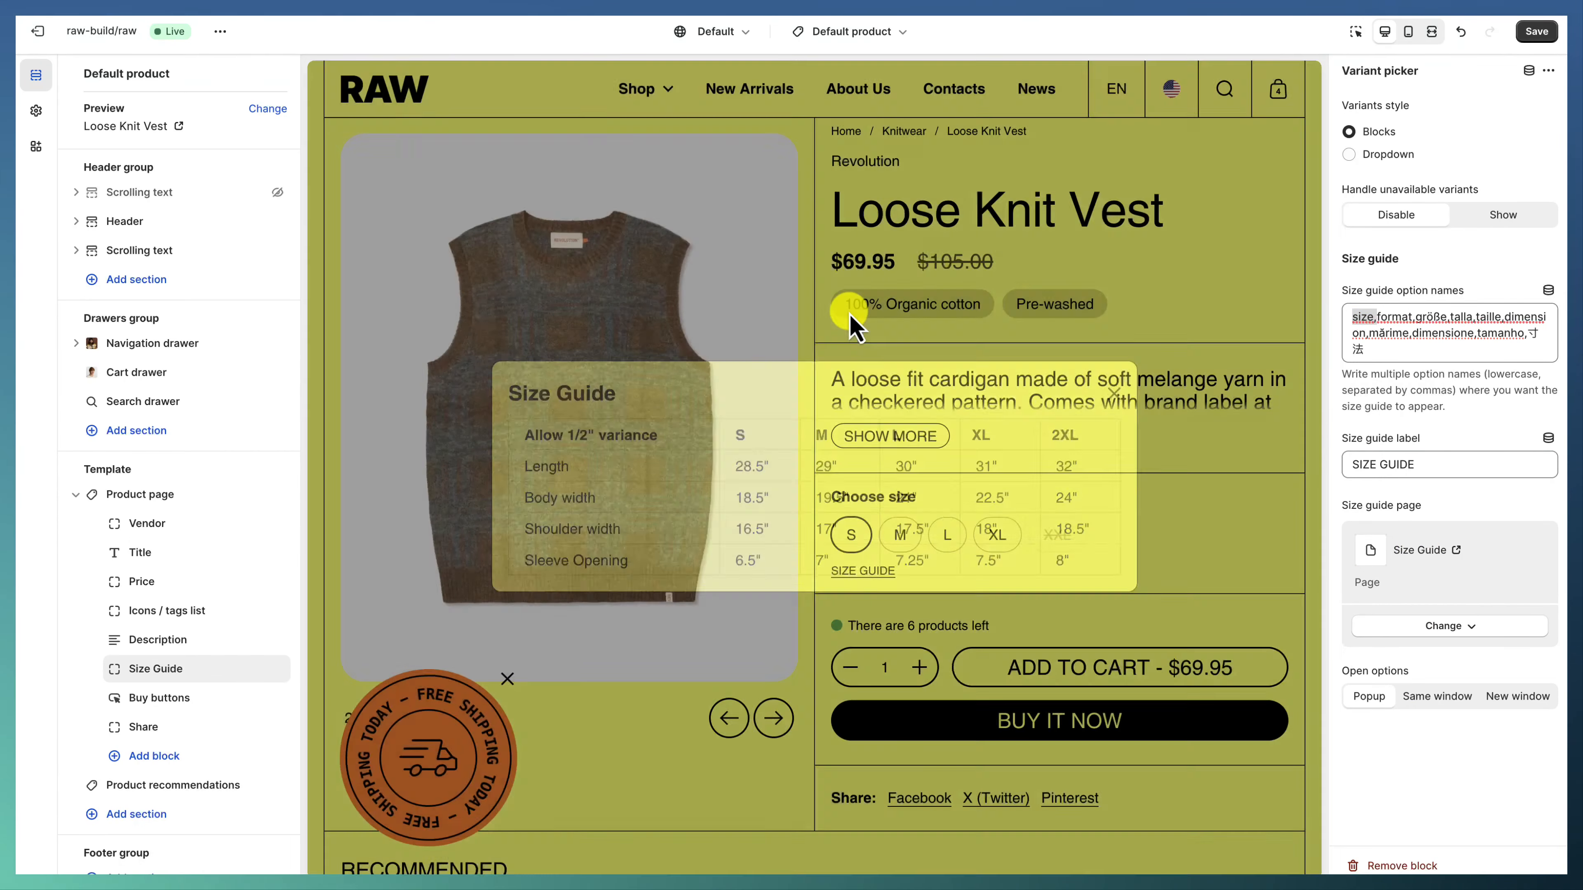
Step: Examine the settings of the Buy buttons and Share blocks and of the Product recommendations section
{"action": "left_click", "coordinate": [155, 700]}
{"action": "left_click", "coordinate": [150, 727]}
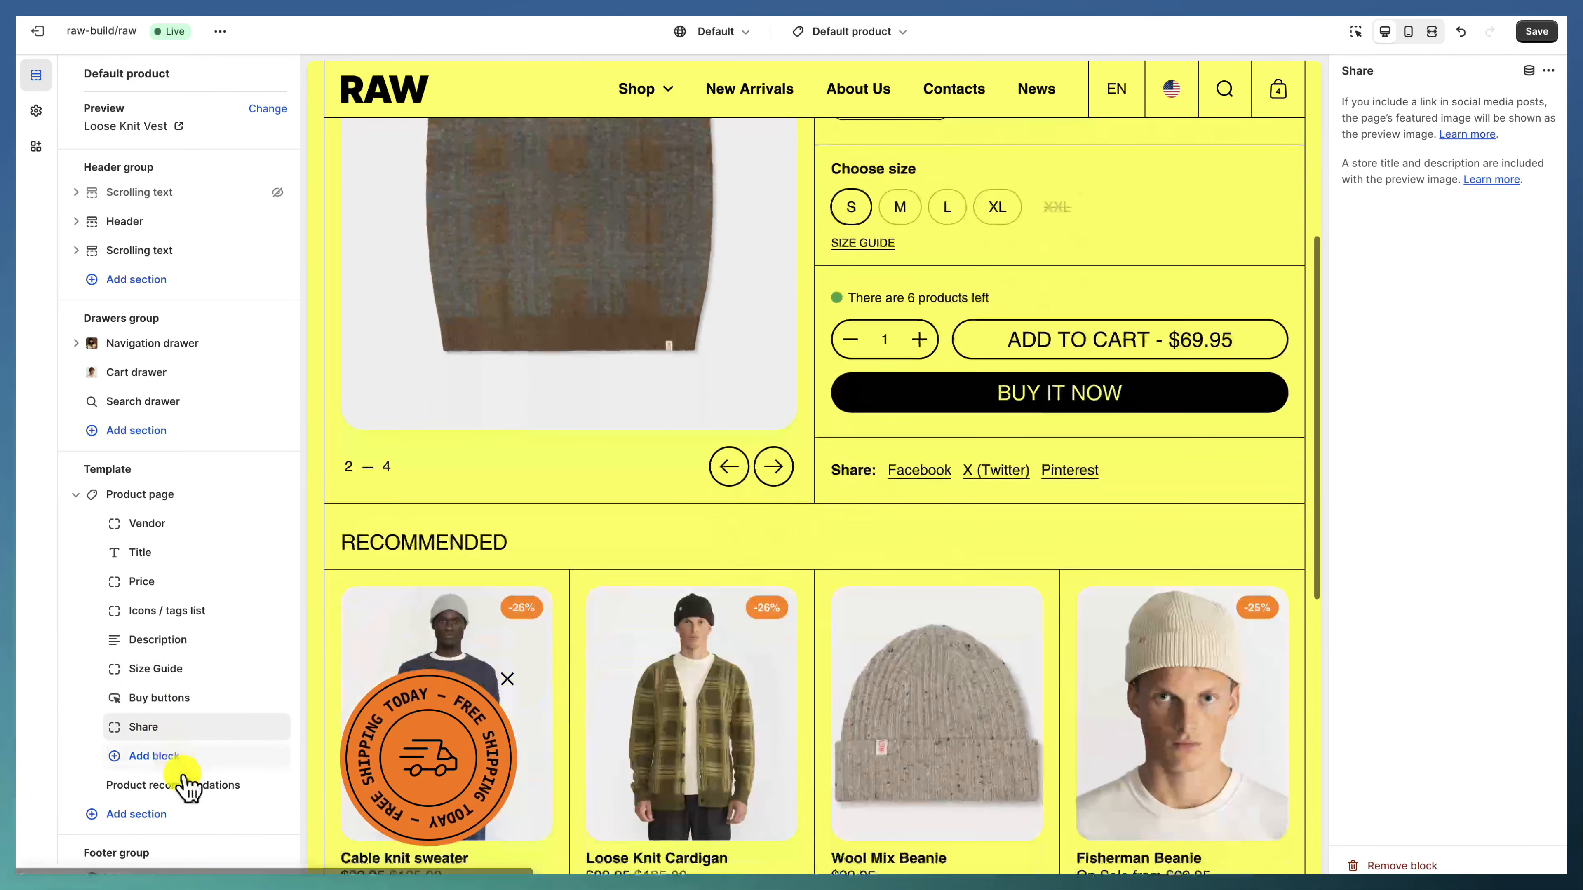
{"action": "left_click", "coordinate": [172, 785]}
{"action": "scroll", "coordinate": [670, 543], "scroll_direction": "up", "scroll_amount": 15}
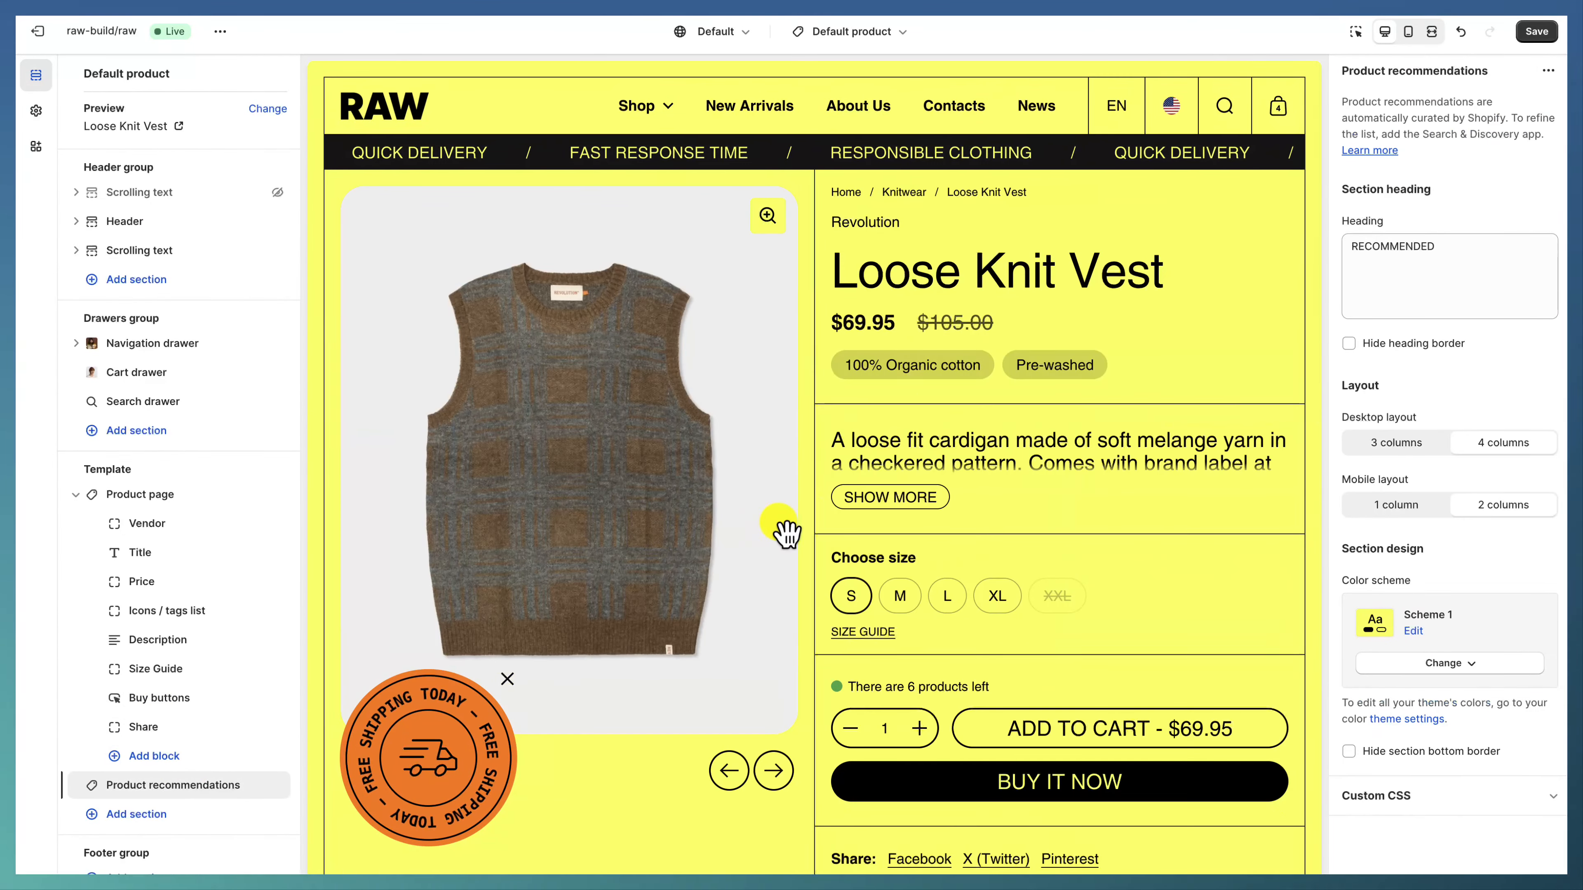
Step: Open the About Us page from the store preview and examine its Main page section and page title
{"action": "left_click", "coordinate": [876, 115]}
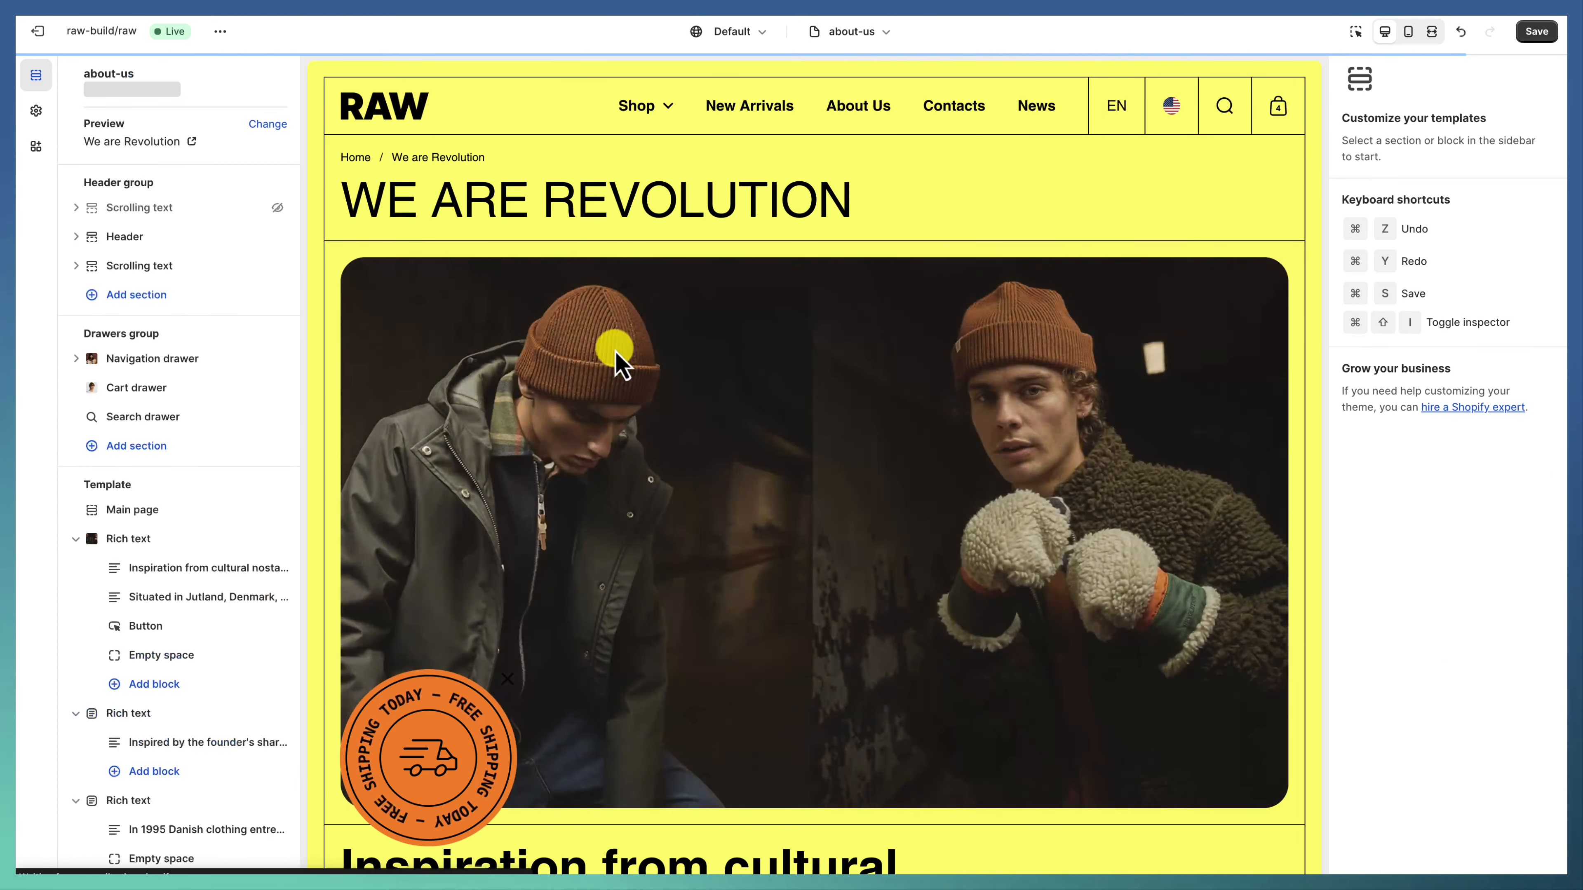
{"action": "left_click", "coordinate": [143, 517]}
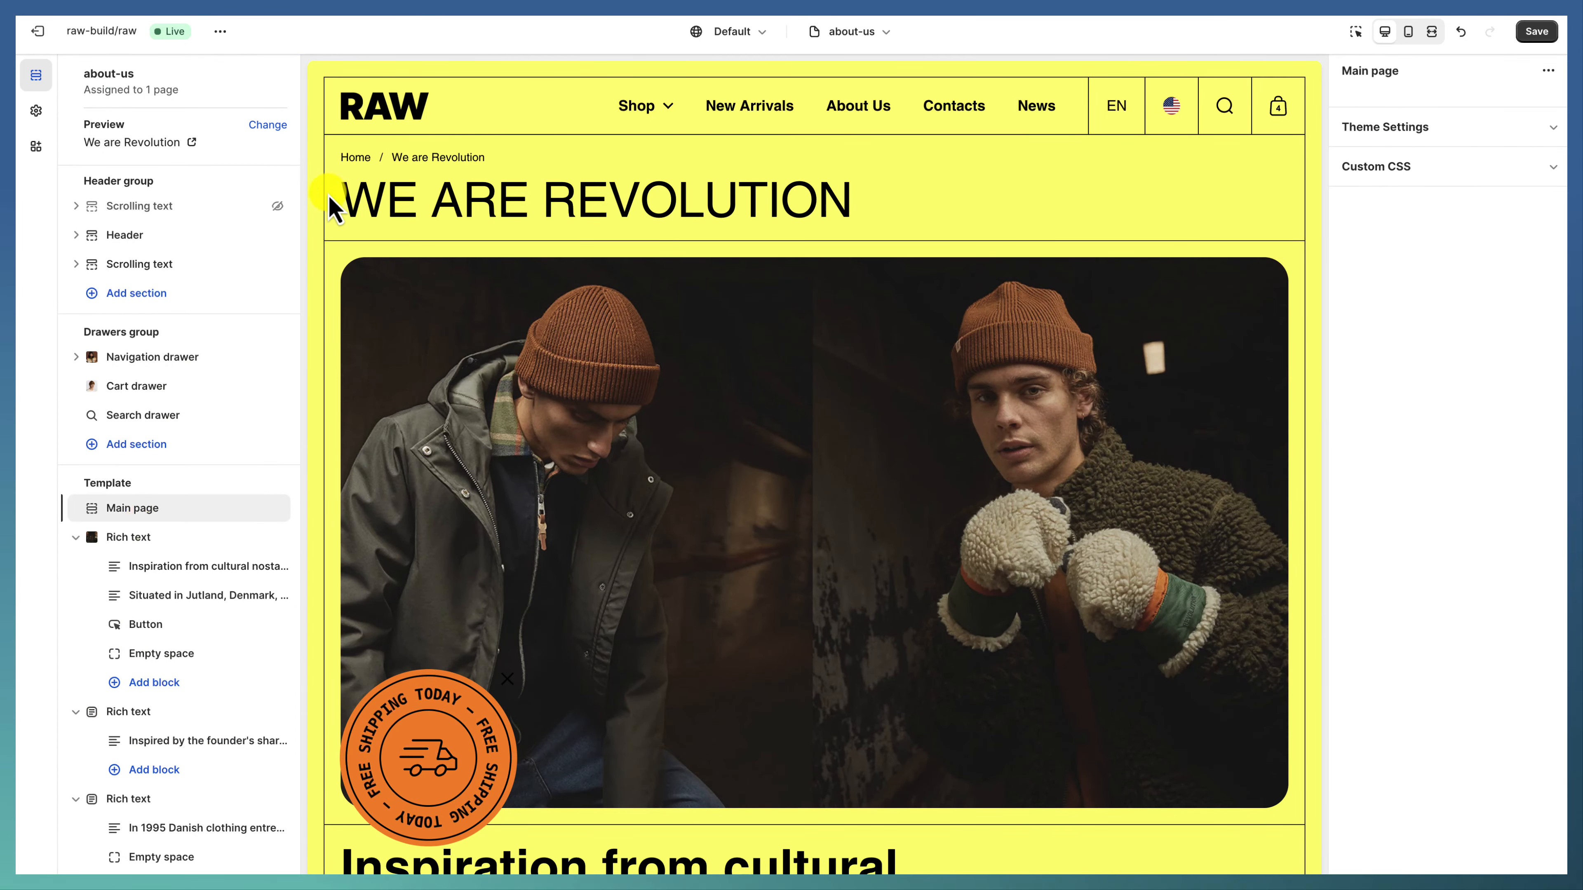
{"action": "left_click_drag", "start_coordinate": [330, 201], "coordinate": [875, 219]}
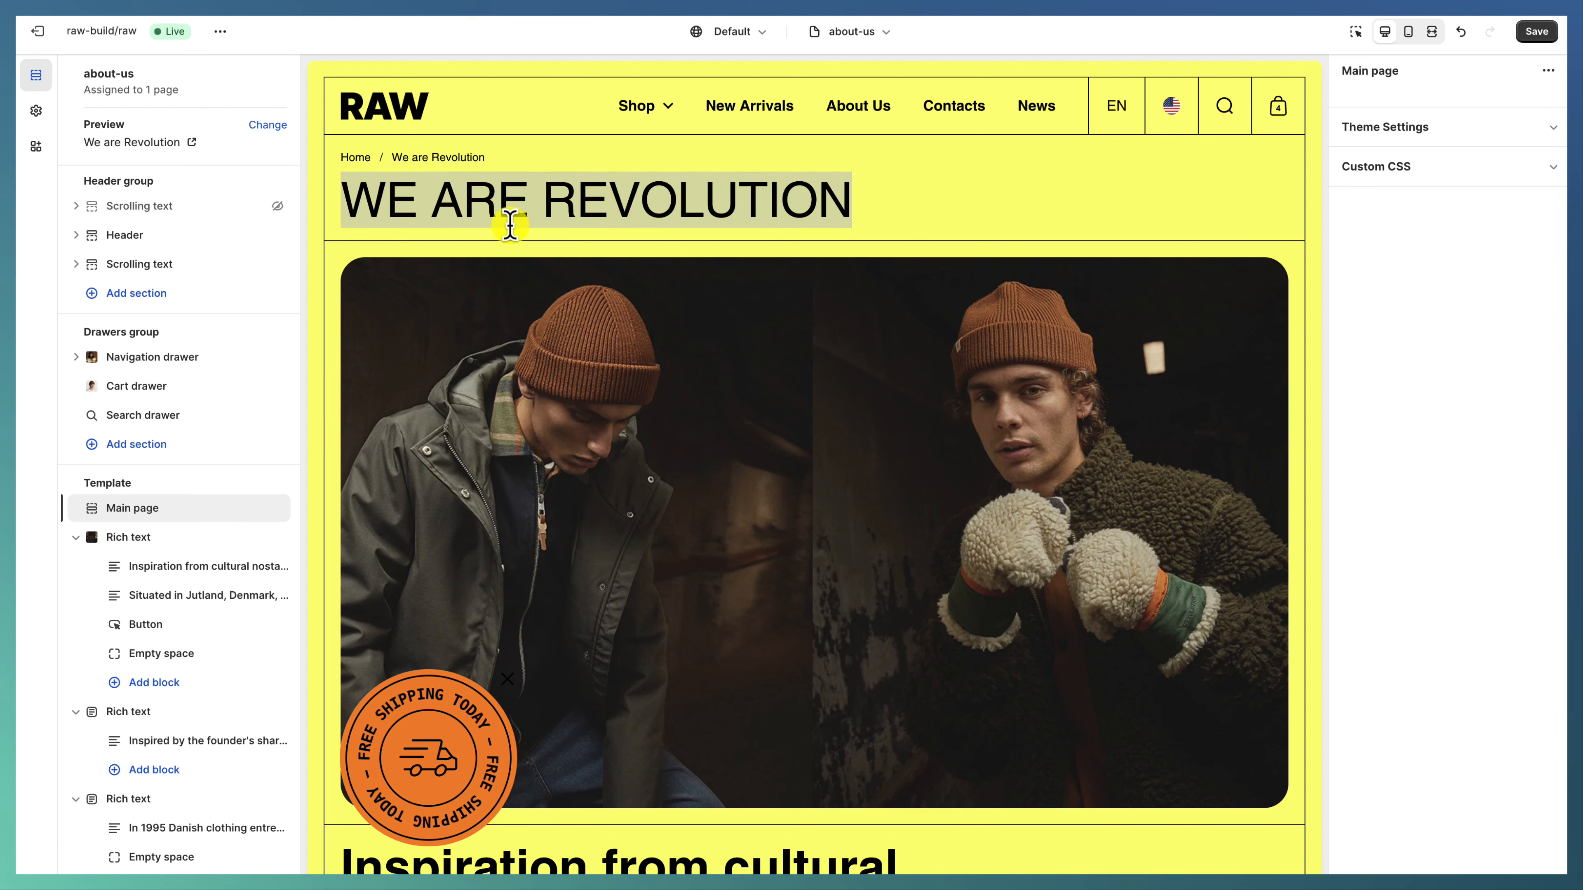
{"action": "left_click_drag", "start_coordinate": [364, 199], "coordinate": [869, 212]}
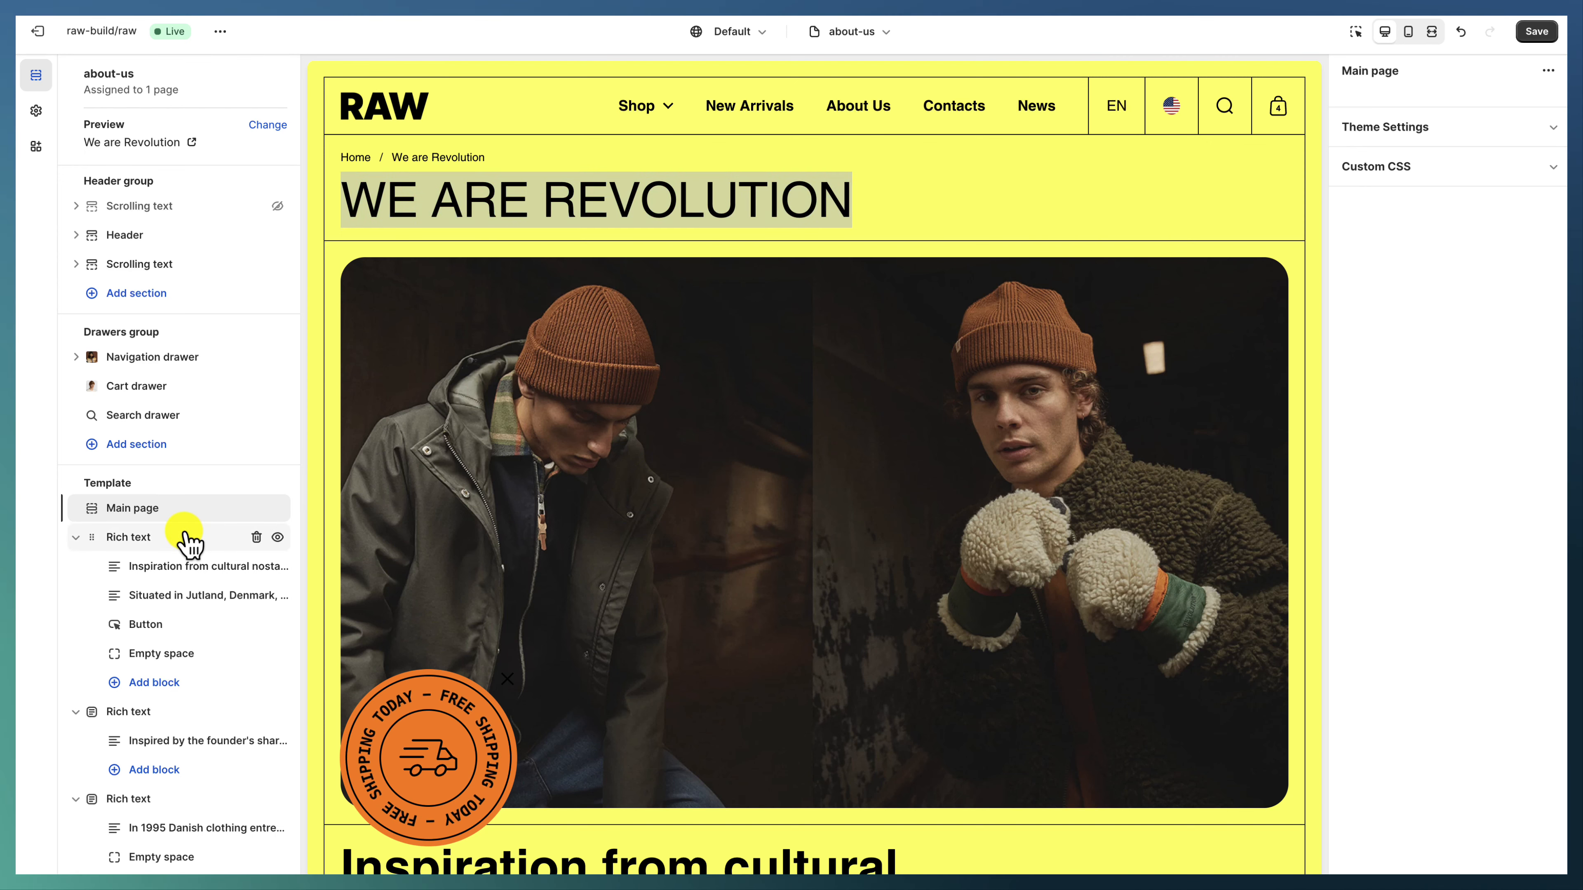
Step: Examine the first Rich text section's heading and media settings, including the media aspect ratio and desktop position options
{"action": "left_click", "coordinate": [207, 543]}
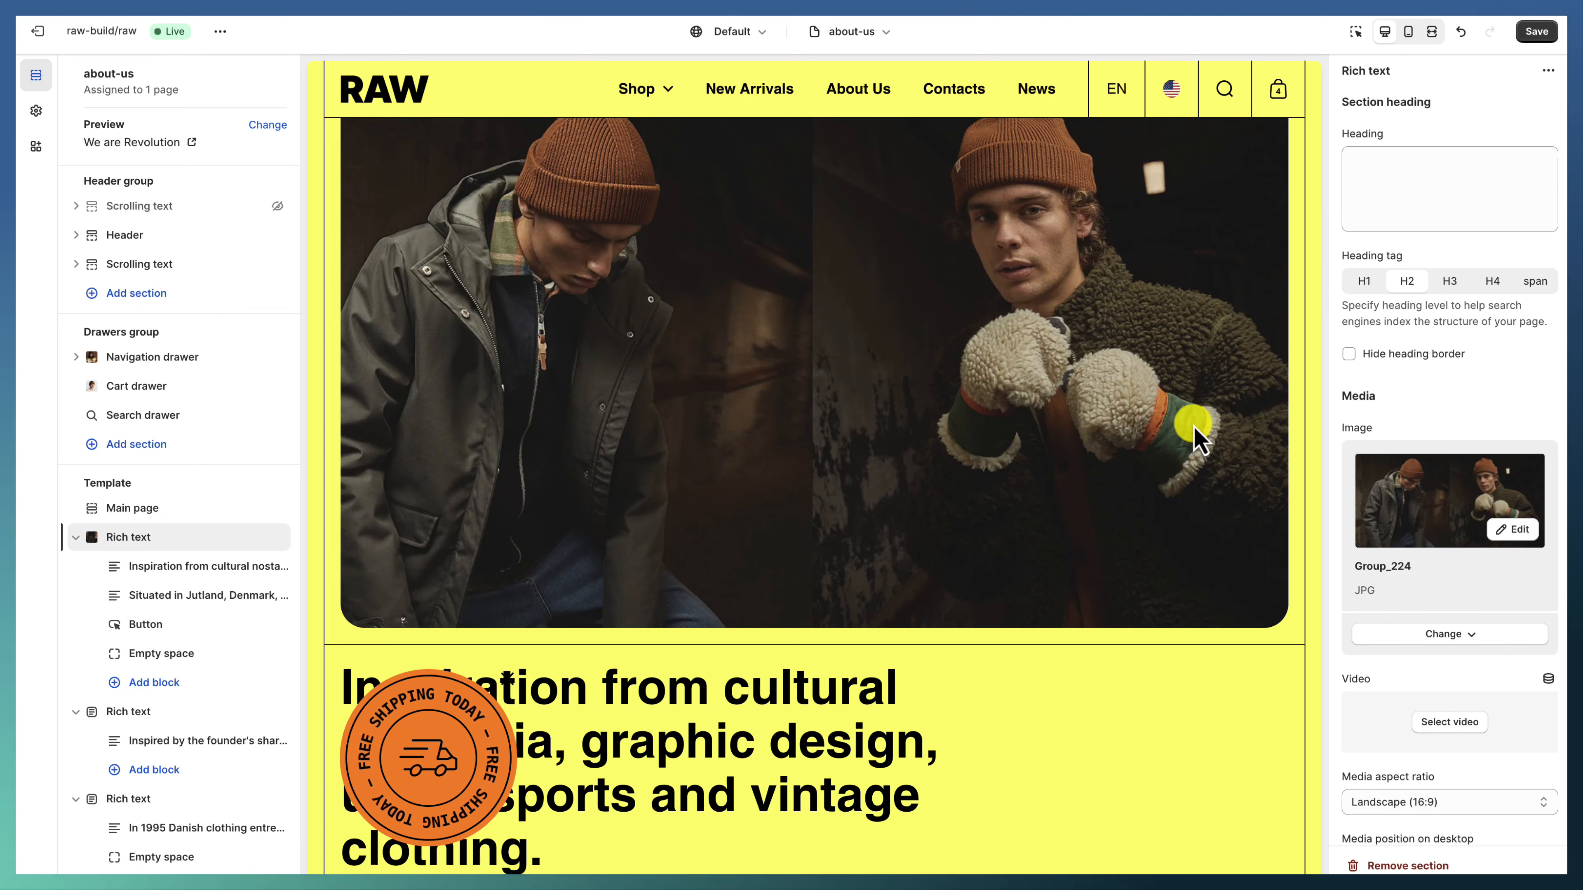
{"action": "scroll", "coordinate": [1433, 470], "scroll_direction": "down", "scroll_amount": 5}
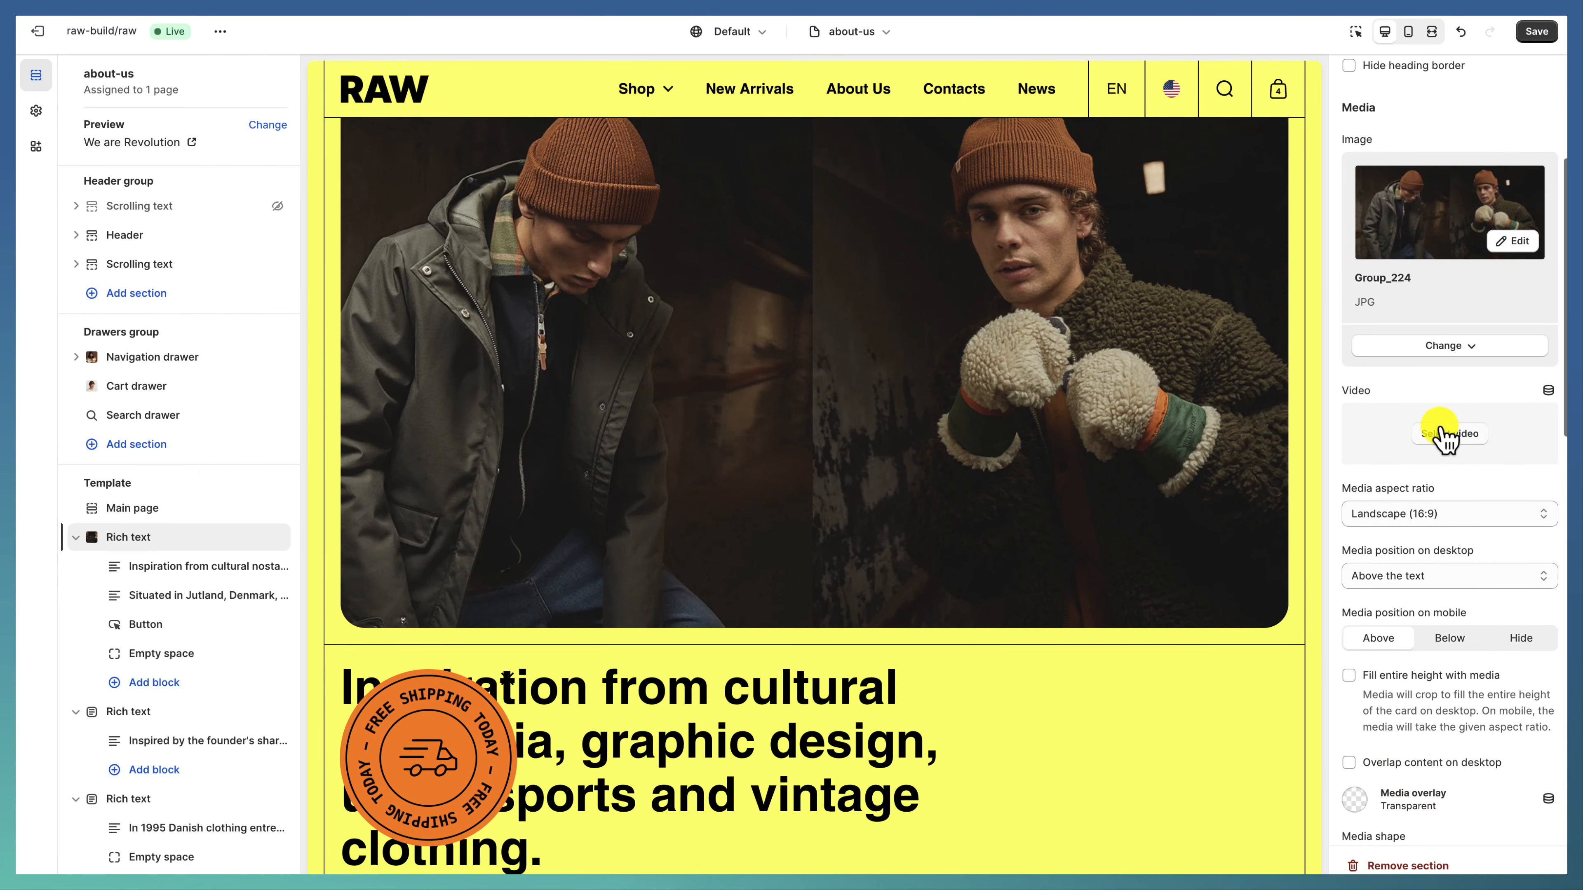
{"action": "left_click", "coordinate": [1447, 517]}
{"action": "left_click", "coordinate": [1447, 516]}
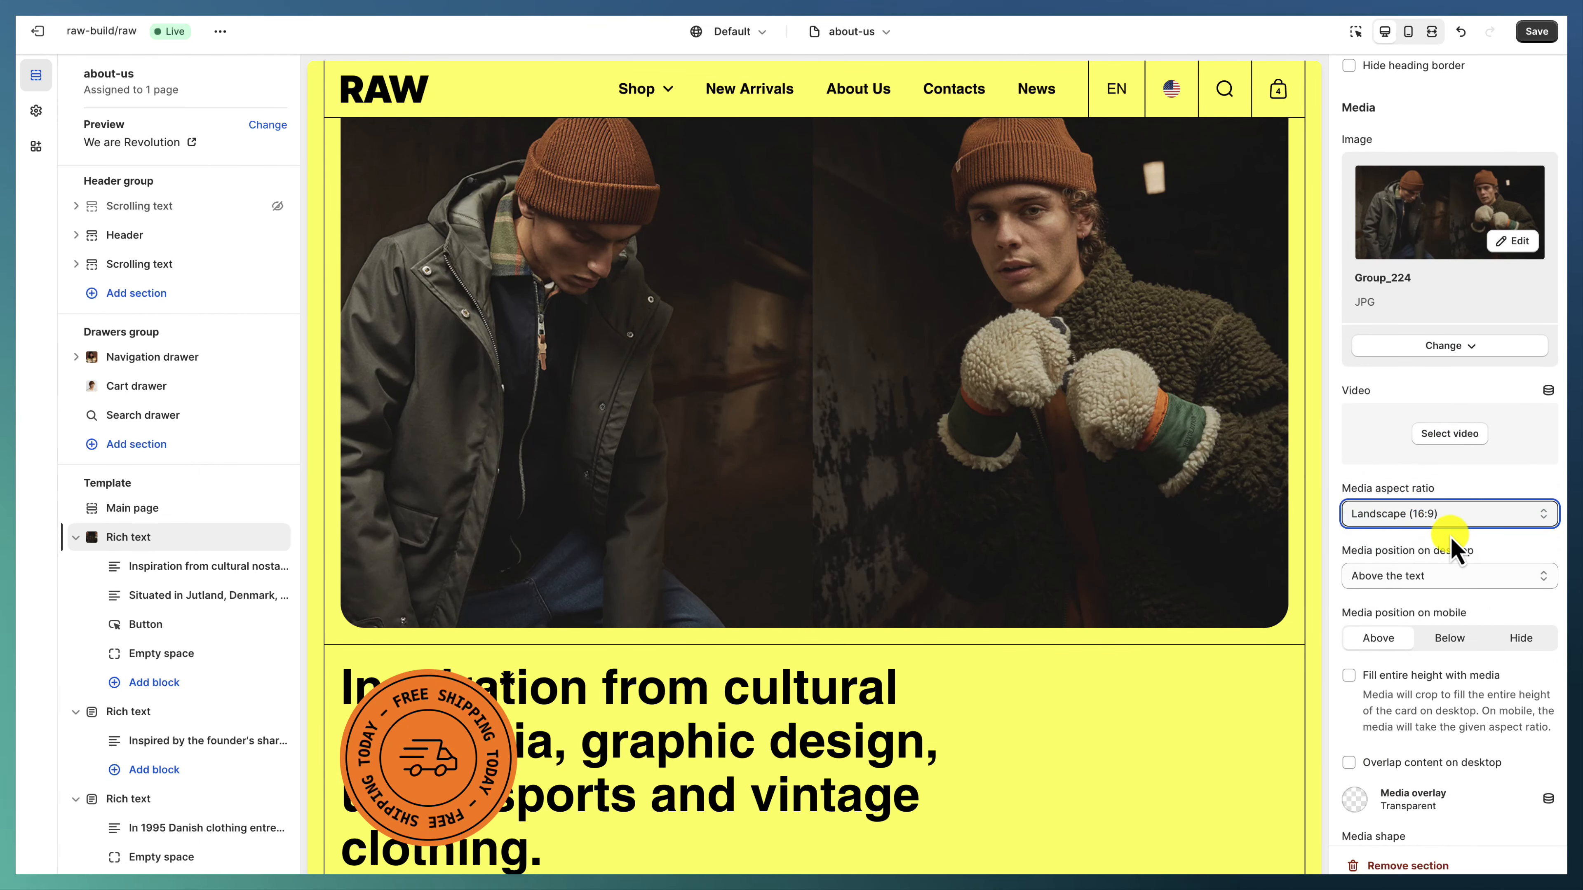
{"action": "left_click", "coordinate": [1434, 586]}
{"action": "left_click", "coordinate": [1432, 580]}
Step: Examine the first Rich text section's typography, section design and inner content design settings against its text in the preview
{"action": "scroll", "coordinate": [1439, 642], "scroll_direction": "down", "scroll_amount": 5}
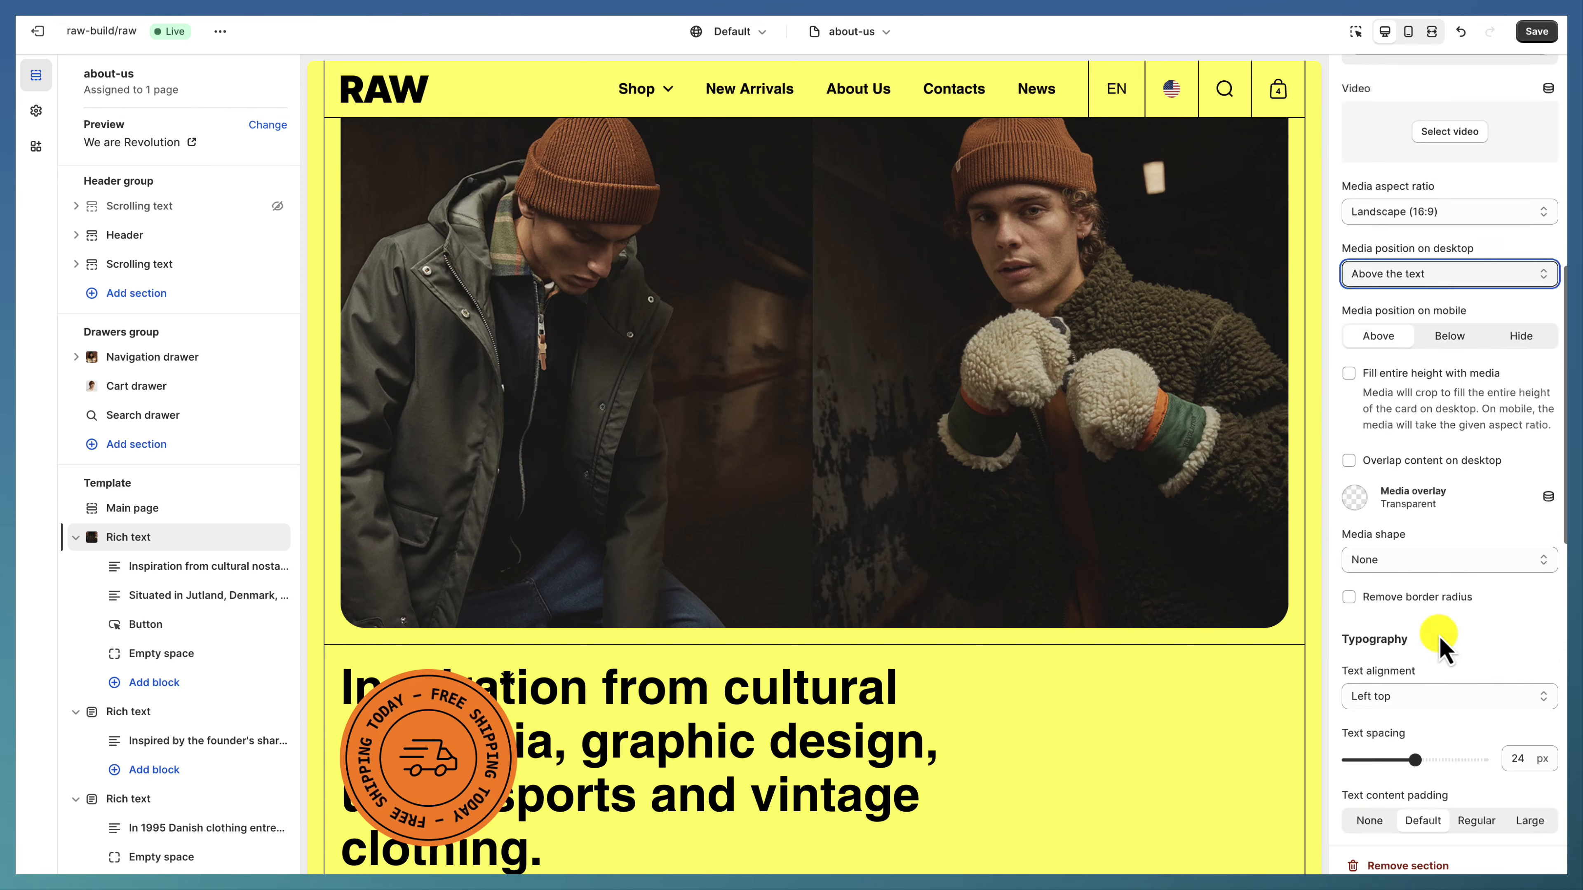
{"action": "scroll", "coordinate": [1419, 405], "scroll_direction": "down", "scroll_amount": 4}
{"action": "scroll", "coordinate": [1446, 427], "scroll_direction": "down", "scroll_amount": 2}
{"action": "scroll", "coordinate": [1453, 430], "scroll_direction": "down", "scroll_amount": 1}
{"action": "scroll", "coordinate": [1130, 432], "scroll_direction": "down", "scroll_amount": 5}
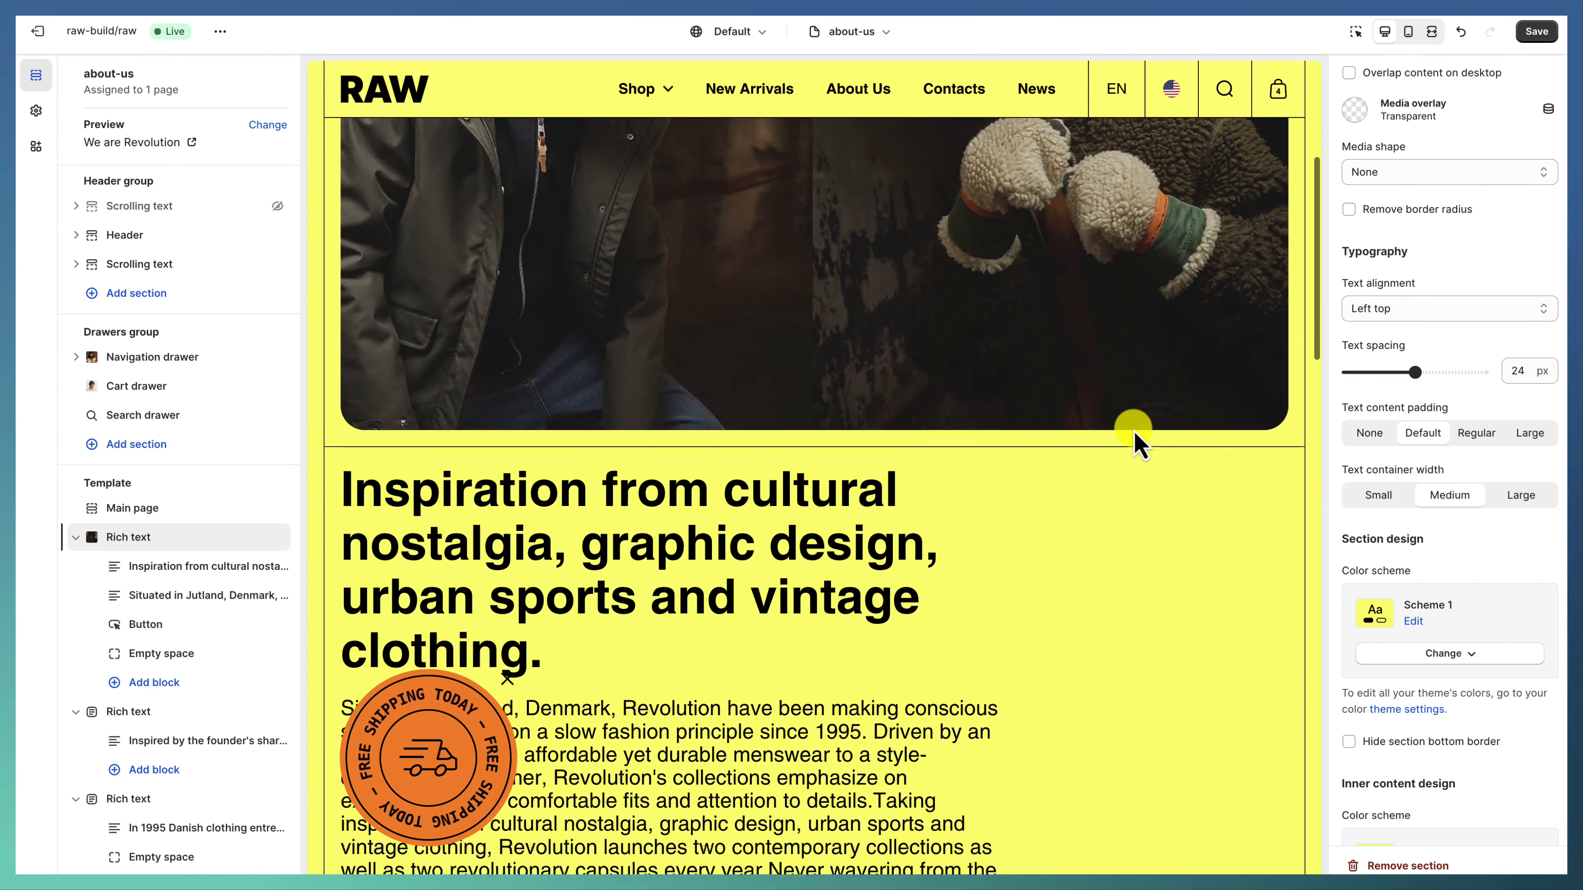
{"action": "scroll", "coordinate": [1147, 439], "scroll_direction": "down", "scroll_amount": 2}
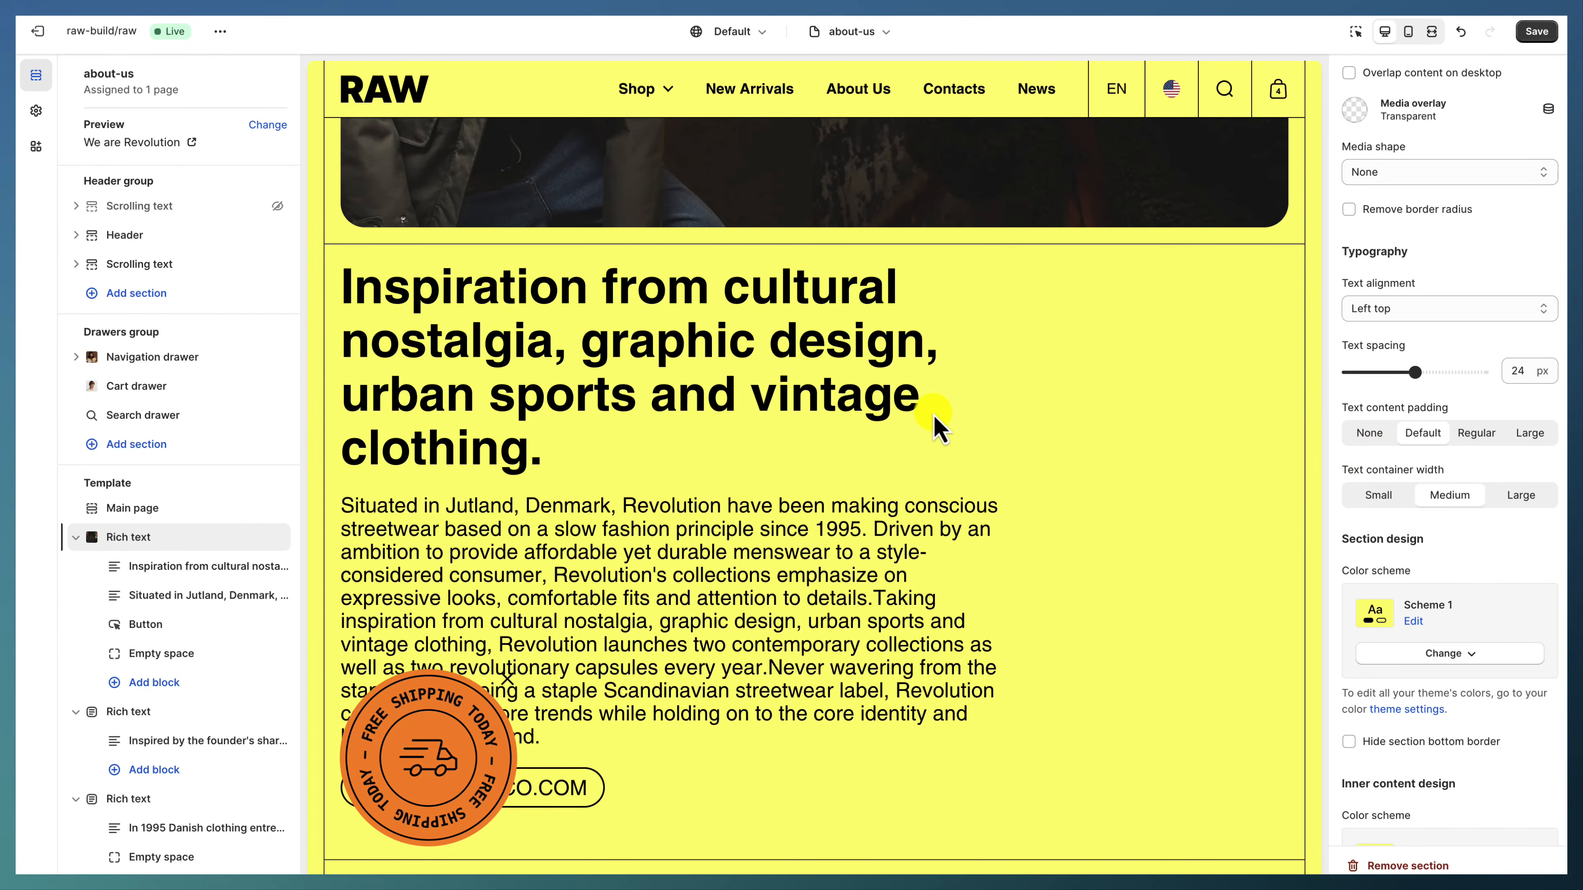
{"action": "left_click", "coordinate": [1416, 436]}
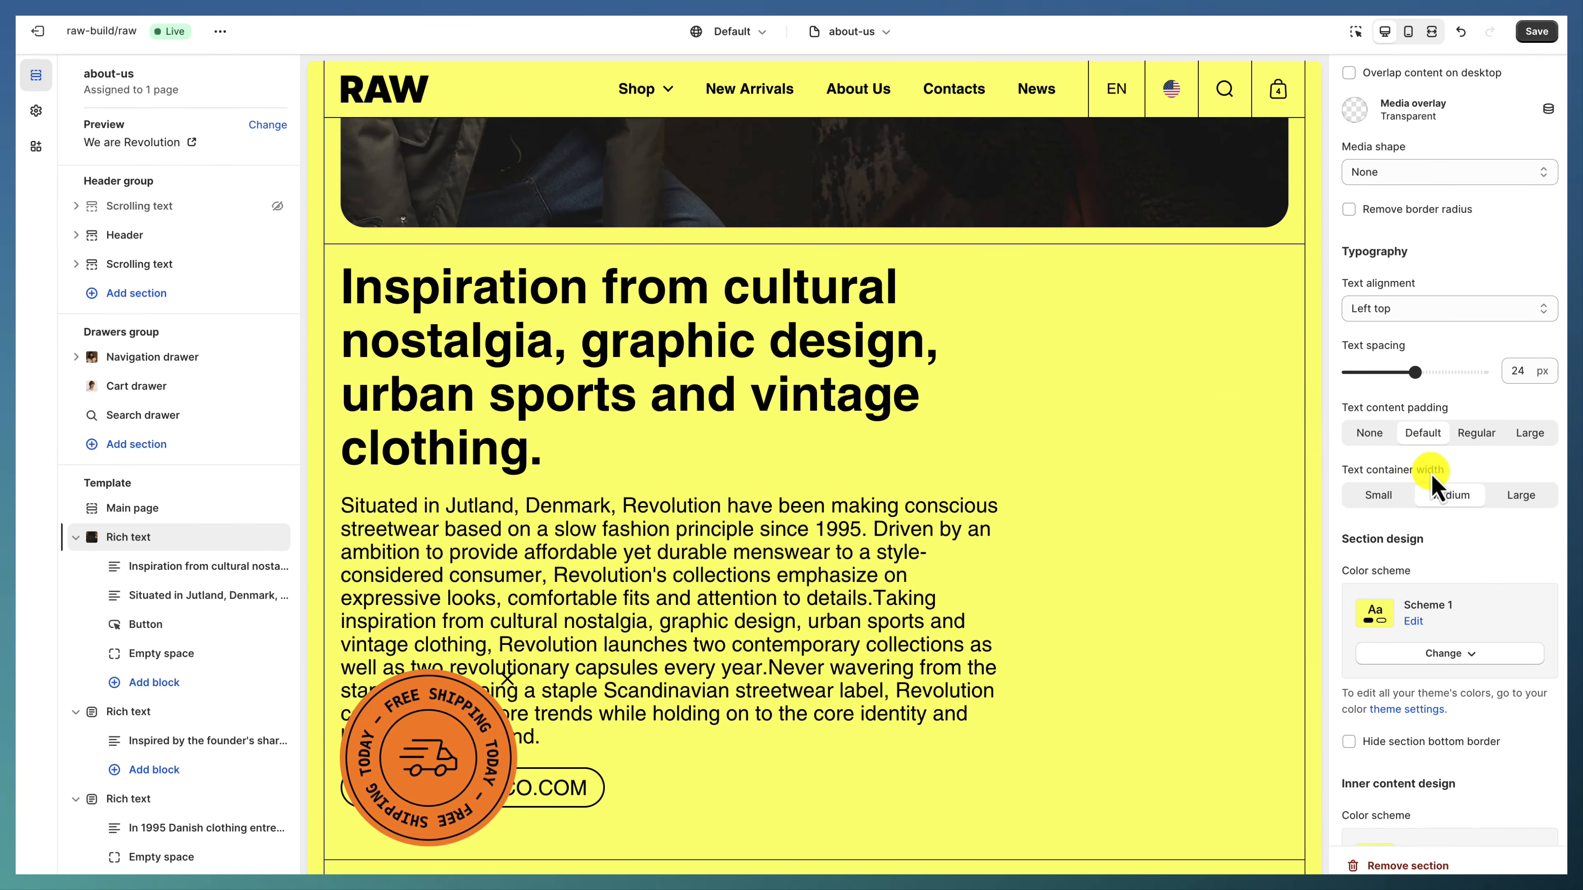
{"action": "scroll", "coordinate": [1421, 499], "scroll_direction": "down", "scroll_amount": 8}
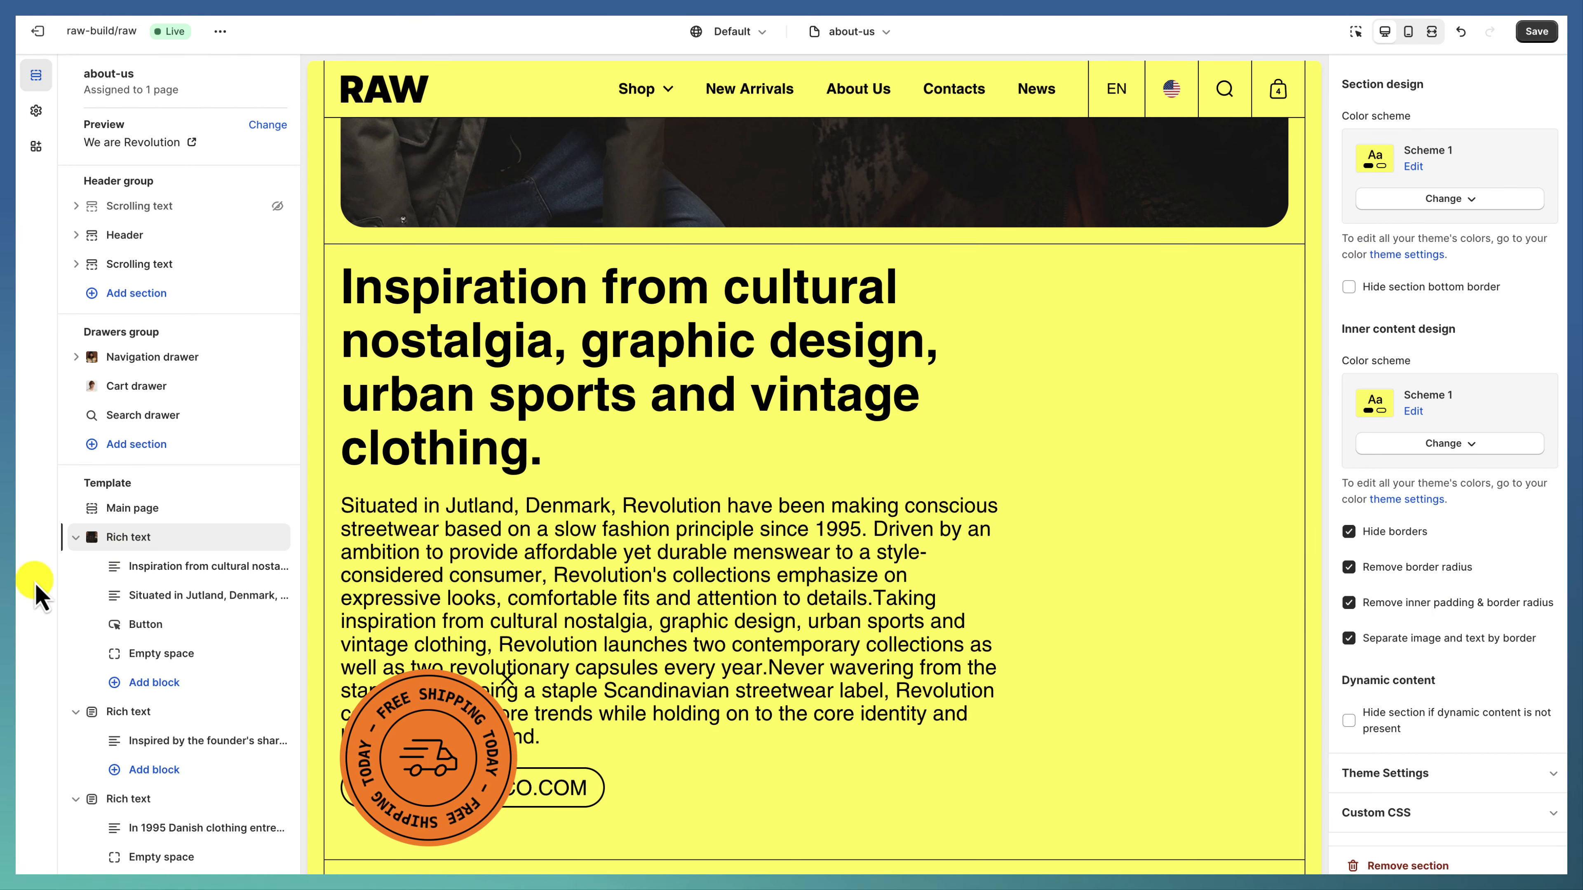
Step: Try the Headings font on the "Inspiration from cultural nostalgia" text block, return it to Body, and set its heading tag to H2
{"action": "left_click", "coordinate": [159, 564]}
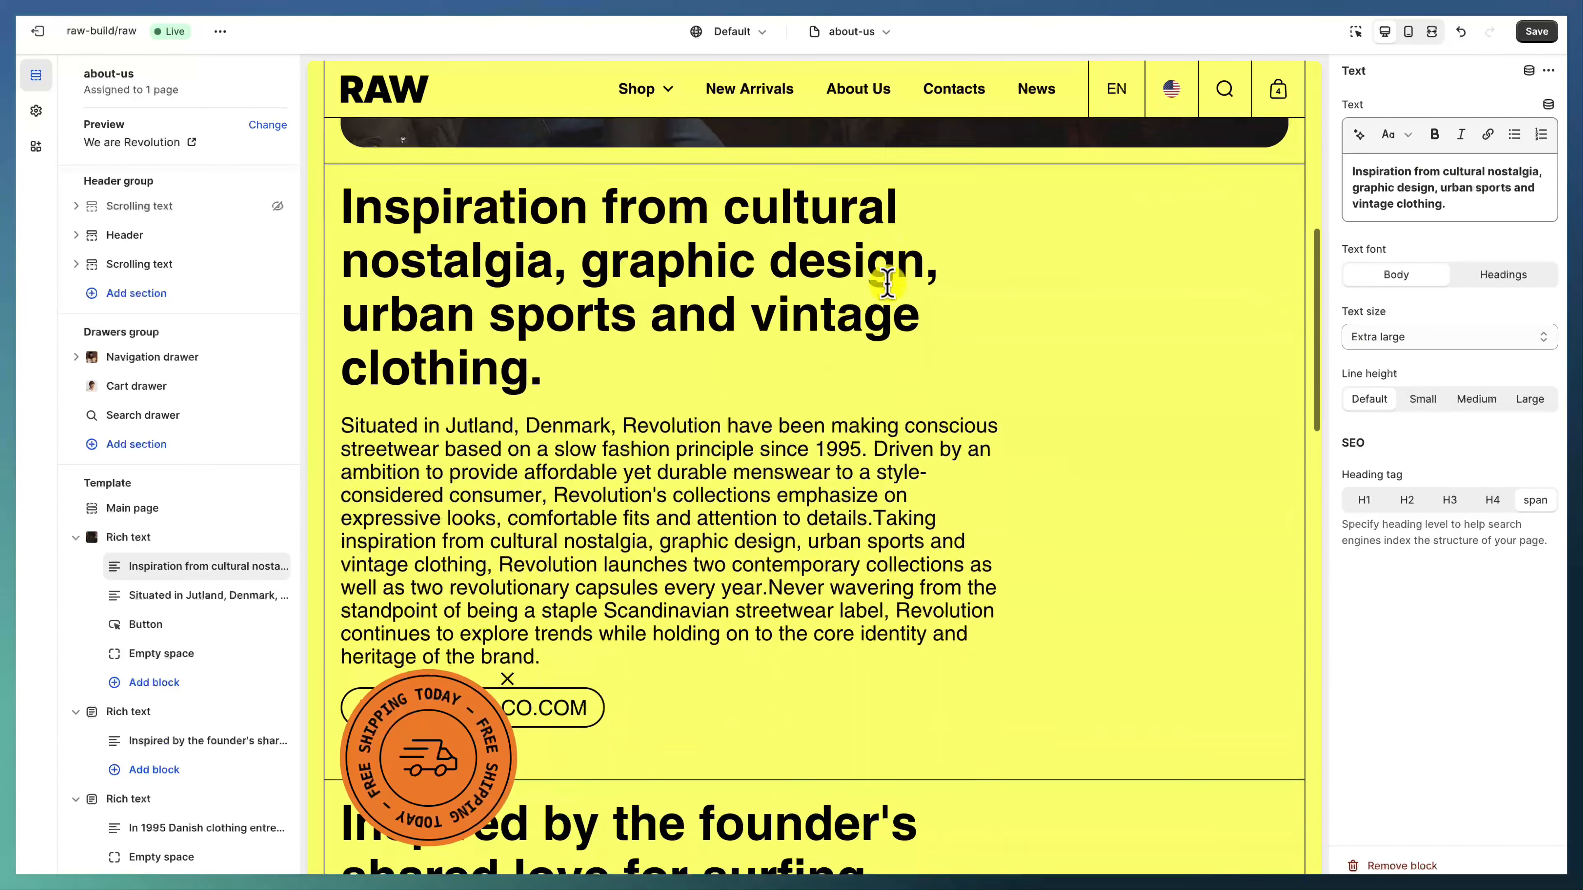
{"action": "left_click", "coordinate": [1511, 276]}
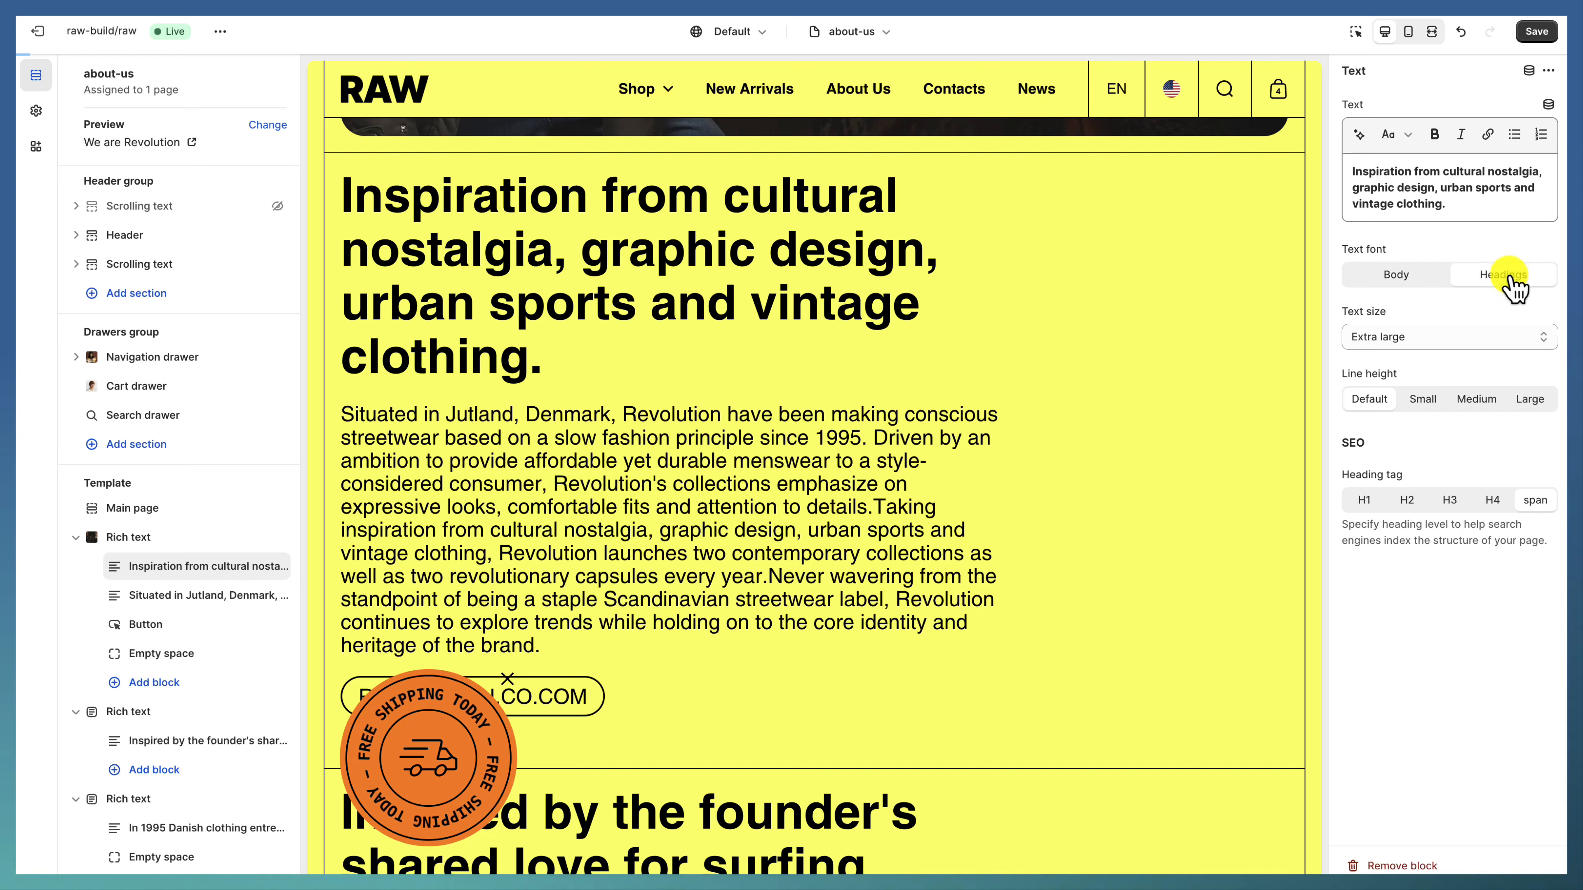
{"action": "left_click", "coordinate": [1413, 276]}
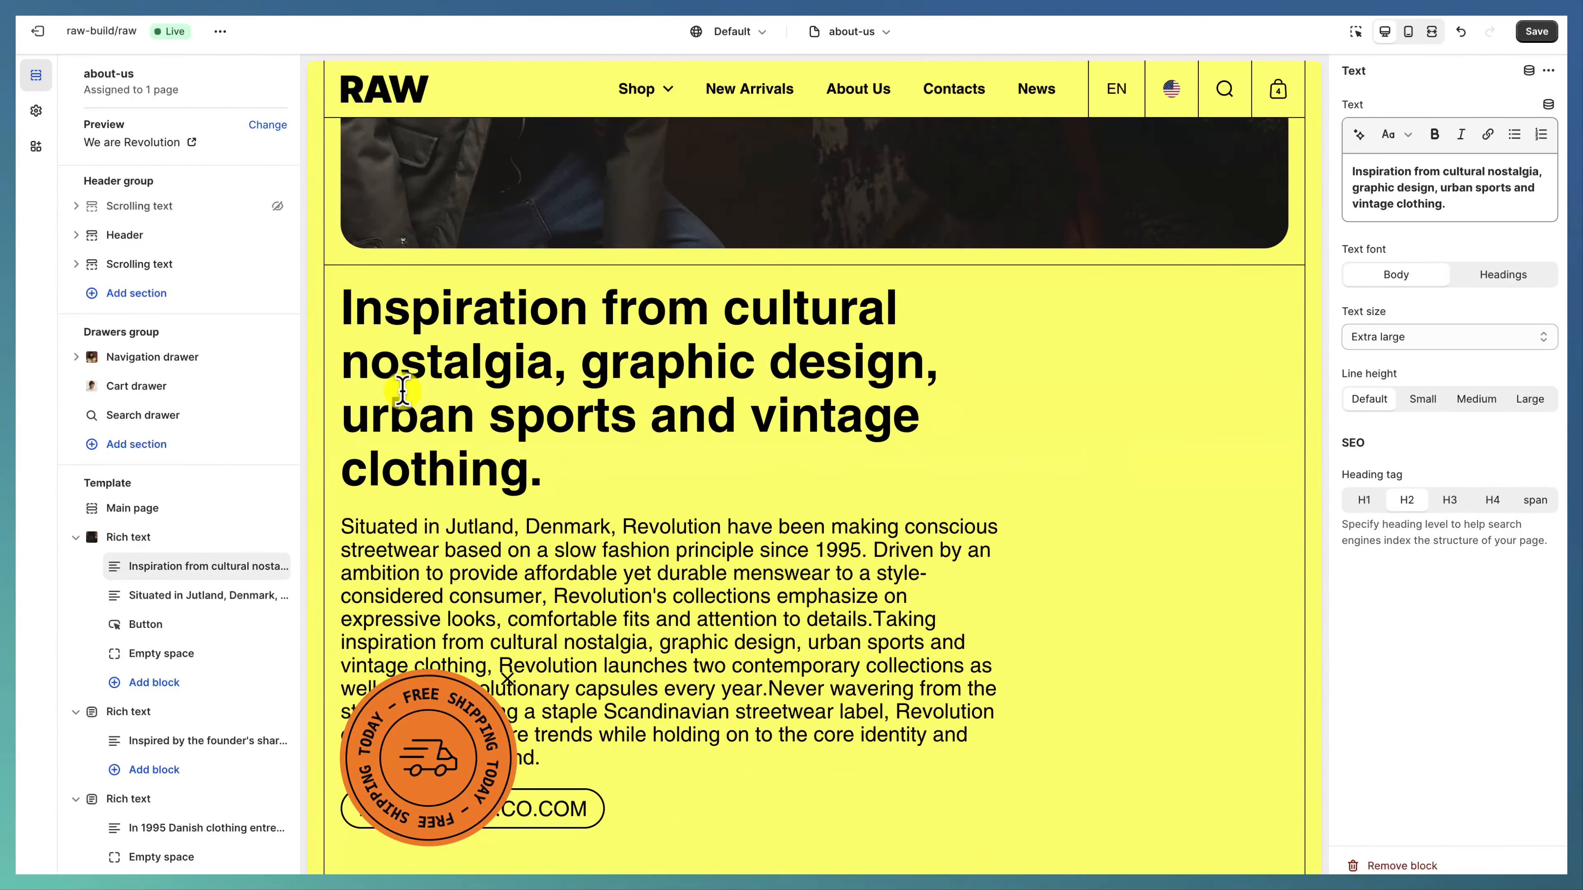
Step: Examine the "Situated in Jutland, Denmark" text block and the second Rich text section's media, typography and design settings
{"action": "left_click", "coordinate": [226, 598]}
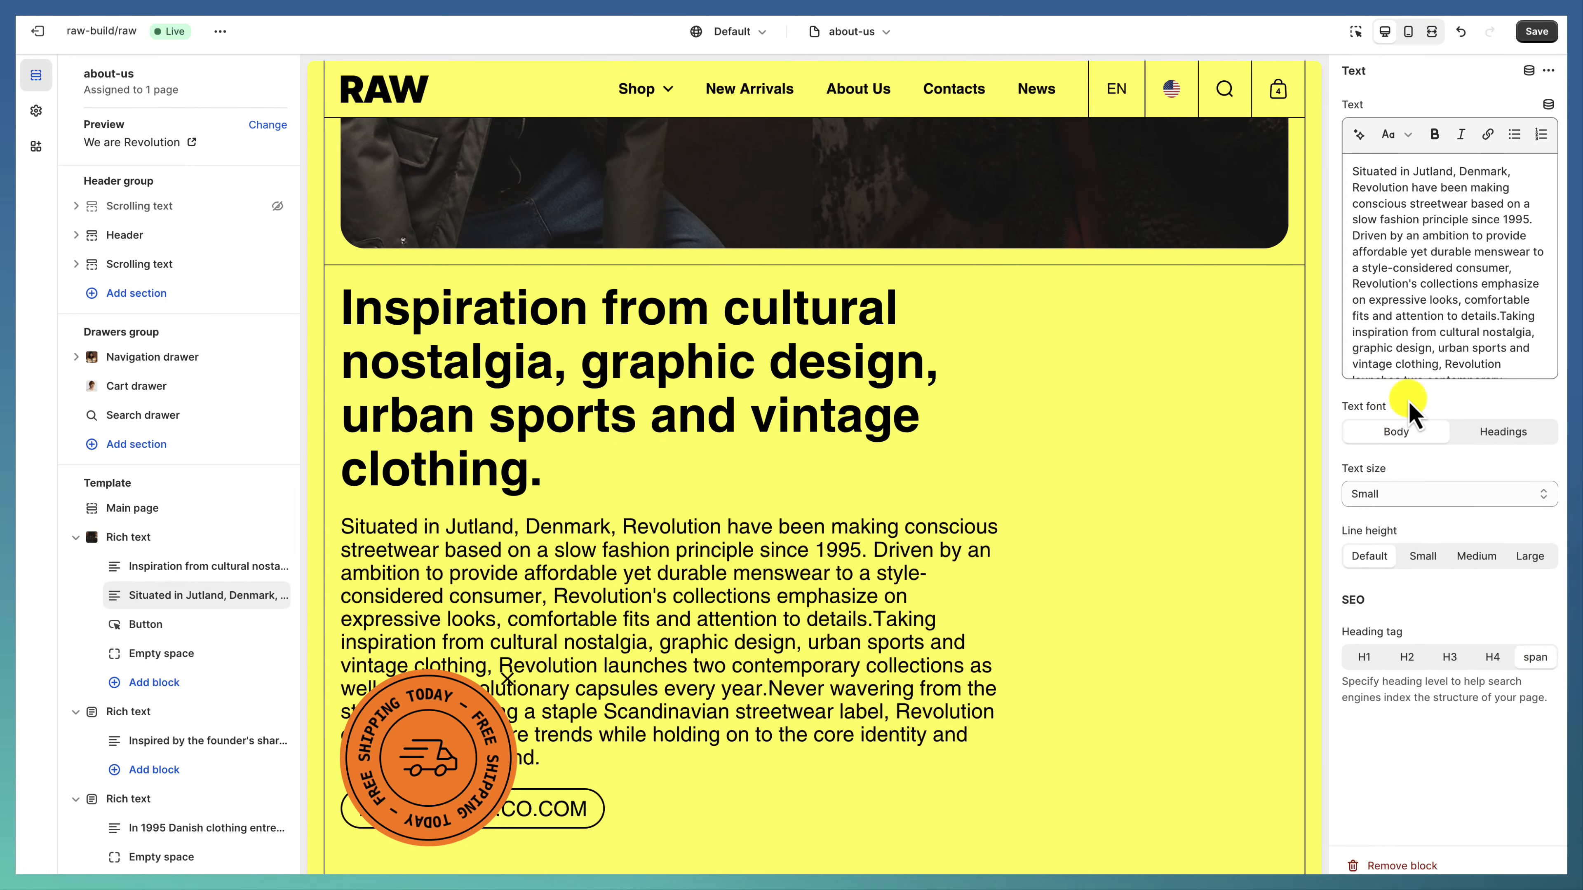
{"action": "scroll", "coordinate": [594, 537], "scroll_direction": "down", "scroll_amount": 5}
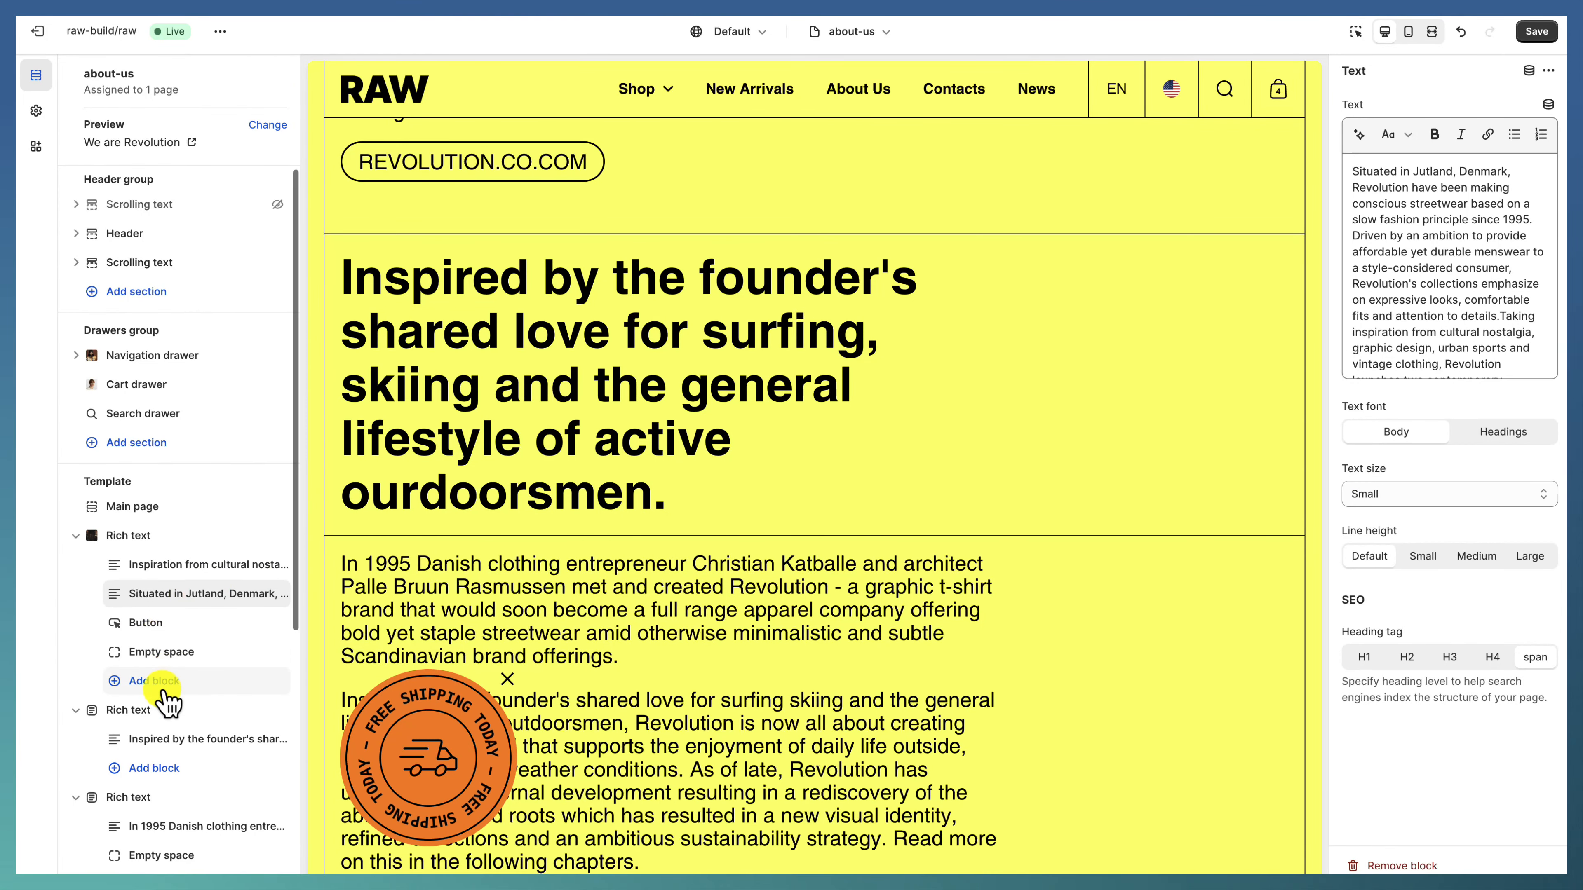
{"action": "left_click", "coordinate": [193, 710]}
{"action": "scroll", "coordinate": [1421, 366], "scroll_direction": "up", "scroll_amount": 10}
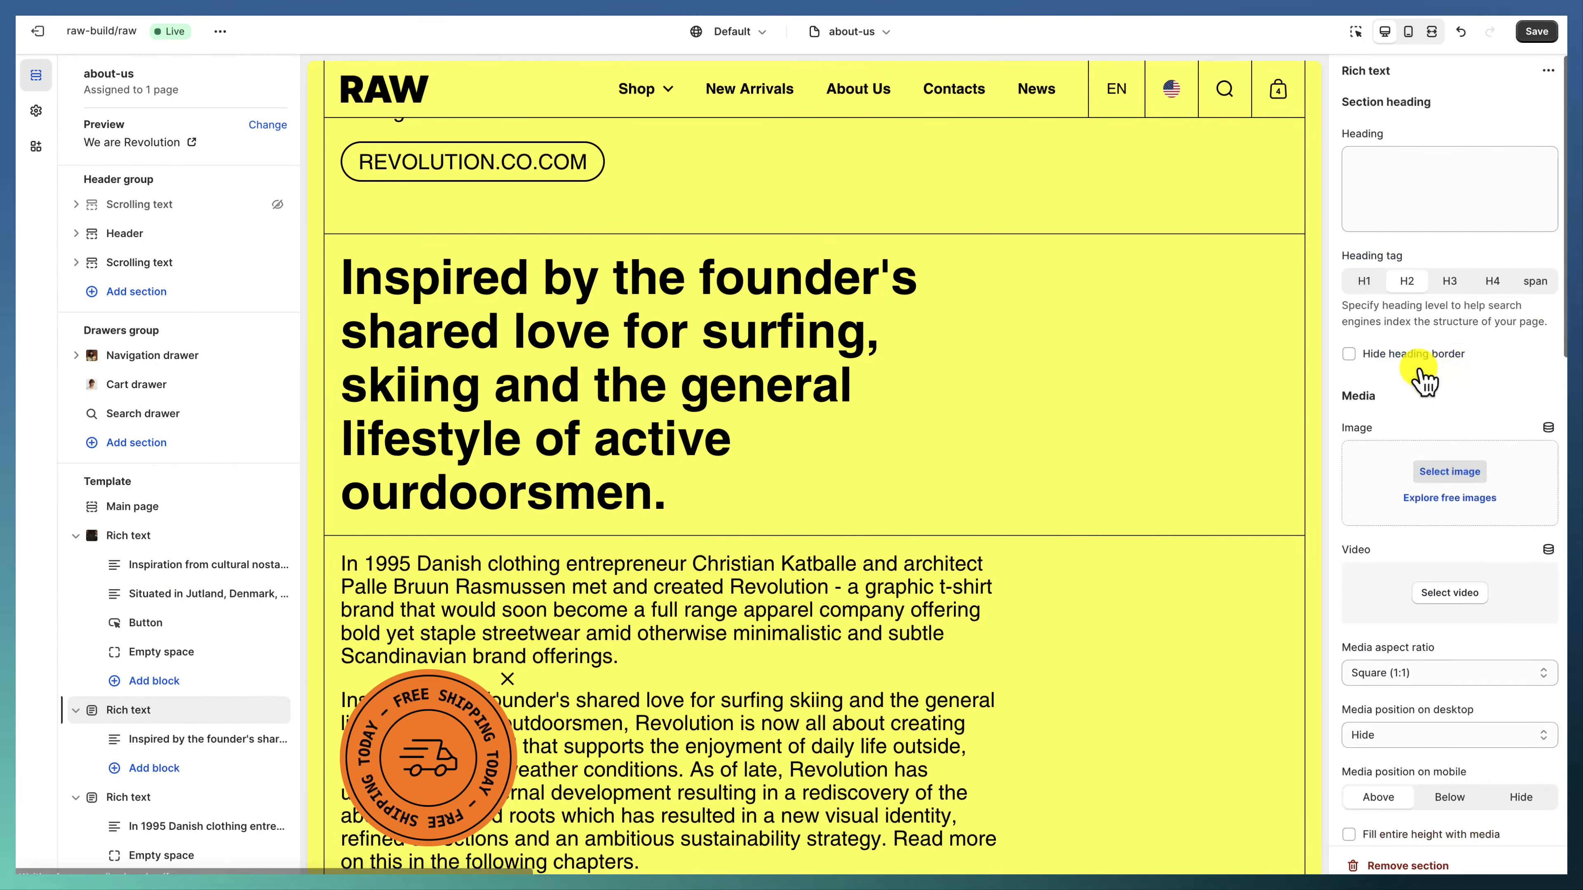
{"action": "scroll", "coordinate": [1424, 378], "scroll_direction": "down", "scroll_amount": 5}
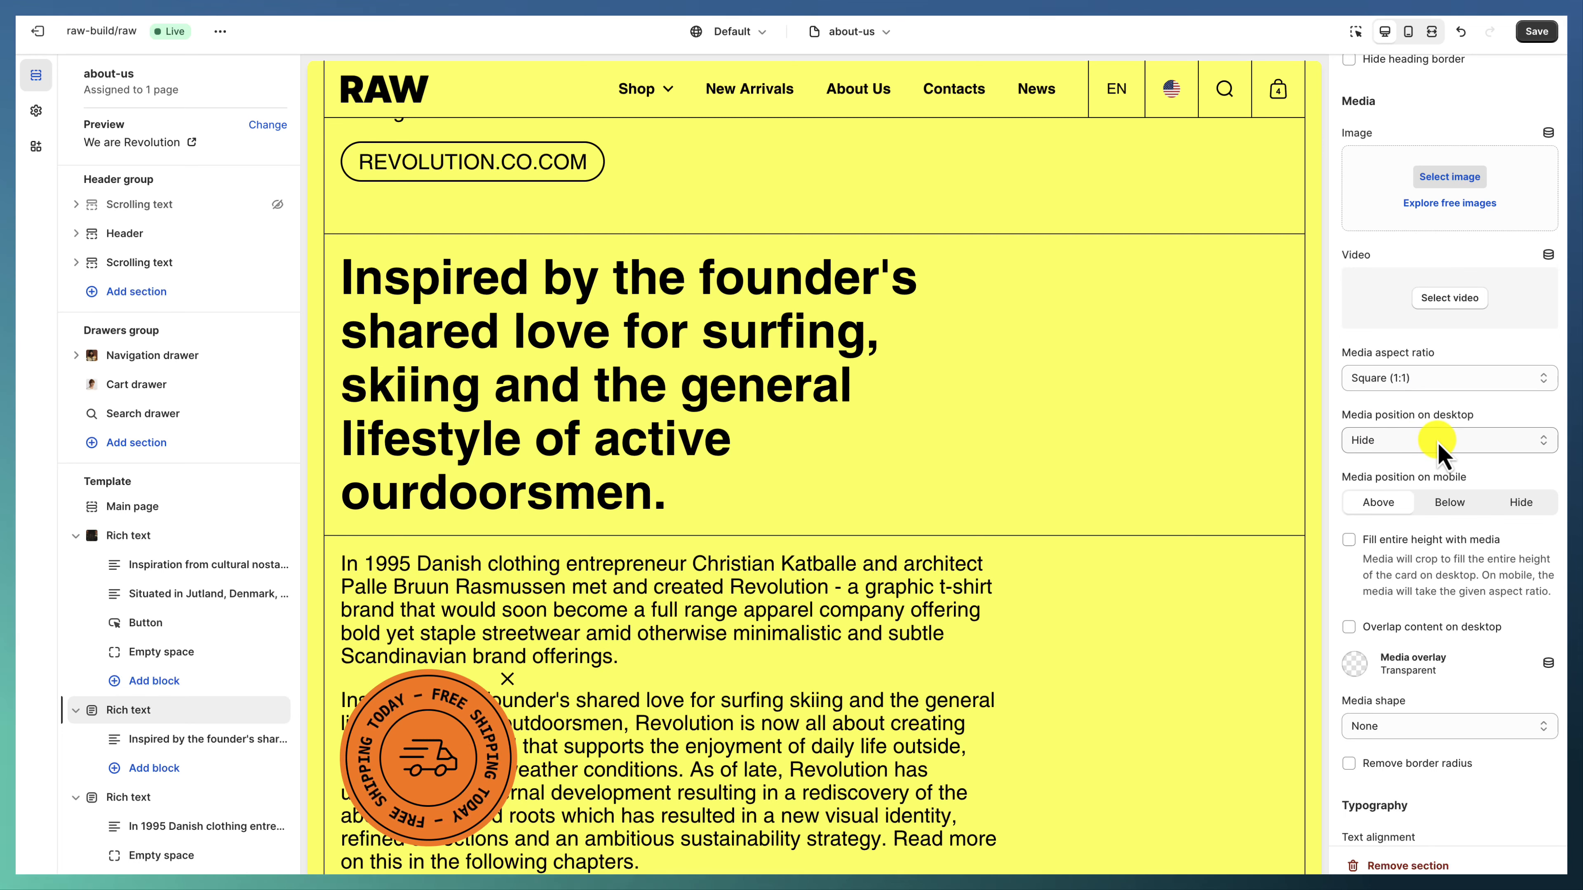
{"action": "scroll", "coordinate": [1437, 449], "scroll_direction": "down", "scroll_amount": 5}
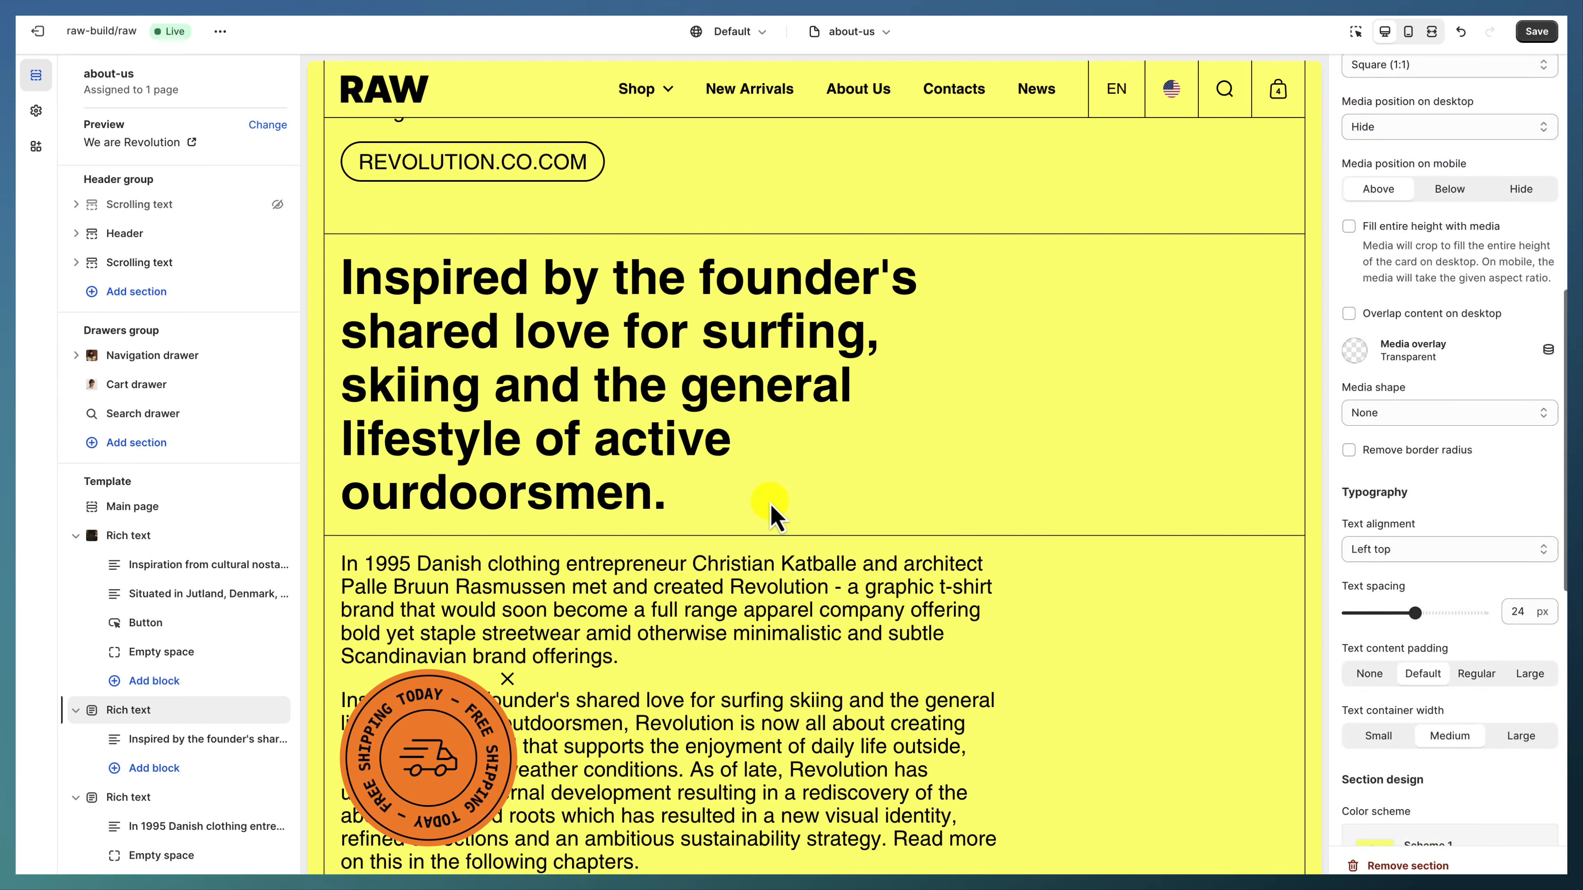
{"action": "scroll", "coordinate": [763, 512], "scroll_direction": "down", "scroll_amount": 4}
{"action": "scroll", "coordinate": [1293, 523], "scroll_direction": "up", "scroll_amount": 4}
{"action": "scroll", "coordinate": [1131, 459], "scroll_direction": "down", "scroll_amount": 5}
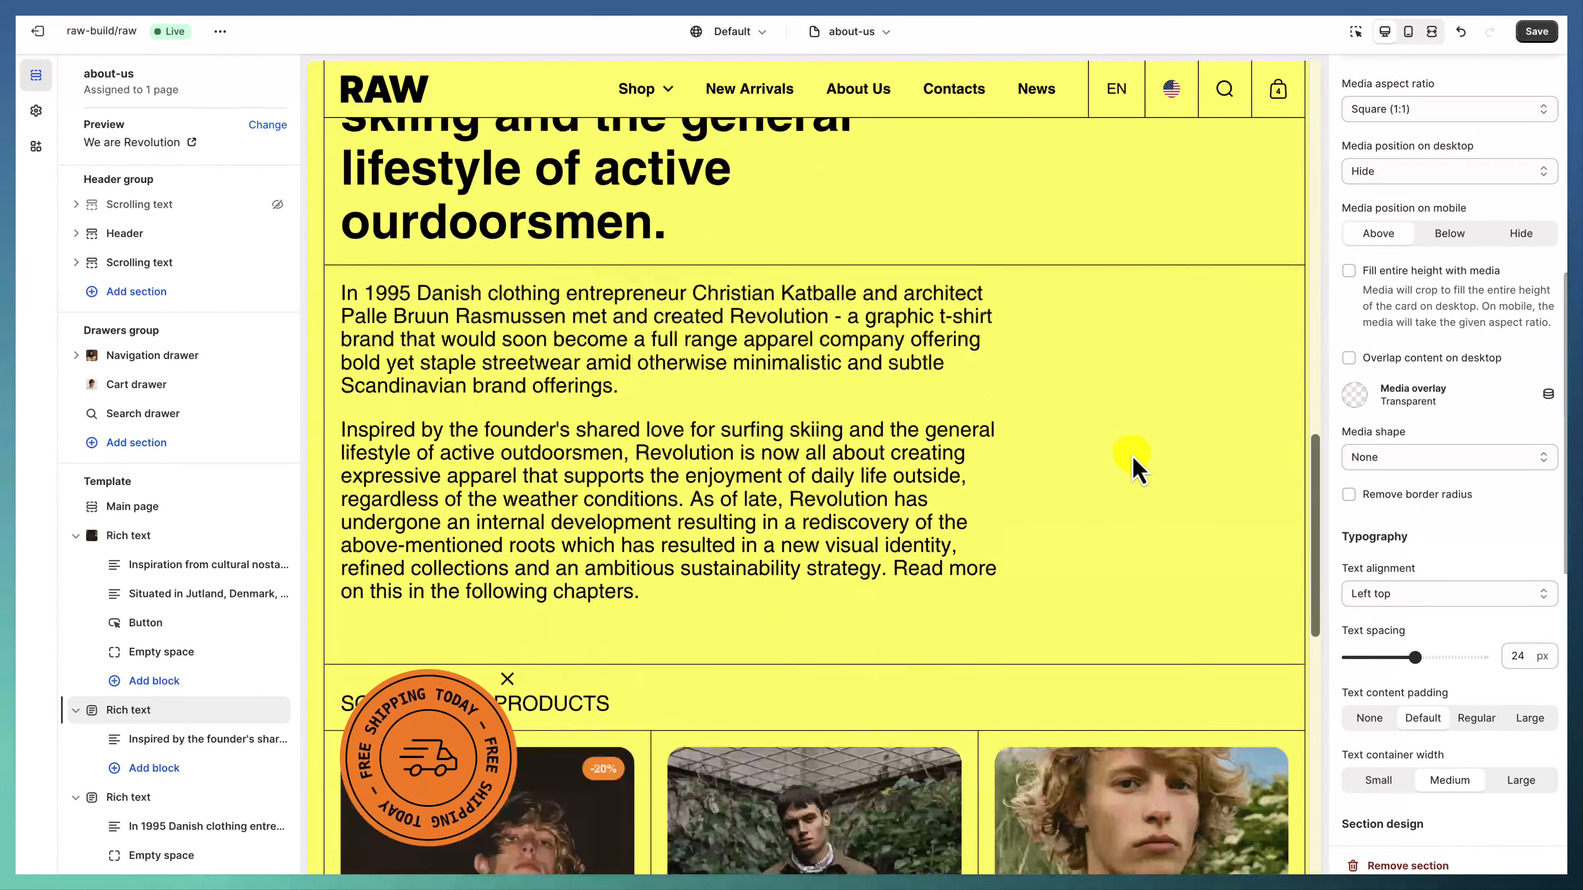
{"action": "scroll", "coordinate": [1103, 449], "scroll_direction": "up", "scroll_amount": 2}
{"action": "scroll", "coordinate": [1381, 524], "scroll_direction": "up", "scroll_amount": 1}
{"action": "scroll", "coordinate": [1389, 527], "scroll_direction": "down", "scroll_amount": 10}
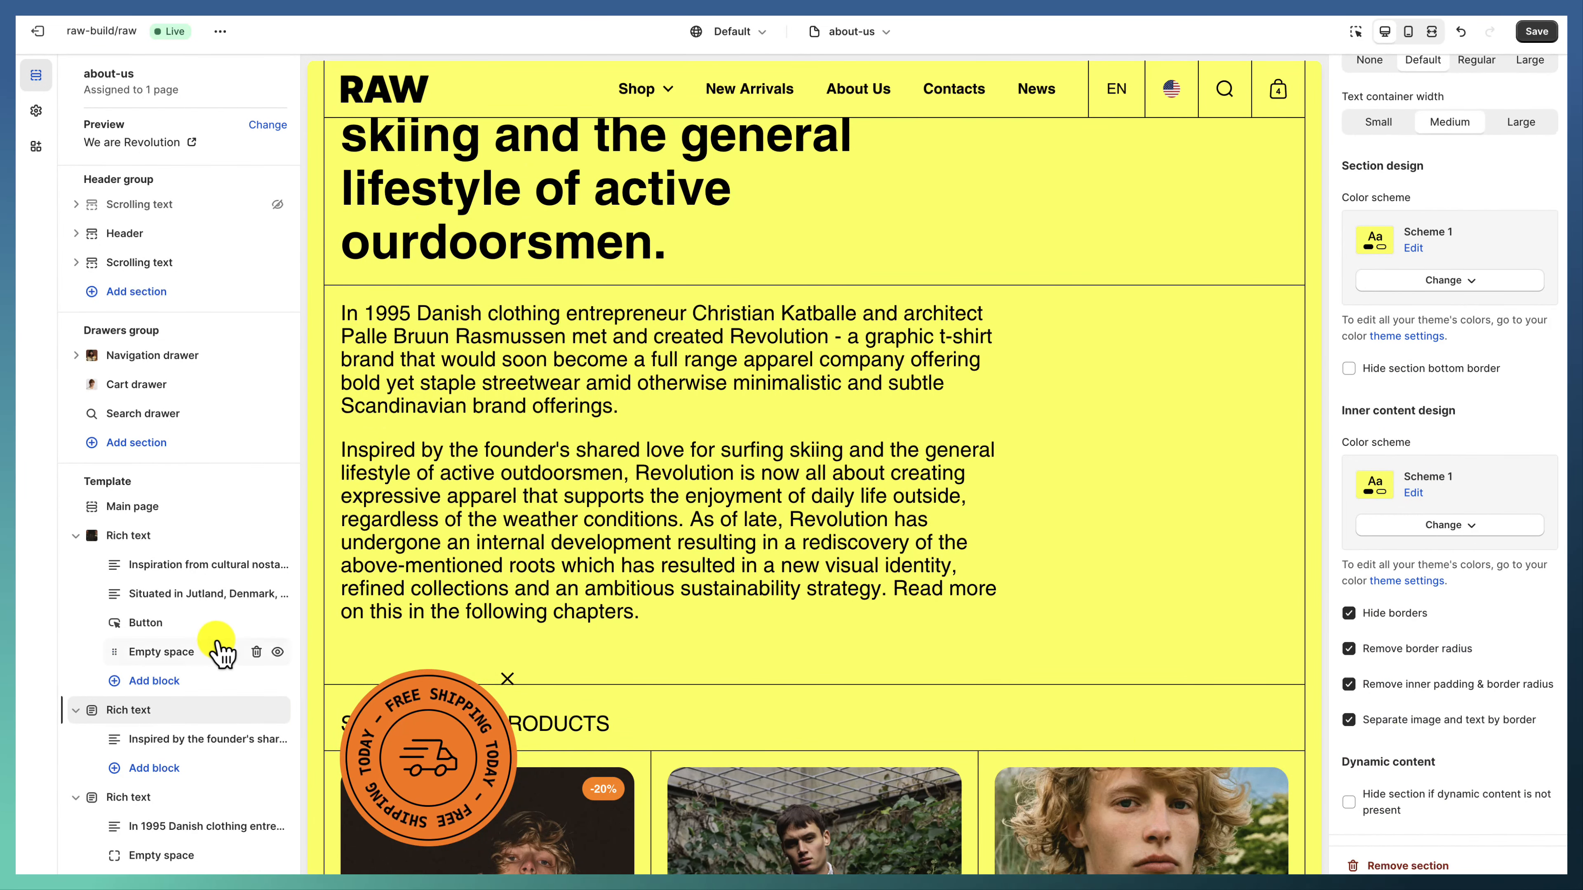
Step: Examine the text blocks of the second and third Rich text sections and compare them with the page preview
{"action": "left_click", "coordinate": [186, 747]}
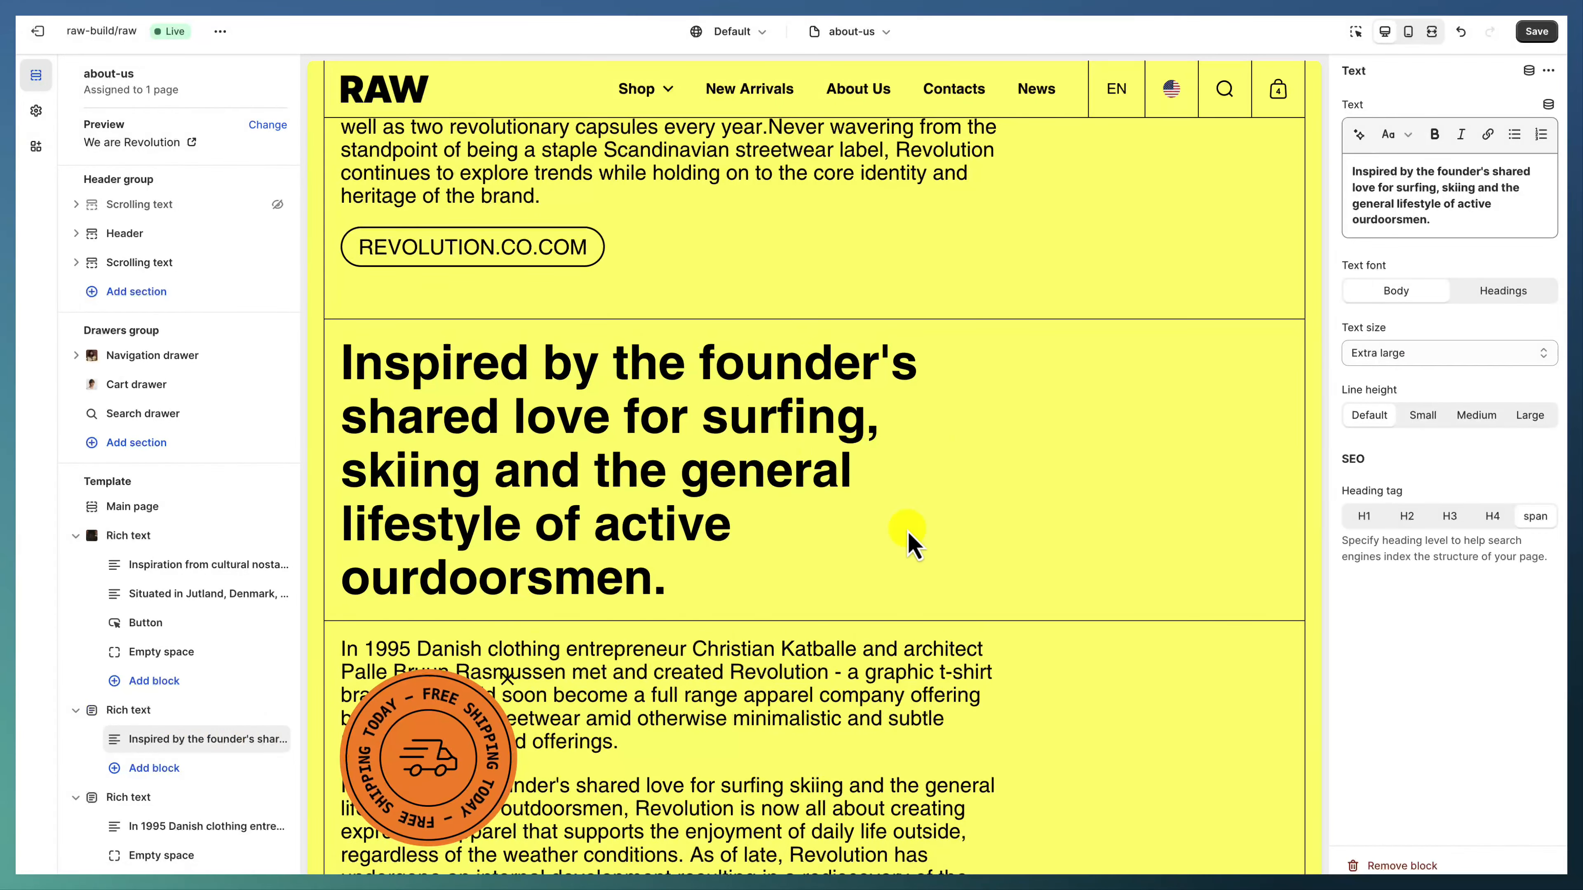
{"action": "scroll", "coordinate": [913, 537], "scroll_direction": "down", "scroll_amount": 4}
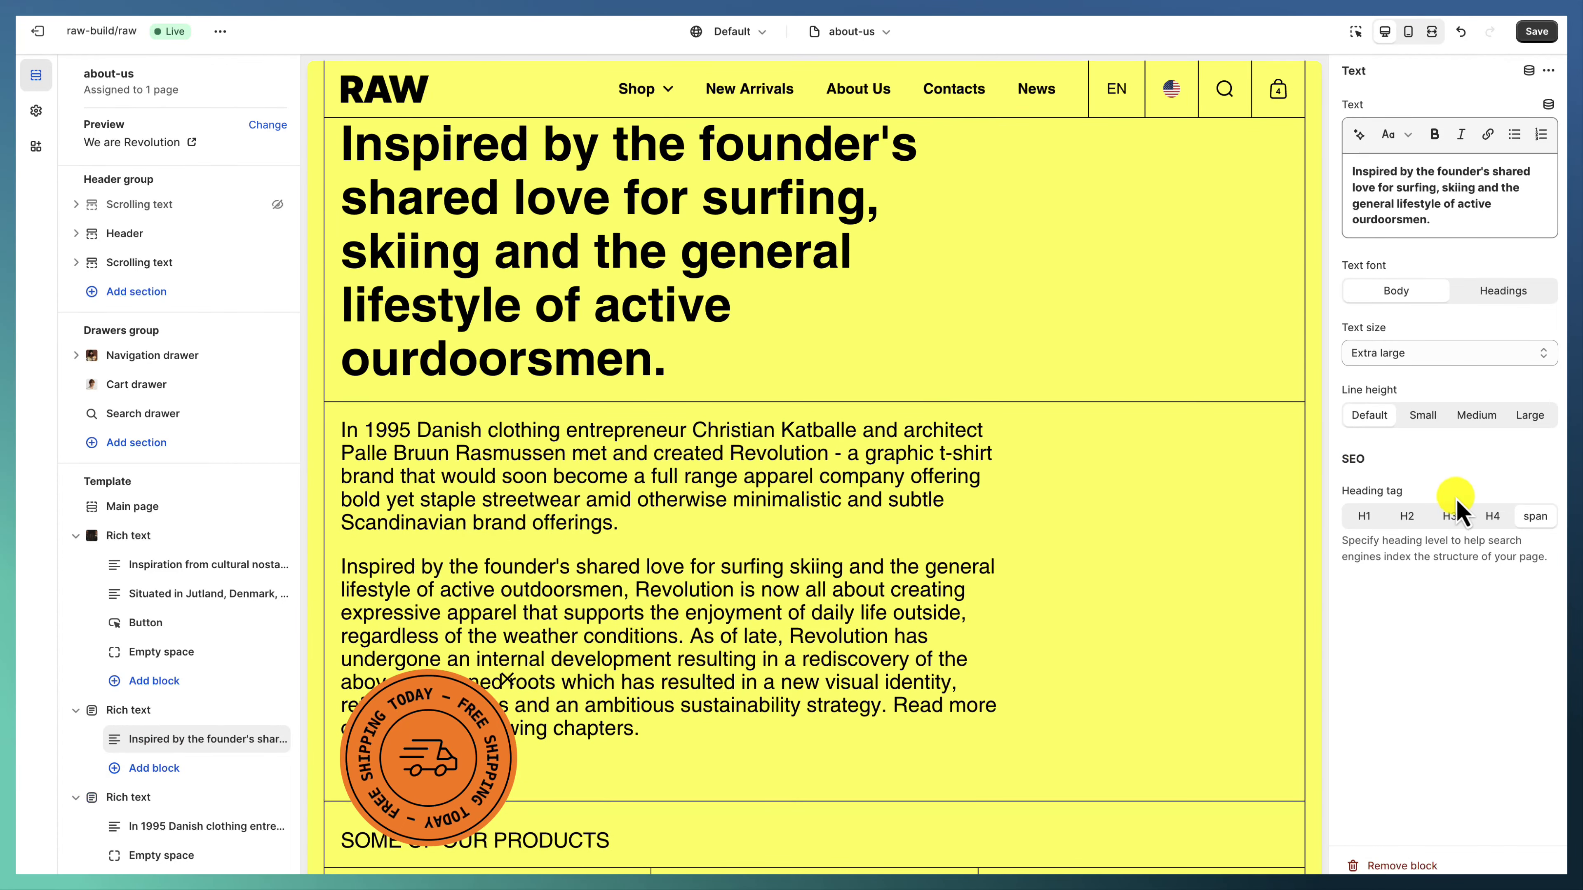
{"action": "left_click", "coordinate": [181, 827]}
{"action": "scroll", "coordinate": [372, 512], "scroll_direction": "down", "scroll_amount": 4}
{"action": "scroll", "coordinate": [144, 577], "scroll_direction": "down", "scroll_amount": 2}
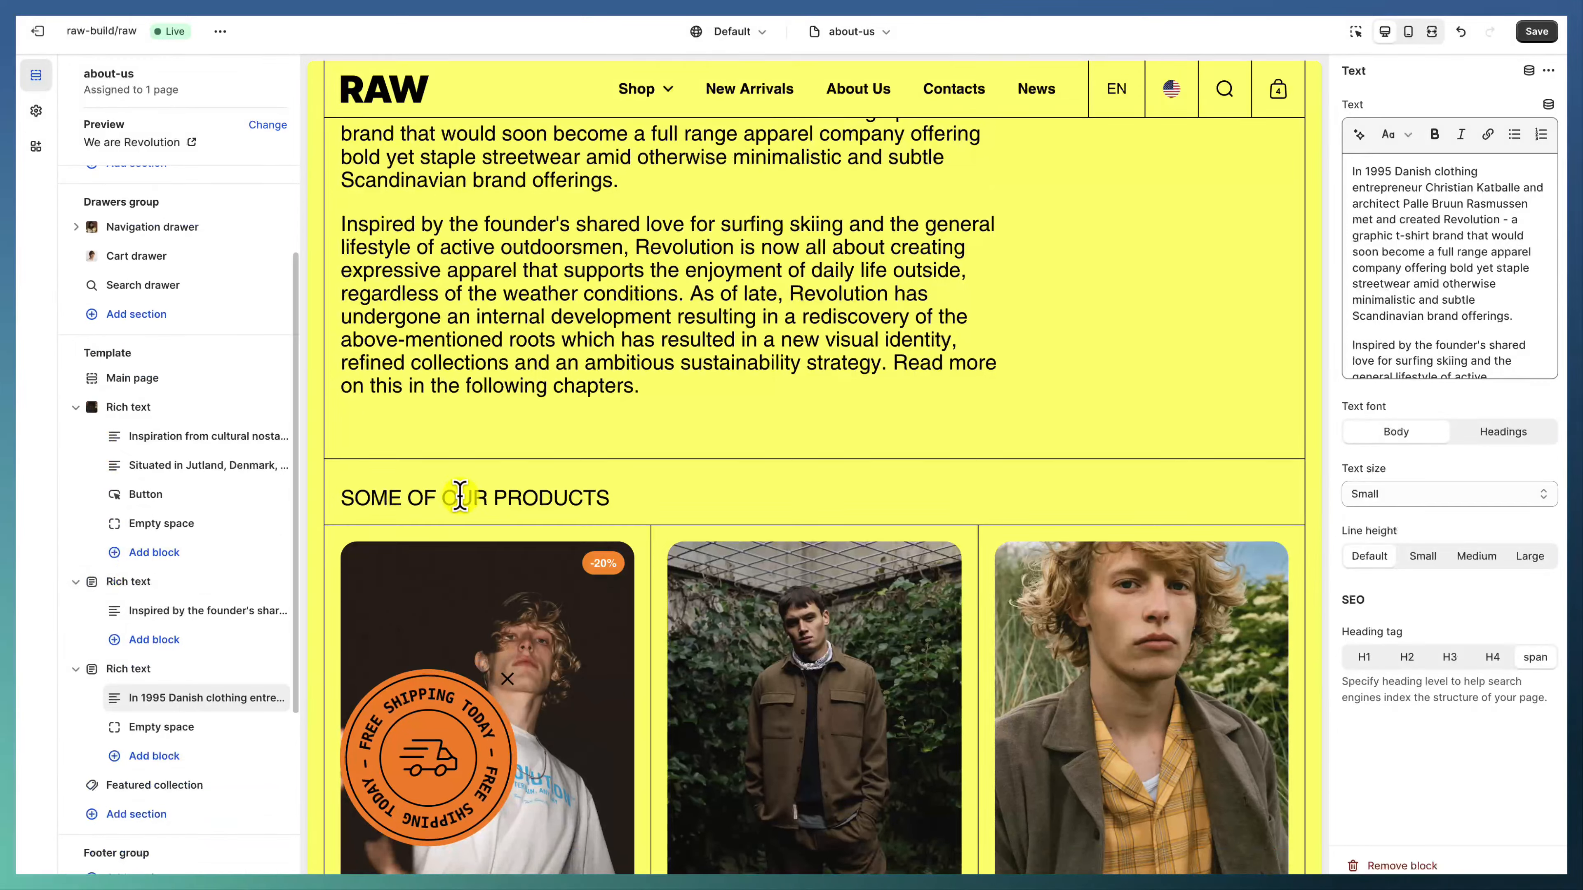
{"action": "scroll", "coordinate": [458, 495], "scroll_direction": "up", "scroll_amount": 5}
{"action": "scroll", "coordinate": [379, 381], "scroll_direction": "up", "scroll_amount": 4}
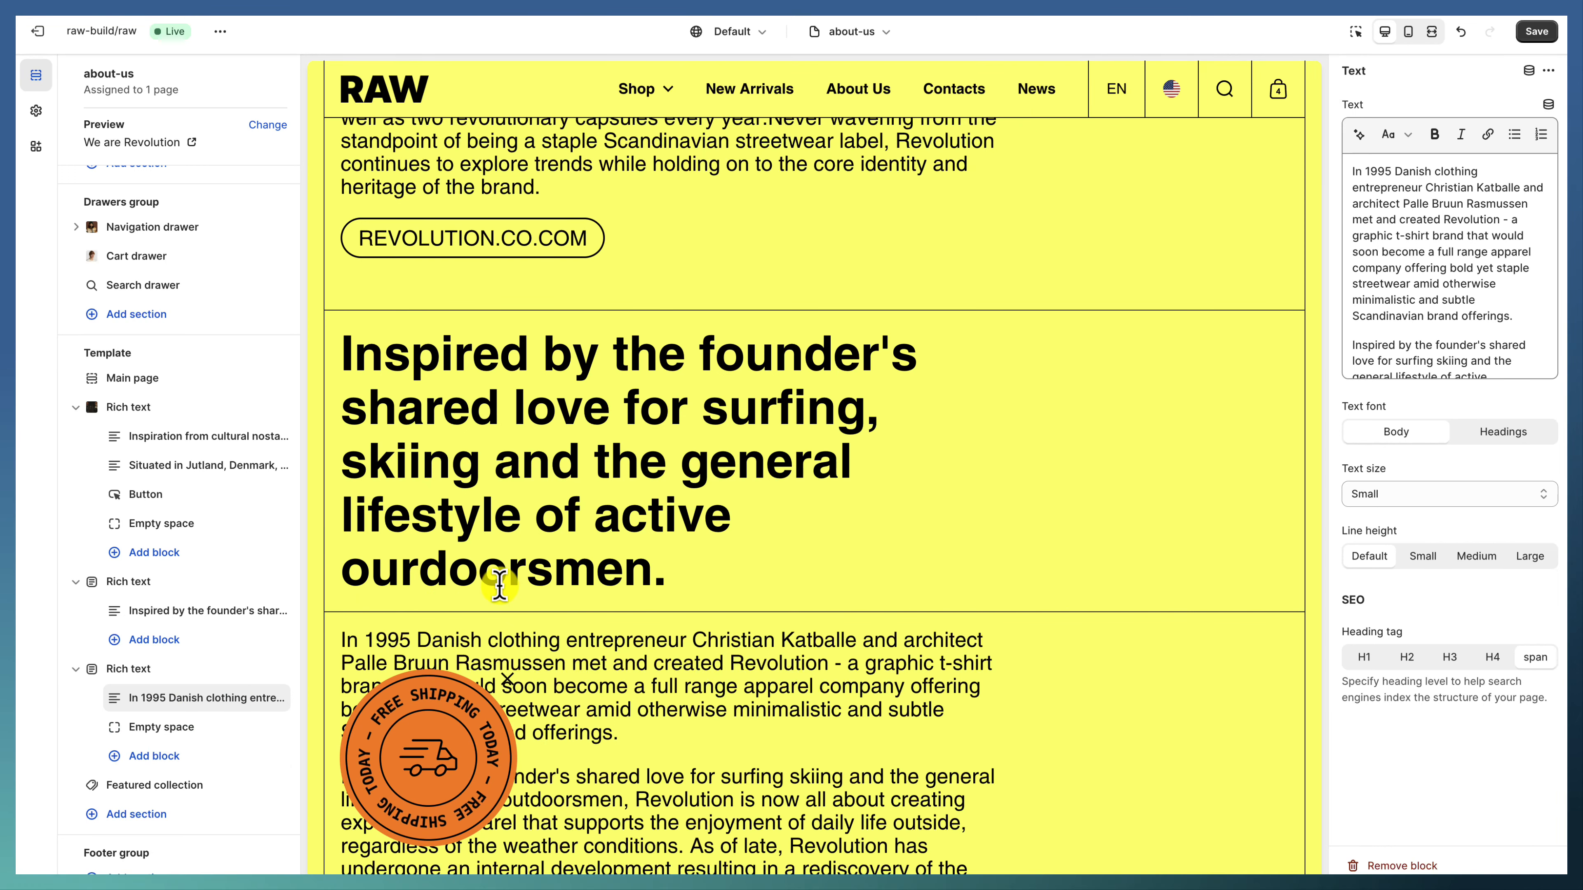
Step: Open the Contacts page from the store preview's header navigation
{"action": "left_click", "coordinate": [954, 93]}
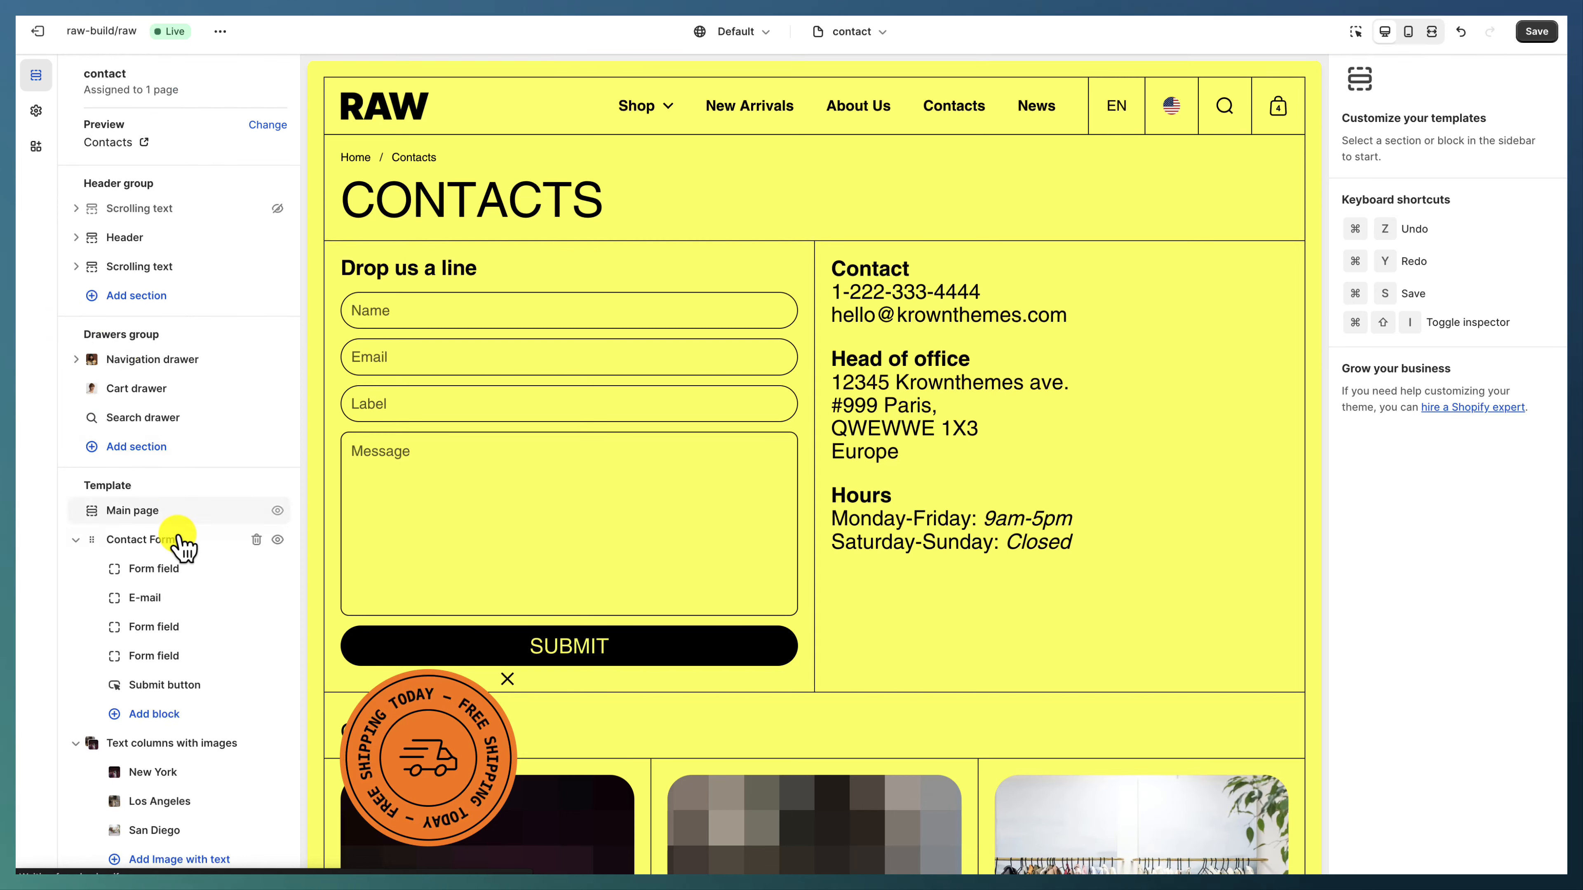
Step: Examine the Contact Form section's heading and content settings, comparing the contact details text with the page preview
{"action": "left_click", "coordinate": [176, 540]}
{"action": "scroll", "coordinate": [690, 314], "scroll_direction": "down", "scroll_amount": 2}
{"action": "scroll", "coordinate": [690, 311], "scroll_direction": "up", "scroll_amount": 2}
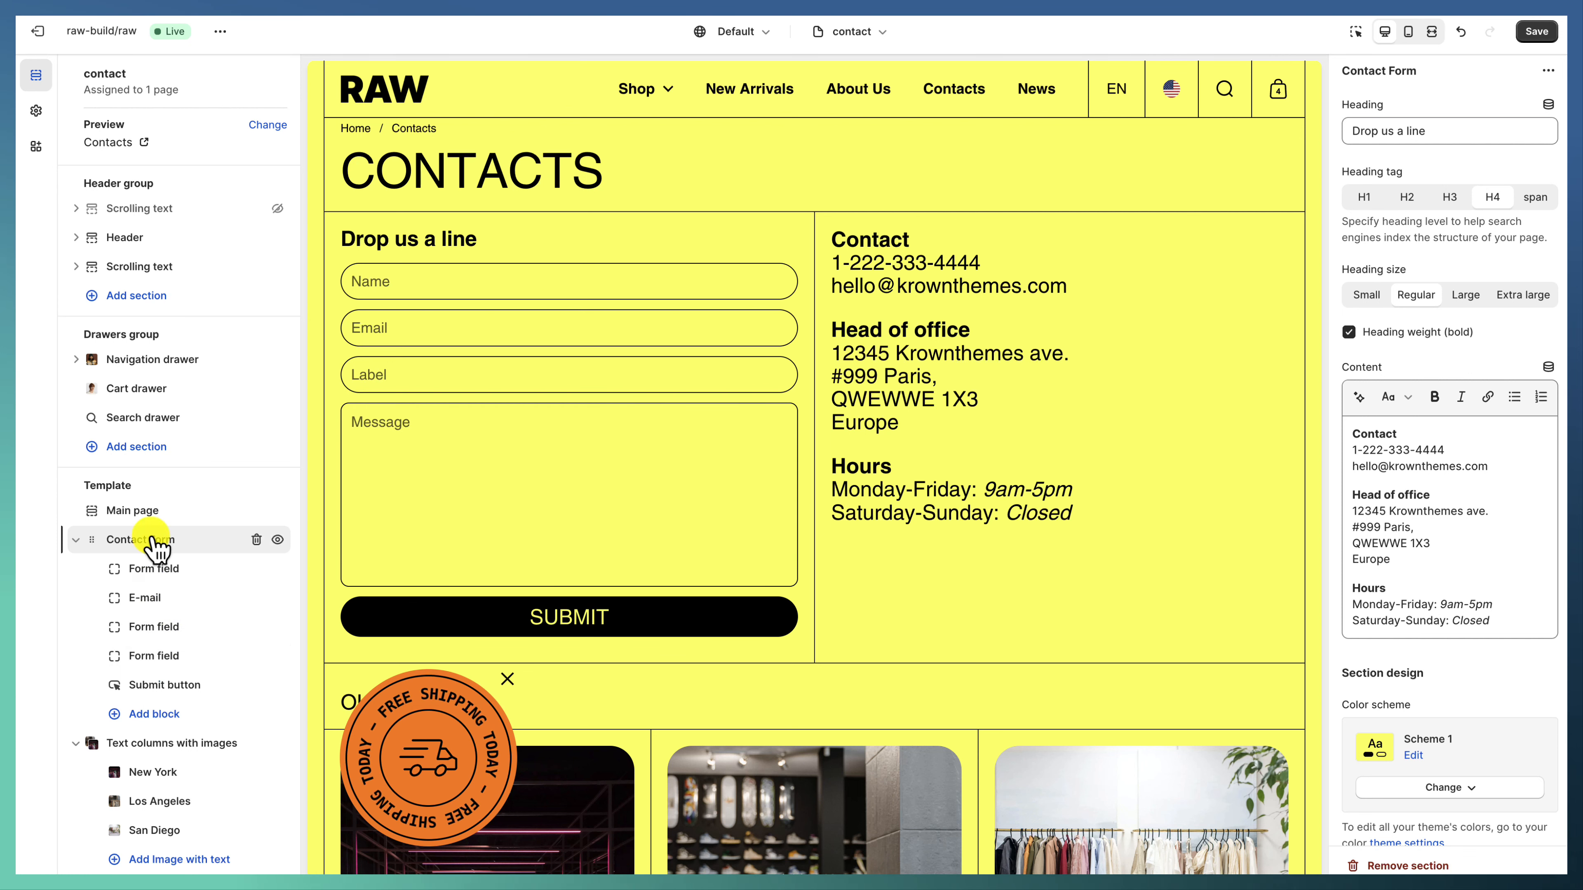
{"action": "left_click_drag", "start_coordinate": [1419, 521], "coordinate": [1200, 465]}
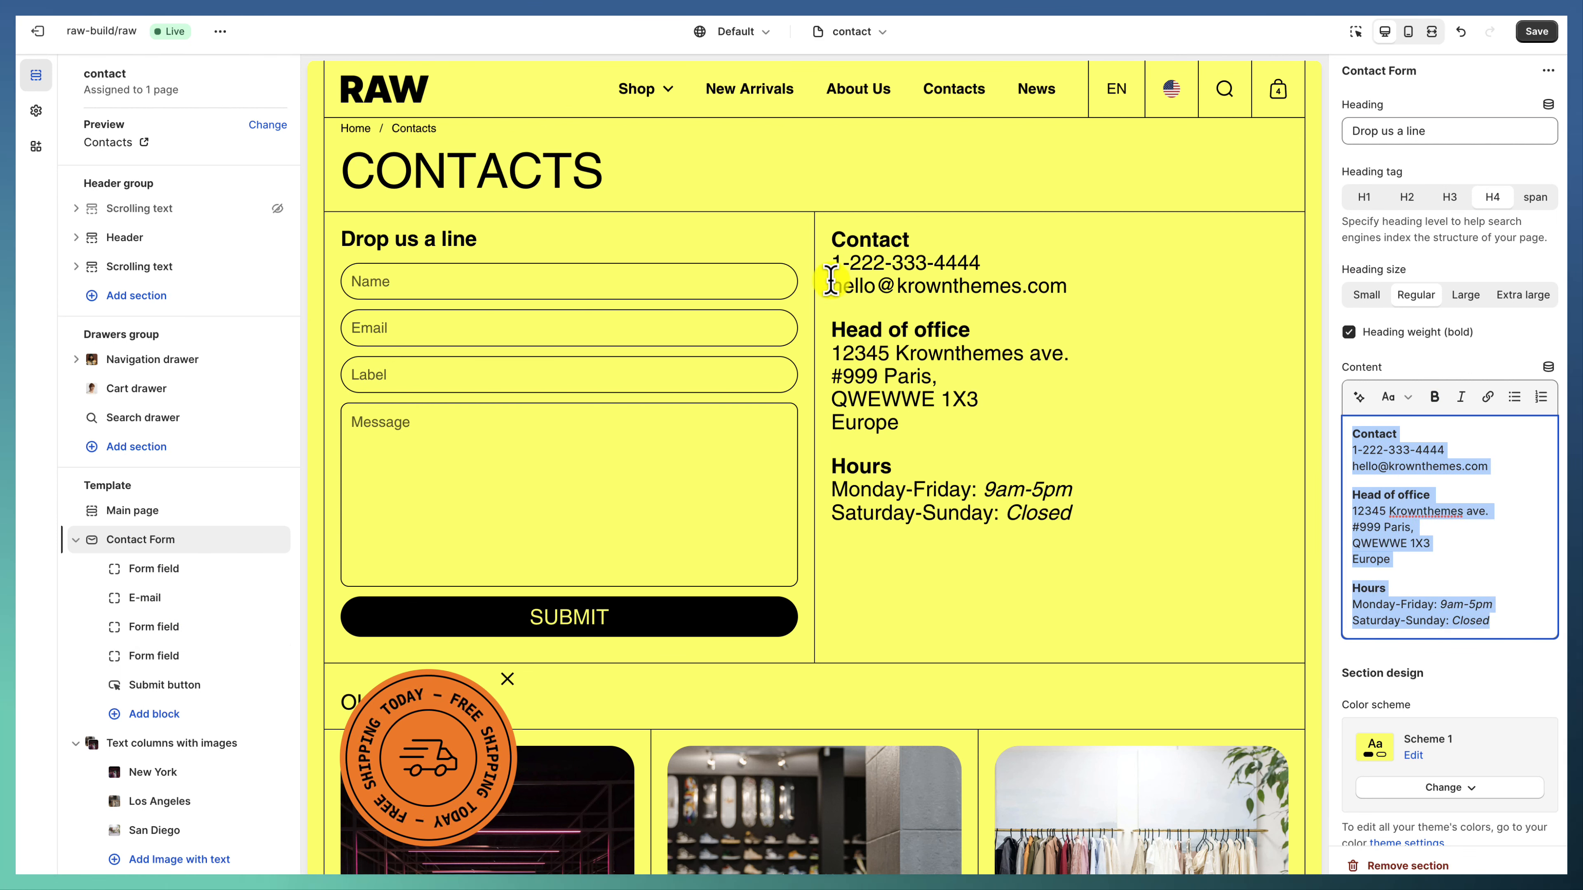
{"action": "left_click_drag", "start_coordinate": [852, 242], "coordinate": [1094, 418]}
{"action": "left_click", "coordinate": [1096, 394]}
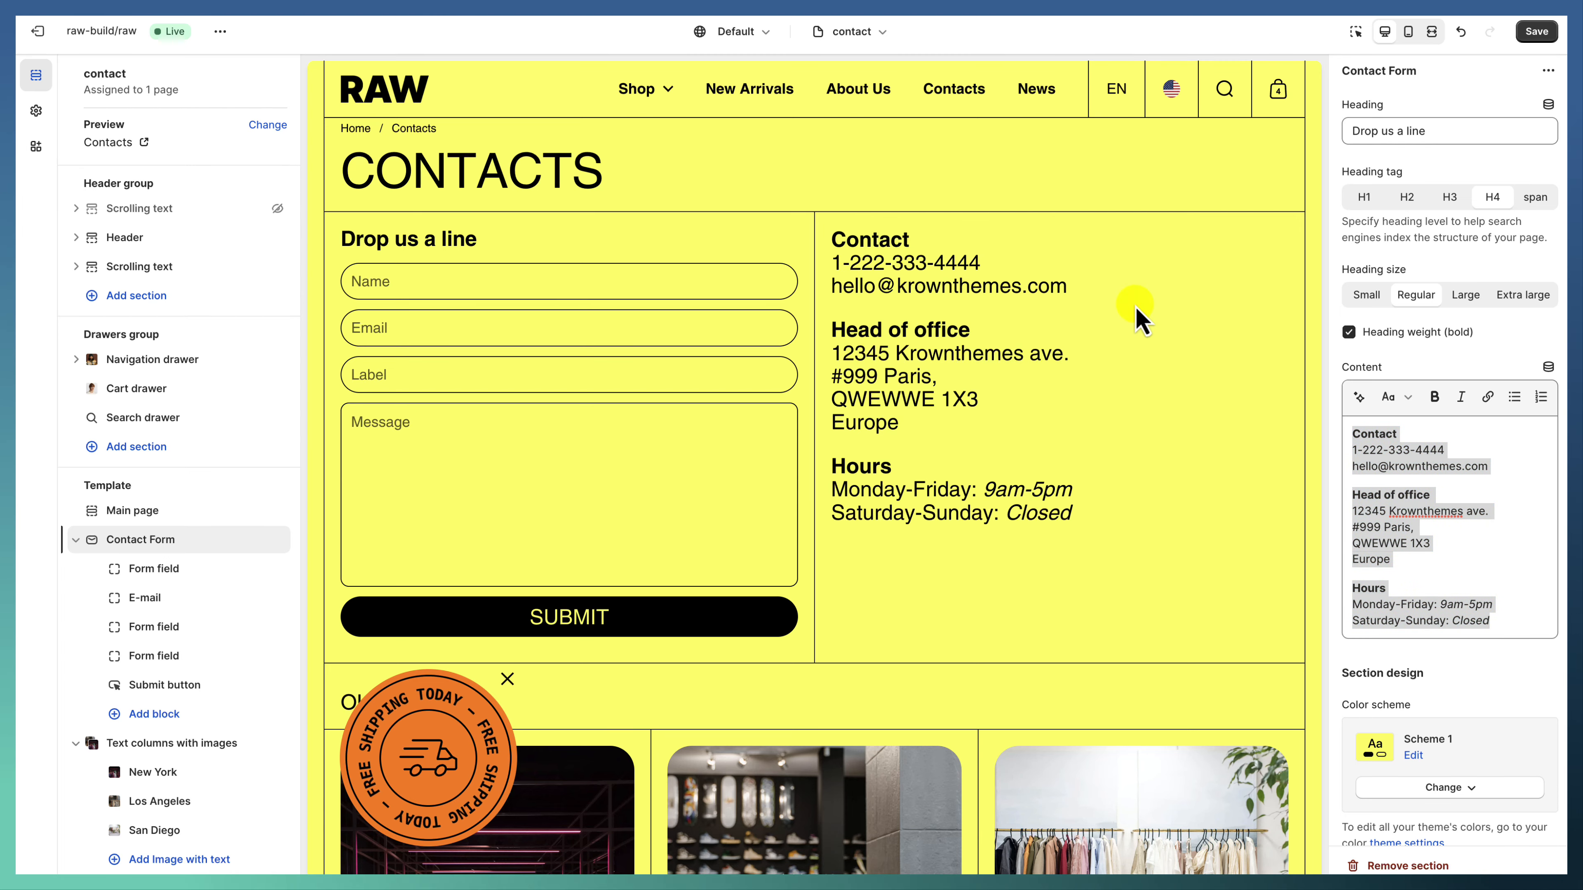
Step: Examine the "Text columns with images" section's heading, layout, title style, caption style and design settings
{"action": "scroll", "coordinate": [1244, 453], "scroll_direction": "down", "scroll_amount": 15}
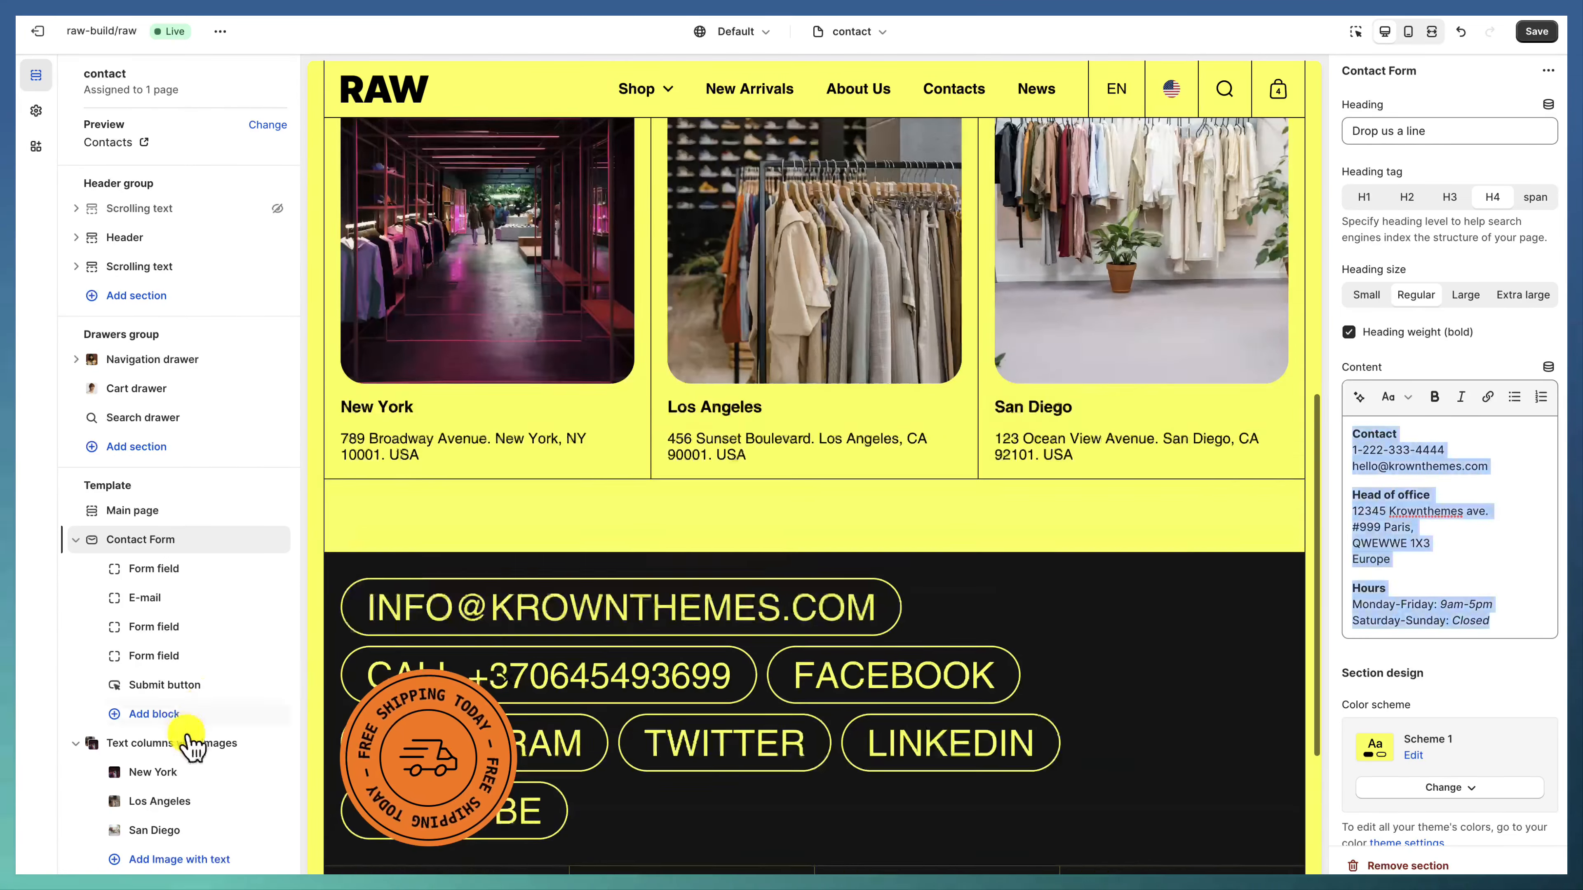
{"action": "left_click", "coordinate": [191, 743]}
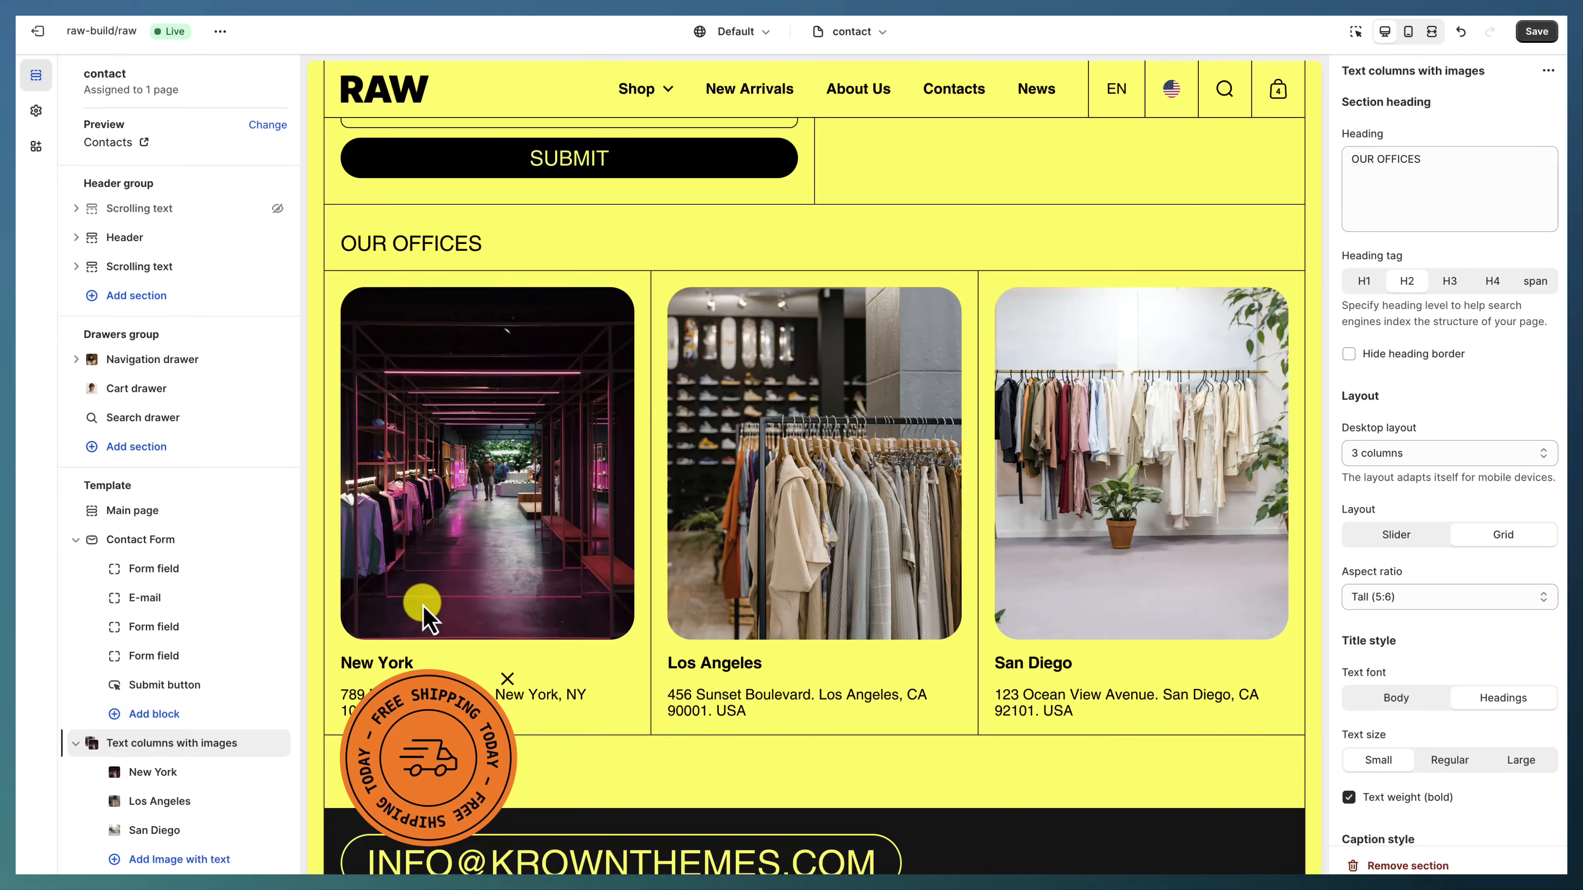
{"action": "scroll", "coordinate": [430, 620], "scroll_direction": "down", "scroll_amount": 2}
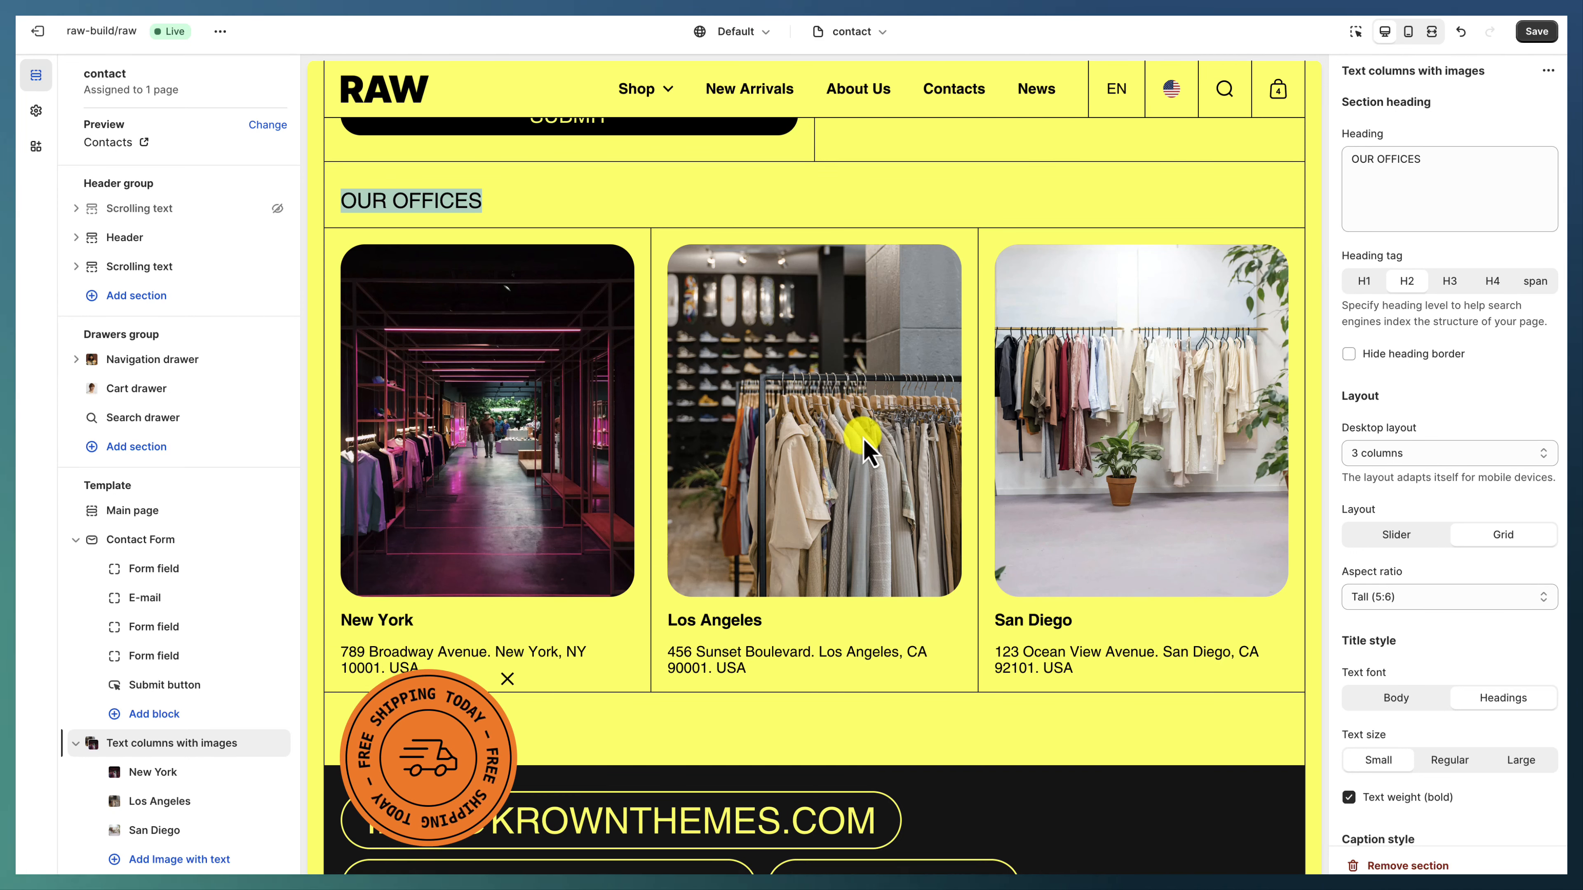
{"action": "scroll", "coordinate": [1356, 340], "scroll_direction": "down", "scroll_amount": 3}
{"action": "scroll", "coordinate": [1406, 440], "scroll_direction": "down", "scroll_amount": 5}
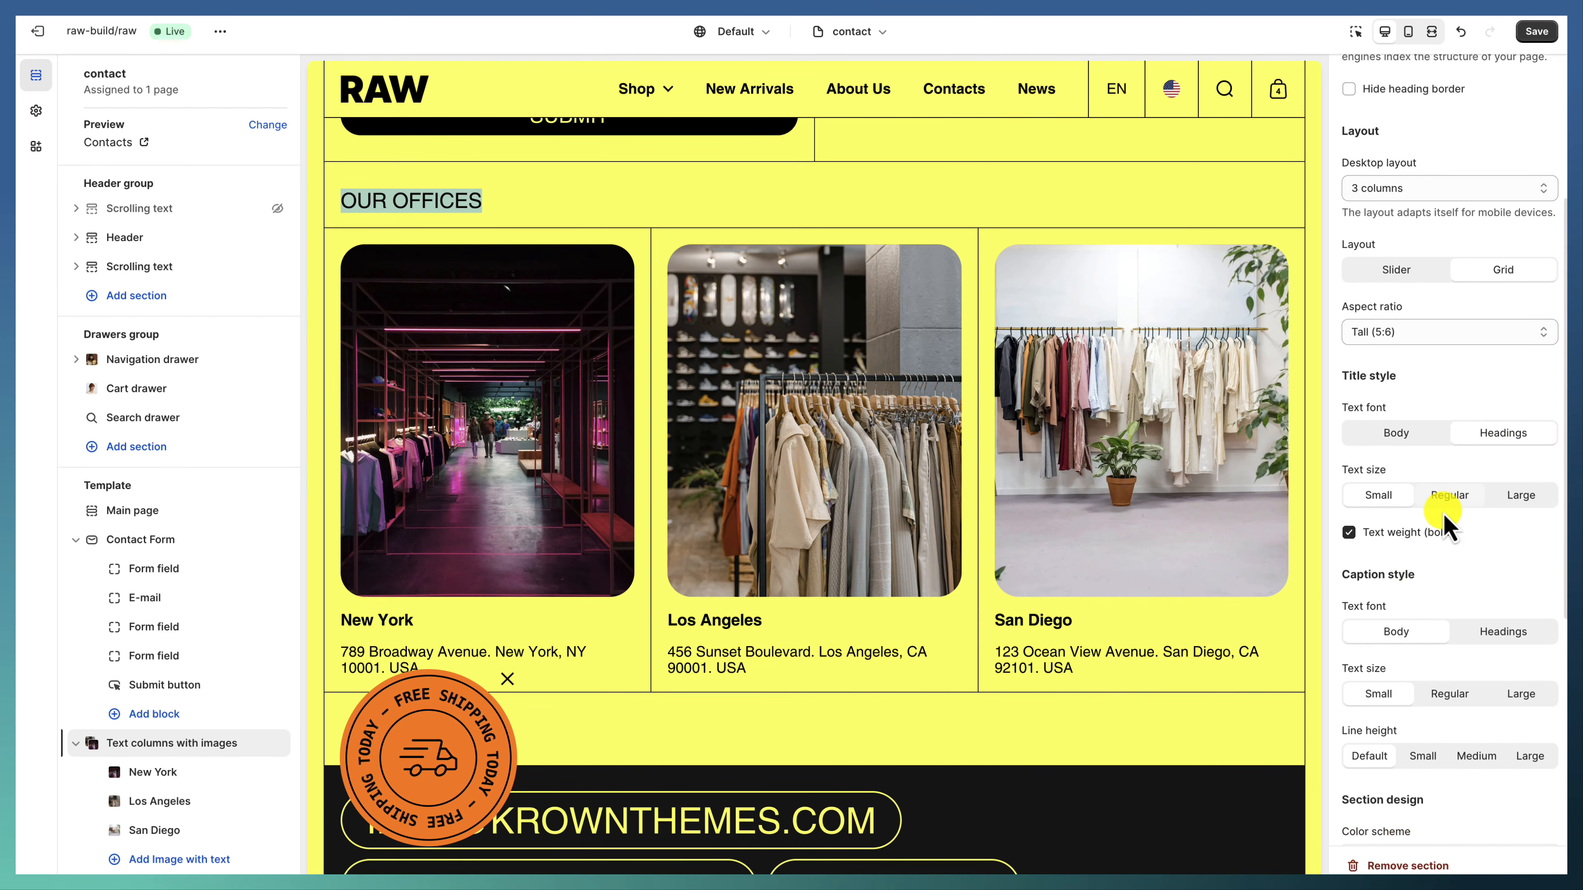
{"action": "scroll", "coordinate": [1452, 375], "scroll_direction": "down", "scroll_amount": 4}
{"action": "scroll", "coordinate": [1449, 633], "scroll_direction": "down", "scroll_amount": 5}
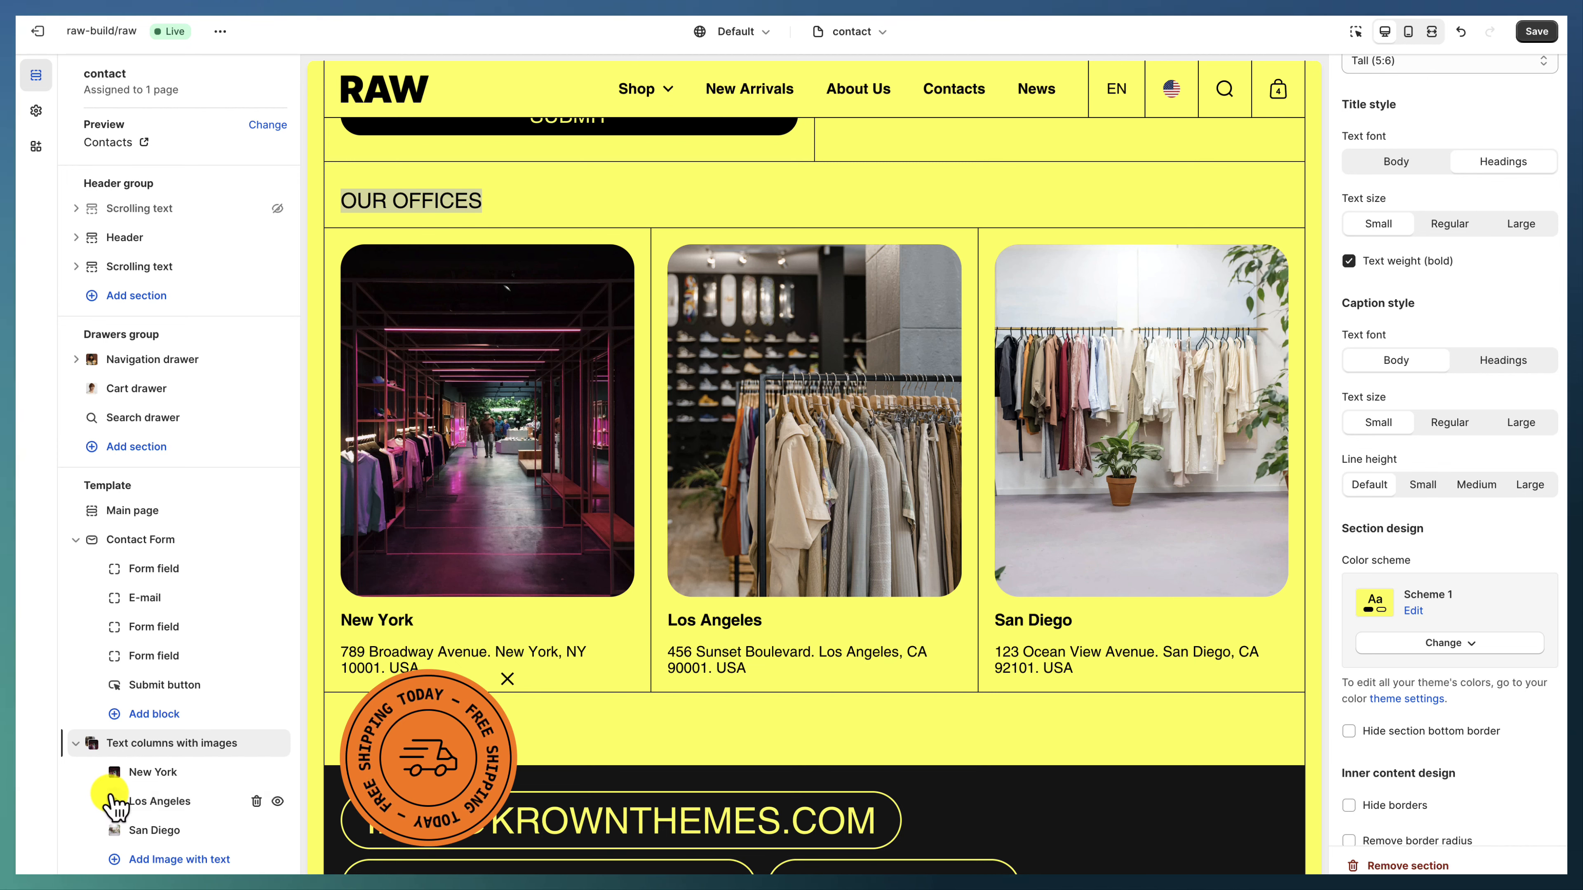
Step: Examine the Los Angeles block's image, text content, button and SEO settings, and view the rest of the Contacts page
{"action": "left_click", "coordinate": [143, 803]}
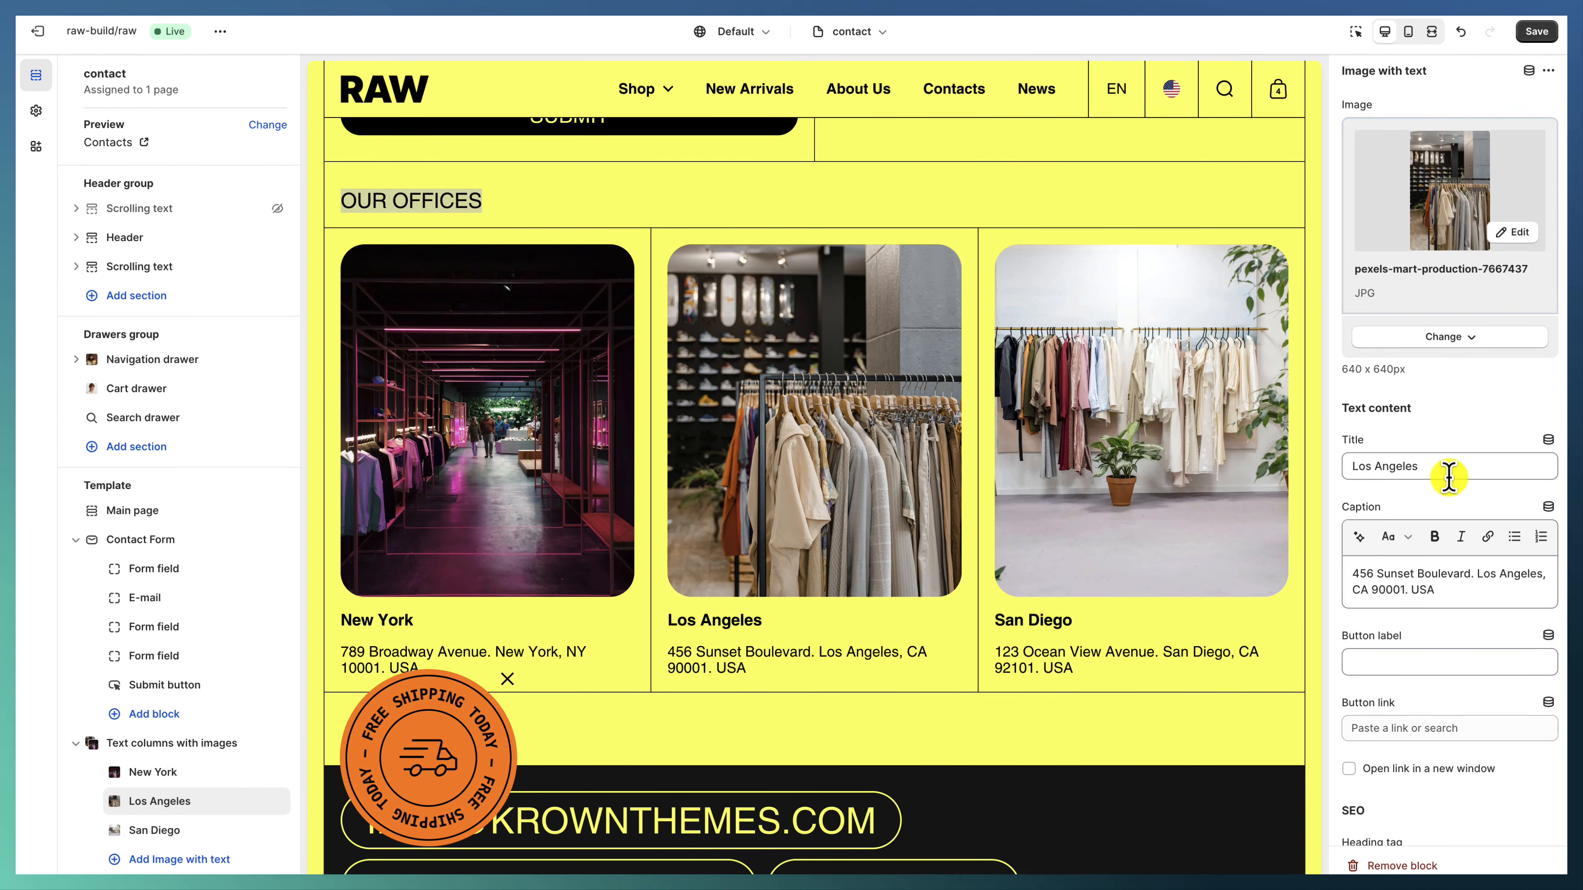
{"action": "scroll", "coordinate": [1449, 477], "scroll_direction": "down", "scroll_amount": 3}
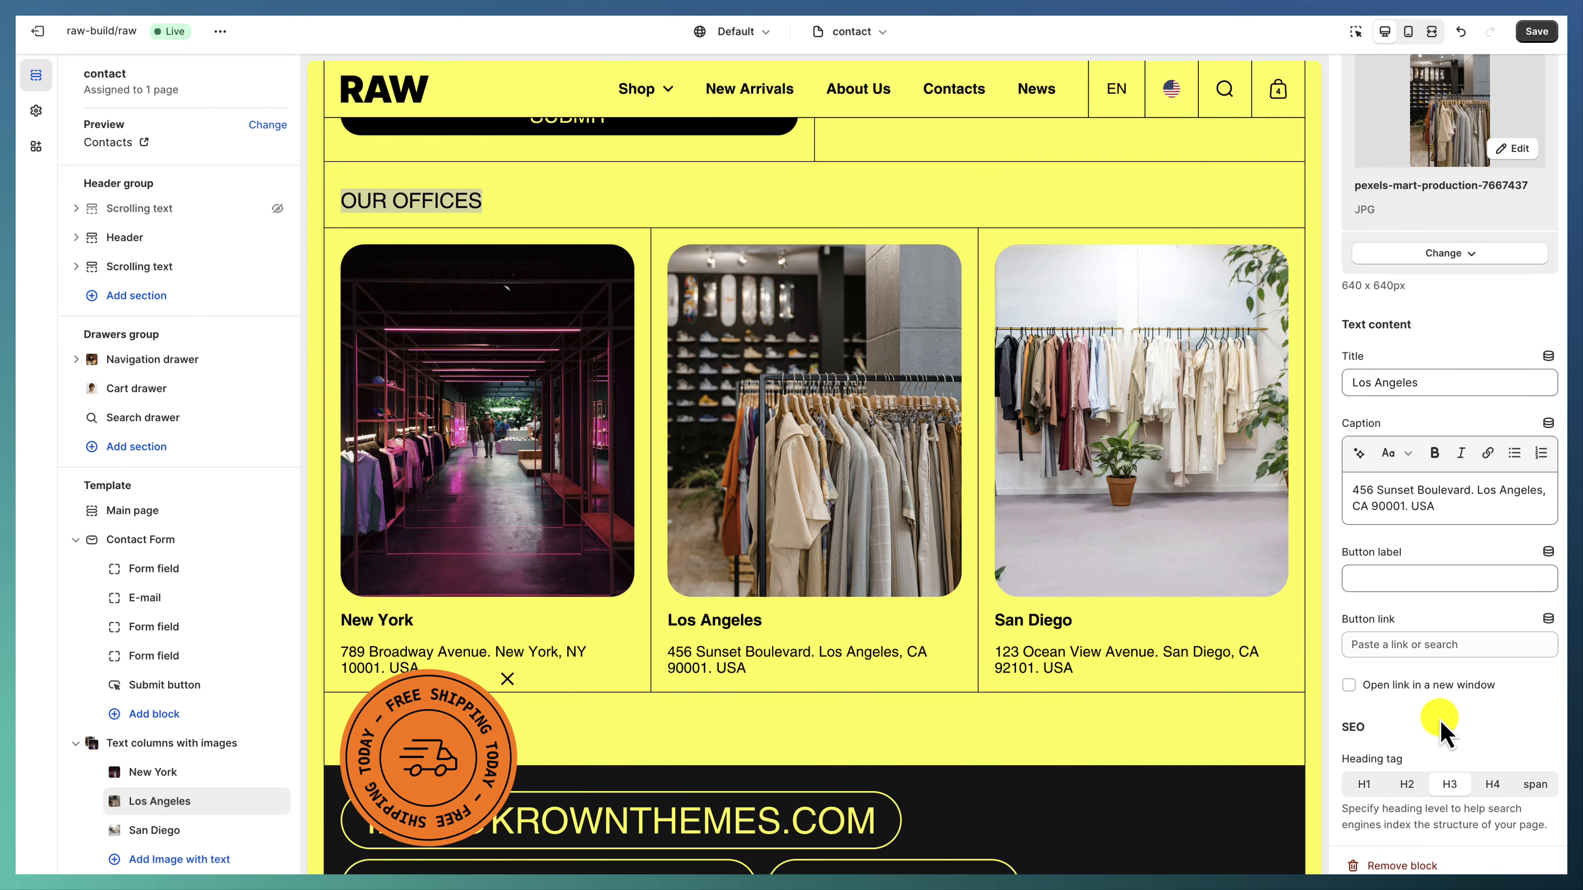
{"action": "scroll", "coordinate": [706, 625], "scroll_direction": "down", "scroll_amount": 4}
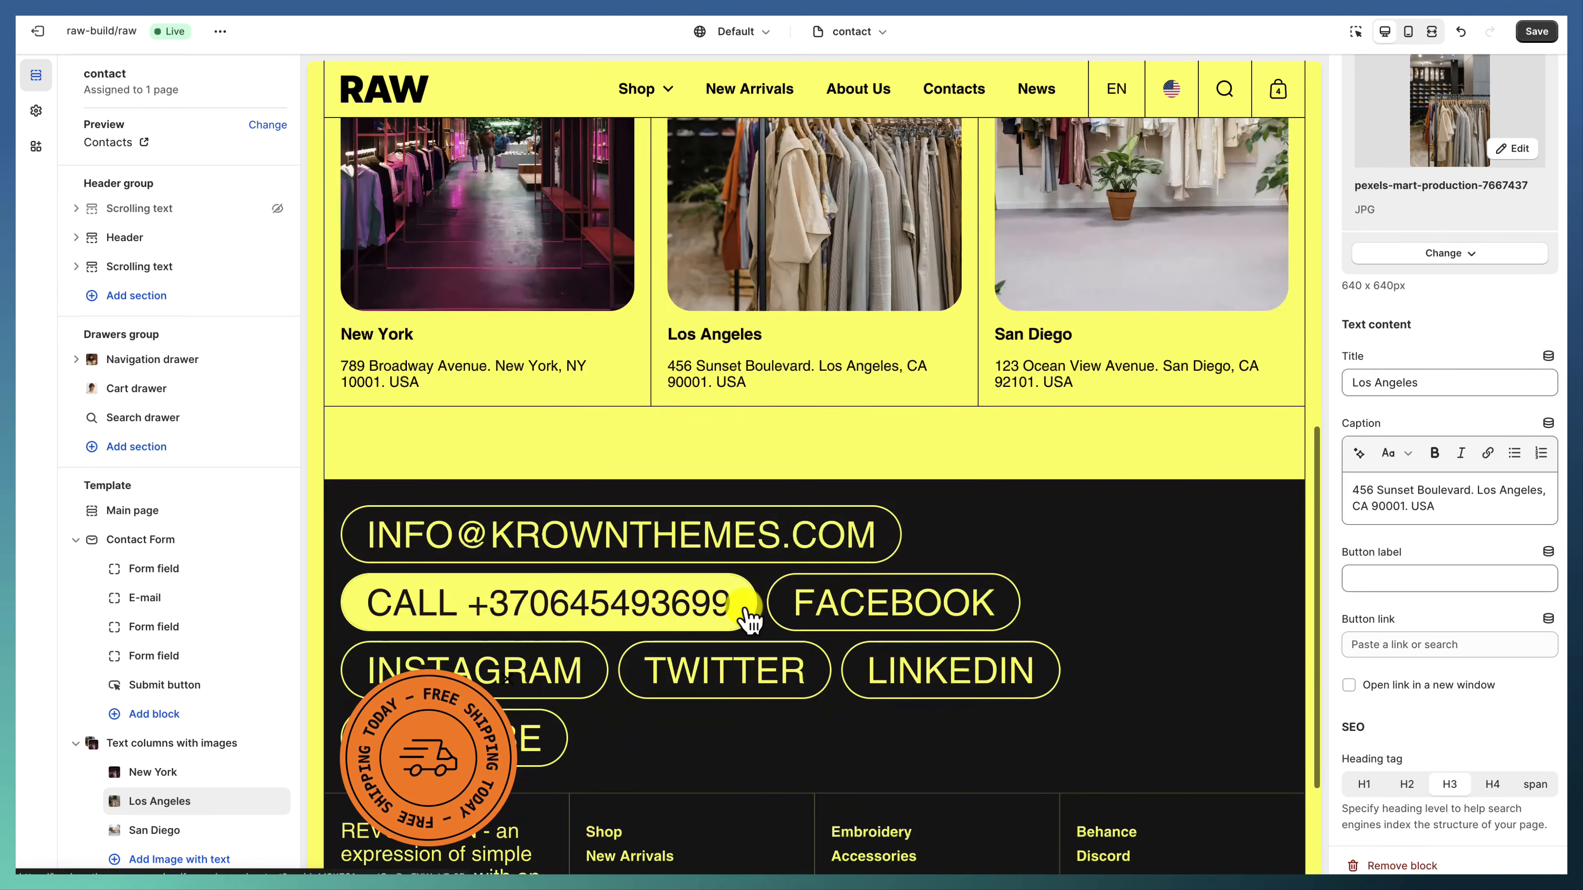
Step: Open the News page from the store preview's header navigation and view the Main blog section's settings
{"action": "scroll", "coordinate": [707, 605], "scroll_direction": "up", "scroll_amount": 4}
{"action": "left_click", "coordinate": [936, 94]}
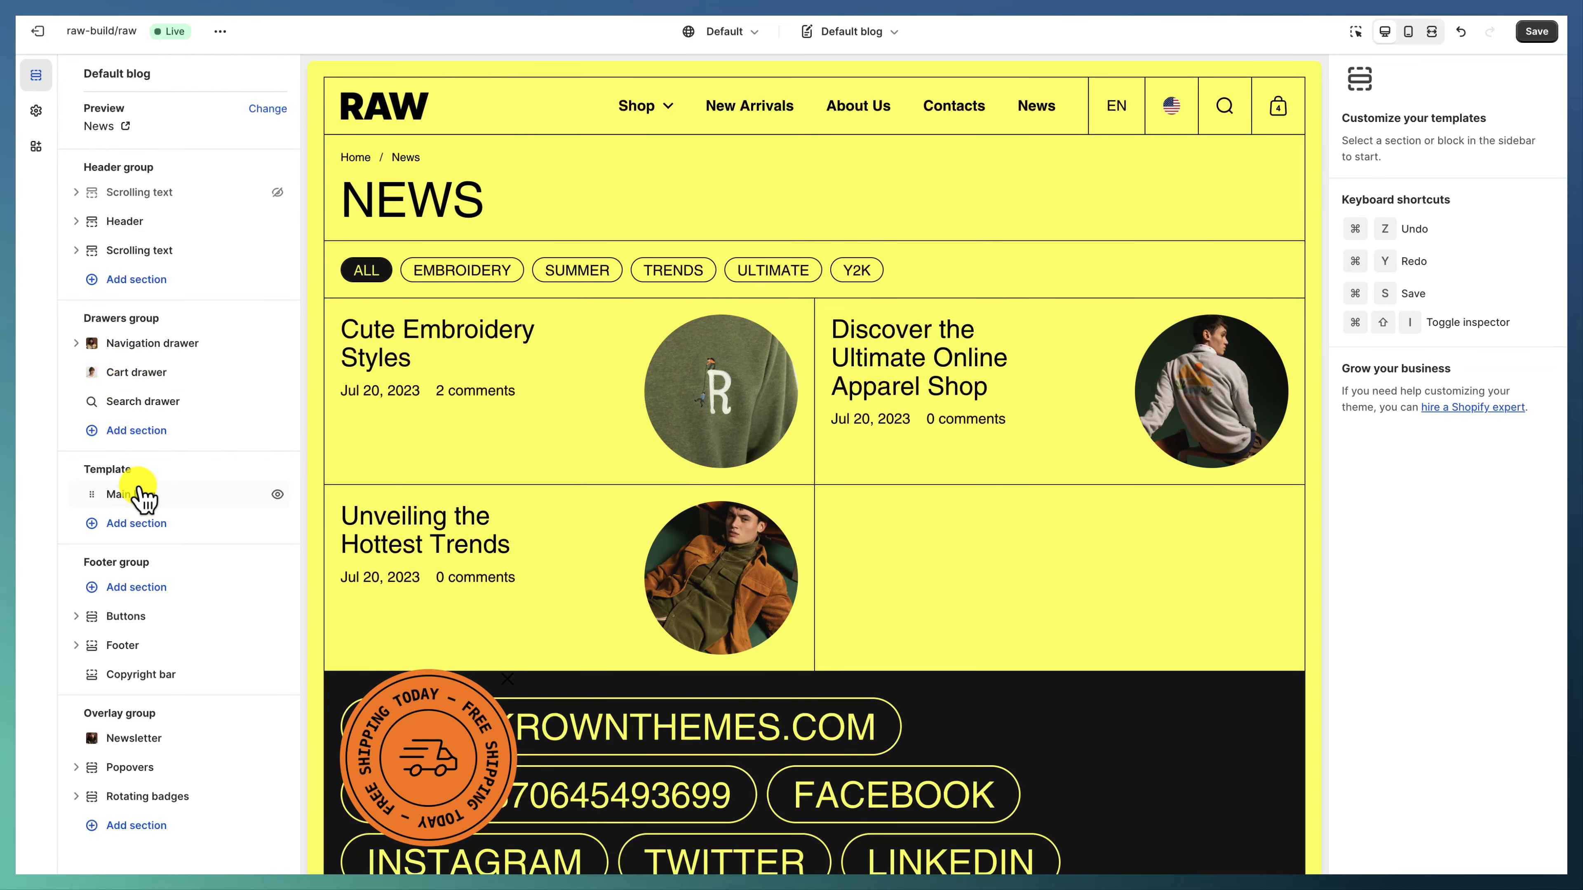
{"action": "left_click", "coordinate": [141, 495]}
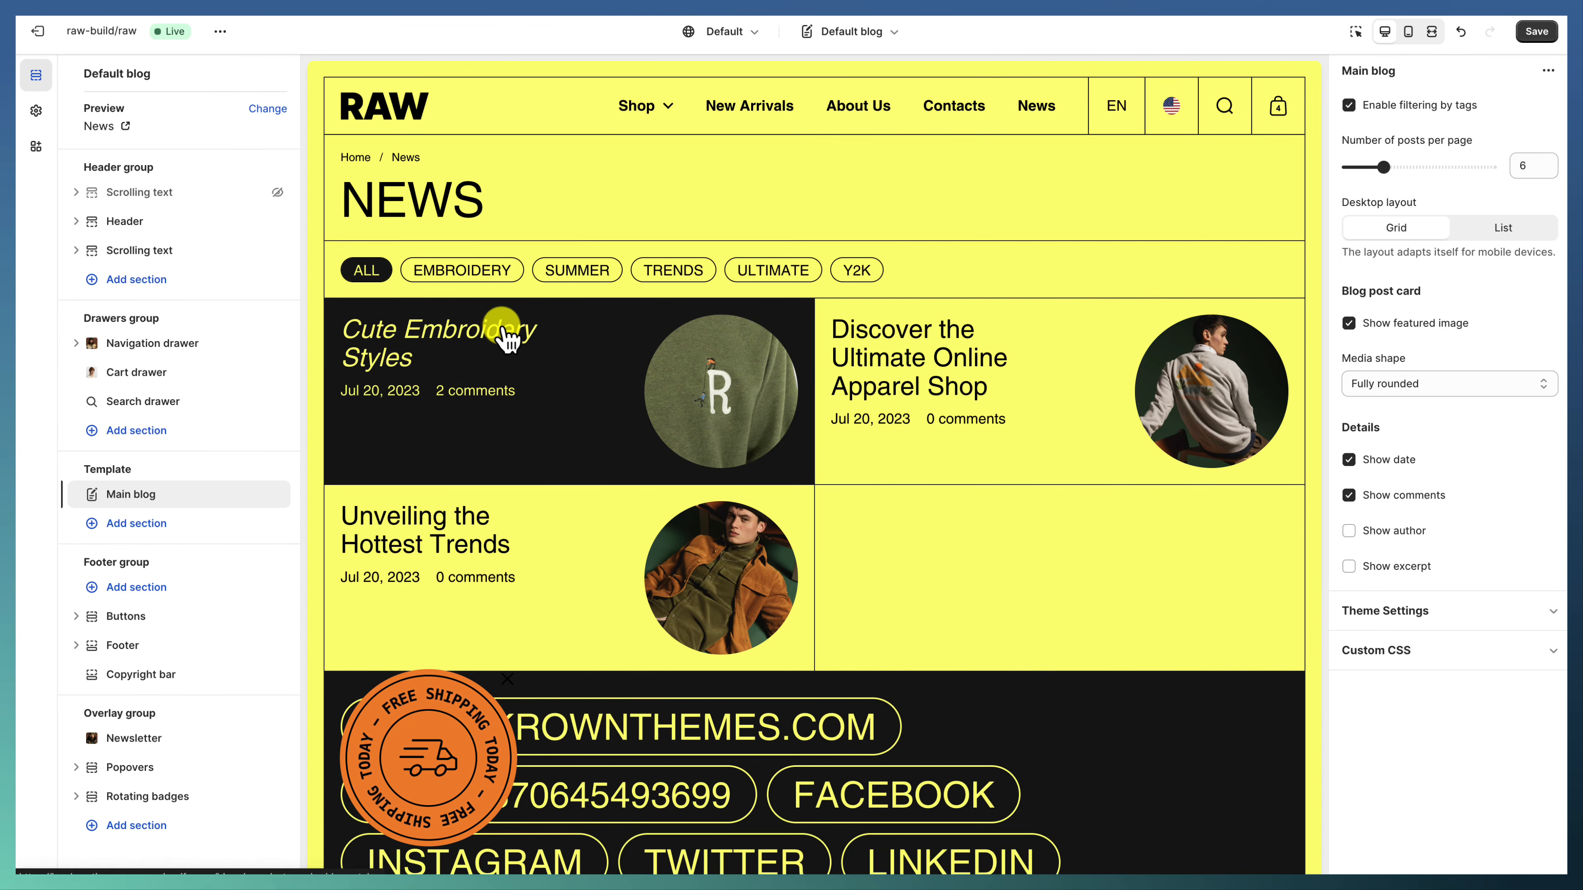
Step: Open the "Cute Embroidery Styles" post from the preview and examine the Article section's settings against the page
{"action": "left_click", "coordinate": [508, 336]}
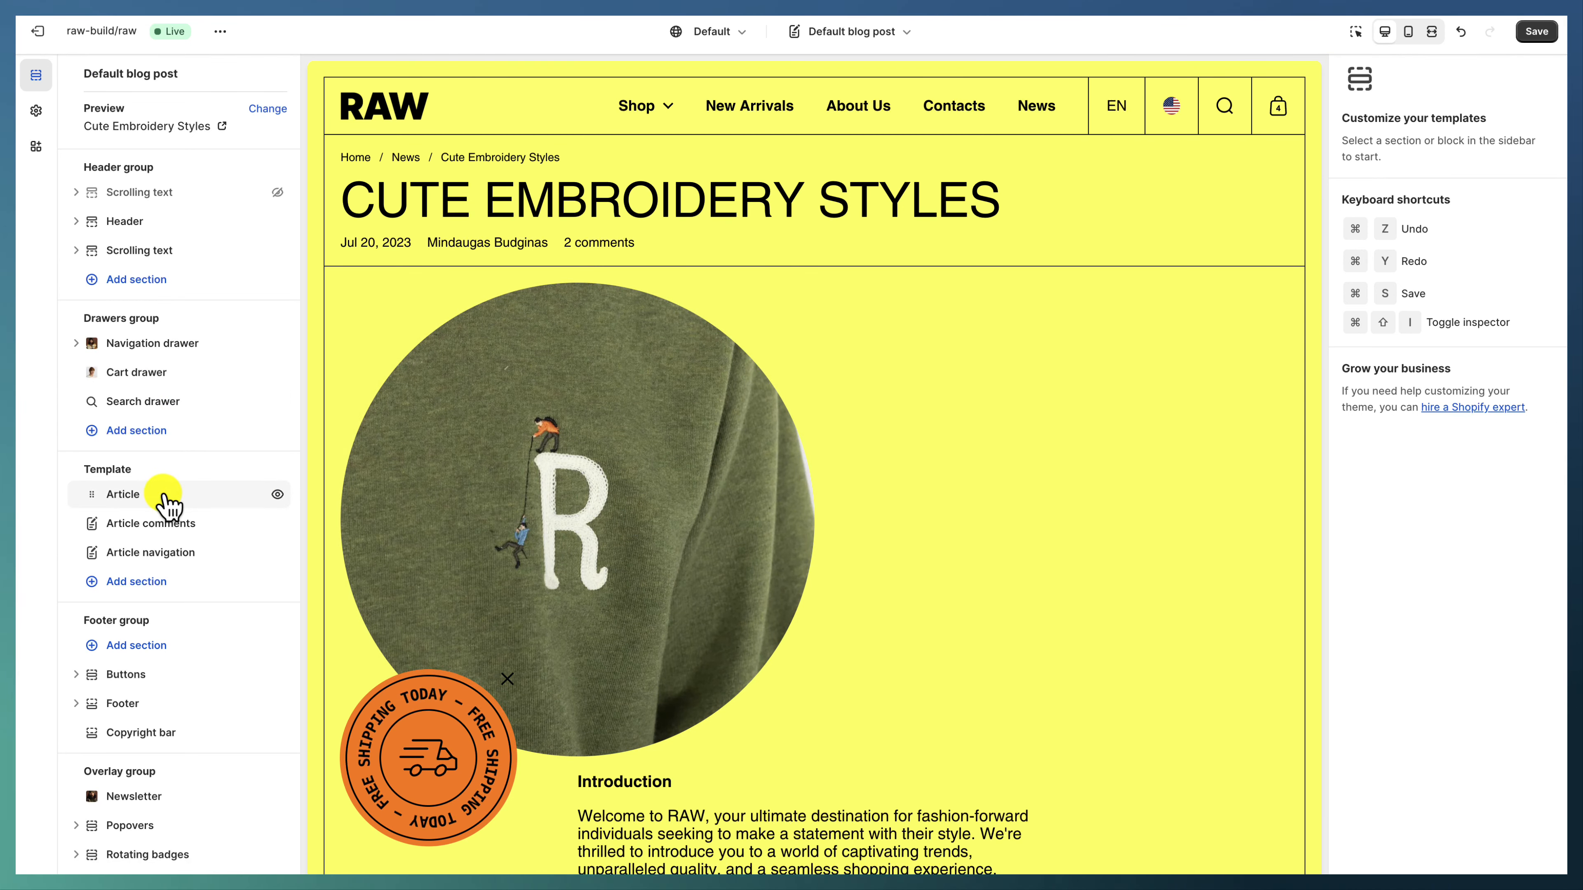
{"action": "left_click", "coordinate": [165, 497]}
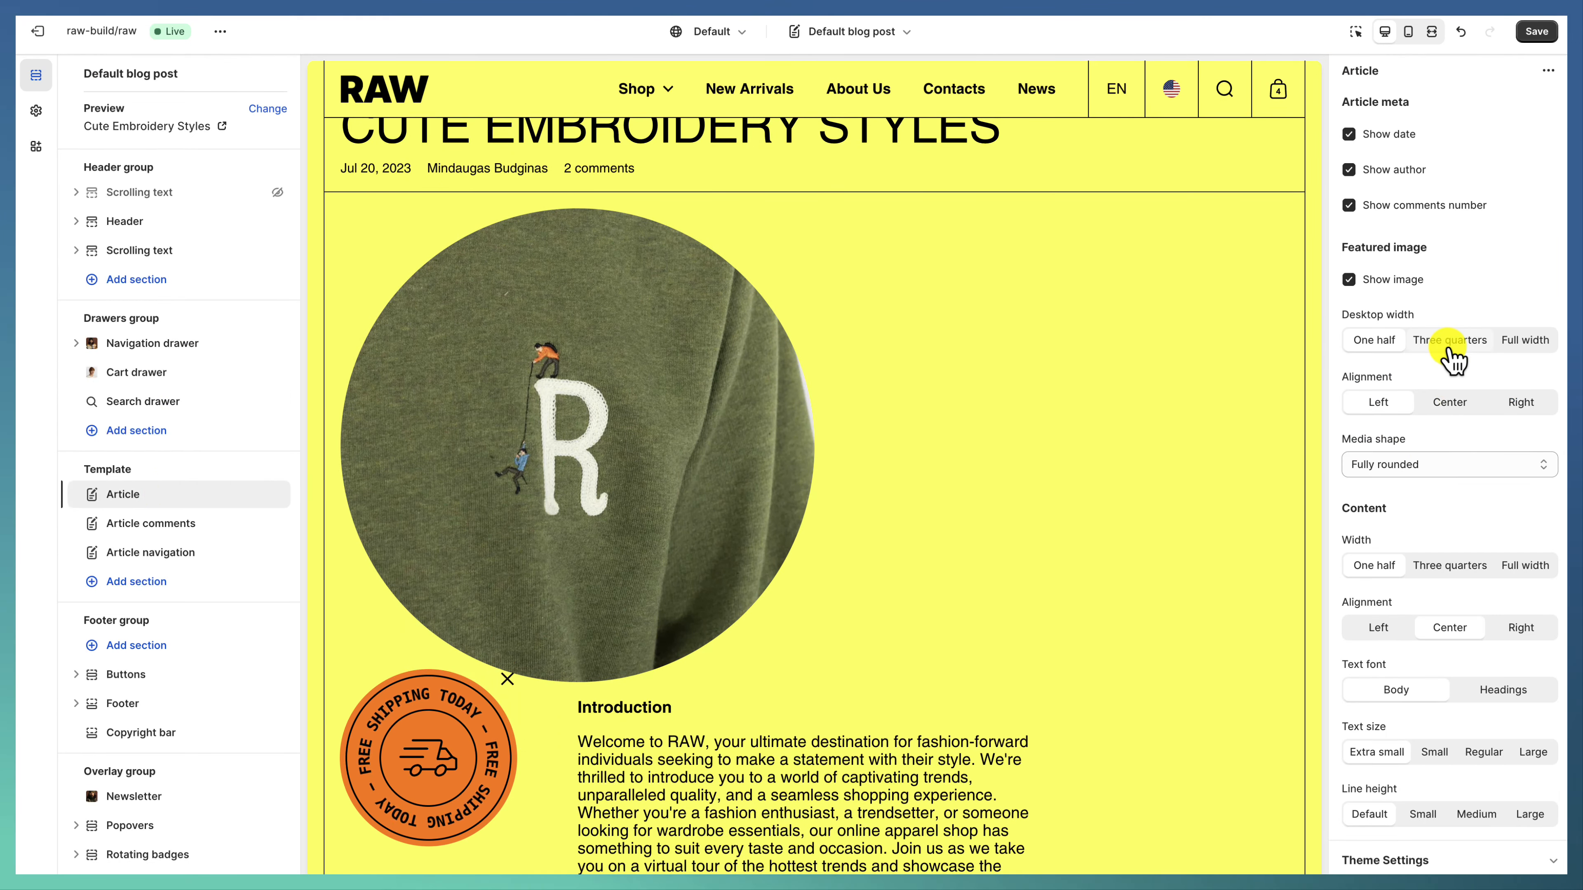
{"action": "scroll", "coordinate": [858, 523], "scroll_direction": "down", "scroll_amount": 5}
{"action": "scroll", "coordinate": [944, 527], "scroll_direction": "up", "scroll_amount": 2}
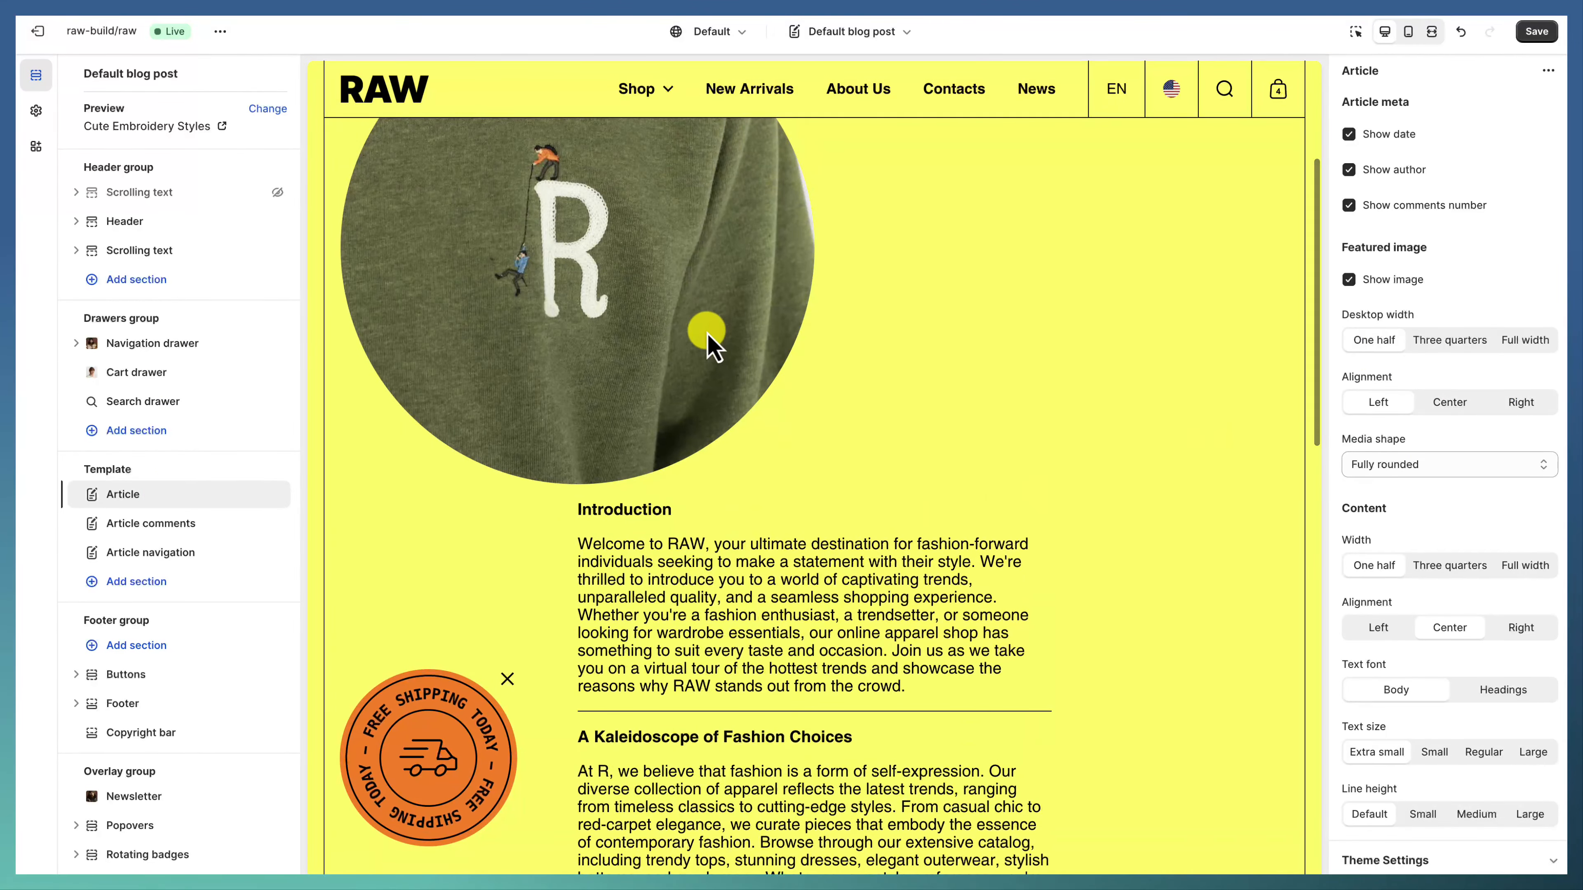
{"action": "scroll", "coordinate": [707, 342], "scroll_direction": "up", "scroll_amount": 3}
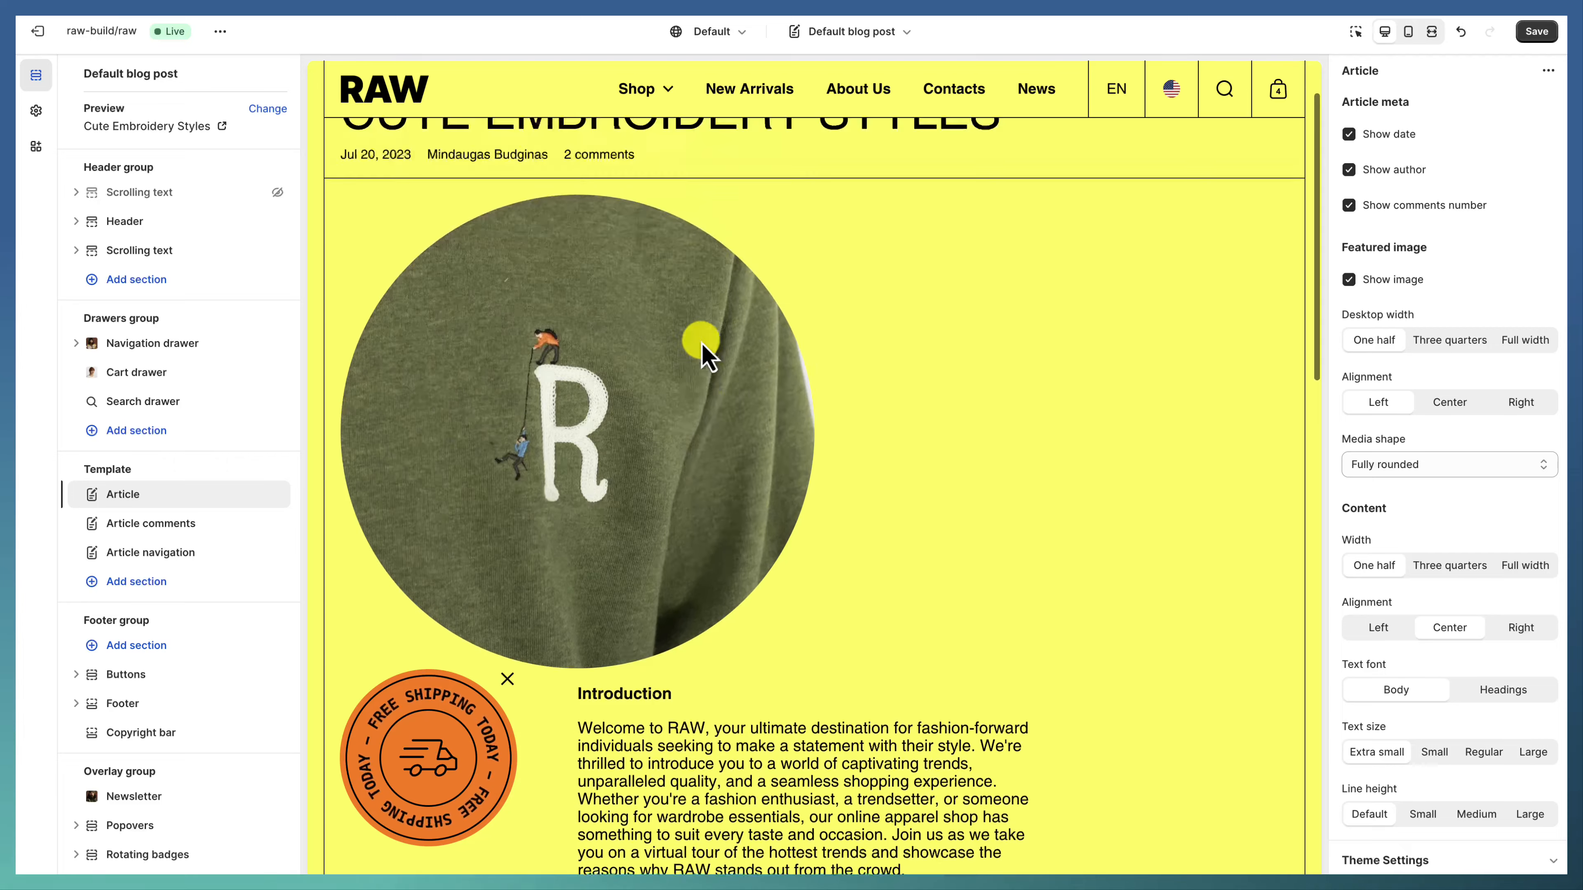
Step: Set the article's featured image desktop width to Three quarters and review the post down to its comments and article navigation
{"action": "left_click", "coordinate": [1434, 350]}
{"action": "scroll", "coordinate": [1167, 453], "scroll_direction": "down", "scroll_amount": 8}
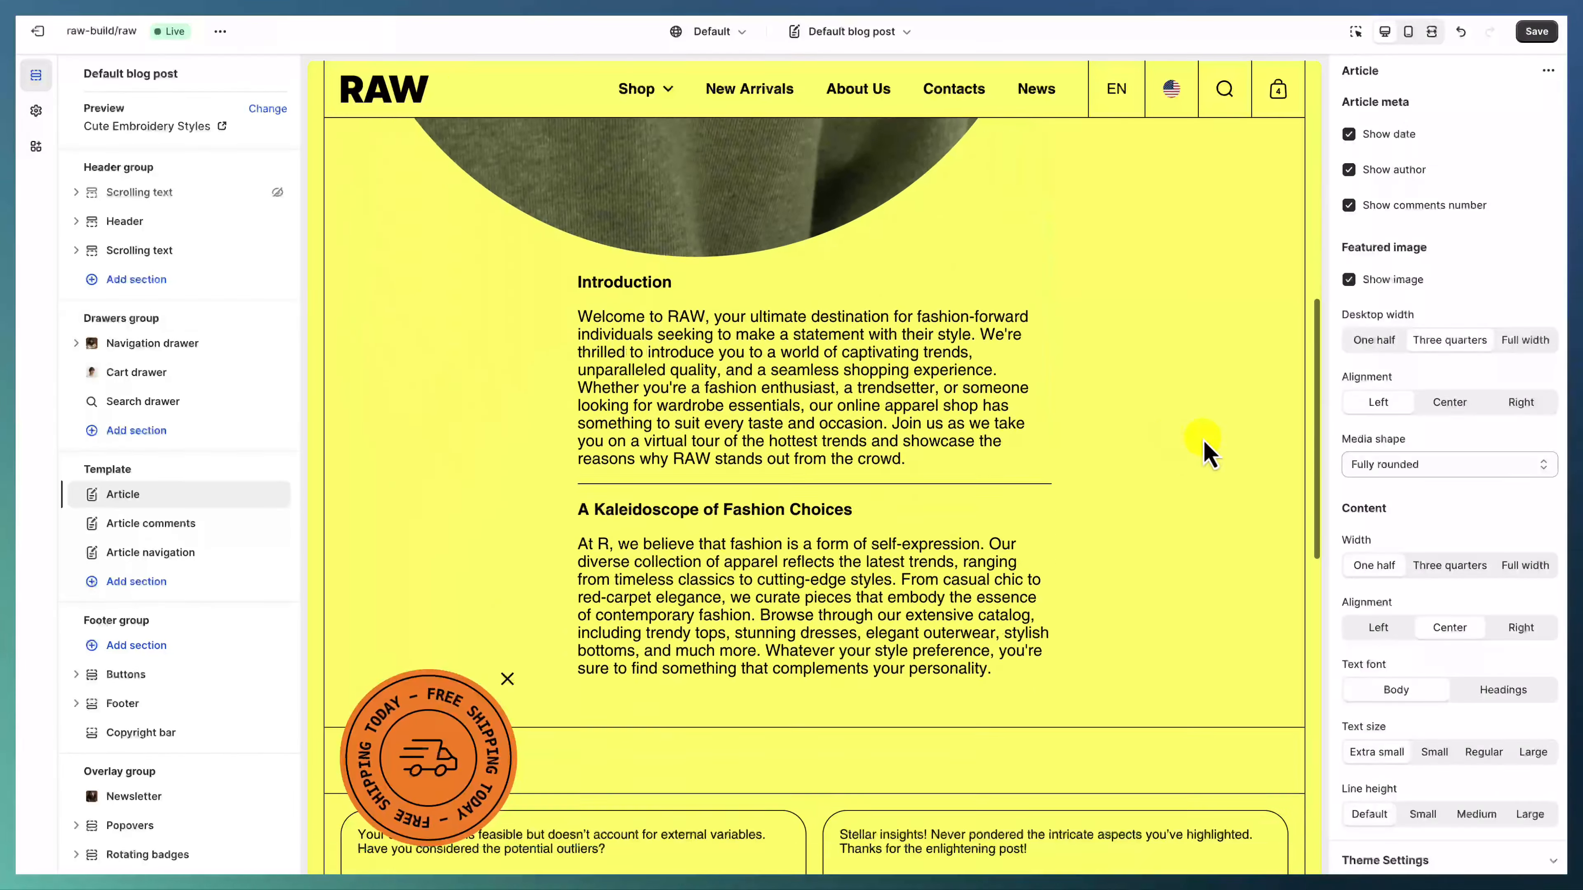
{"action": "scroll", "coordinate": [710, 430], "scroll_direction": "down", "scroll_amount": 3}
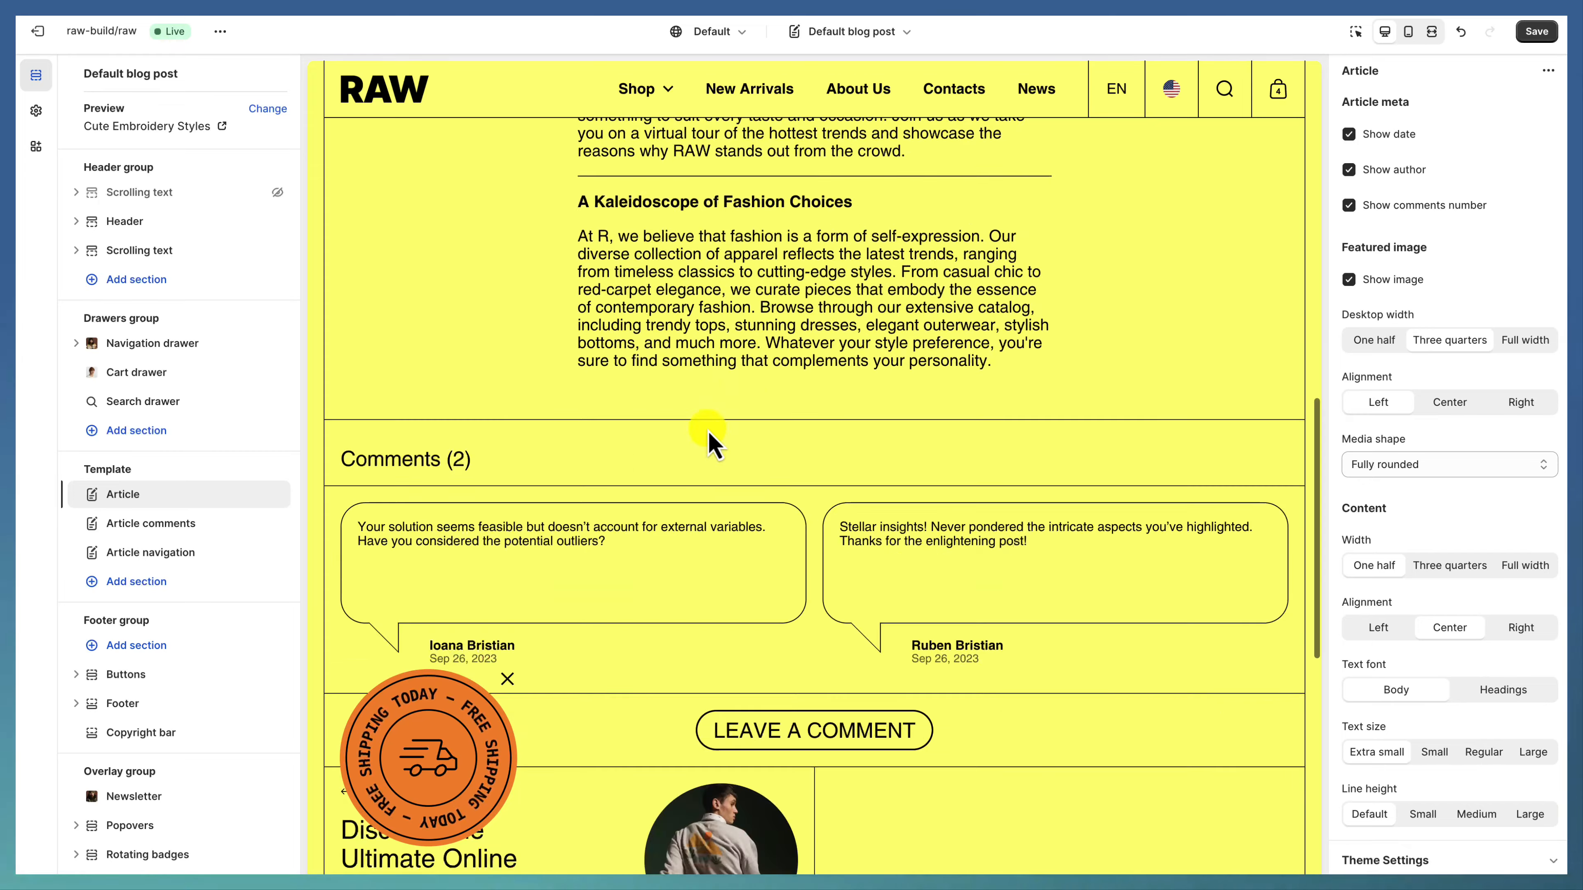
{"action": "scroll", "coordinate": [711, 436], "scroll_direction": "down", "scroll_amount": 5}
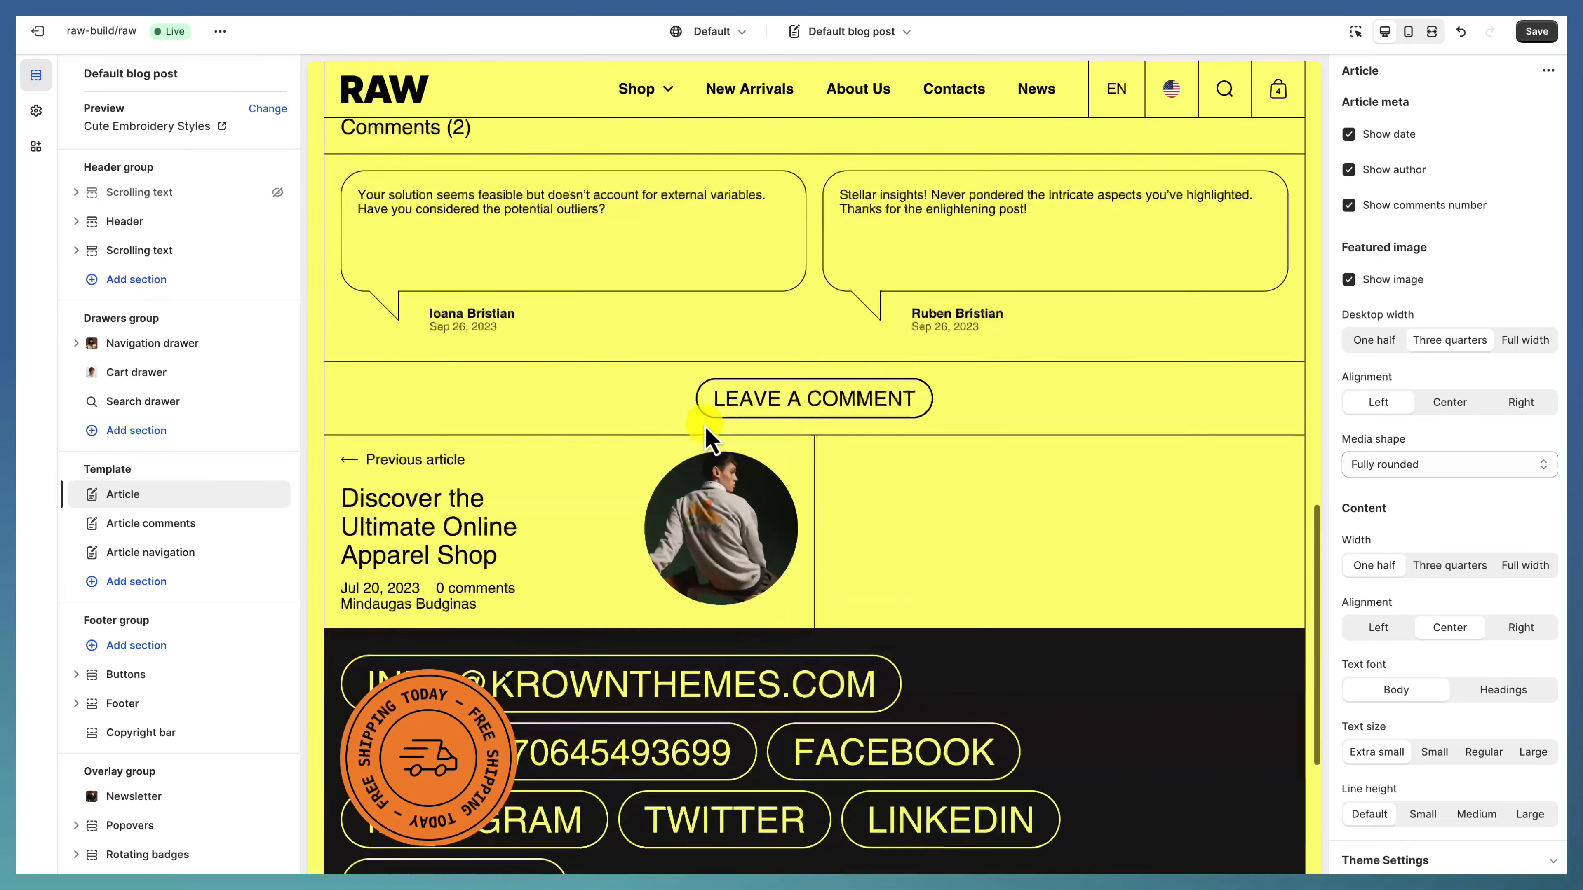
Step: View the settings of the Article comments and Article navigation sections, then return to the beginning of the post
{"action": "left_click", "coordinate": [167, 527]}
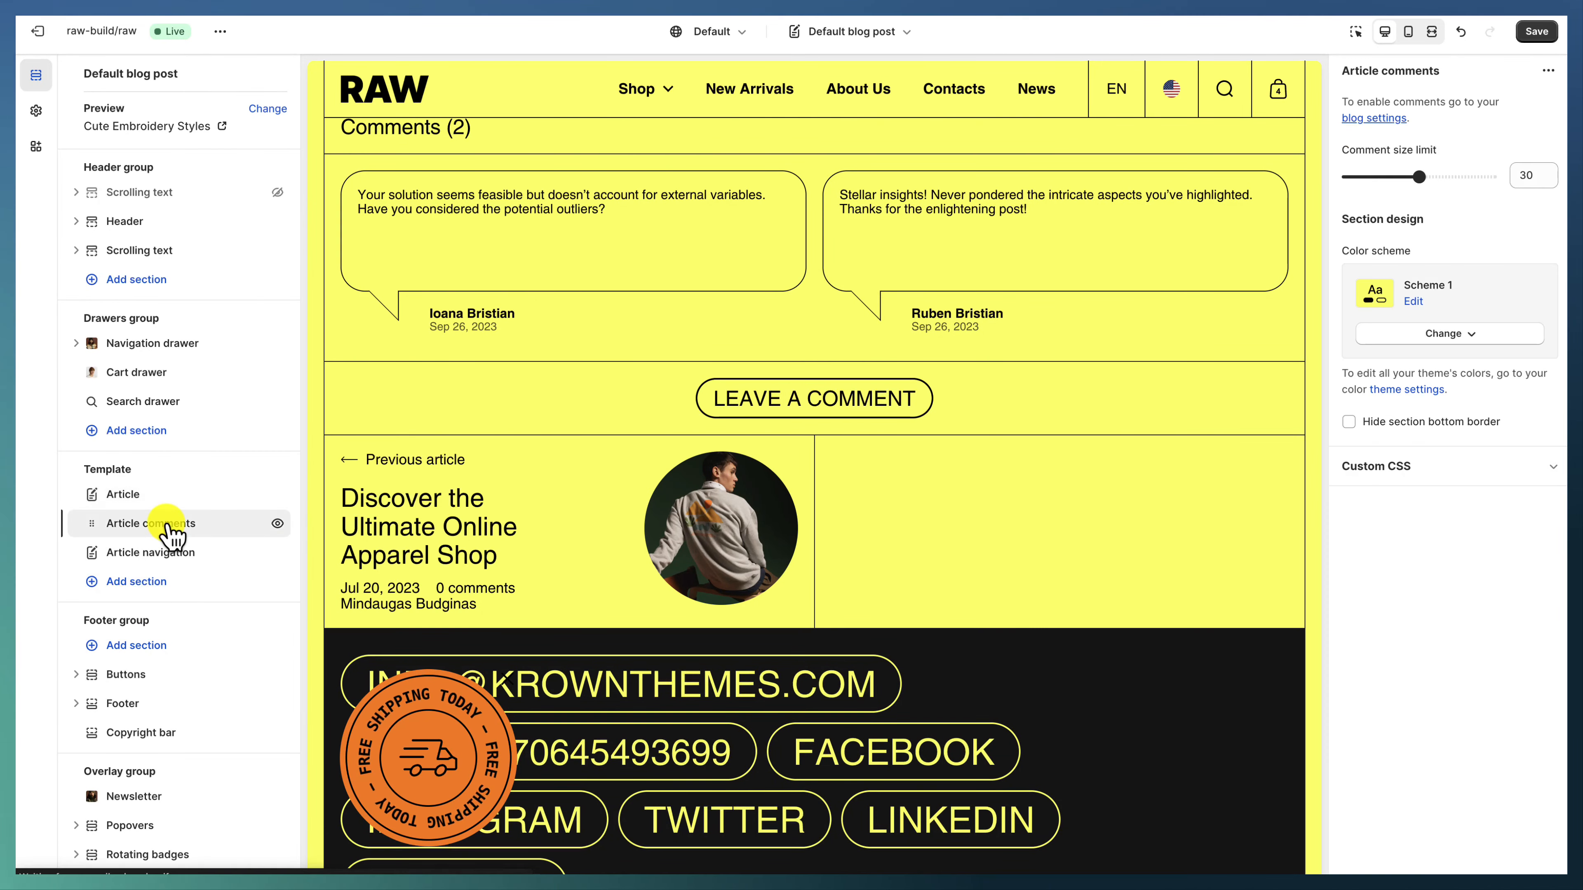
{"action": "left_click", "coordinate": [180, 576]}
{"action": "left_click", "coordinate": [189, 558]}
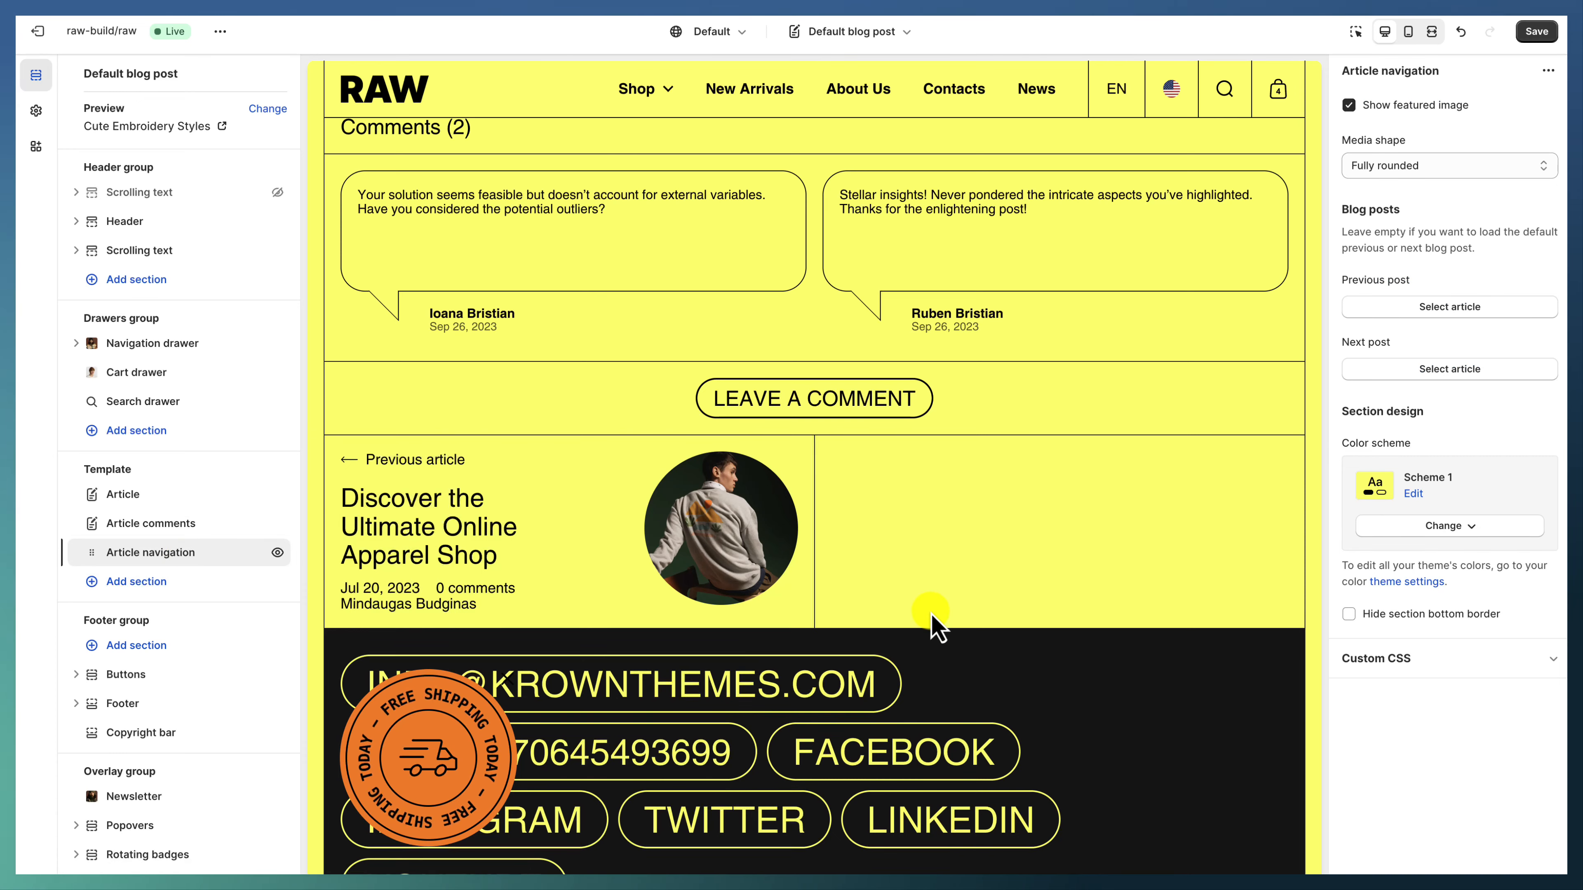
{"action": "scroll", "coordinate": [932, 612], "scroll_direction": "up", "scroll_amount": 15}
{"action": "scroll", "coordinate": [944, 631], "scroll_direction": "up", "scroll_amount": 5}
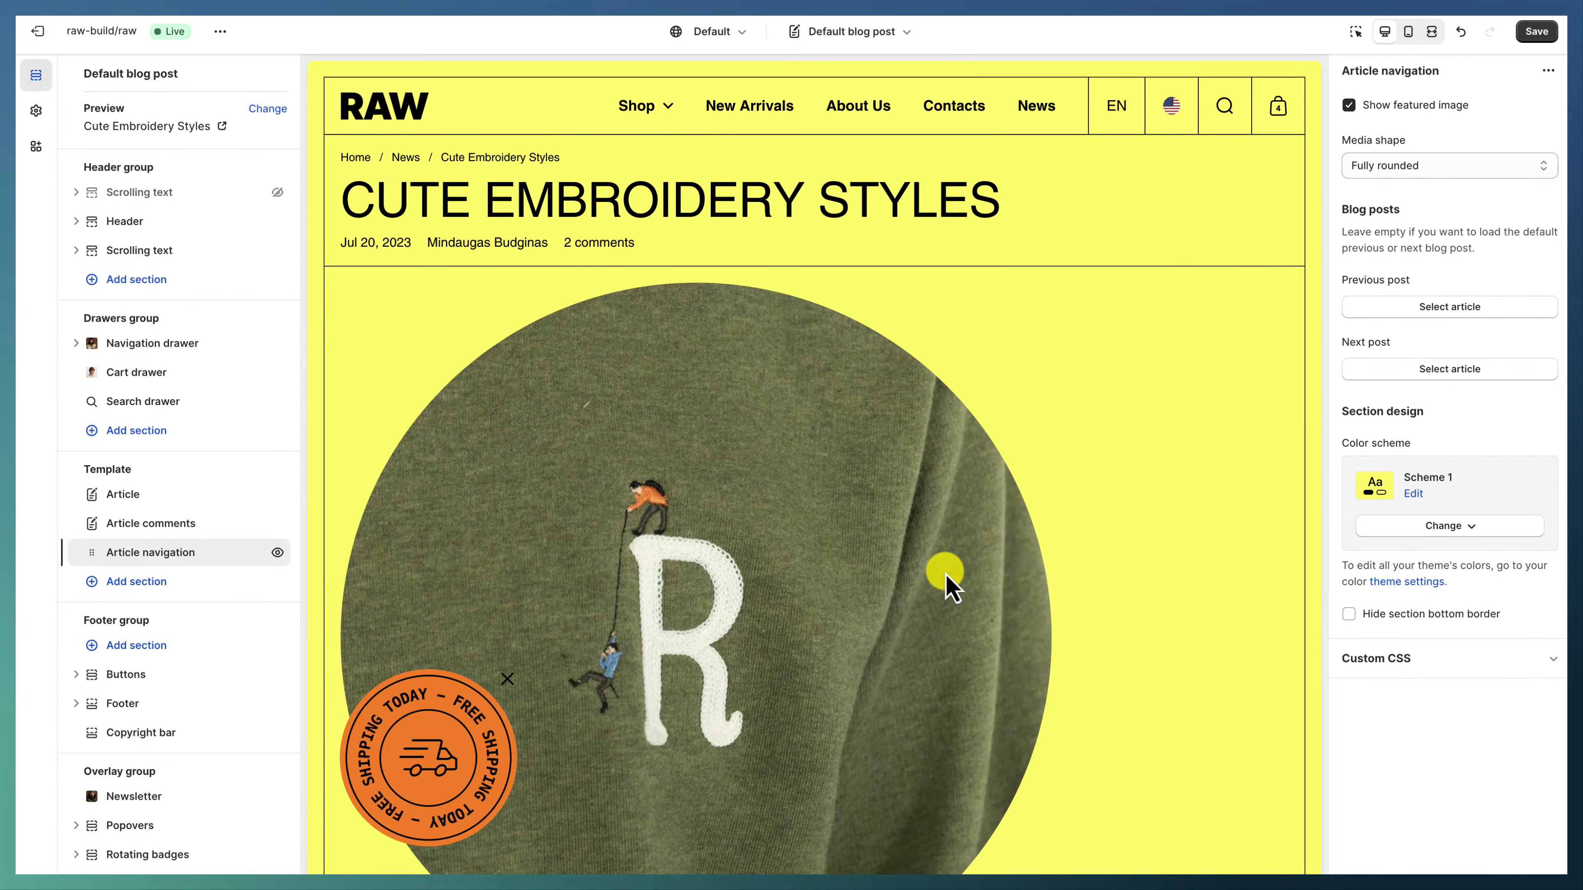
Step: Return to the home page through the store logo in the preview and open the theme settings
{"action": "left_click", "coordinate": [411, 119]}
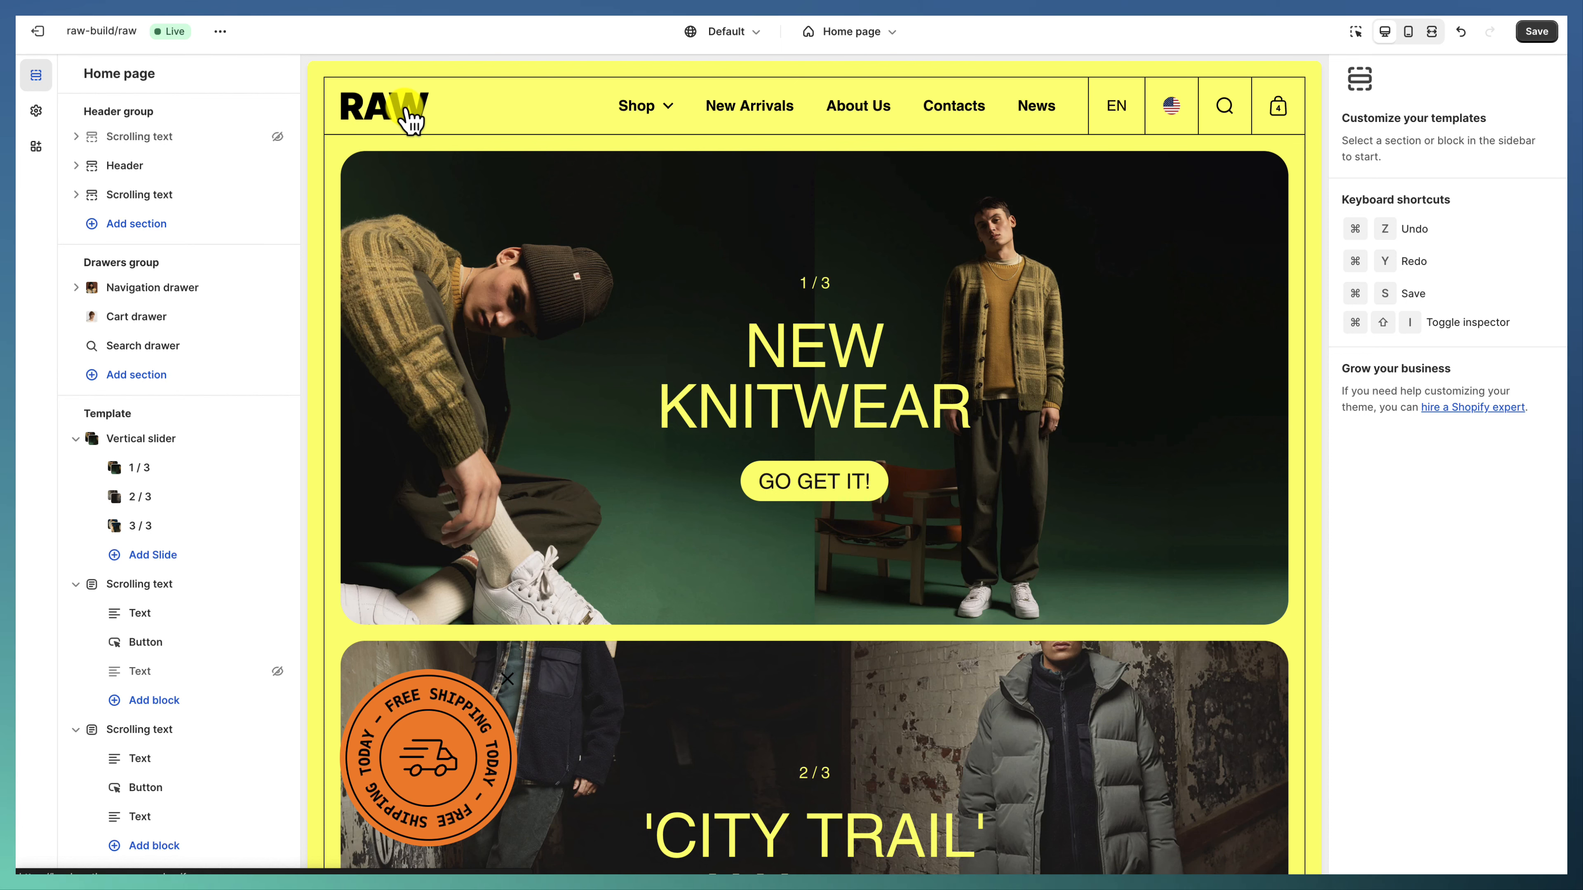
{"action": "left_click", "coordinate": [36, 116]}
{"action": "scroll", "coordinate": [184, 364], "scroll_direction": "down", "scroll_amount": 2}
{"action": "scroll", "coordinate": [187, 375], "scroll_direction": "up", "scroll_amount": 2}
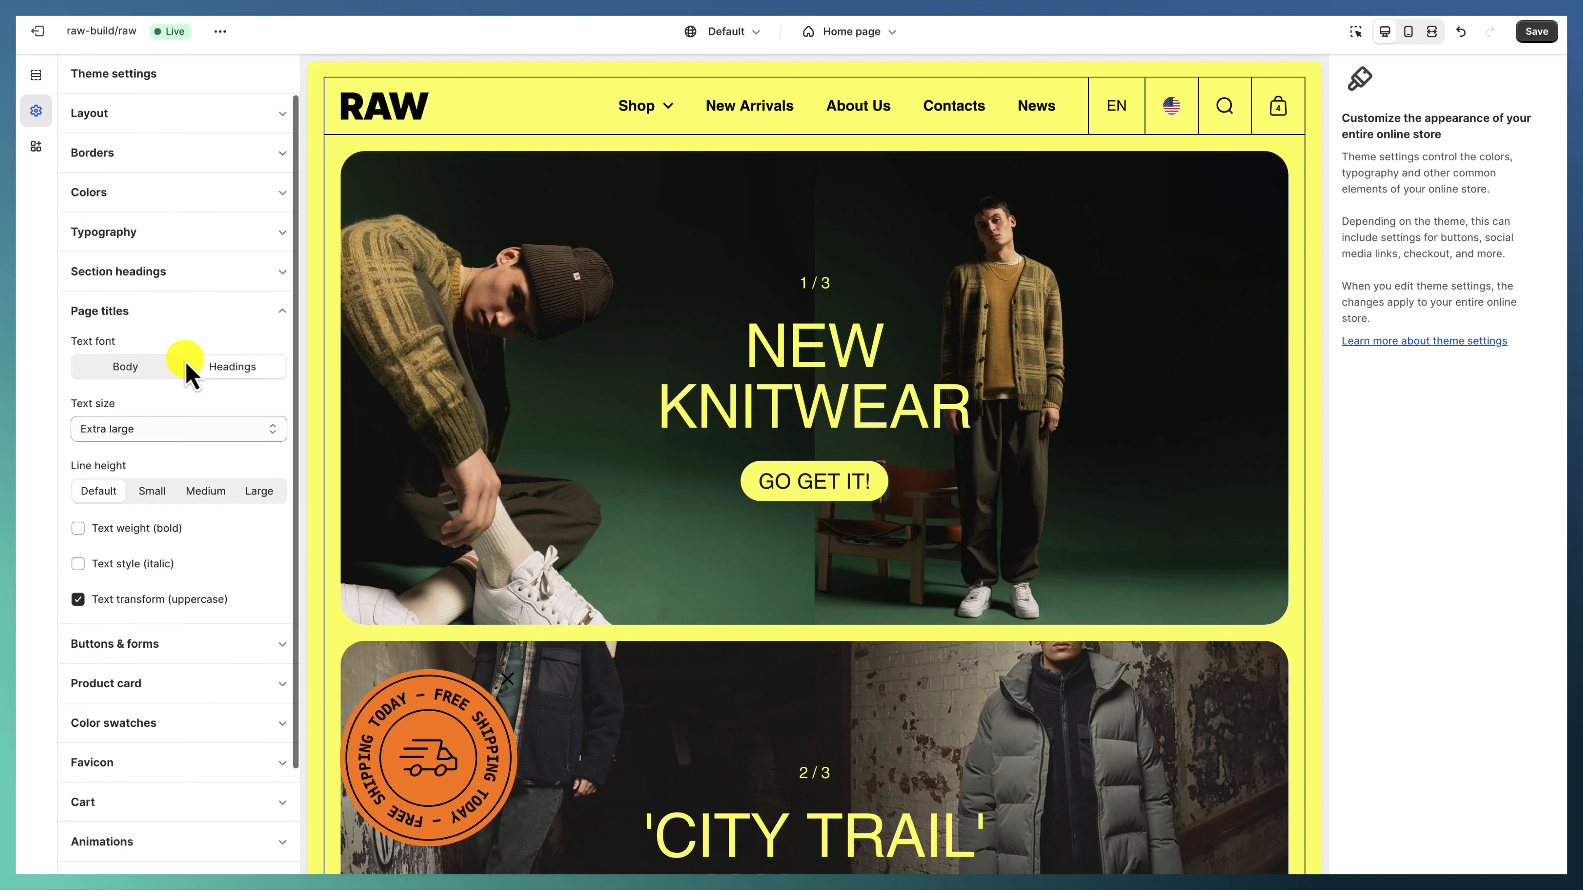
Step: Collapse the Page titles settings and view the theme's Layout settings for the main container and grid items
{"action": "left_click", "coordinate": [163, 313]}
{"action": "left_click", "coordinate": [132, 114]}
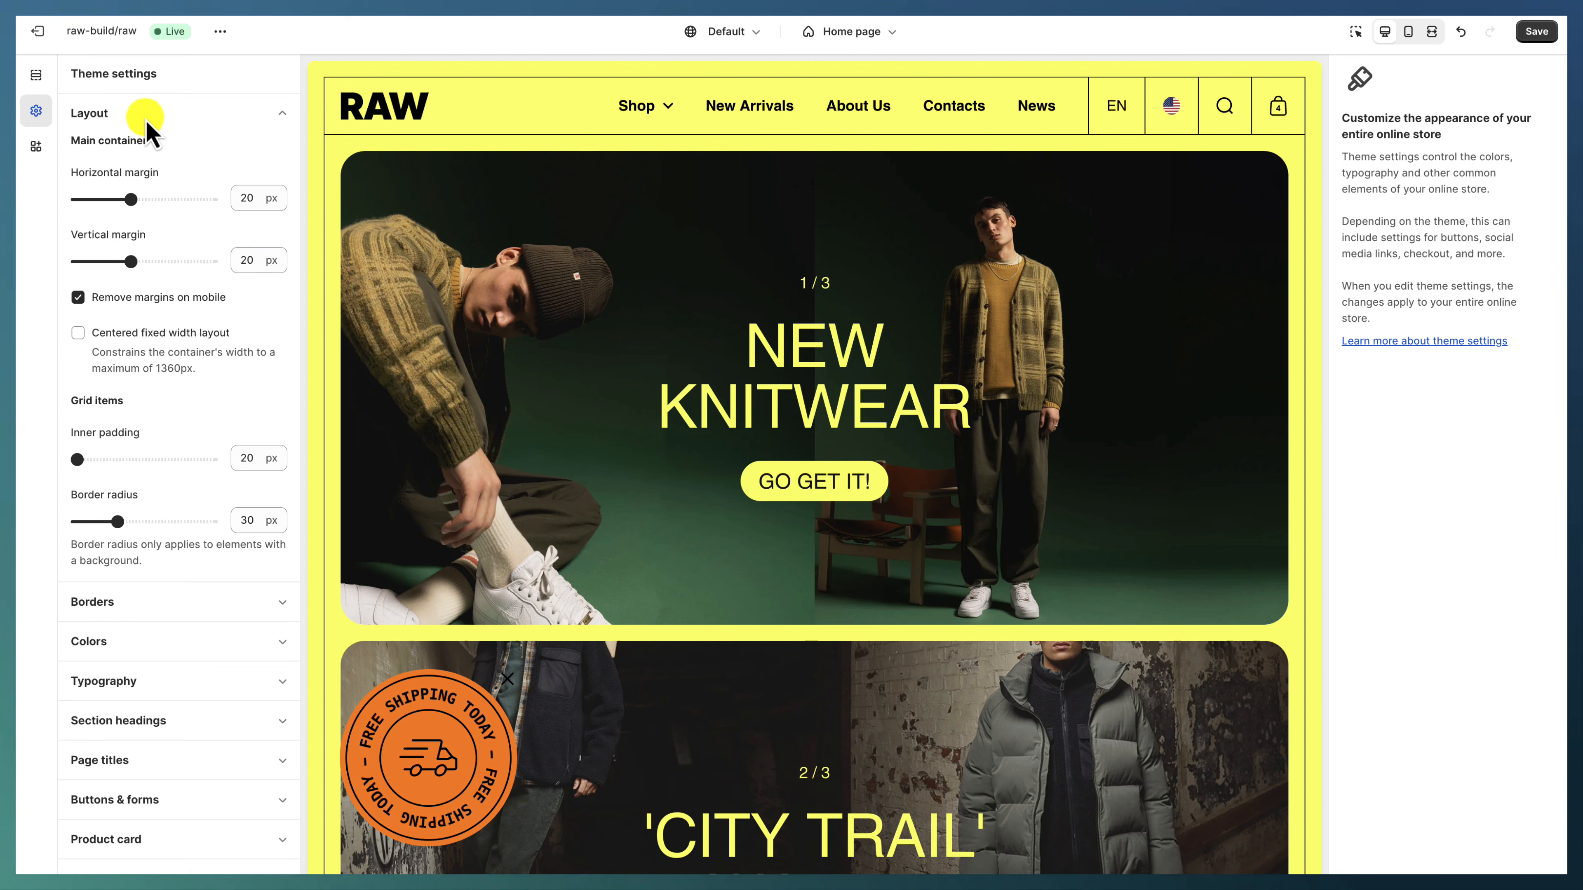
{"action": "left_click", "coordinate": [174, 116]}
{"action": "left_click", "coordinate": [169, 154]}
{"action": "left_click", "coordinate": [169, 155]}
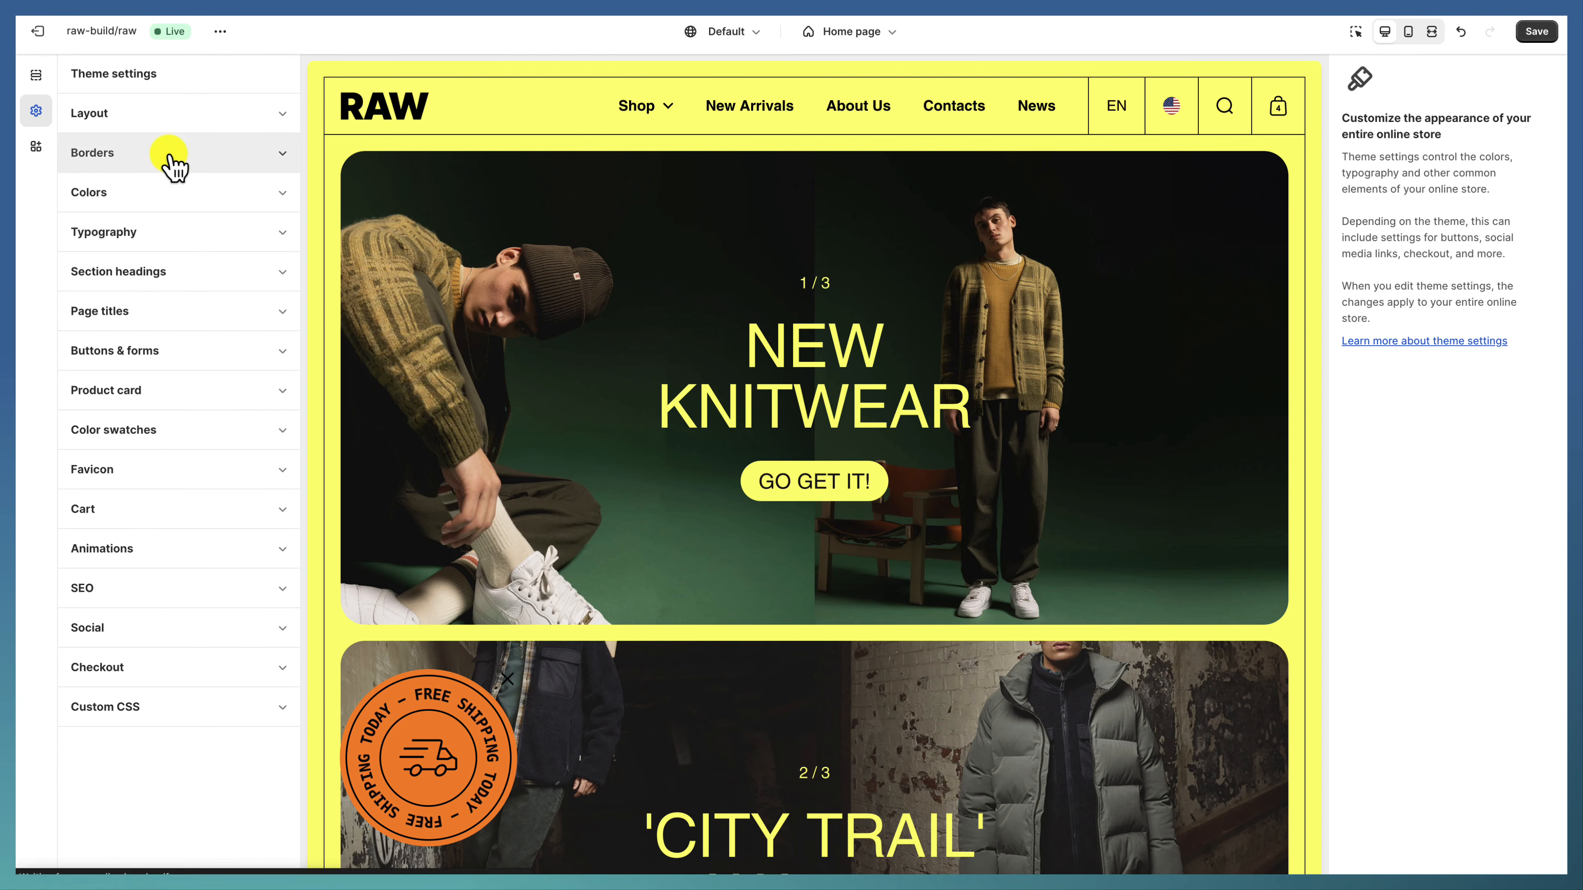
{"action": "left_click", "coordinate": [167, 192]}
{"action": "left_click", "coordinate": [150, 118]}
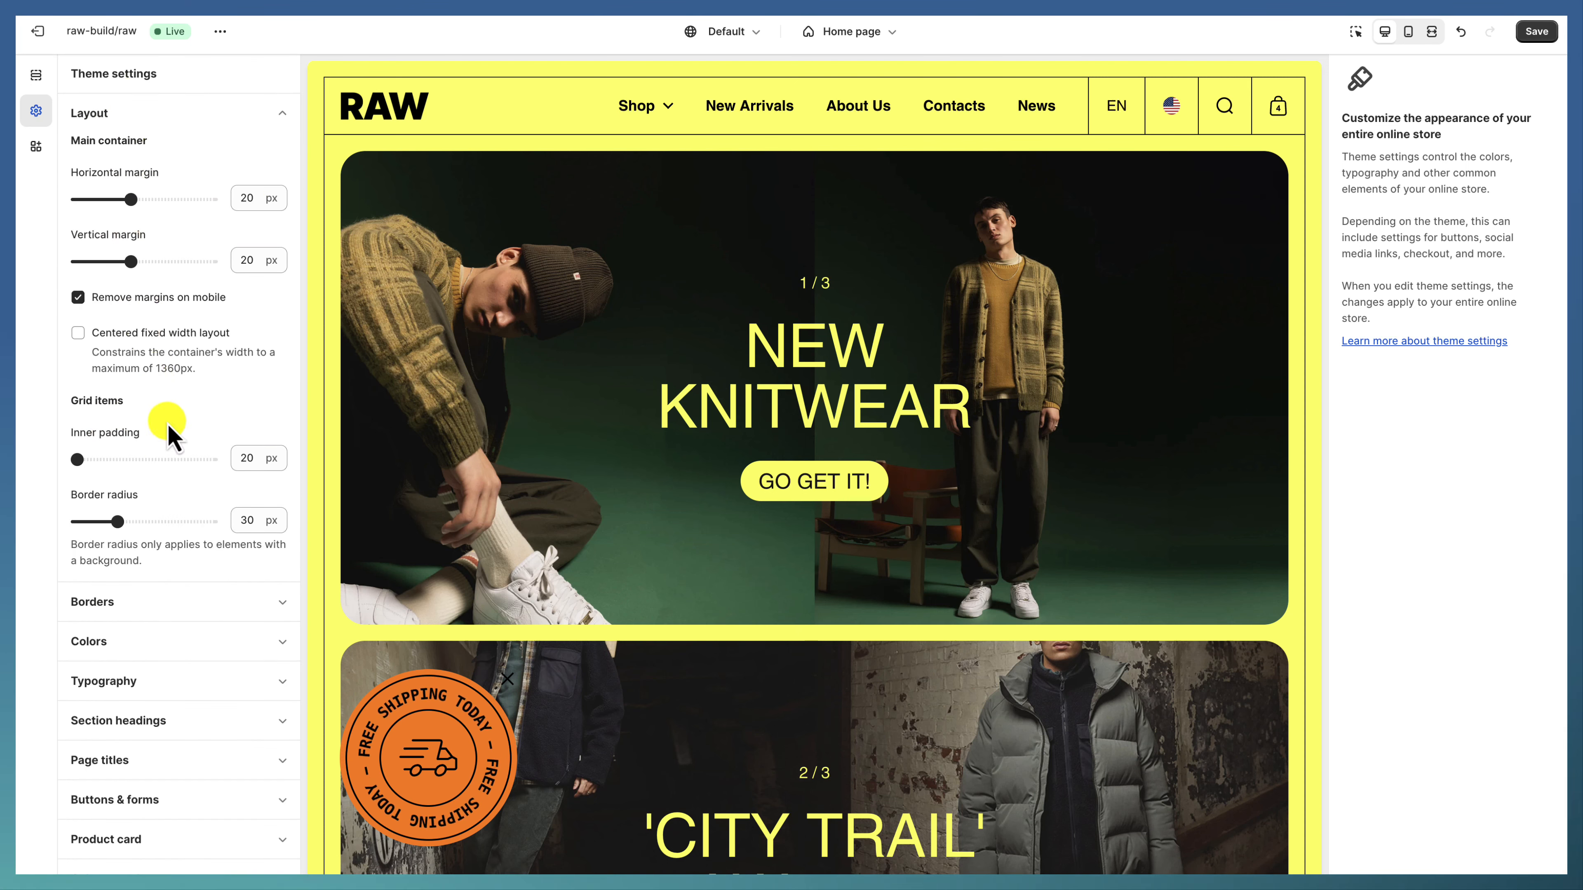
Step: Examine the theme's Borders settings and the Colors settings, including the schemes and default color scheme
{"action": "left_click", "coordinate": [140, 602]}
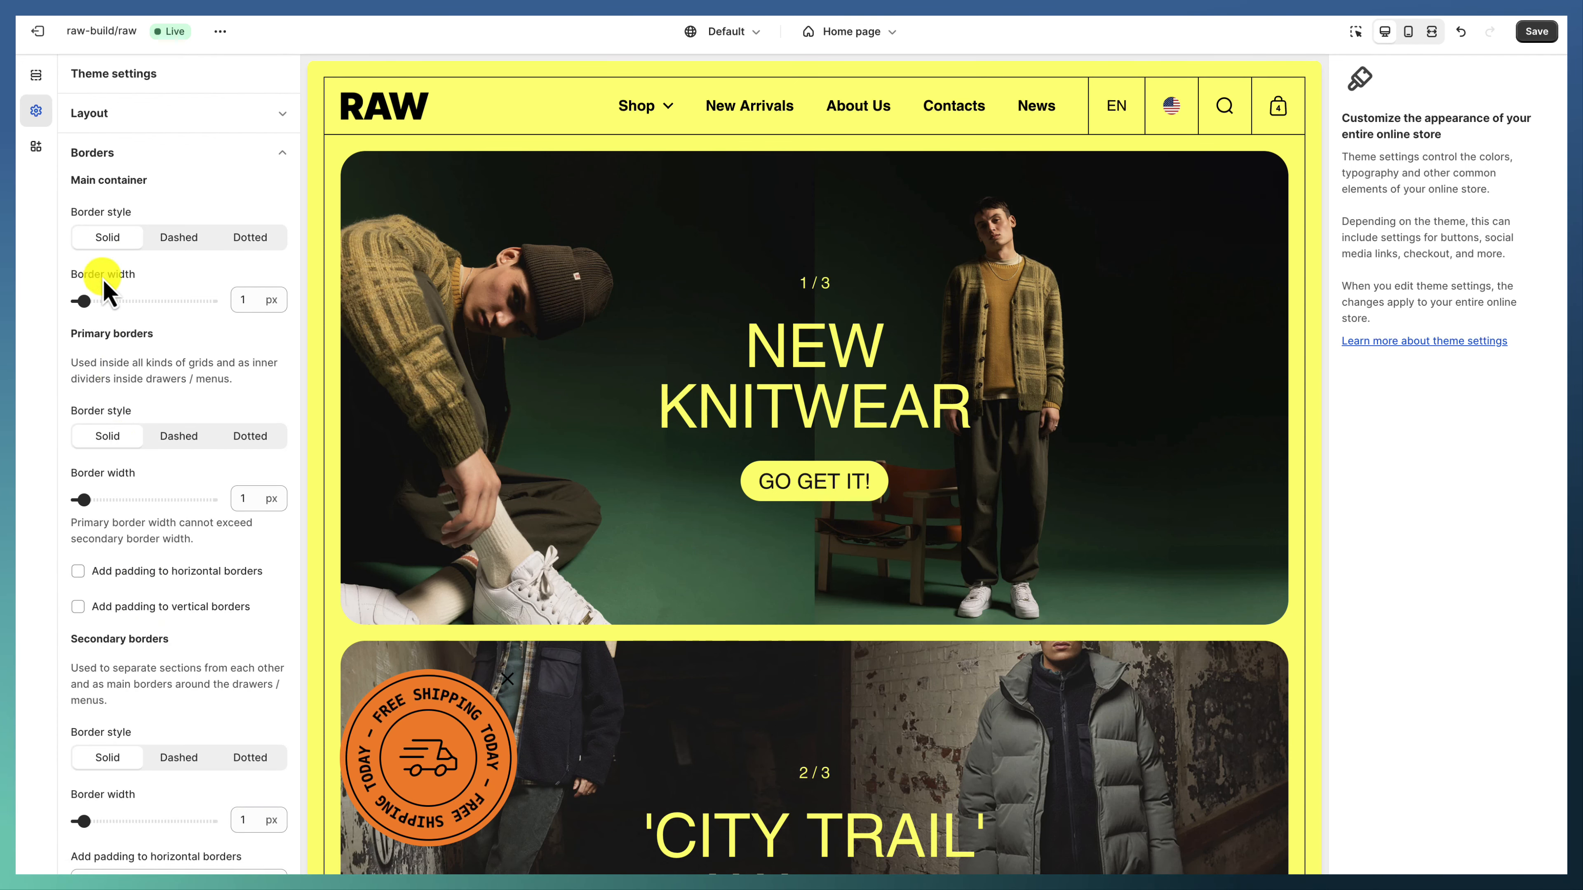
{"action": "scroll", "coordinate": [106, 290], "scroll_direction": "down", "scroll_amount": 10}
{"action": "left_click", "coordinate": [134, 547]}
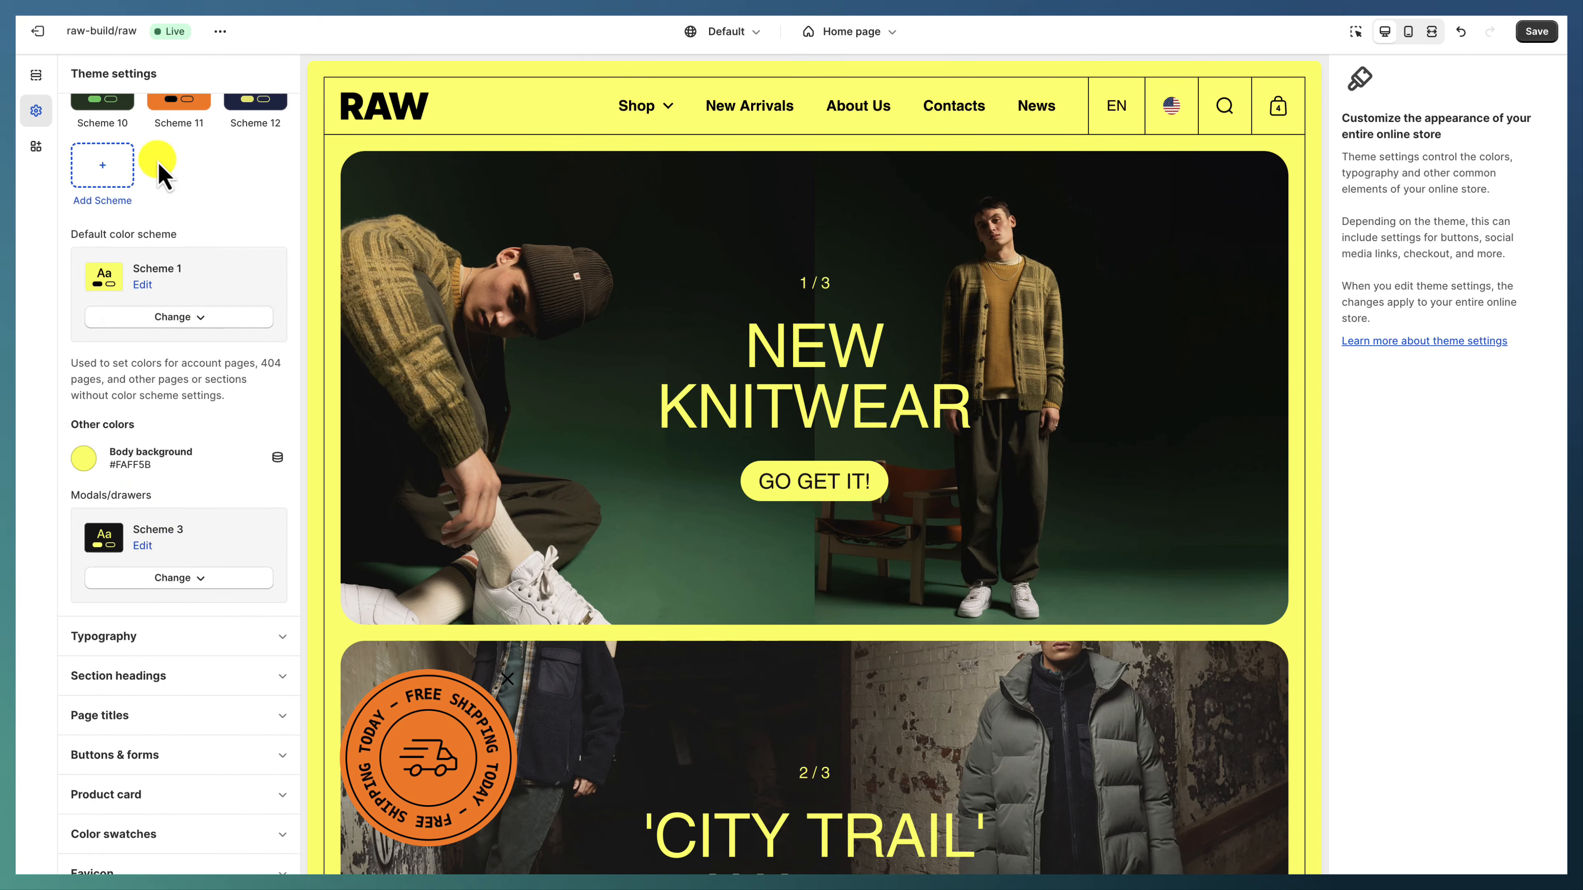
{"action": "scroll", "coordinate": [187, 349], "scroll_direction": "up", "scroll_amount": 5}
{"action": "scroll", "coordinate": [174, 406], "scroll_direction": "down", "scroll_amount": 4}
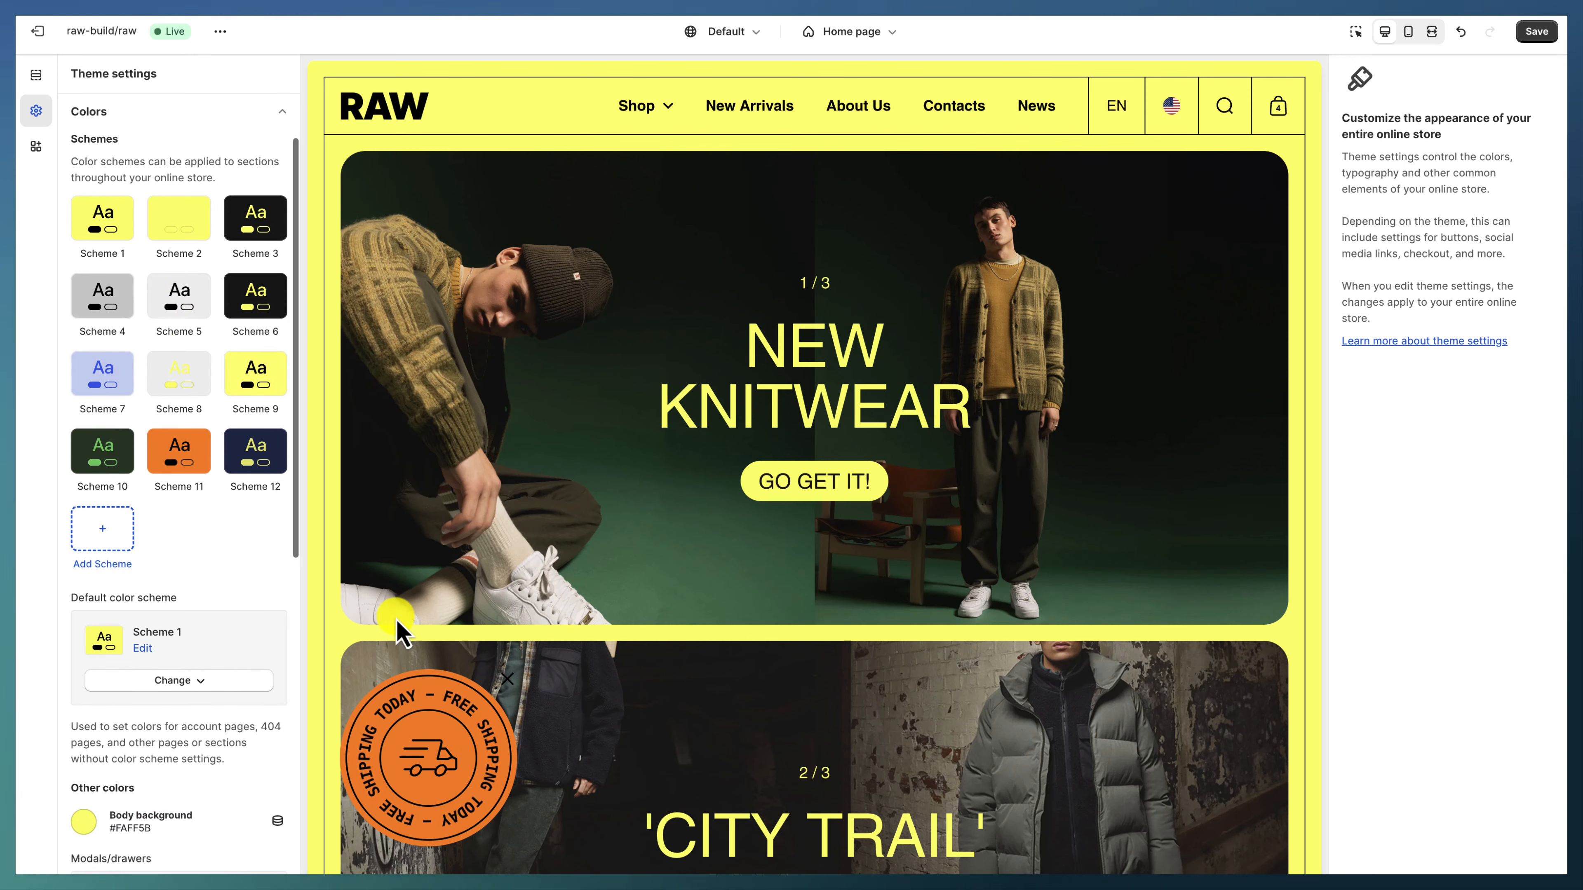
Step: Examine the theme's Section headings settings, including font, size, line height, padding and slider navigation options
{"action": "scroll", "coordinate": [199, 630], "scroll_direction": "down", "scroll_amount": 6}
{"action": "left_click", "coordinate": [165, 433]}
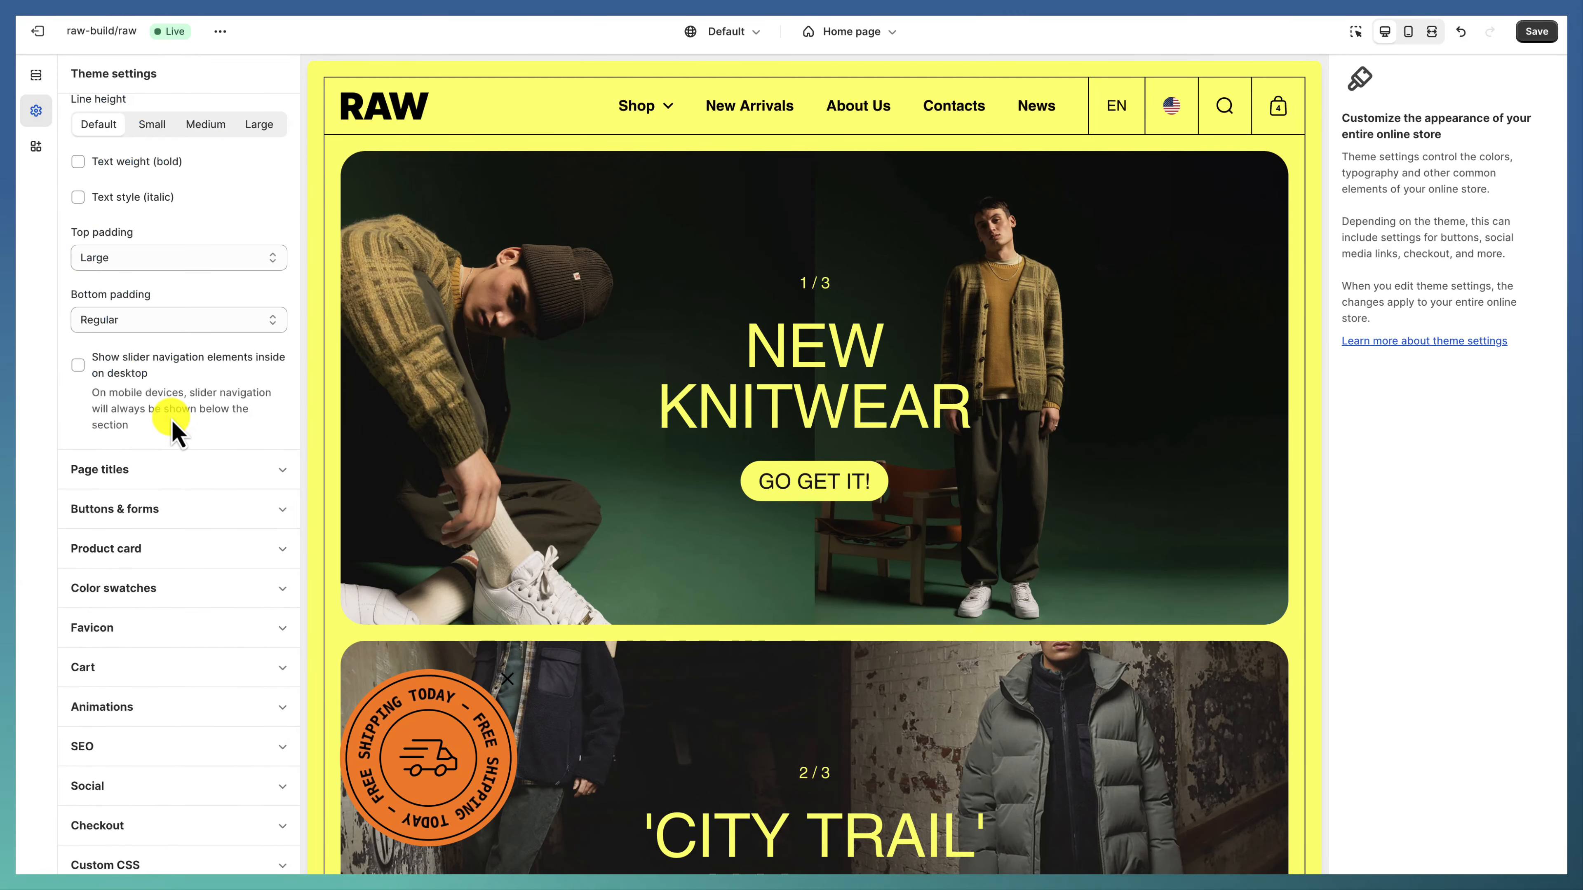
{"action": "left_click", "coordinate": [156, 466]}
{"action": "scroll", "coordinate": [147, 486], "scroll_direction": "up", "scroll_amount": 3}
{"action": "left_click", "coordinate": [123, 273]}
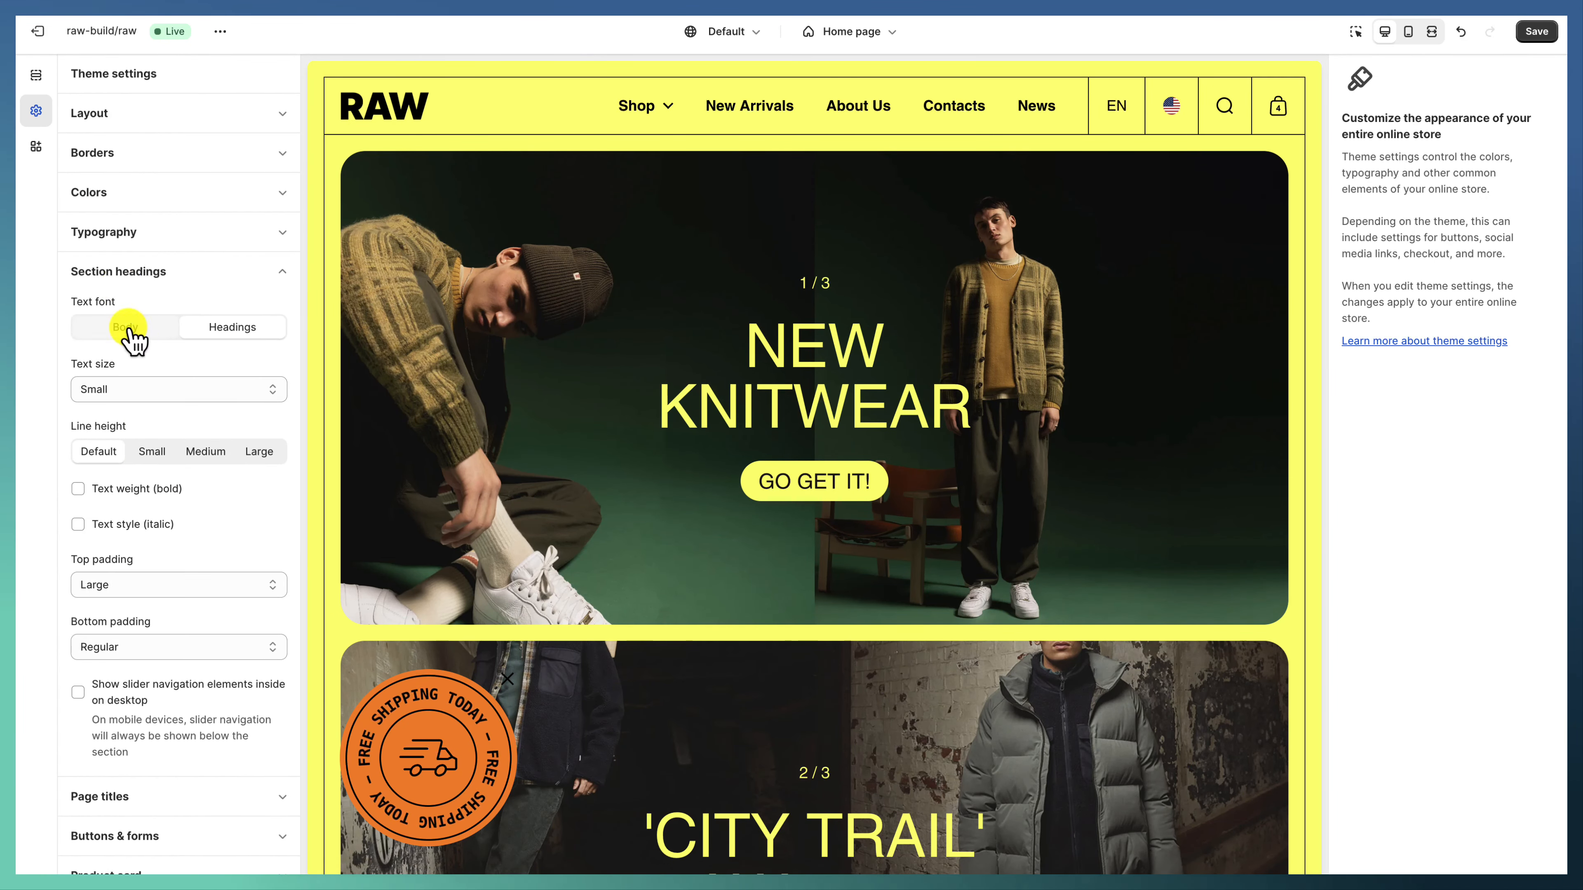
{"action": "scroll", "coordinate": [128, 324], "scroll_direction": "down", "scroll_amount": 3}
{"action": "scroll", "coordinate": [100, 246], "scroll_direction": "up", "scroll_amount": 2}
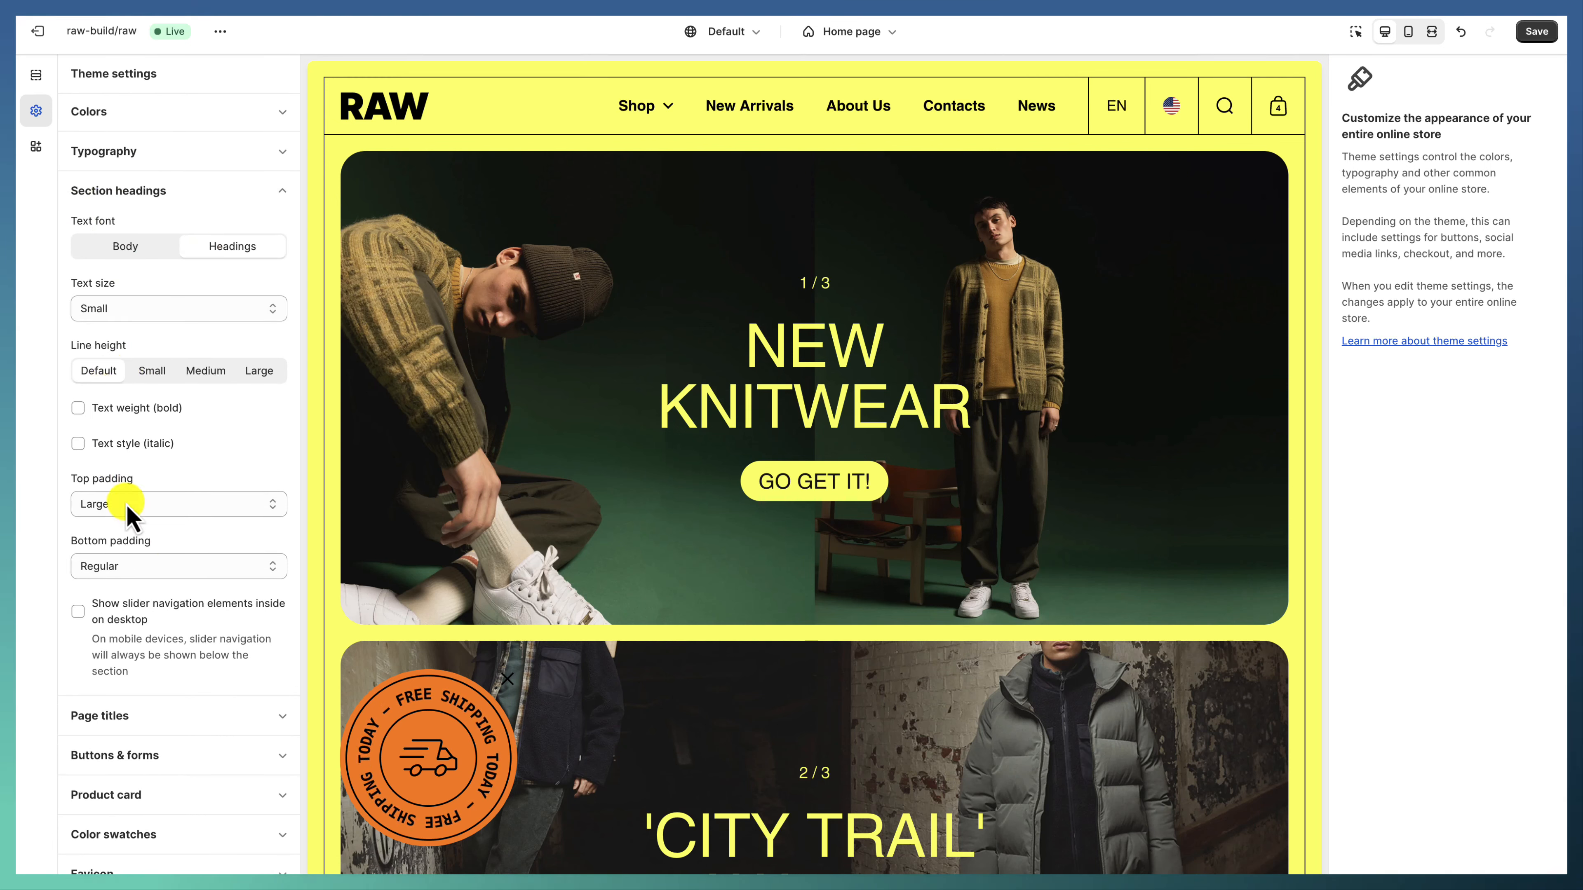
{"action": "scroll", "coordinate": [127, 570], "scroll_direction": "down", "scroll_amount": 1}
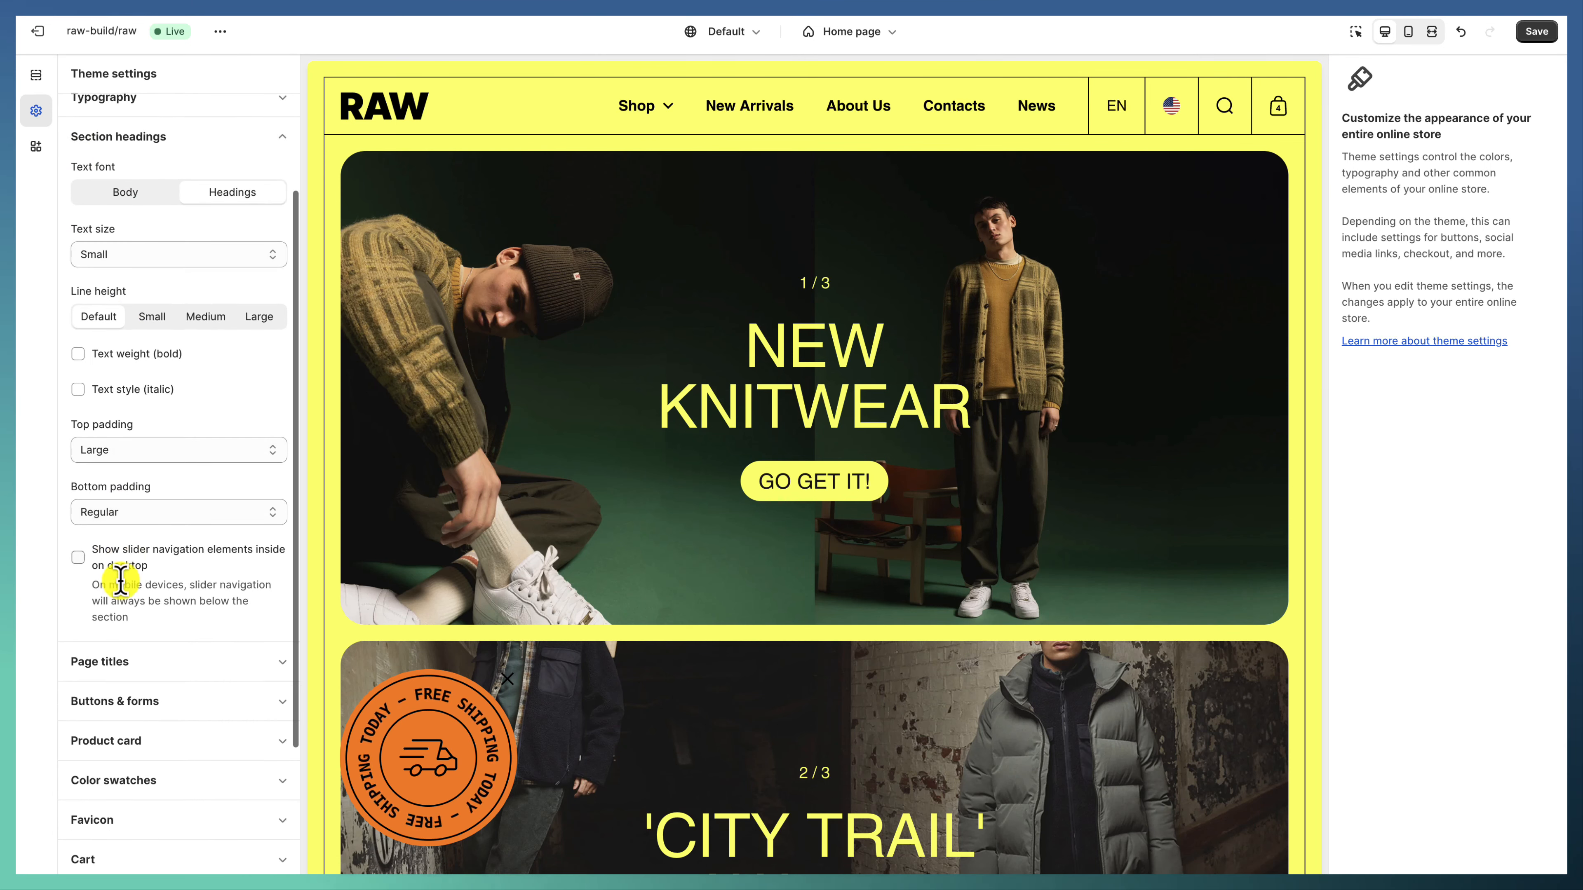
Step: Examine the theme's Page titles settings and the Buttons & forms settings for corner roundness, border size and label case
{"action": "left_click", "coordinate": [140, 666]}
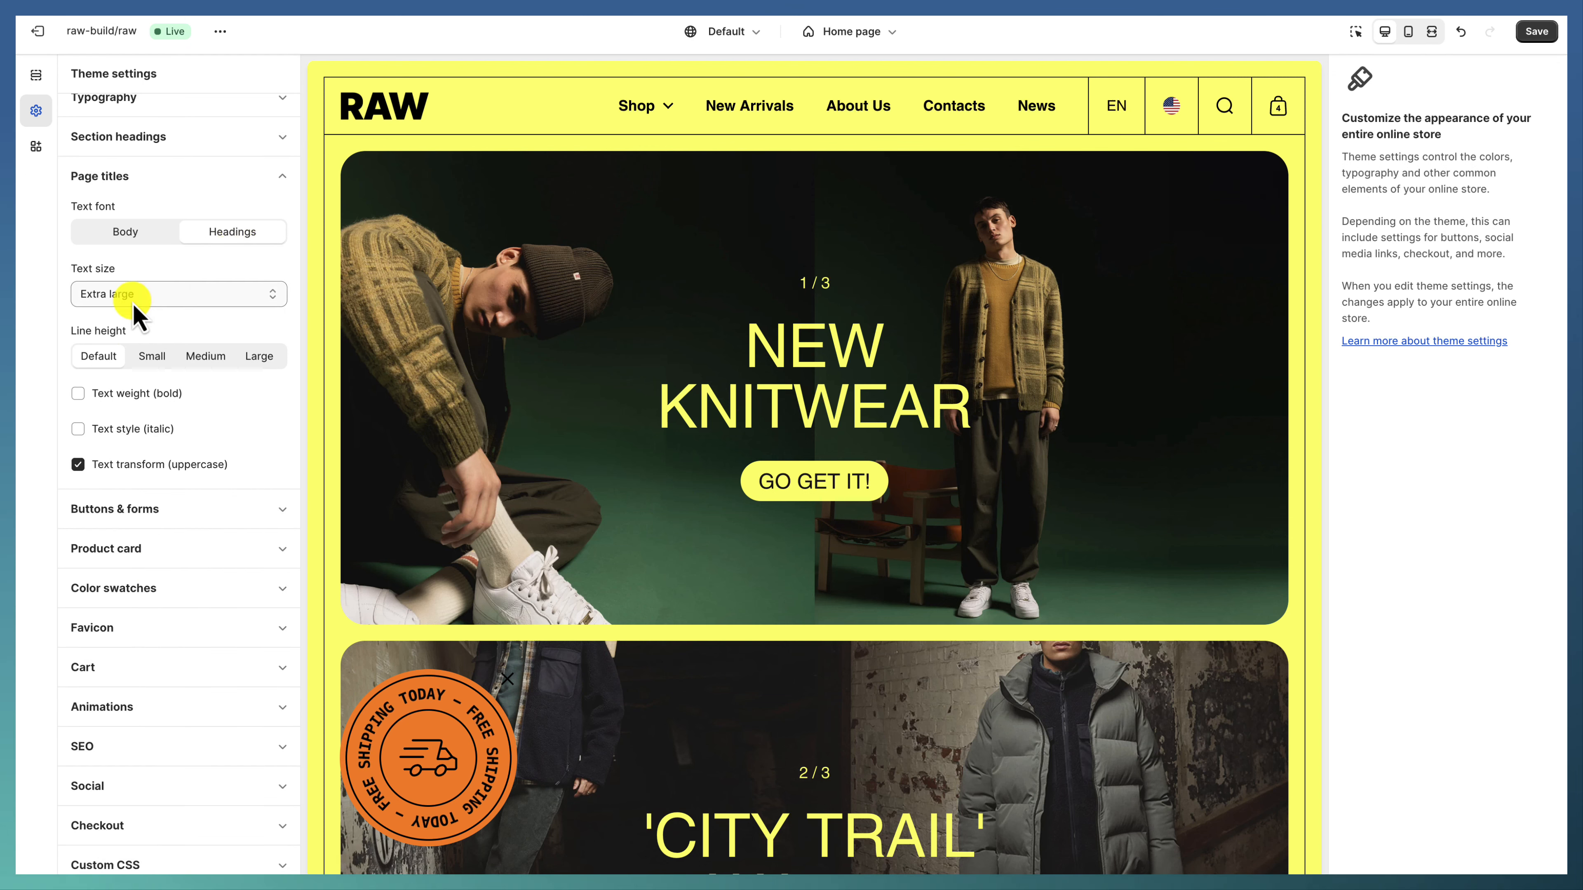
{"action": "left_click", "coordinate": [123, 510]}
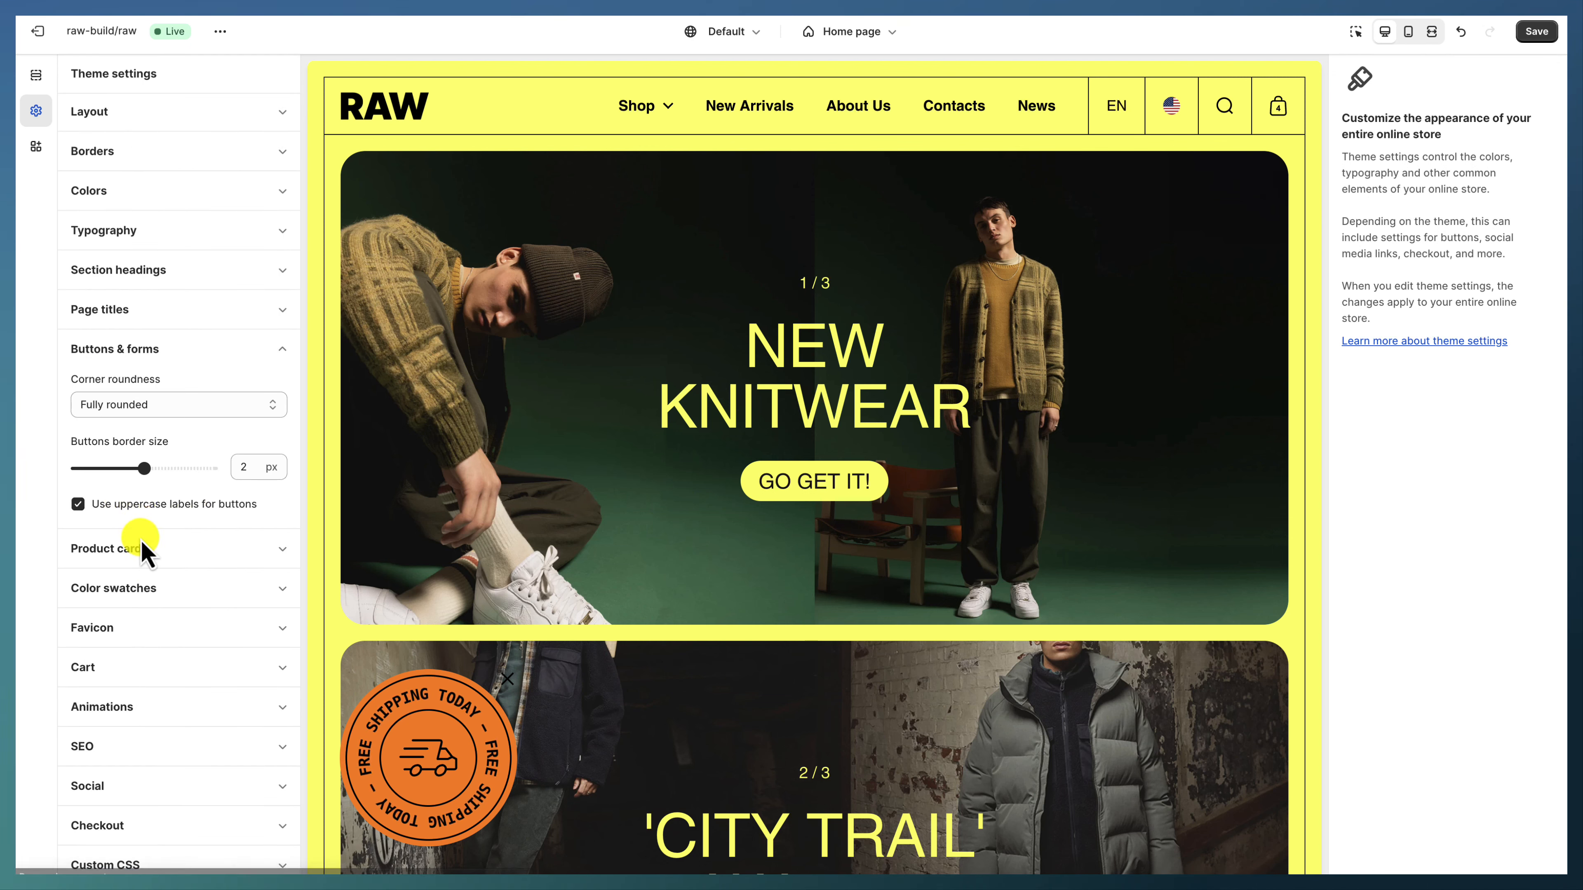
Step: Examine the Product card settings, from media thumbnail, captions and grid design through quick buy, product rating and the custom badges
{"action": "left_click", "coordinate": [144, 561]}
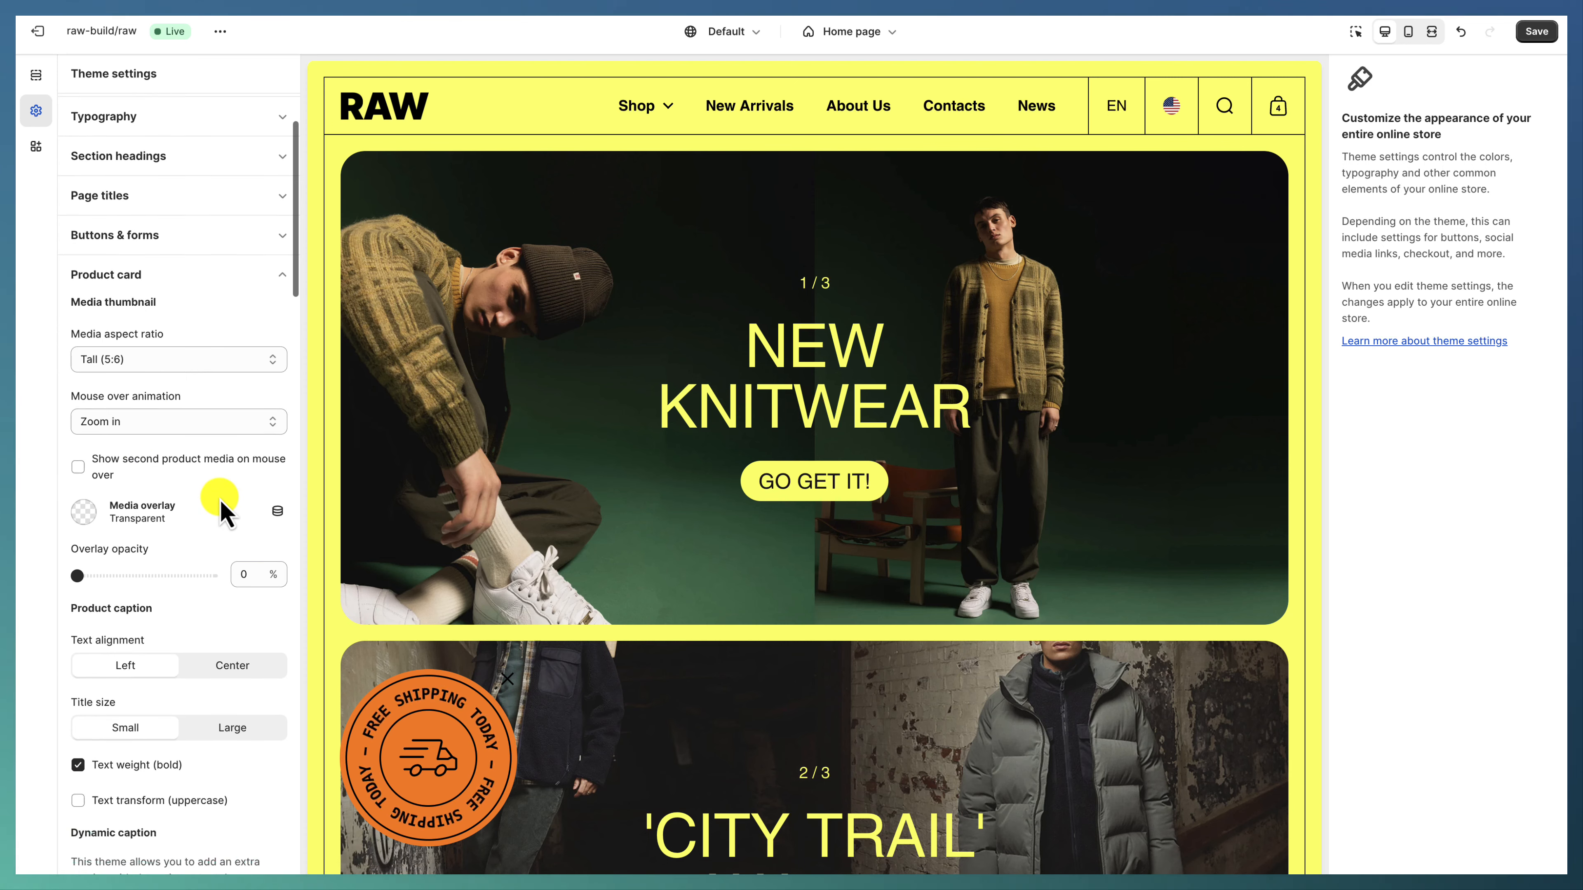
{"action": "scroll", "coordinate": [222, 508], "scroll_direction": "down", "scroll_amount": 4}
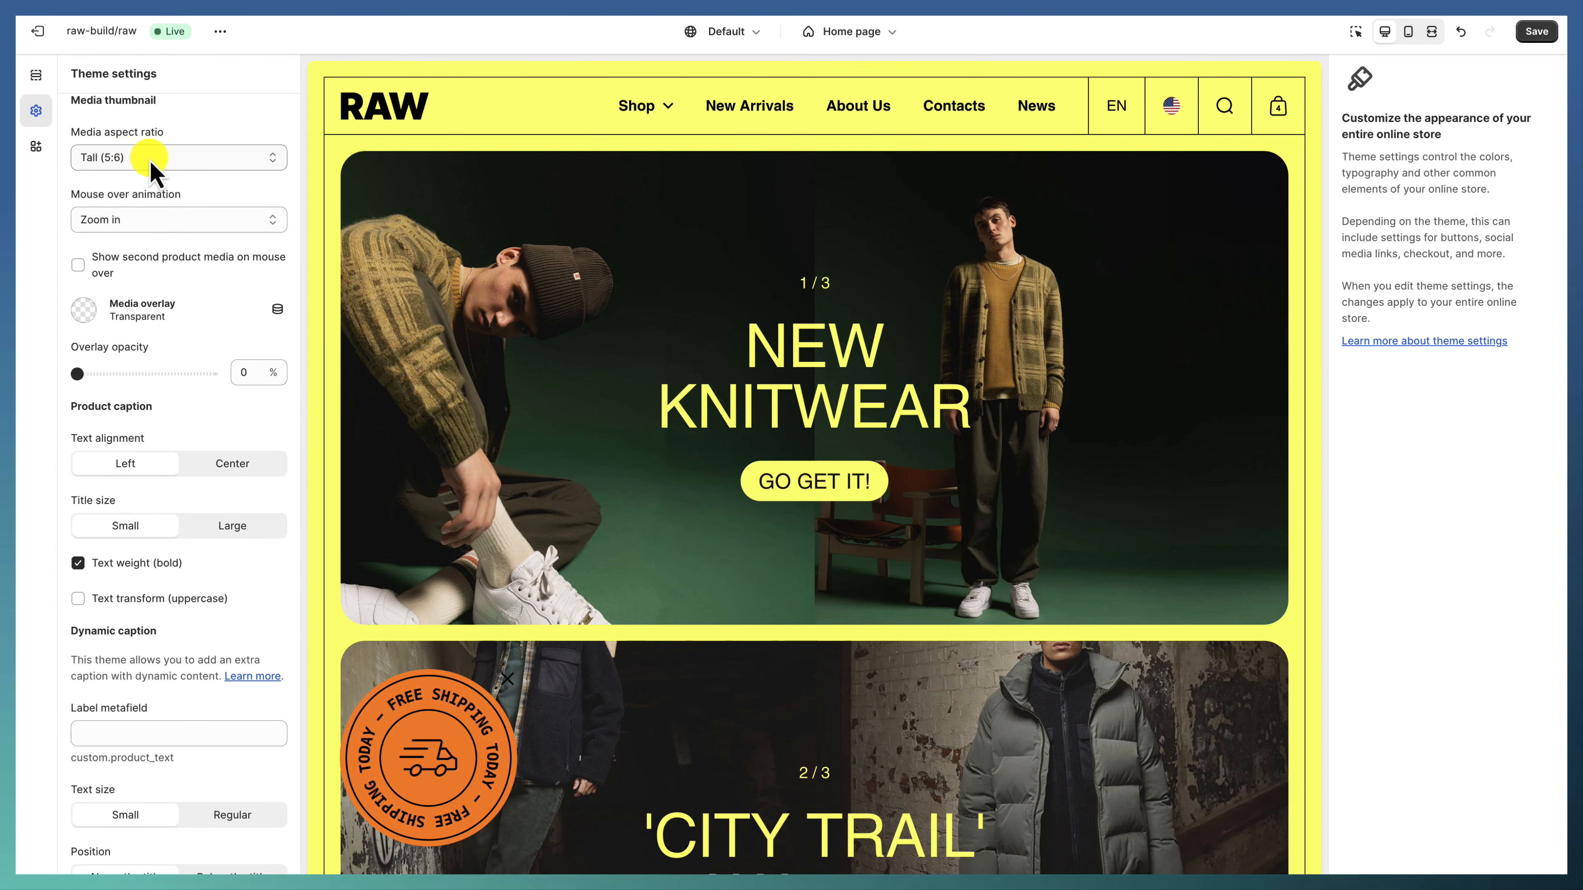
{"action": "scroll", "coordinate": [159, 239], "scroll_direction": "down", "scroll_amount": 1}
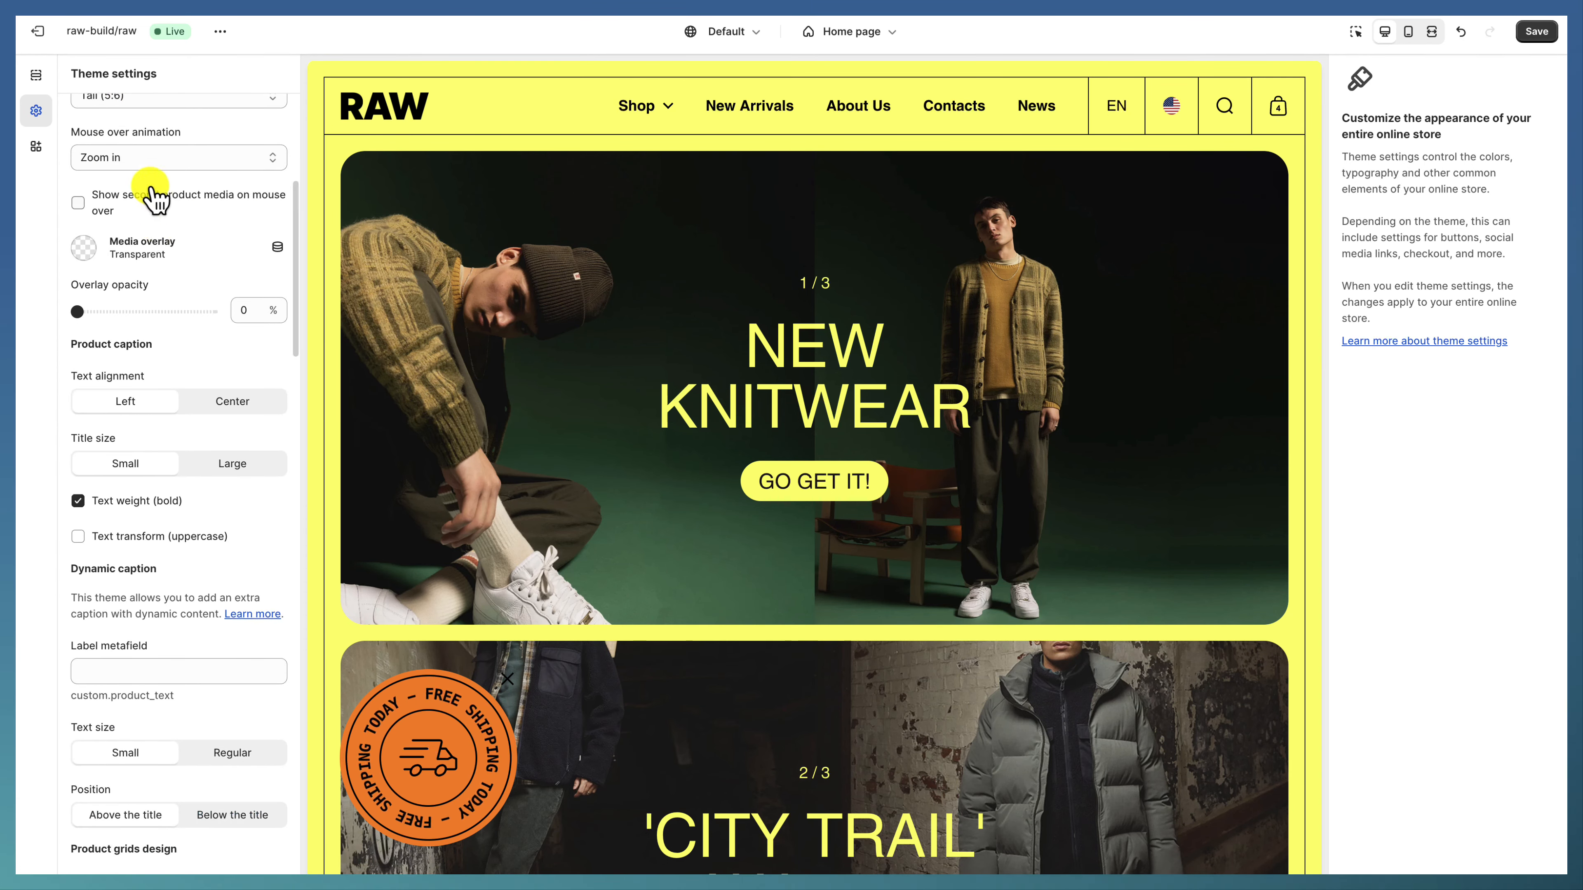
{"action": "scroll", "coordinate": [157, 515], "scroll_direction": "down", "scroll_amount": 2}
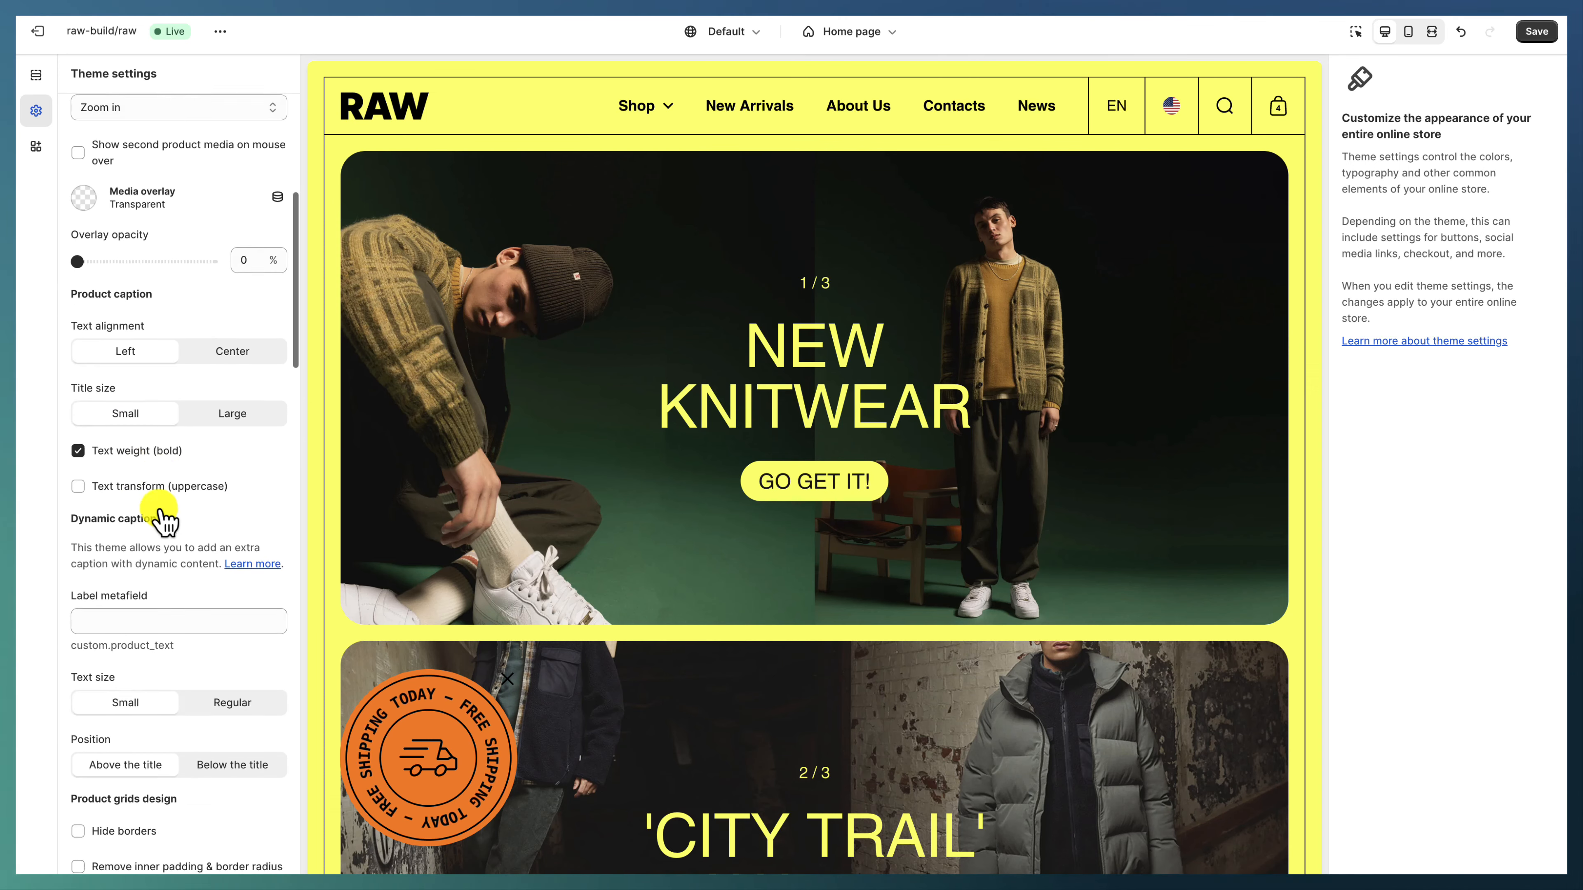
{"action": "scroll", "coordinate": [157, 527], "scroll_direction": "down", "scroll_amount": 10}
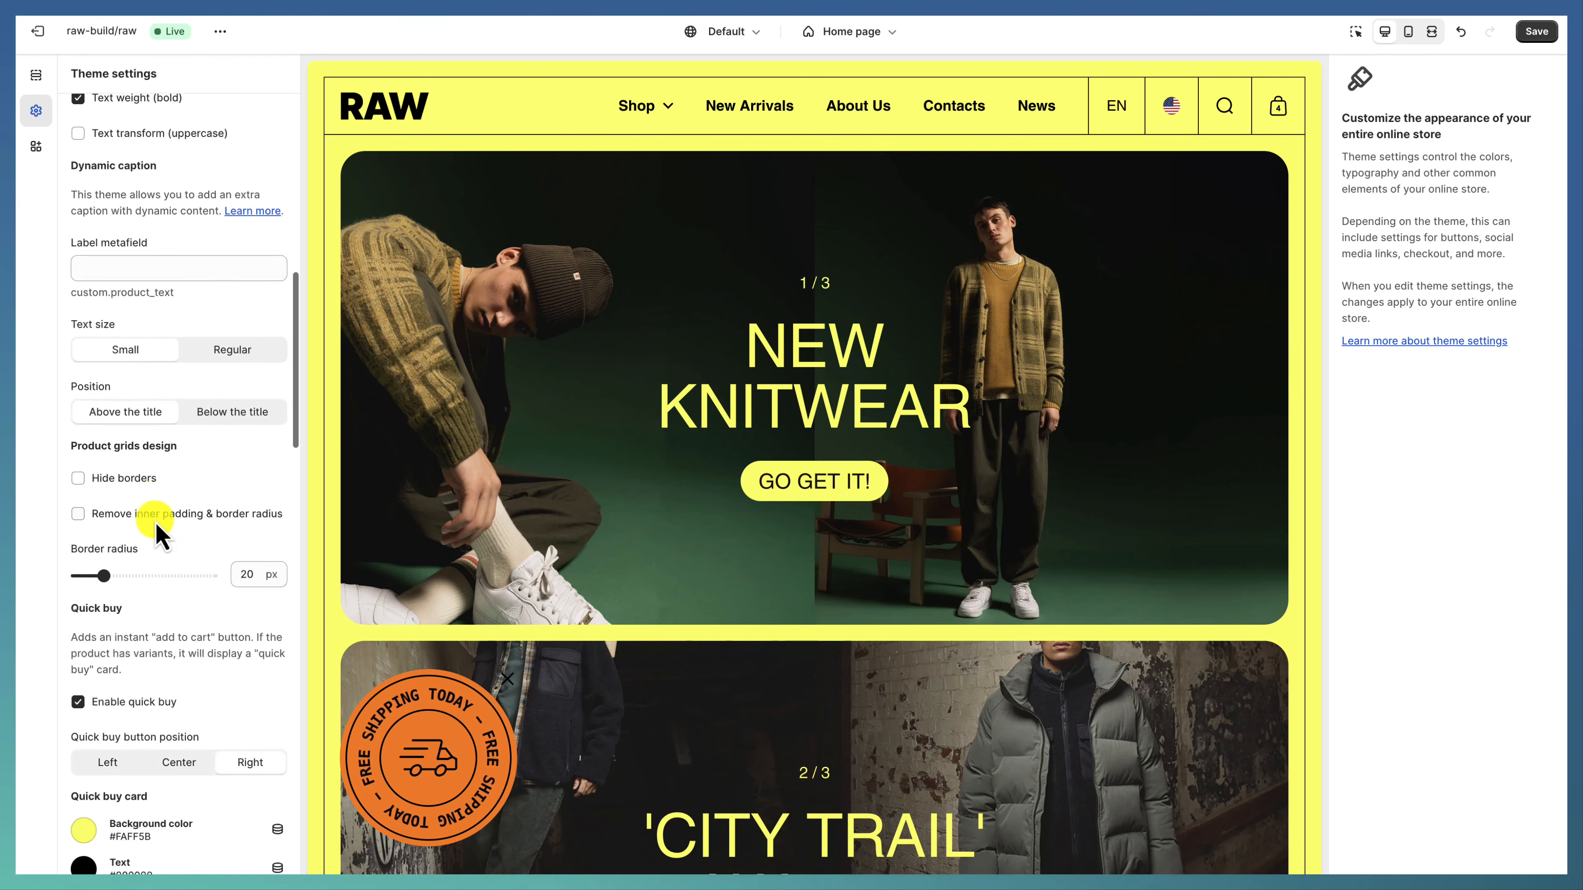
{"action": "scroll", "coordinate": [160, 527], "scroll_direction": "down", "scroll_amount": 6}
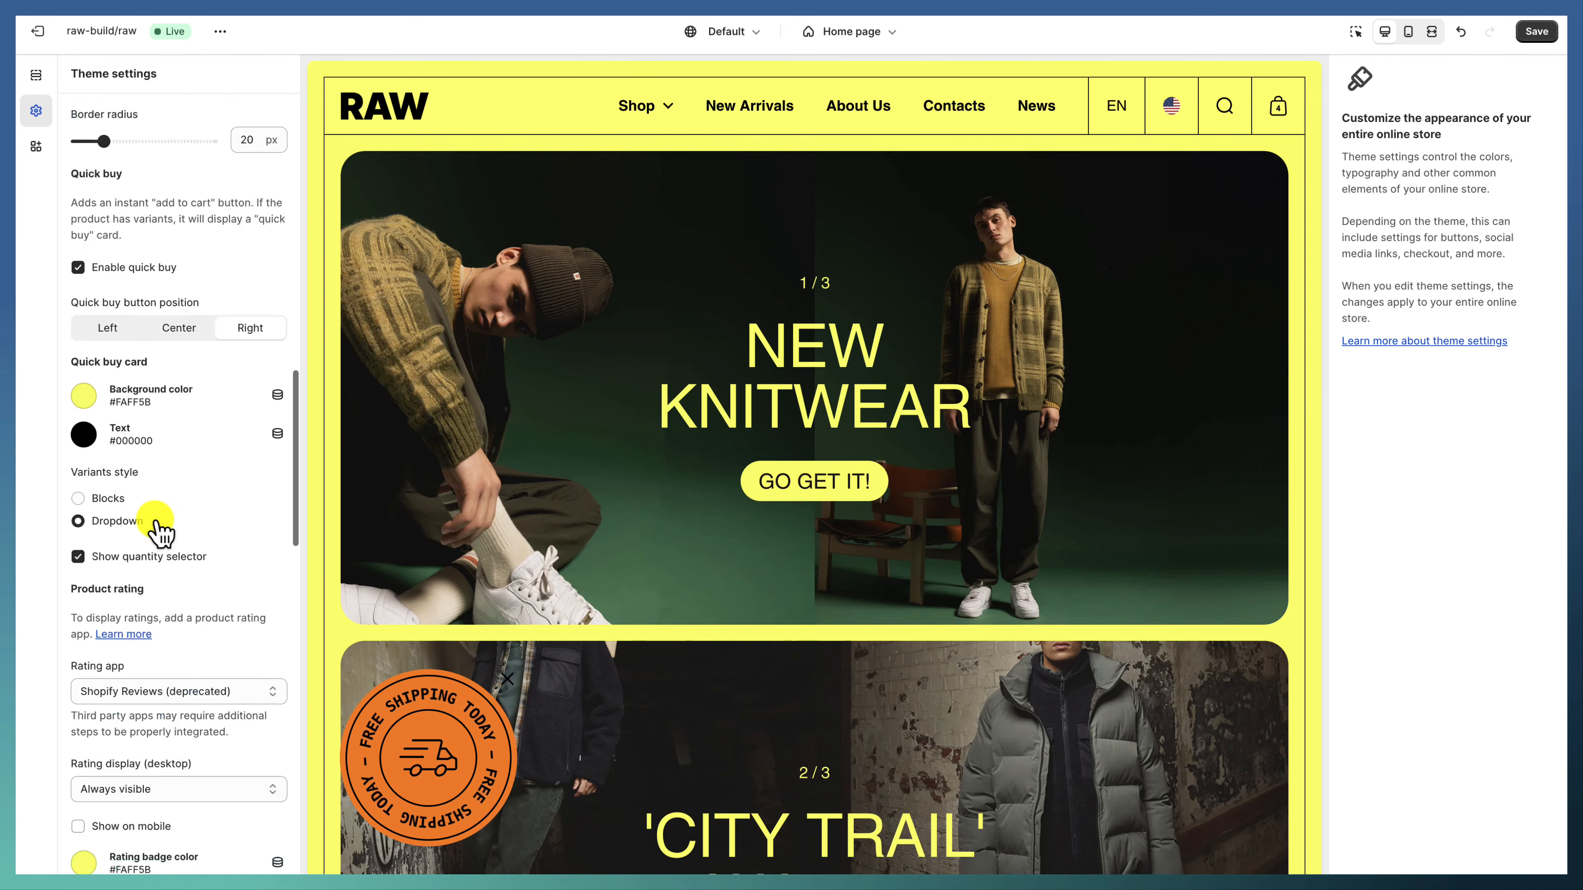
{"action": "scroll", "coordinate": [149, 413], "scroll_direction": "down", "scroll_amount": 13}
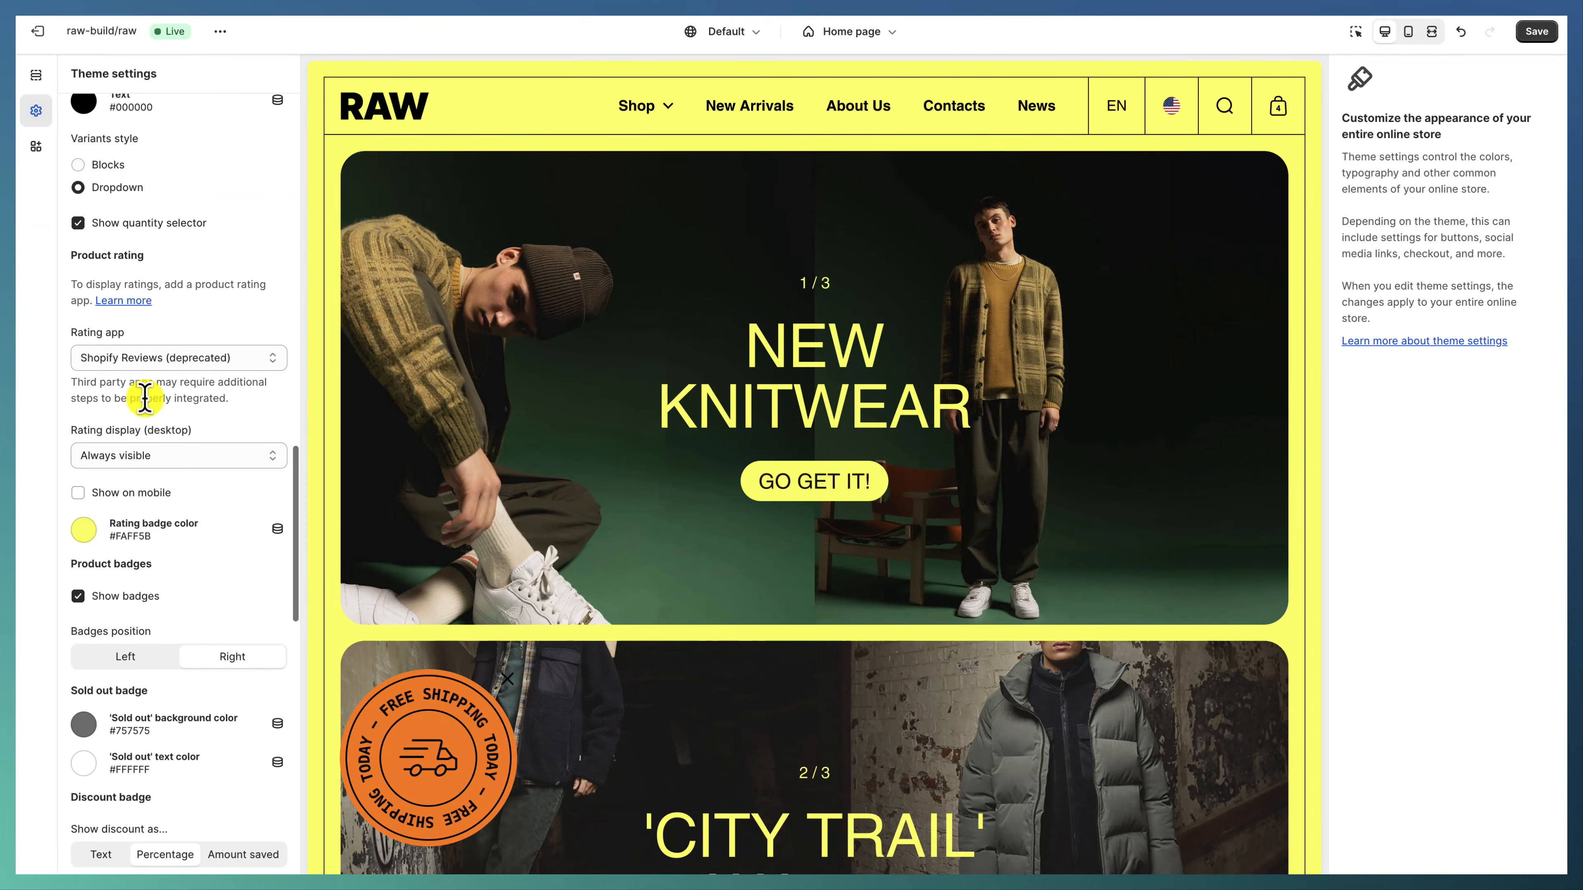
{"action": "scroll", "coordinate": [149, 408], "scroll_direction": "down", "scroll_amount": 13}
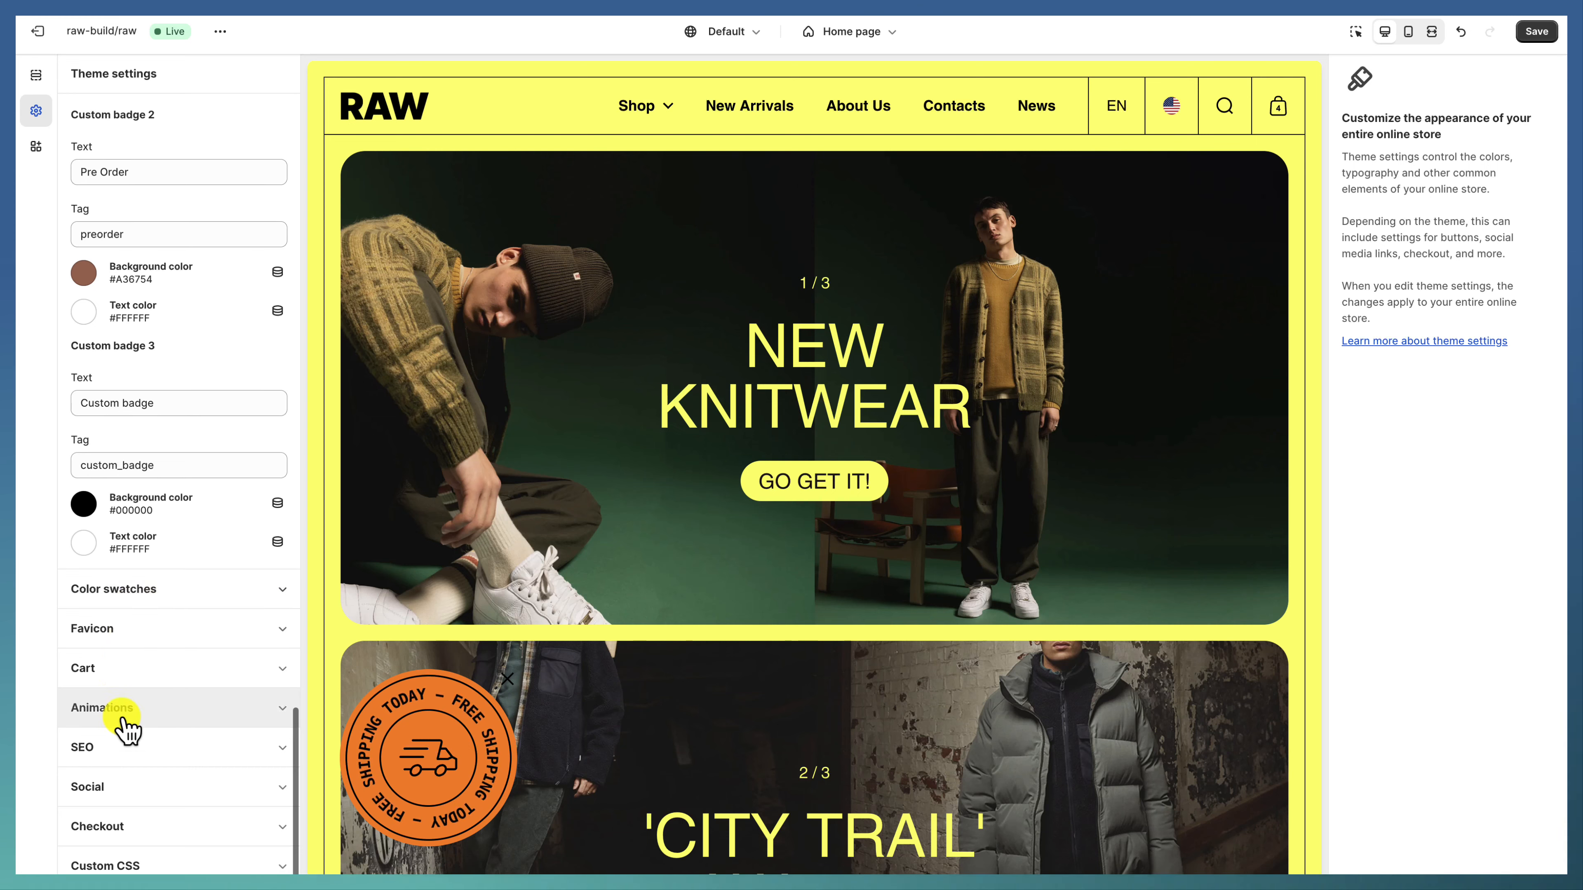
Step: View the theme's Animations settings and check the card hover effect on the home page's Featured Products grid
{"action": "left_click", "coordinate": [122, 711]}
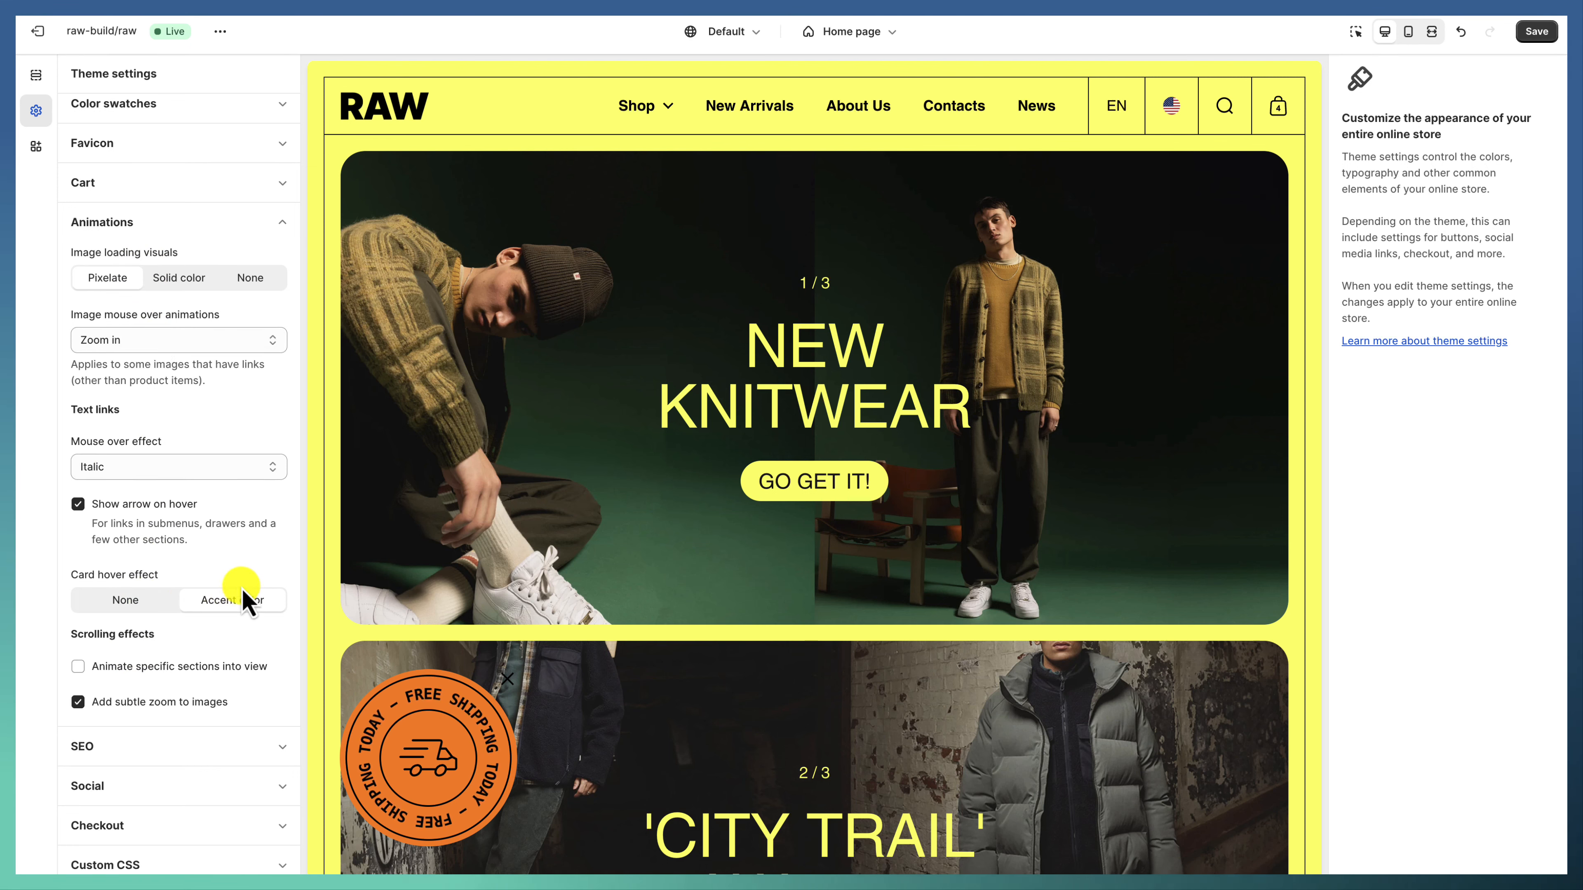
{"action": "scroll", "coordinate": [417, 624], "scroll_direction": "down", "scroll_amount": 10}
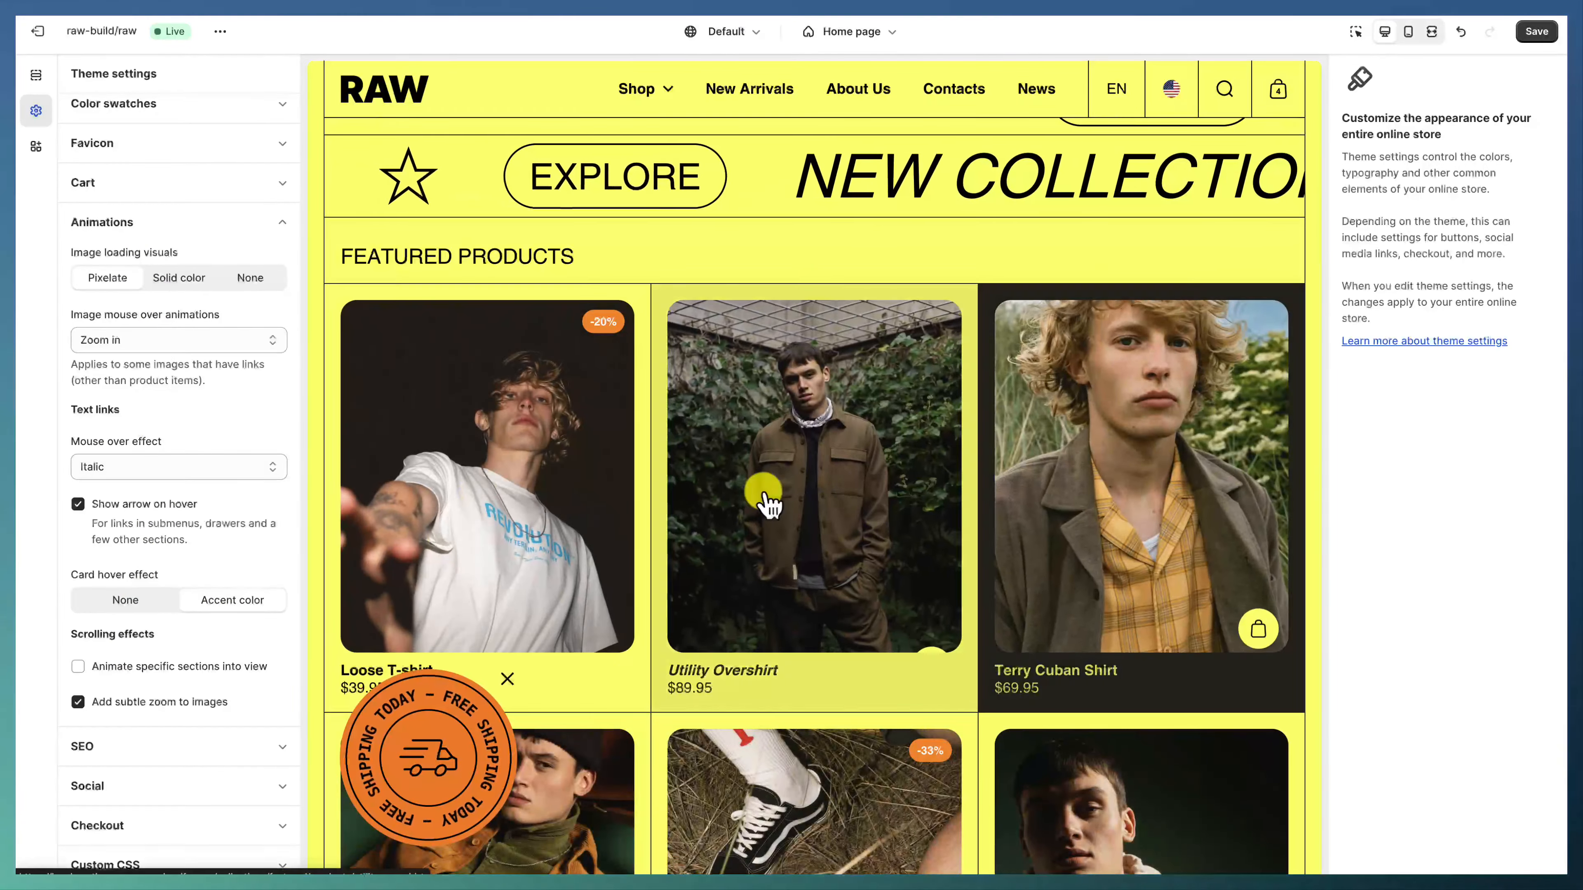